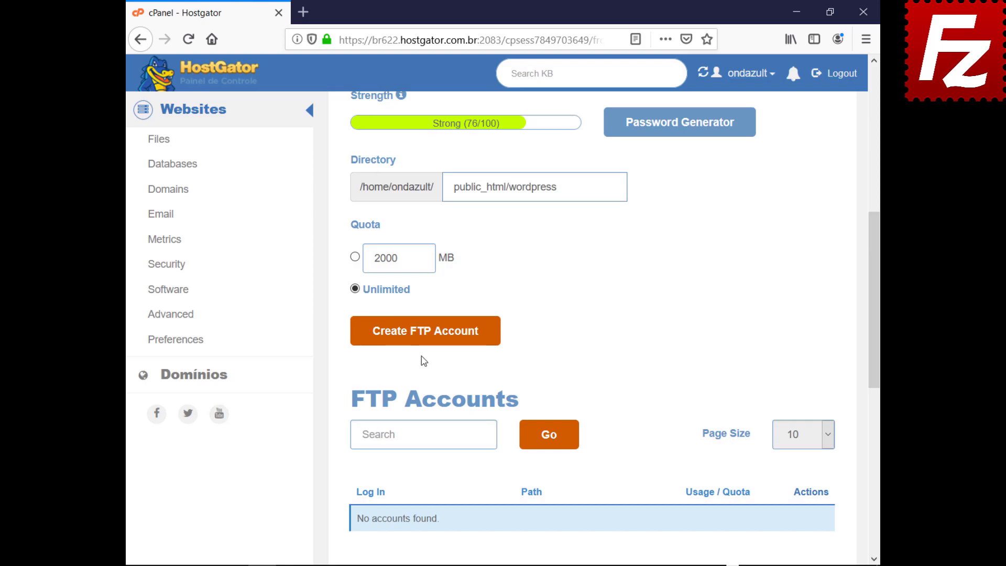
Create the FTP account for the public_html/wordpress directory with an unlimited quota
left_click(421, 337)
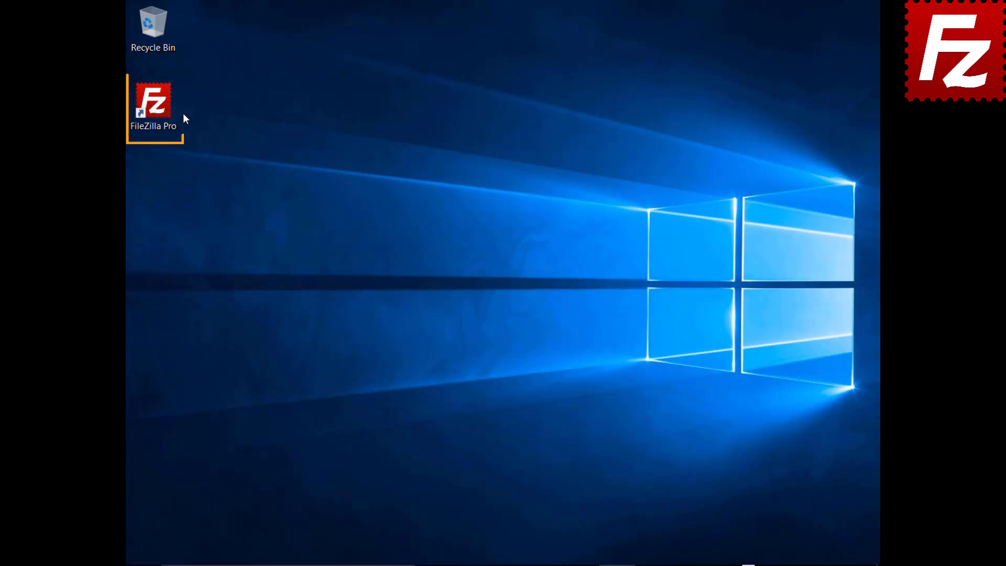
Launch FileZilla Pro and add a new site named Wordpress in the Site Manager
double_click(159, 109)
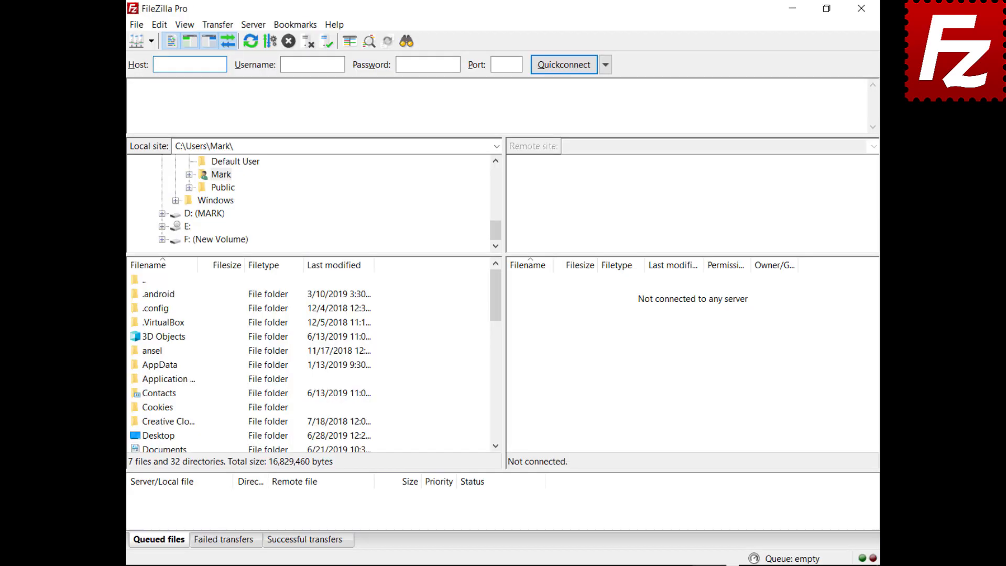
left_click(135, 24)
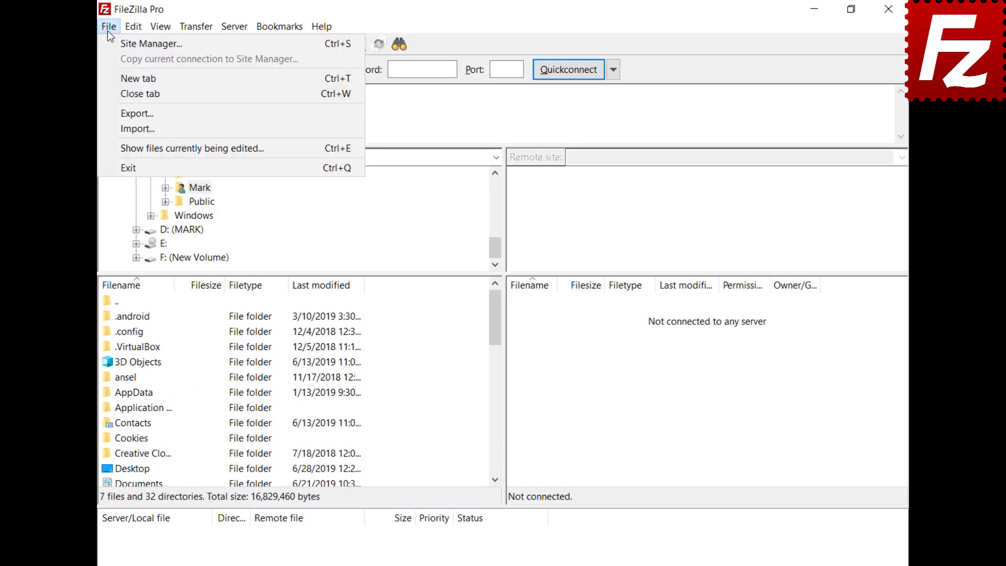
left_click(151, 43)
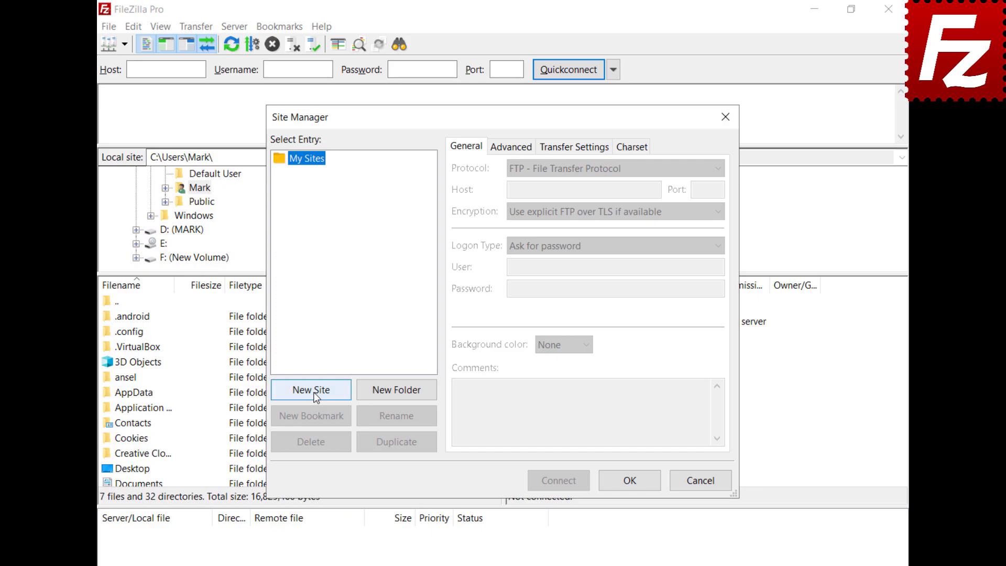
left_click(311, 390)
type("Wordpres")
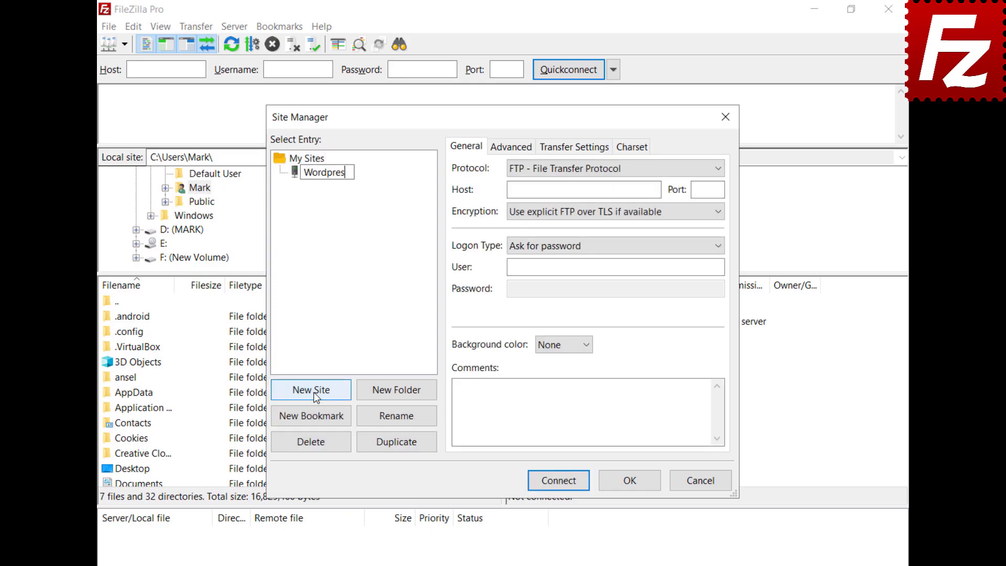
type("s")
Set the Wordpress site's host to ftp.ondazultecnologia.com with Normal logon, and enter the FTP account's user name and password
left_click(584, 190)
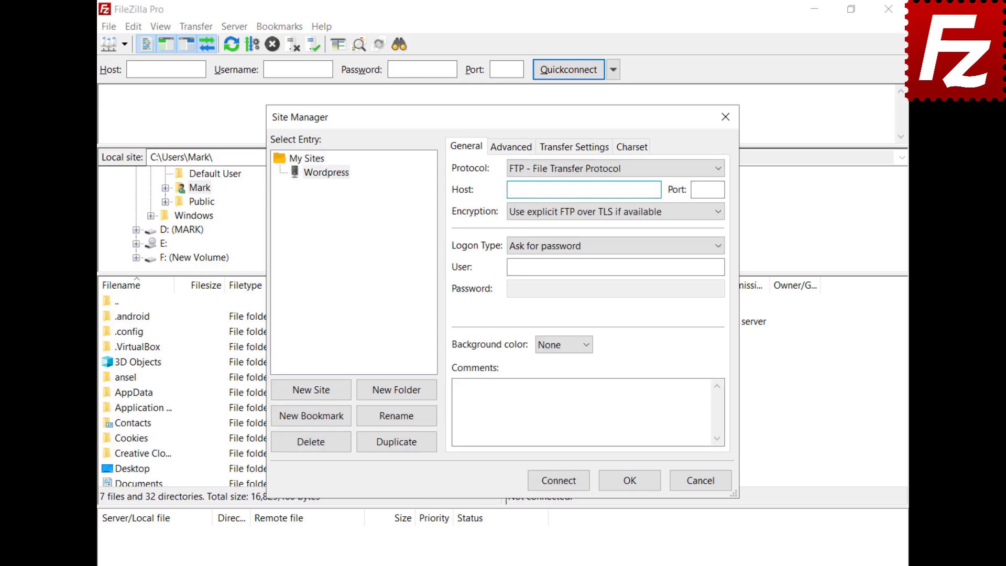
type("ftp.ondazultecnologia.com")
key("ctrl+v")
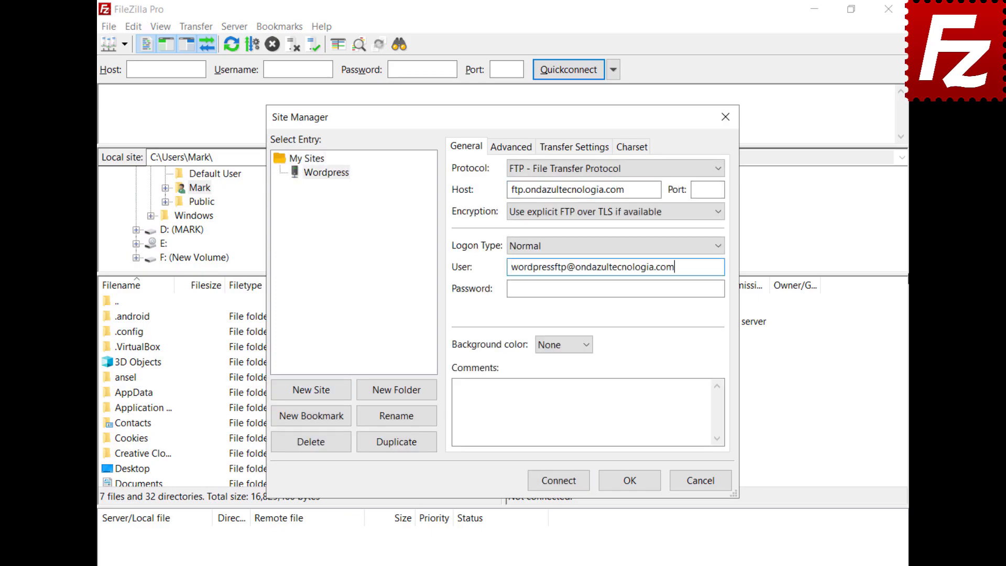
left_click(616, 289)
key("ctrl+v")
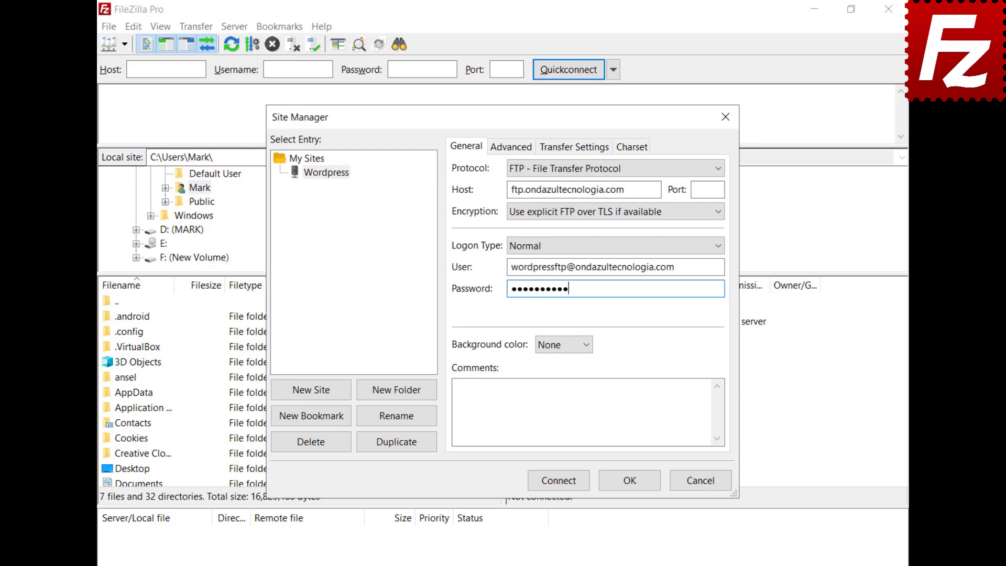
Connect to the Wordpress site and accept its server certificate as always trusted in future sessions
left_click(557, 482)
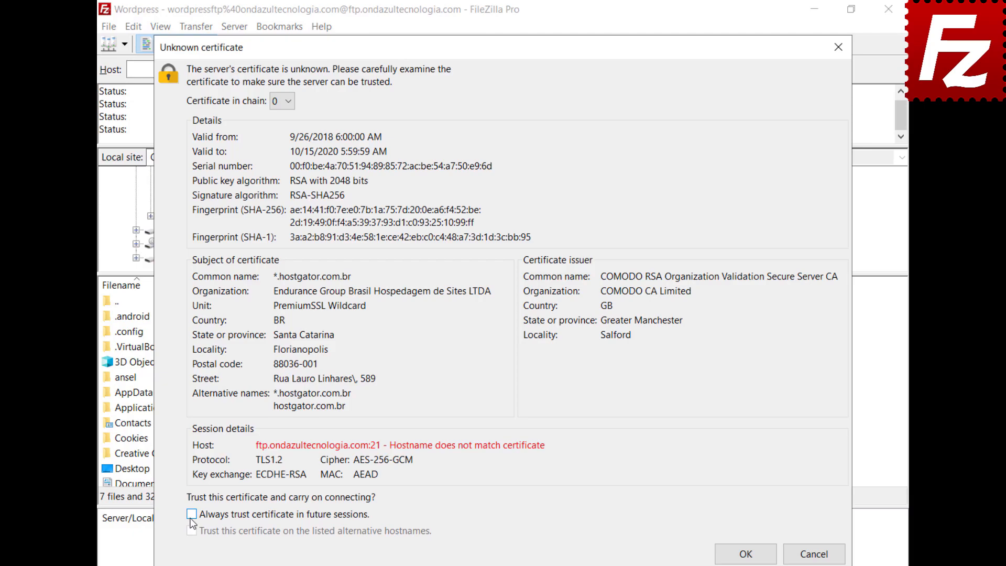
left_click(192, 514)
left_click(749, 557)
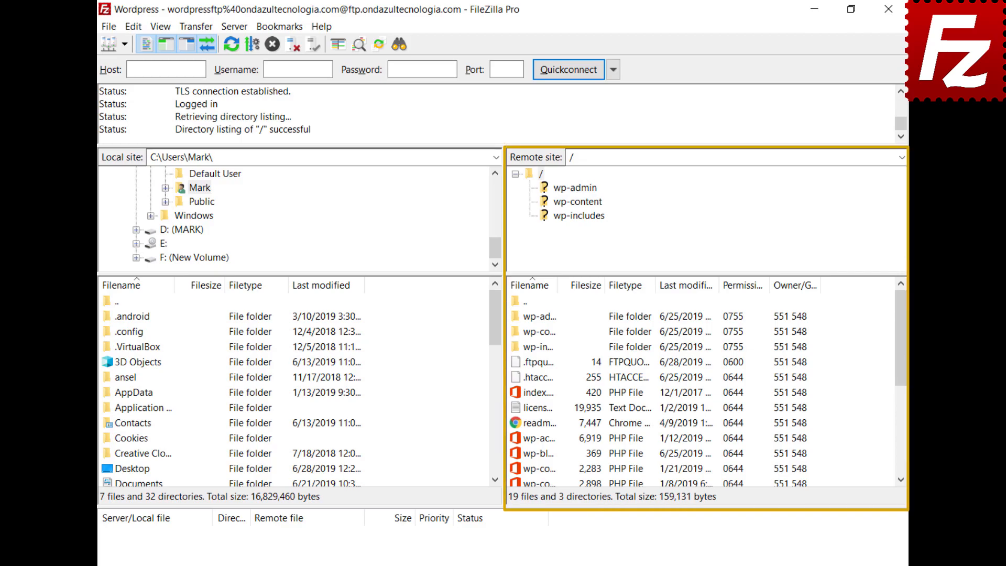
Open the remote wp-blog-header.php for editing and insert the line "Enter a new line here" above <?php
right_click(519, 454)
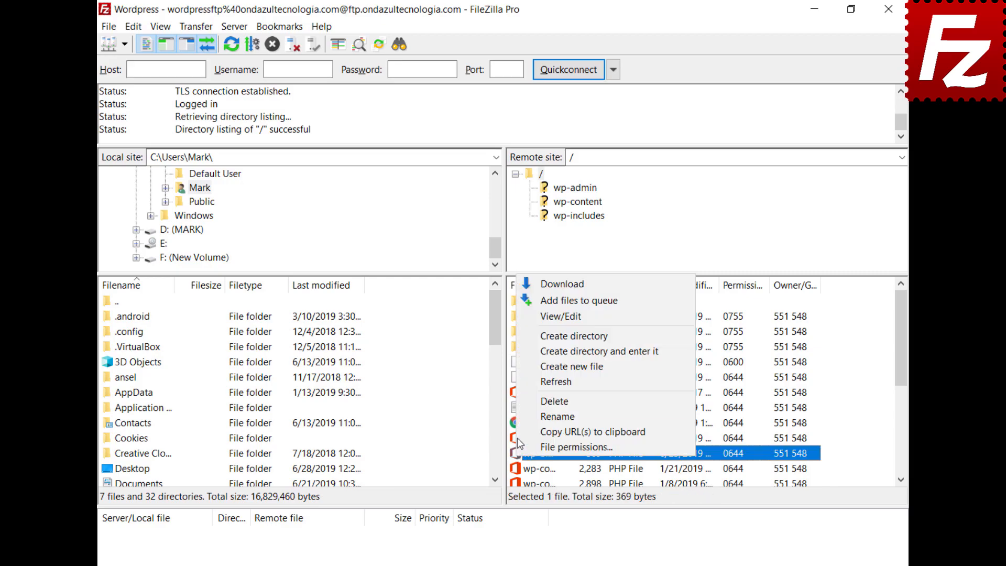
left_click(530, 317)
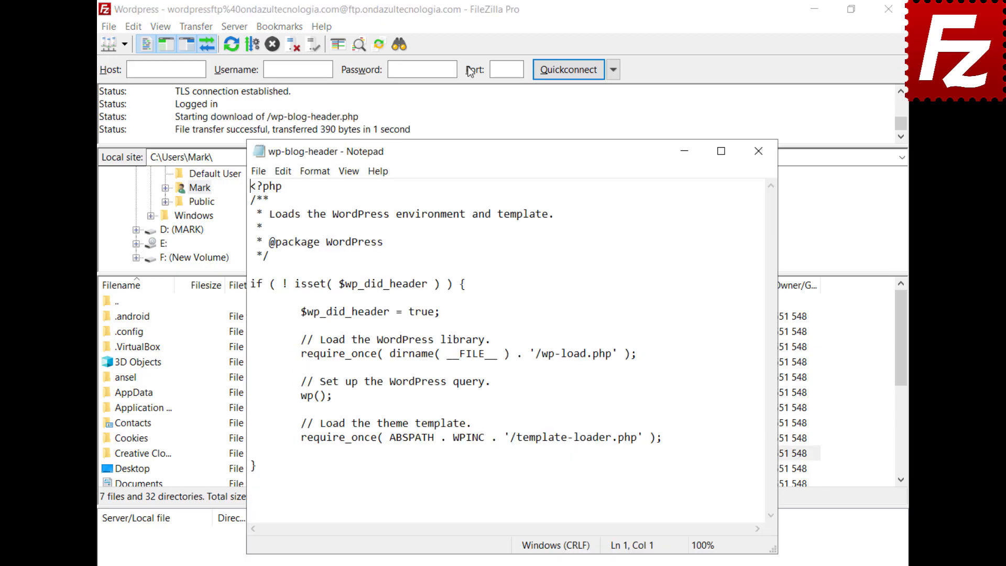
key("Return")
key("Up")
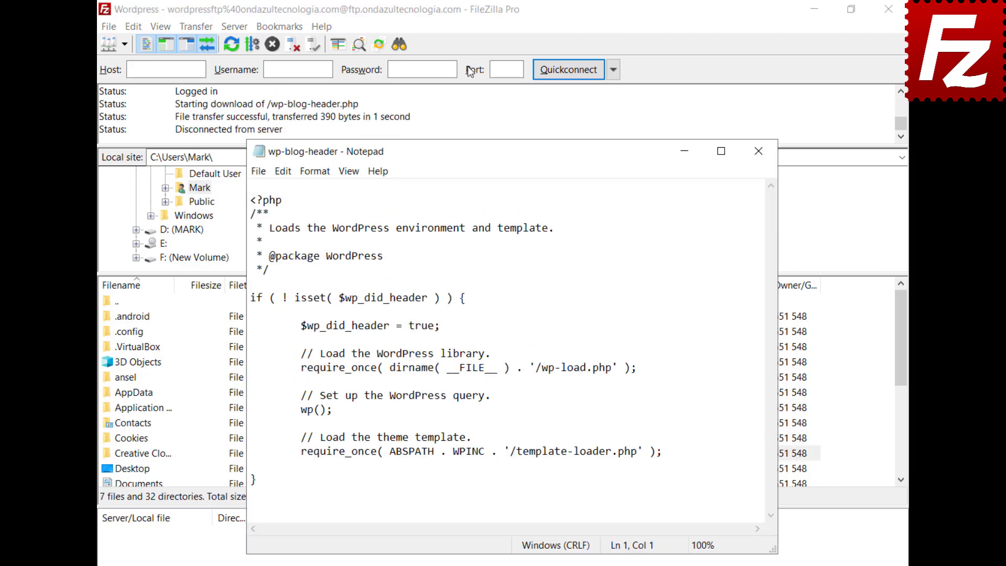
type("Enter a new line here")
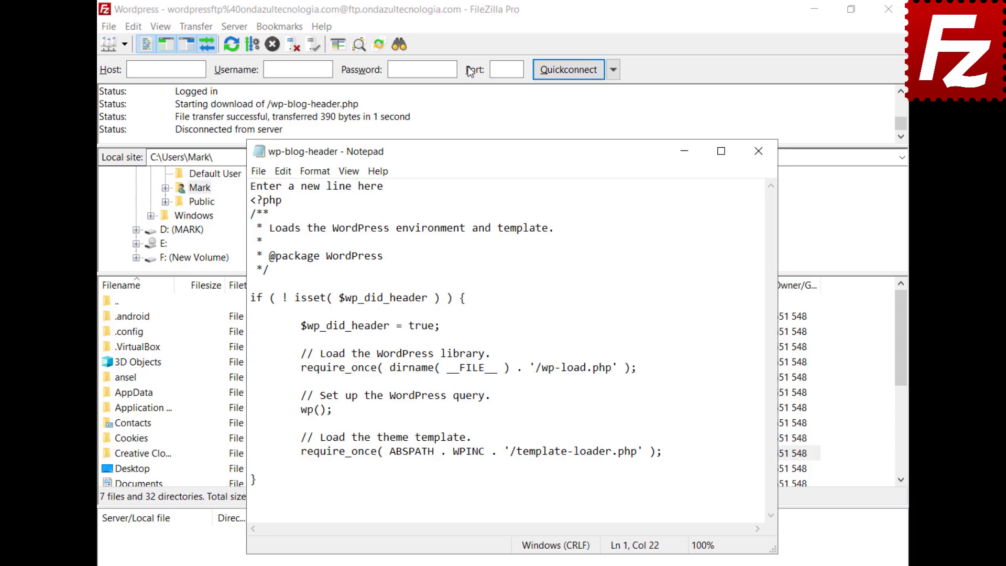
Close the edited wp-blog-header.php saving its changes, and upload it back to the server
left_click(255, 171)
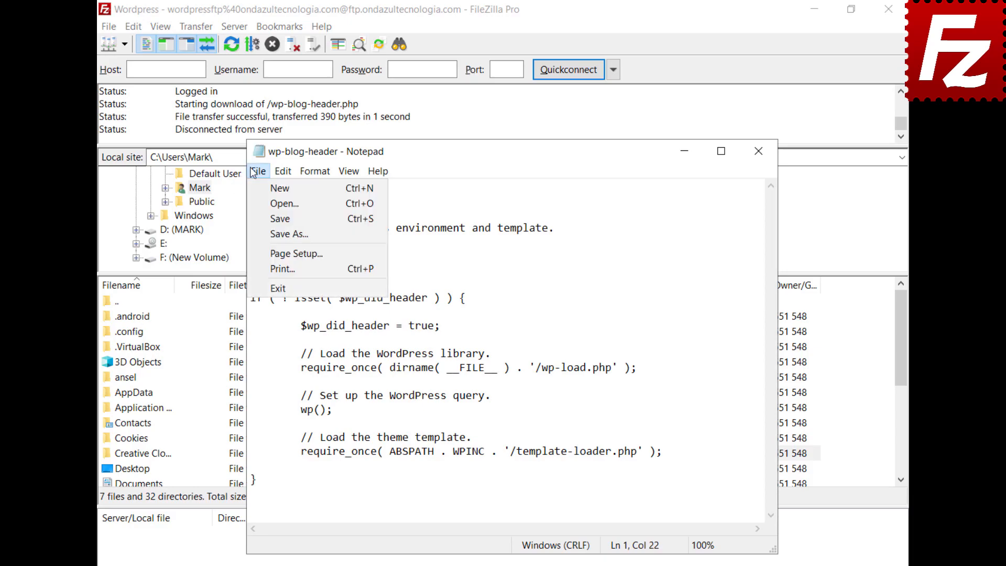
left_click(278, 288)
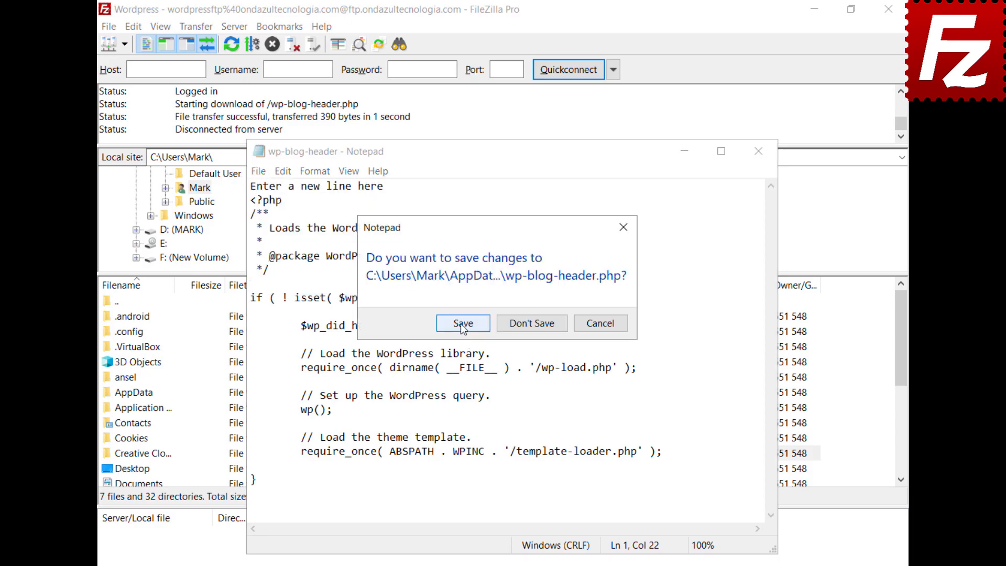
left_click(460, 323)
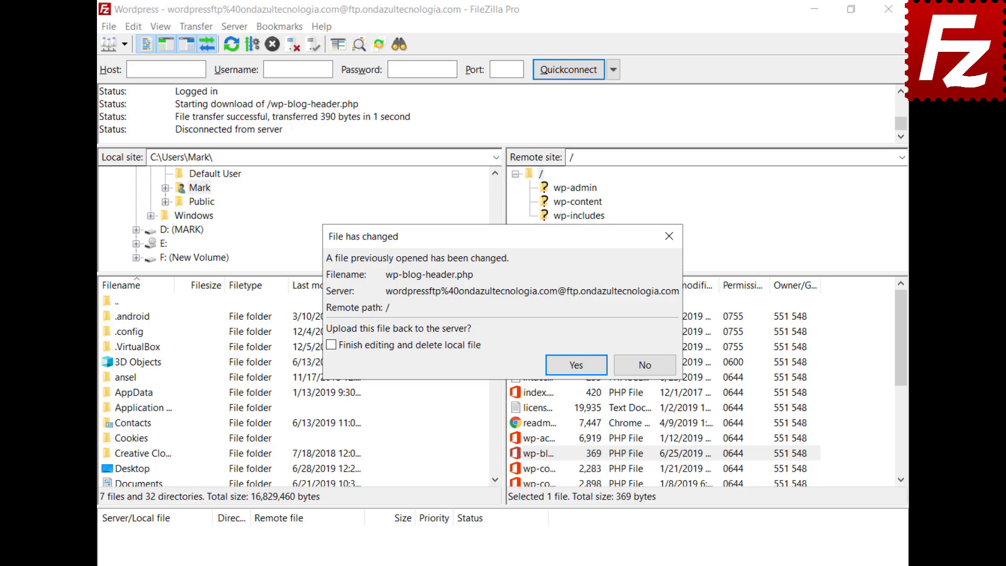
left_click(578, 364)
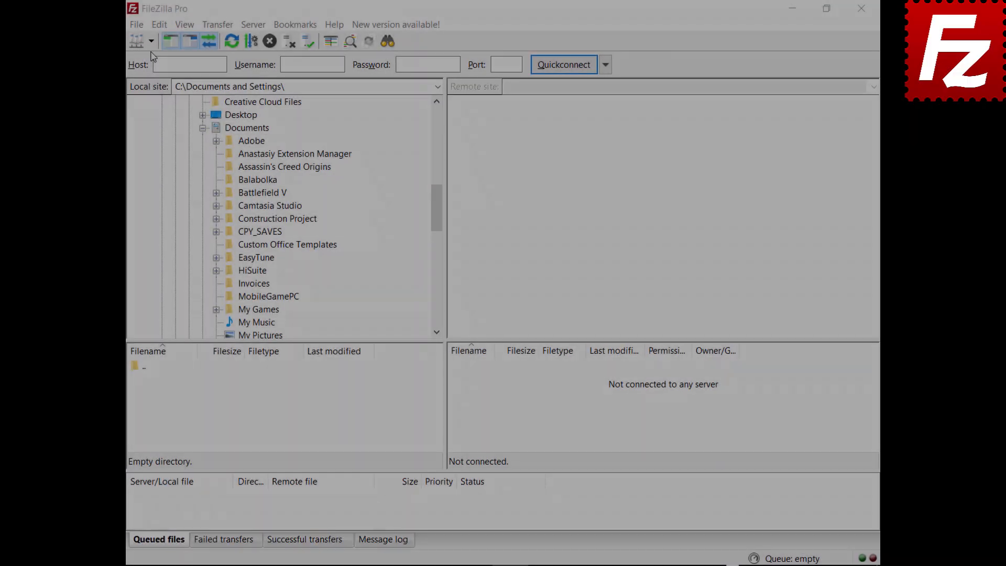
Connect to the saved FTP site and download the remote Excel file into the local Documents folder
left_click(151, 41)
left_click(153, 74)
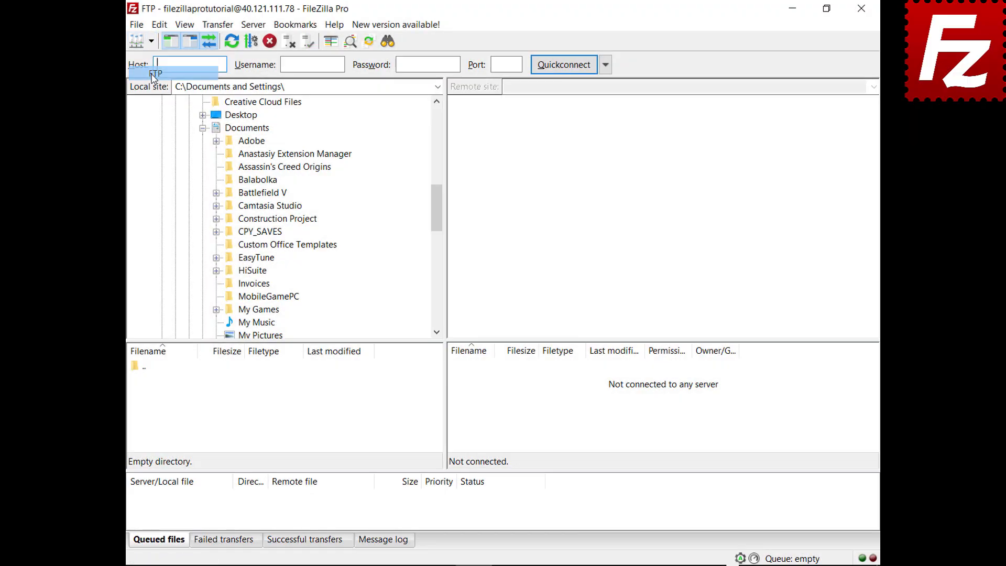
left_click(460, 396)
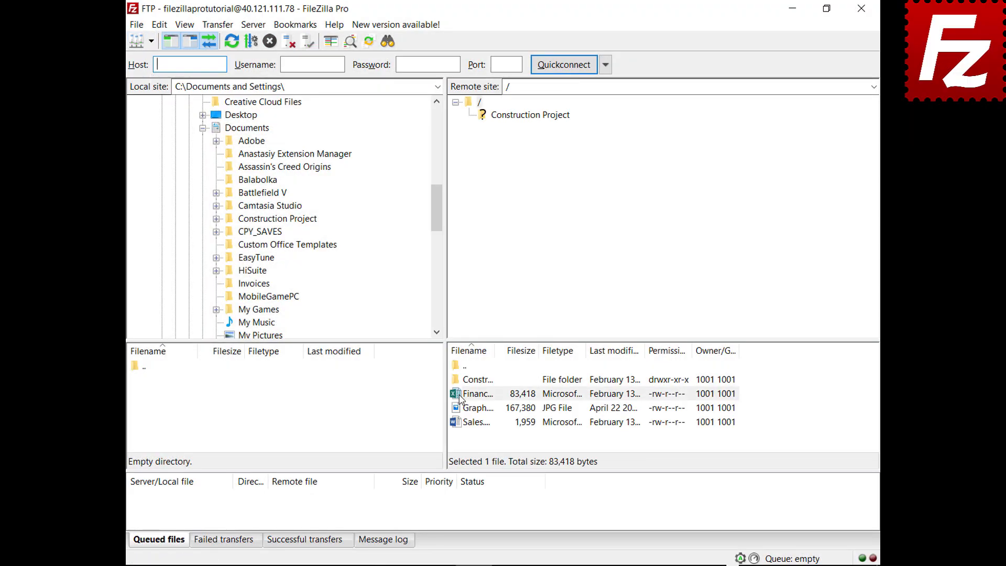
left_click_drag(460, 398, 282, 131)
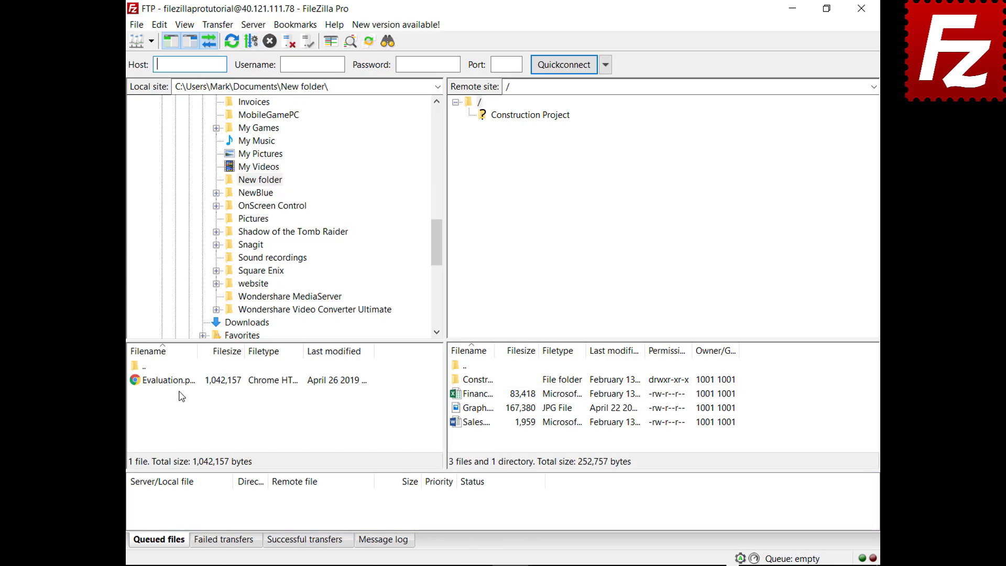
Upload the Evaluation file from the local New folder to the server's root directory
left_click(182, 386)
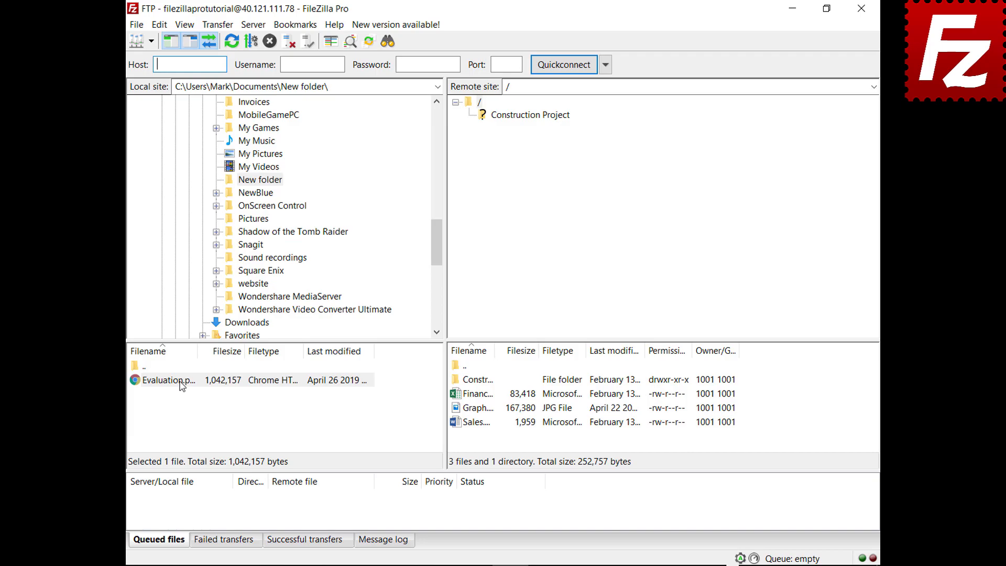
left_click_drag(182, 385, 488, 440)
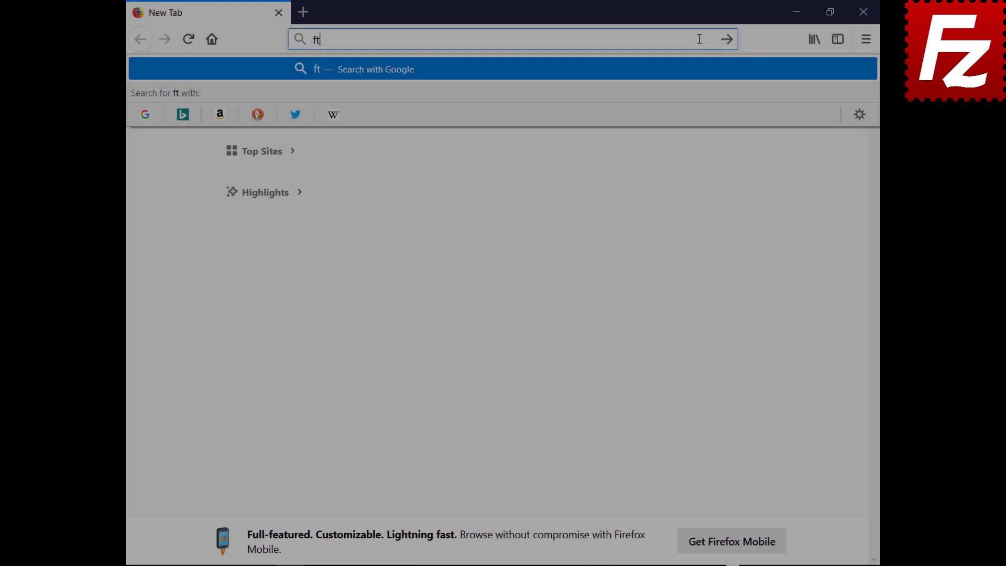
Open ftptest.net in Firefox
type("ptest.net")
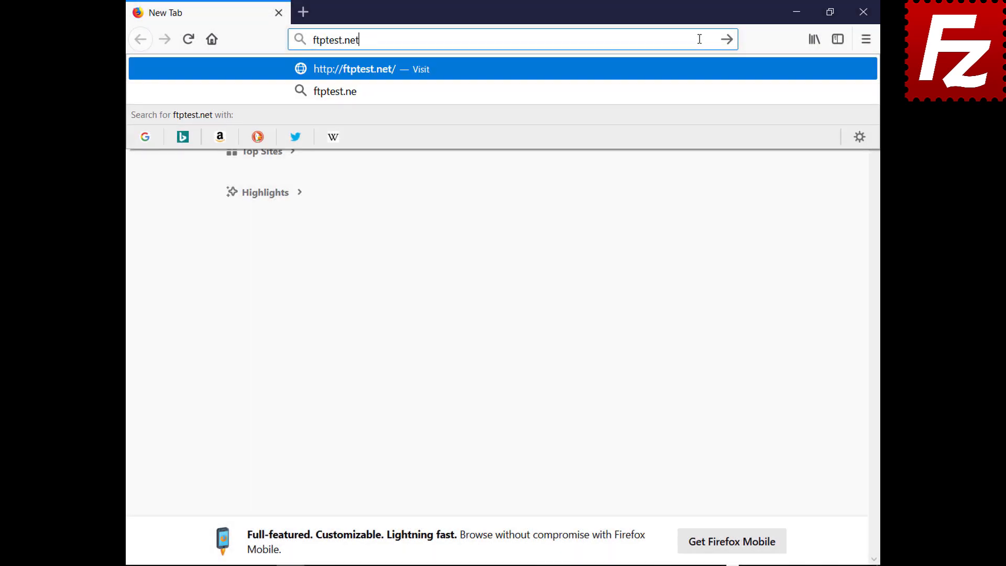
key("Return")
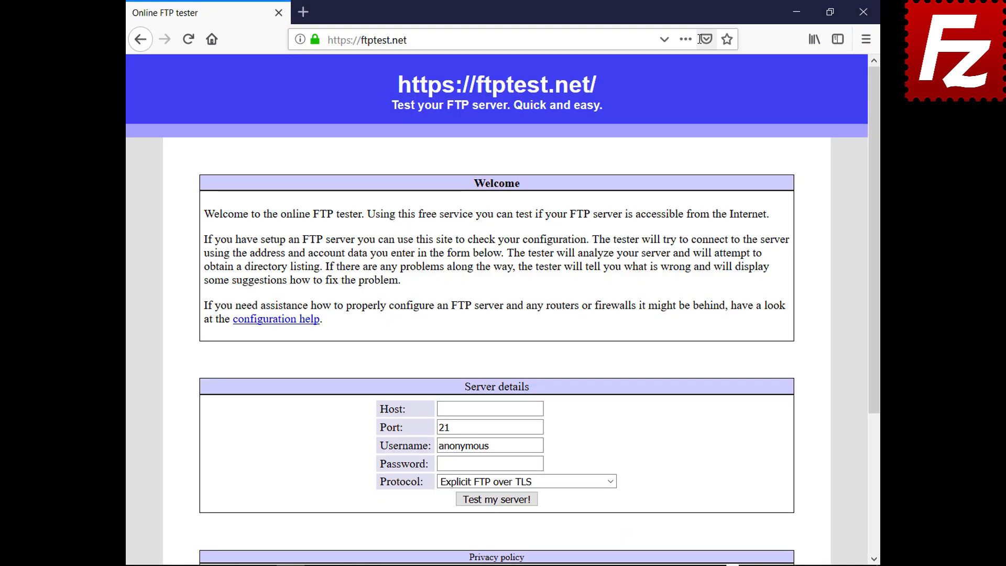
Fill in the server details with host 40.121.111.78, username filezillaprotutorial, the account password and protocol Allow fallback to plain FTP (insecure)
left_click(490, 409)
type("40.121.111.78")
double_click(540, 445)
key("BackSpace")
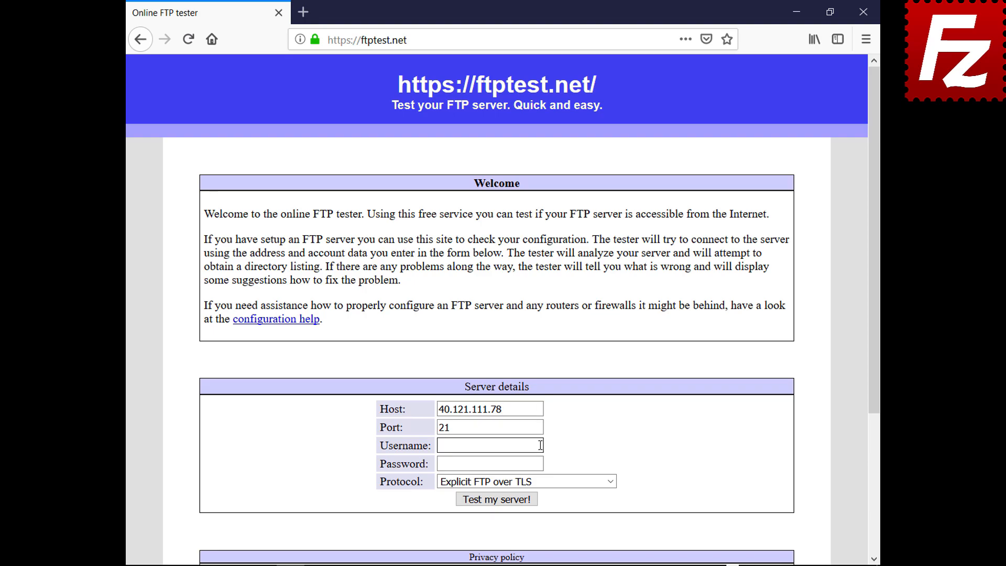
type("filezillaprotutorial")
left_click(541, 463)
key("ctrl+v")
left_click(602, 481)
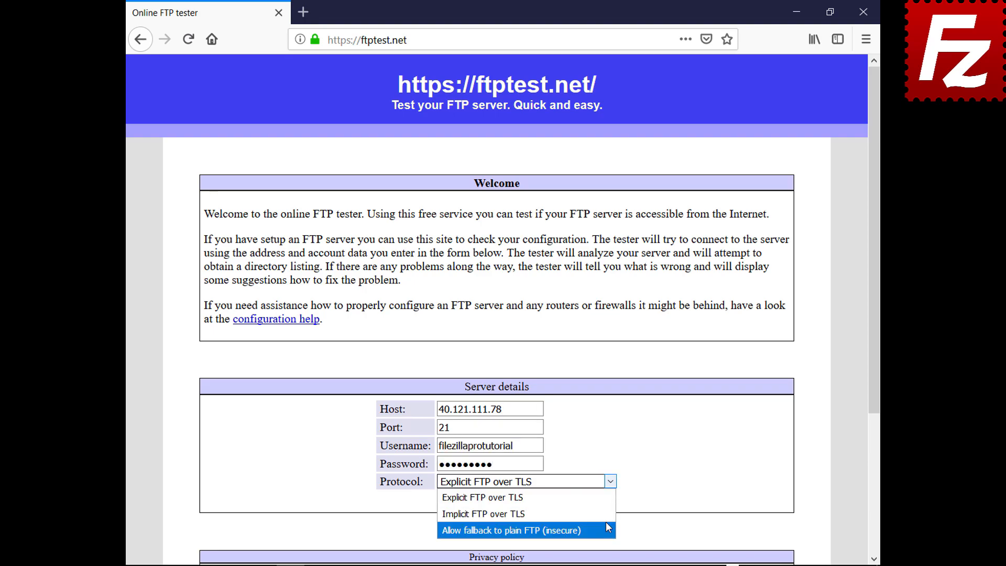
left_click(606, 523)
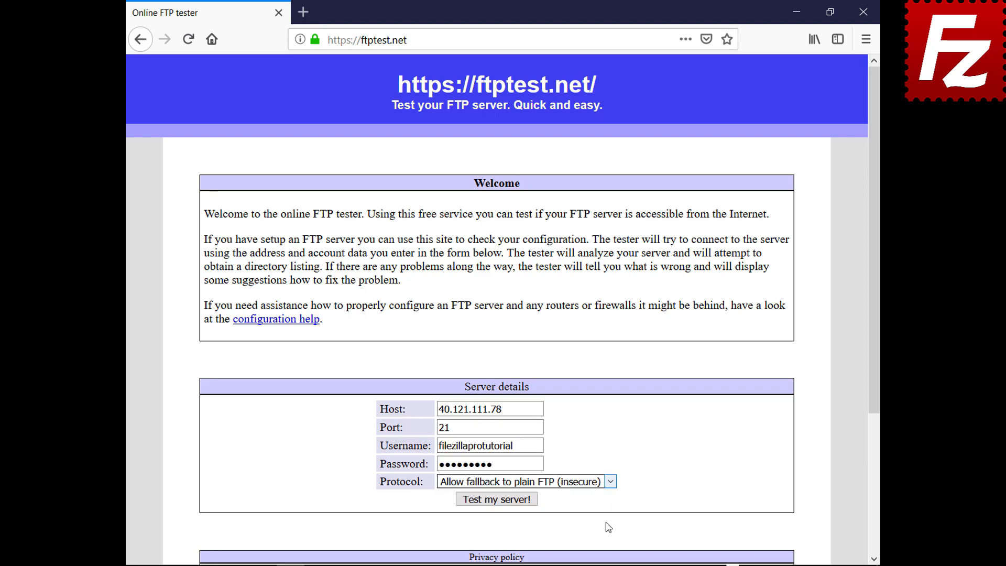
Run the FTP server test and review its results
left_click(502, 501)
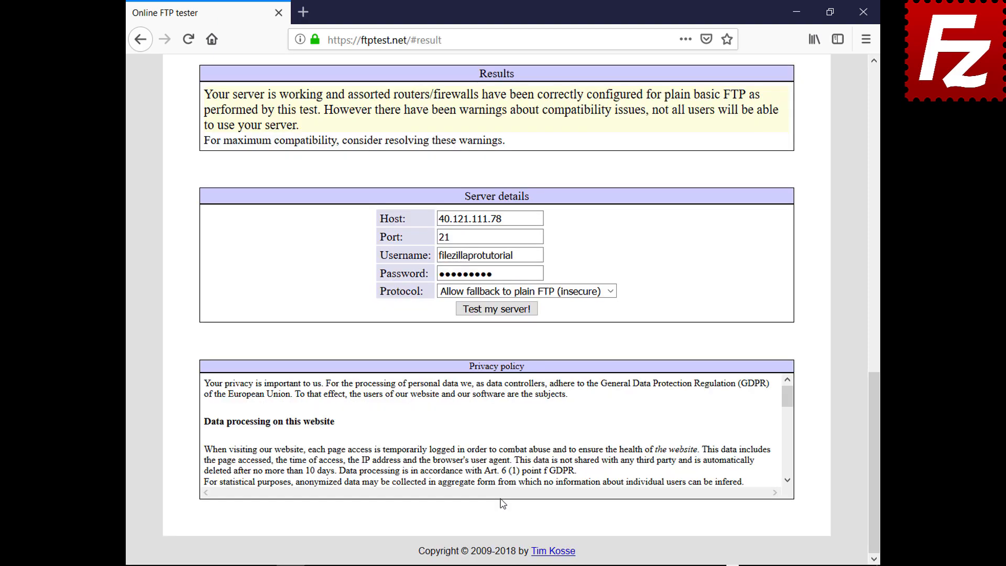
left_click_drag(875, 434, 825, 127)
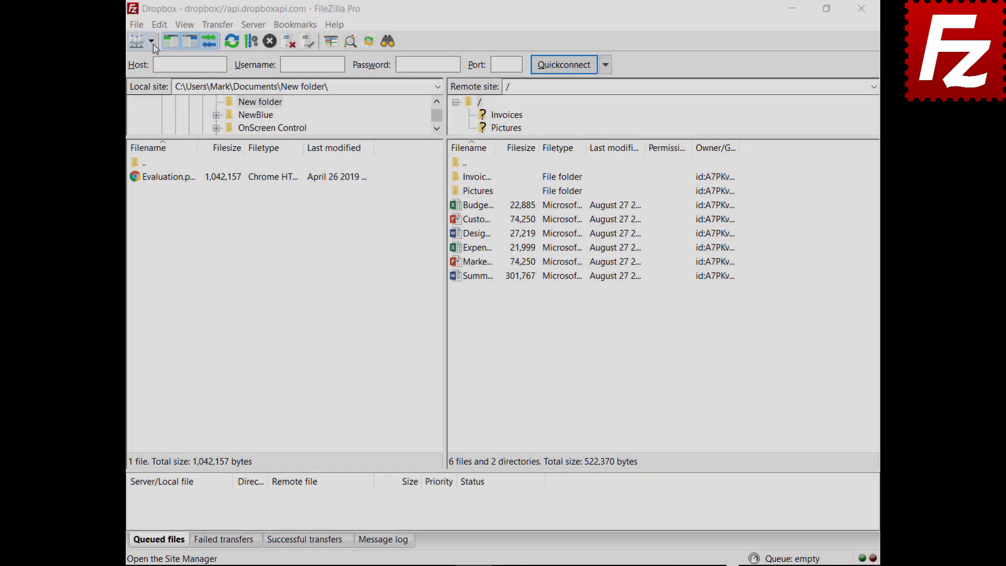
In FileZilla Pro, connect to the saved OneDrive site in a new tab, and return to the Dropbox connection
left_click(151, 41)
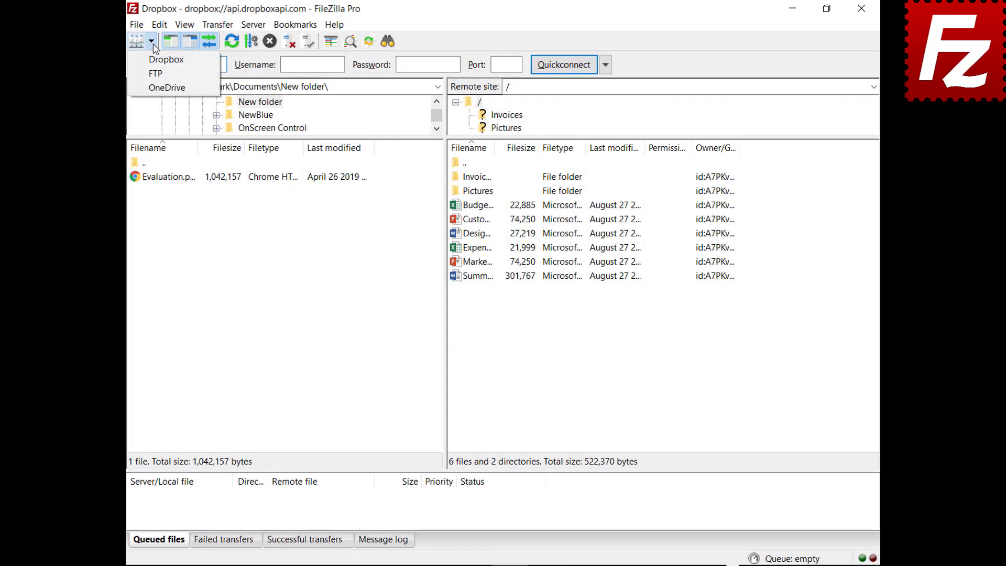
left_click(155, 89)
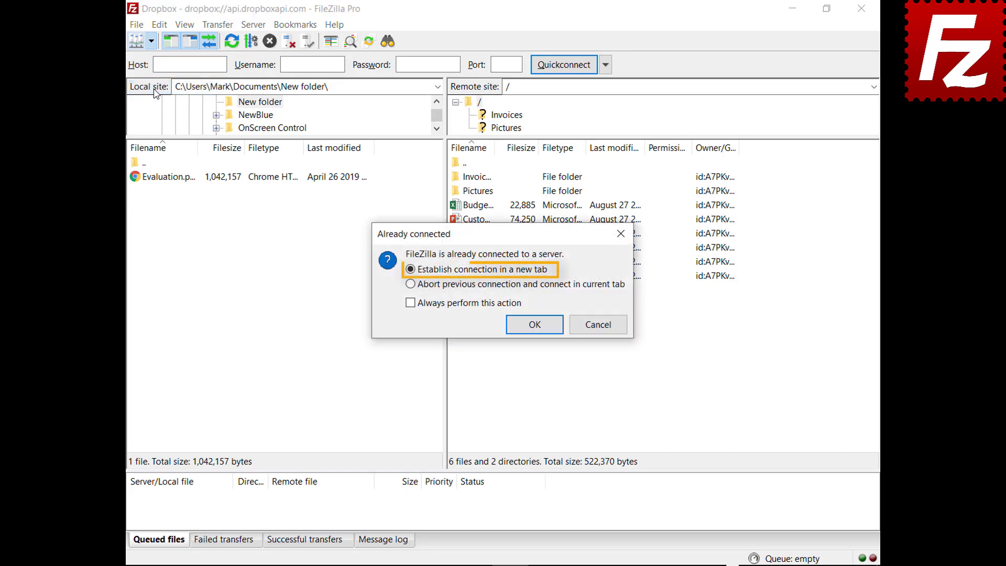
left_click(534, 327)
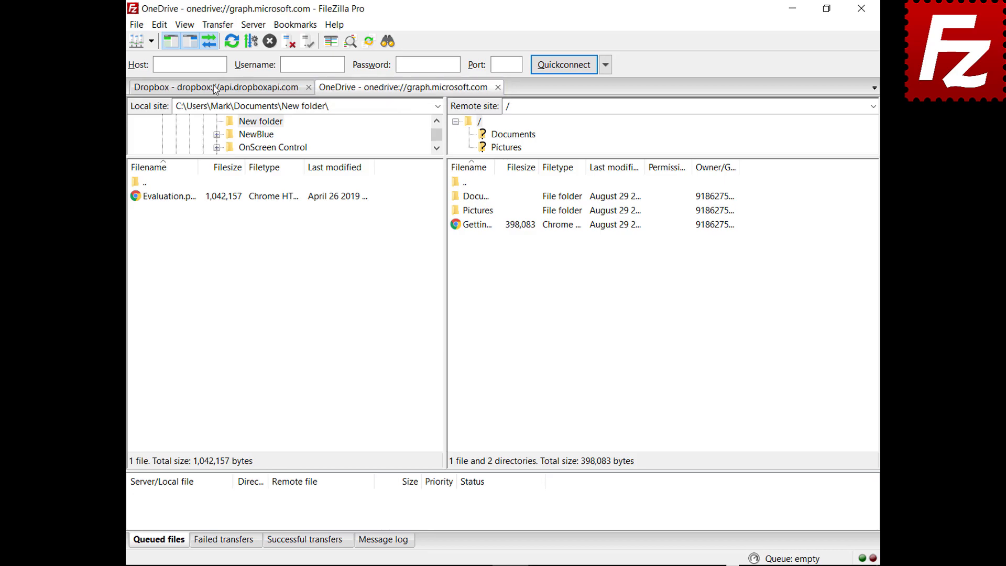
left_click(216, 88)
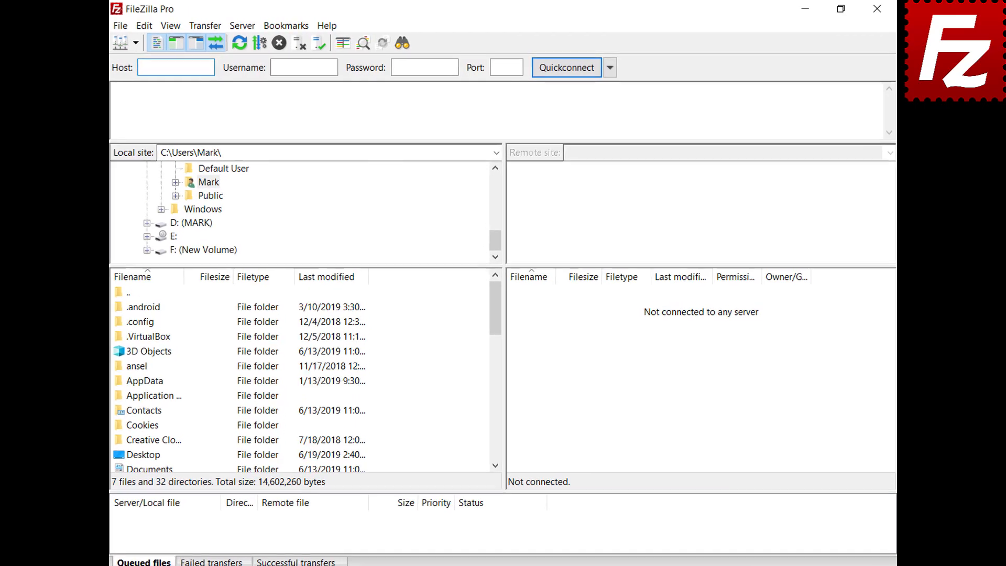
Connect to the FTP server 40.121.111.78 with the username filezillaprotutorial and the account password
key("Tab")
type("zillaprotutorial")
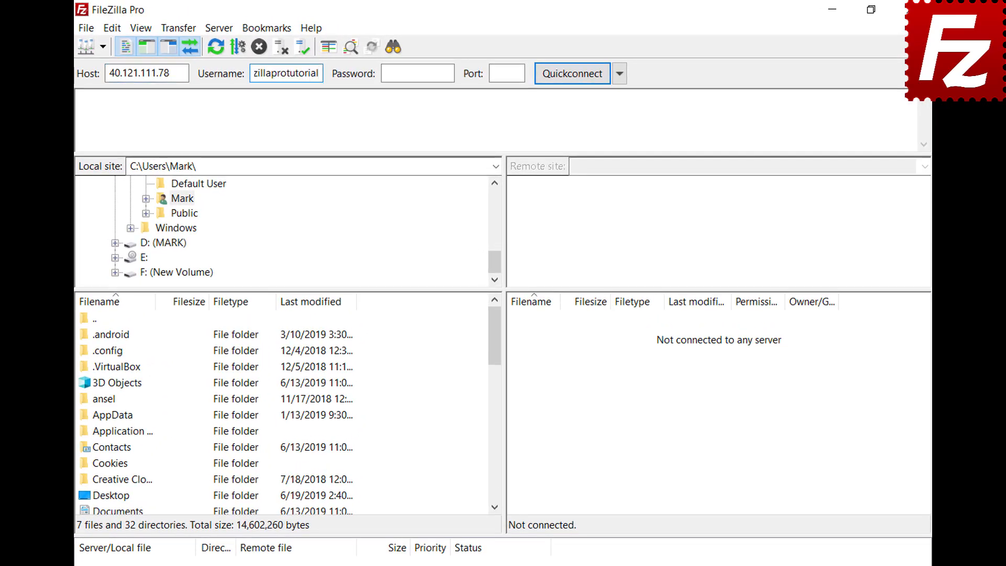
key("Tab")
key("ctrl+v")
key("Return")
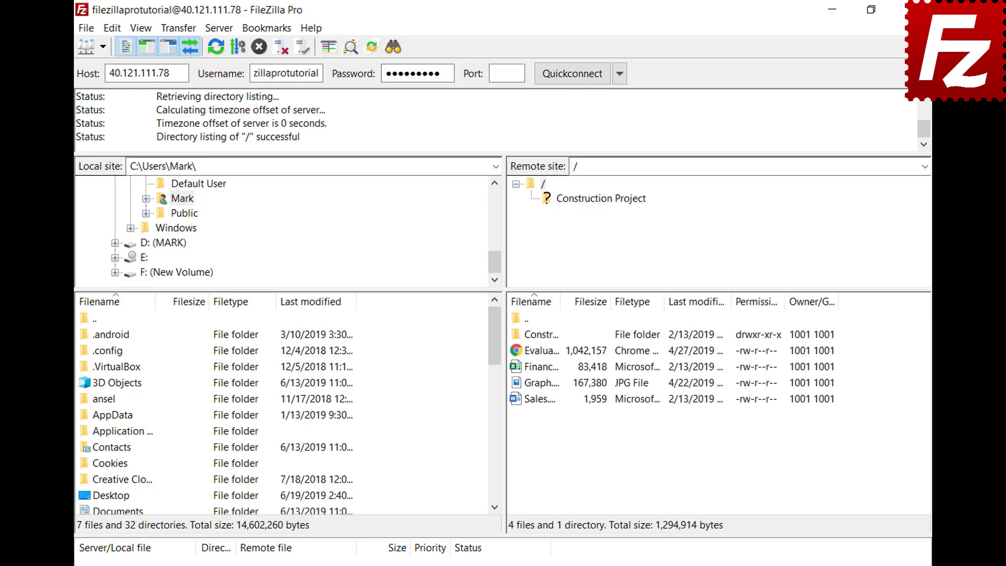
Copy the current server connection to the Site Manager and save it as "New connection"
left_click(86, 29)
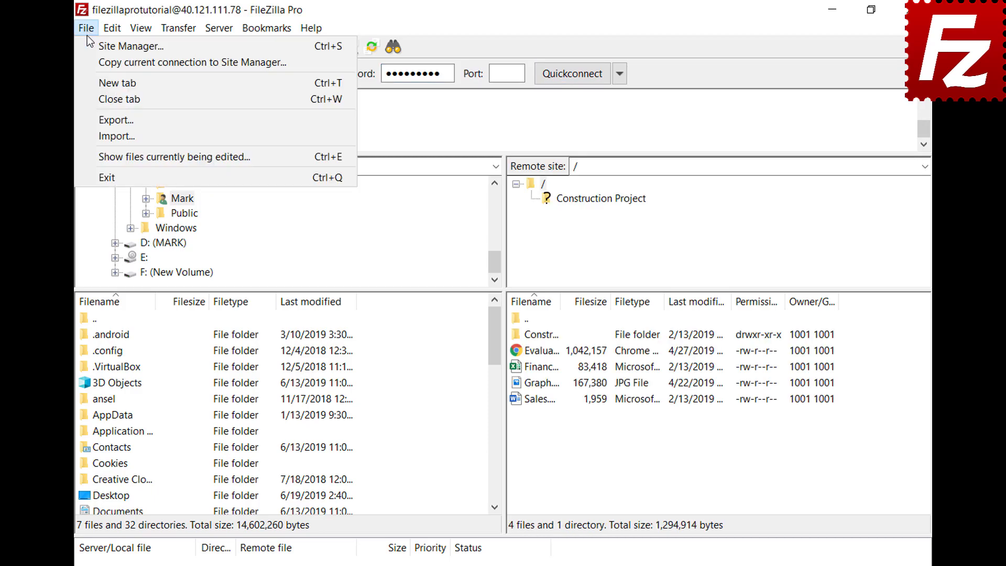
left_click(90, 61)
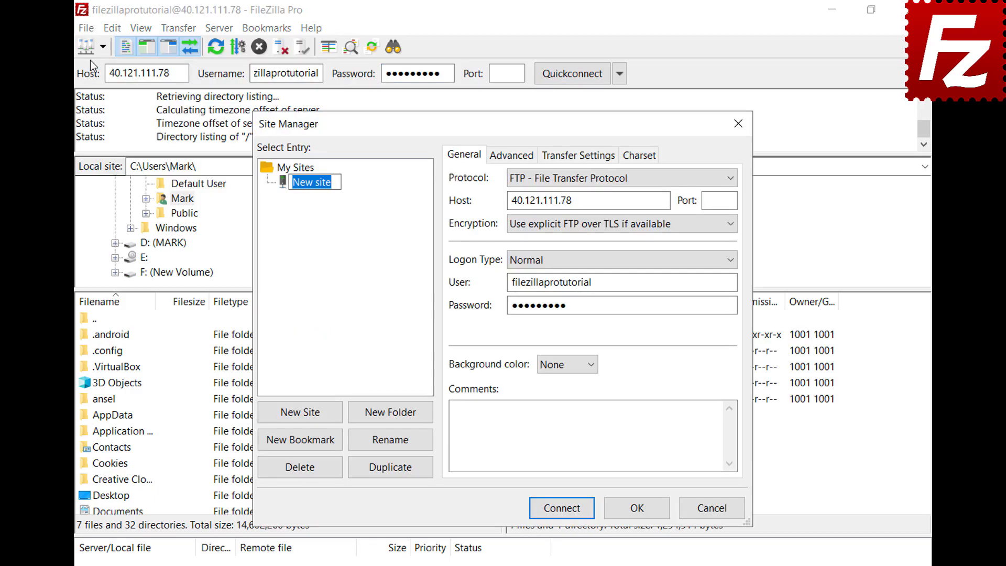
type("New connectio")
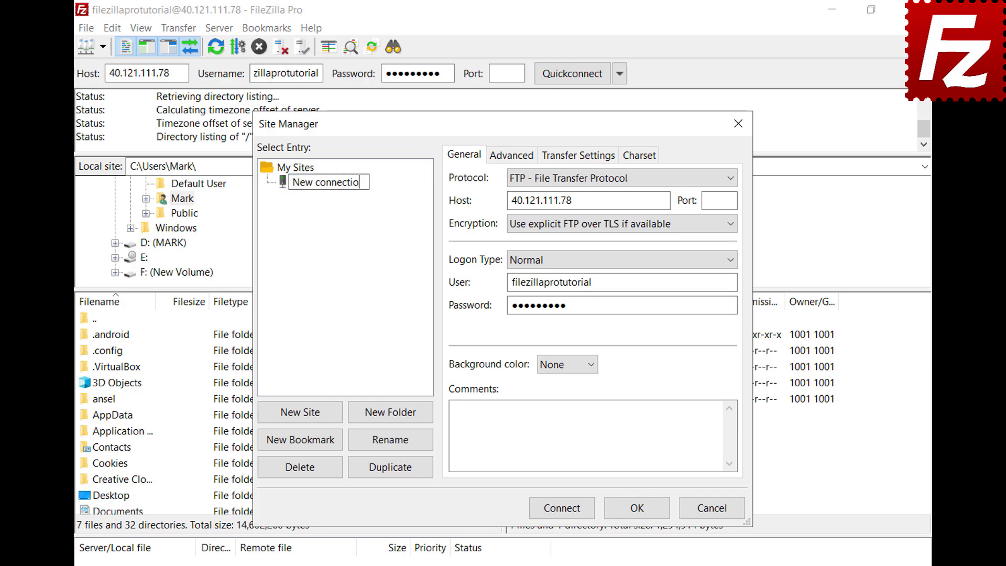
type("n")
key("Return")
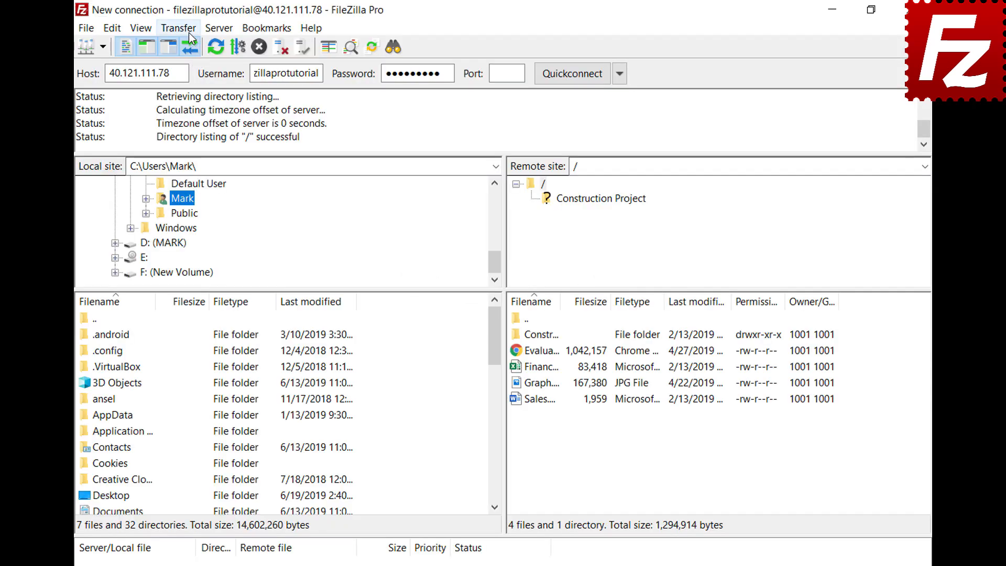
Open the manual transfer dialog for the connected server
left_click(192, 38)
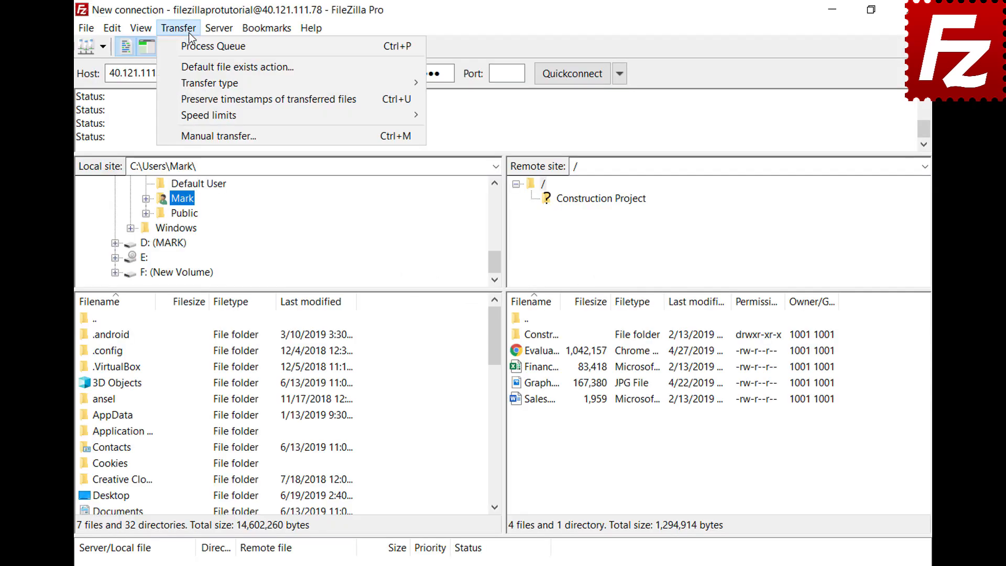
left_click(203, 136)
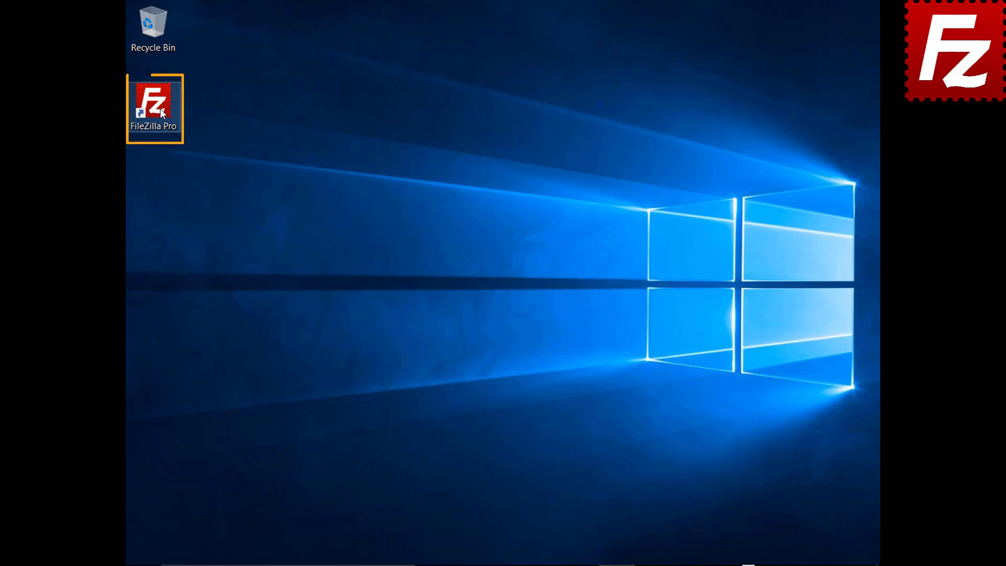
Launch FileZilla Pro and reconnect to the last used server
double_click(162, 113)
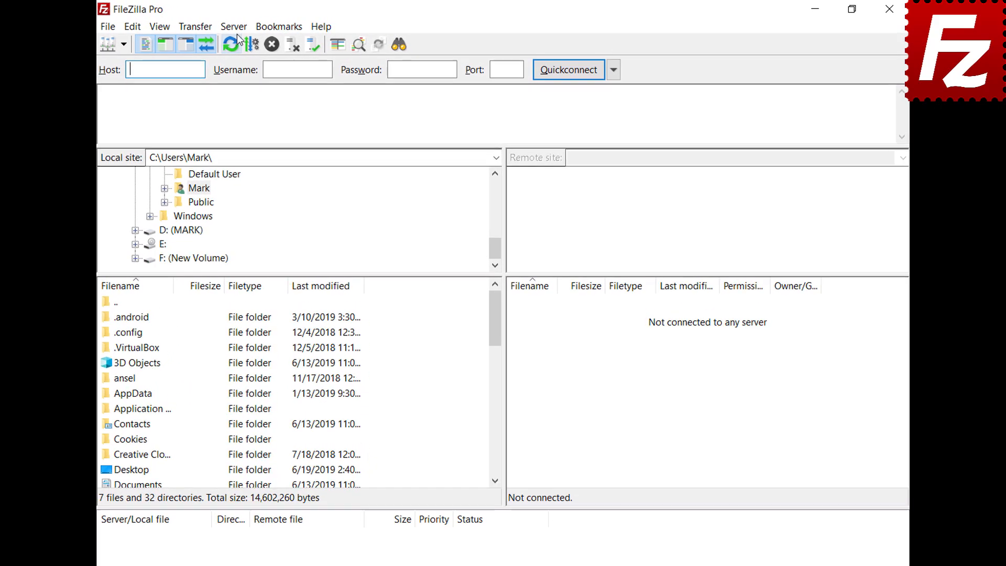
left_click(234, 26)
left_click(243, 65)
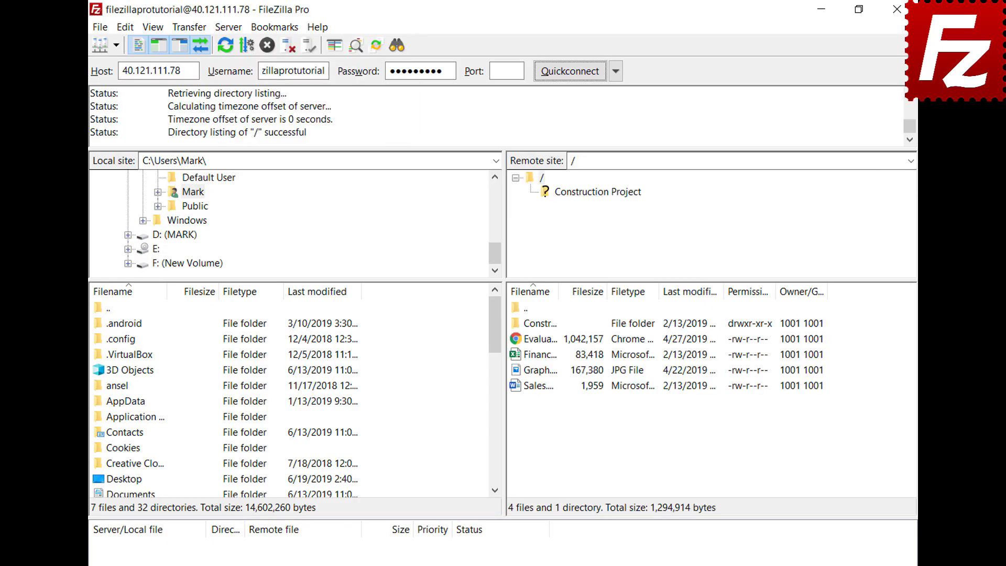
Disconnect from the FTP server, and reconnect to it
key("alt+s")
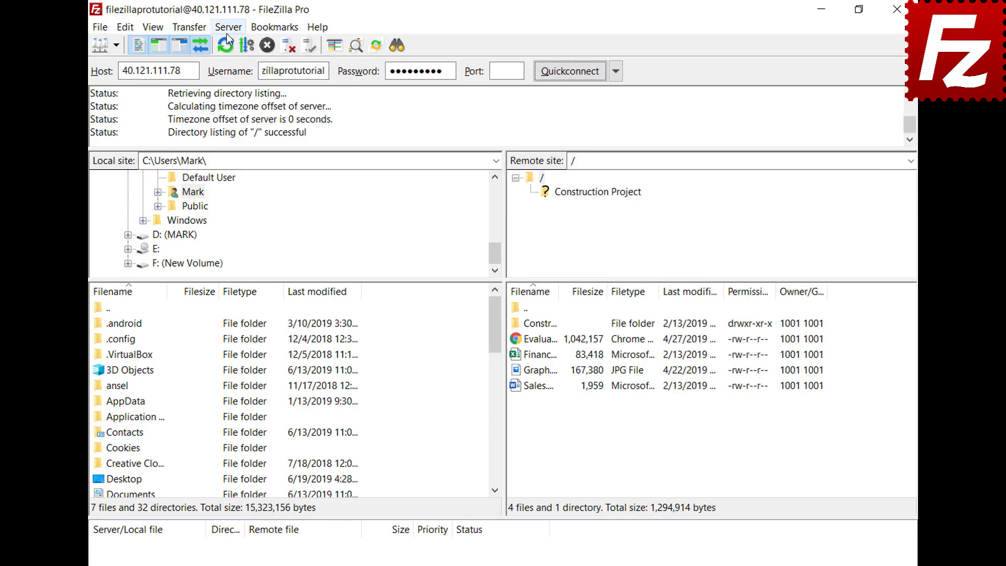
left_click(237, 80)
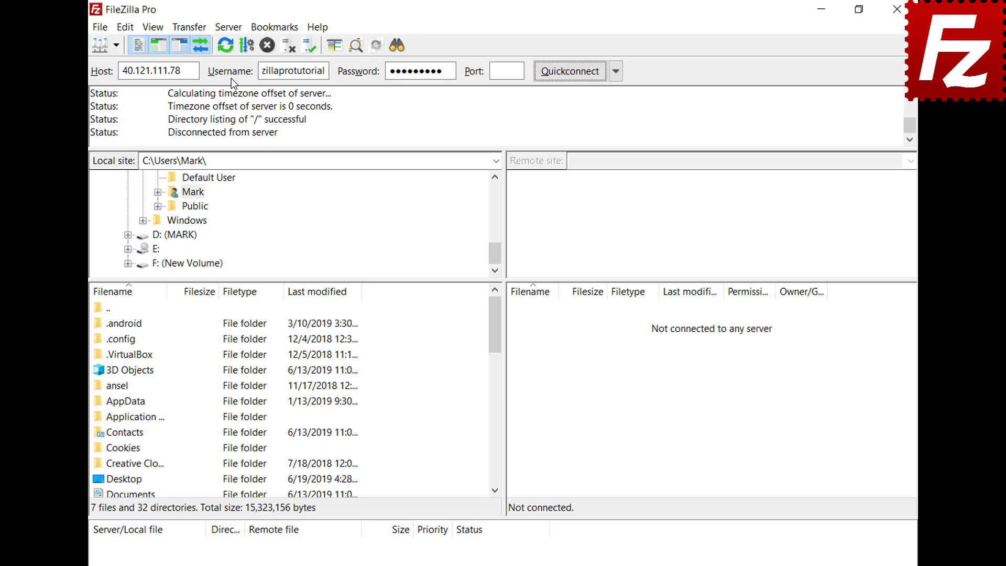
left_click(234, 27)
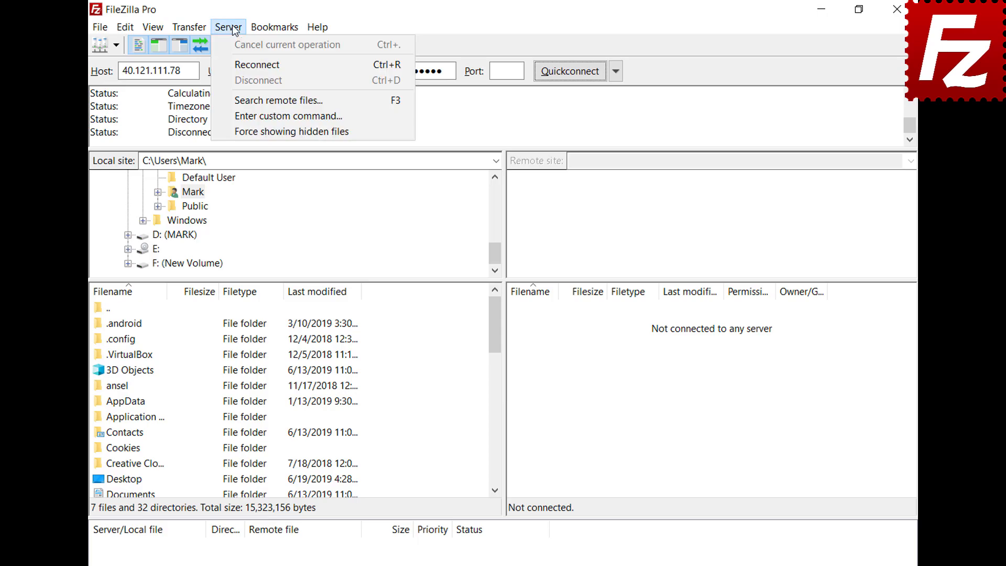
left_click(240, 64)
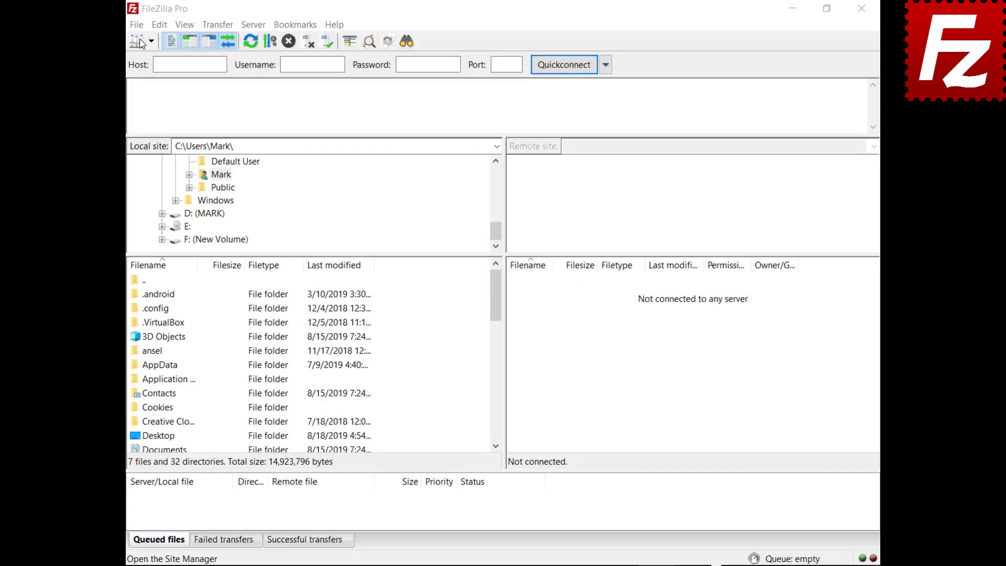
Create a site named "Google Drive" in the Site Manager with the Google Drive protocol and the account's e-mail as user
left_click(136, 24)
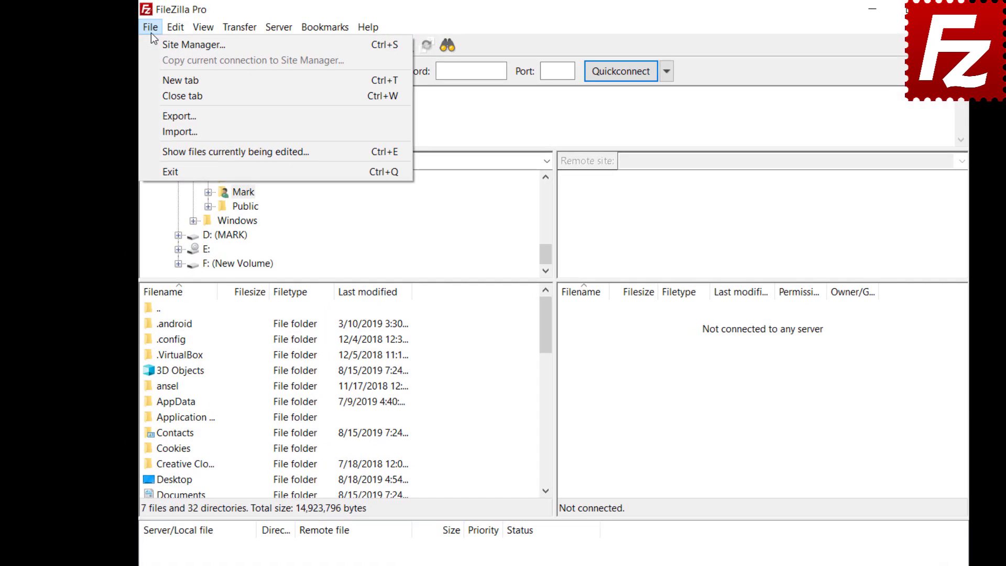
left_click(139, 36)
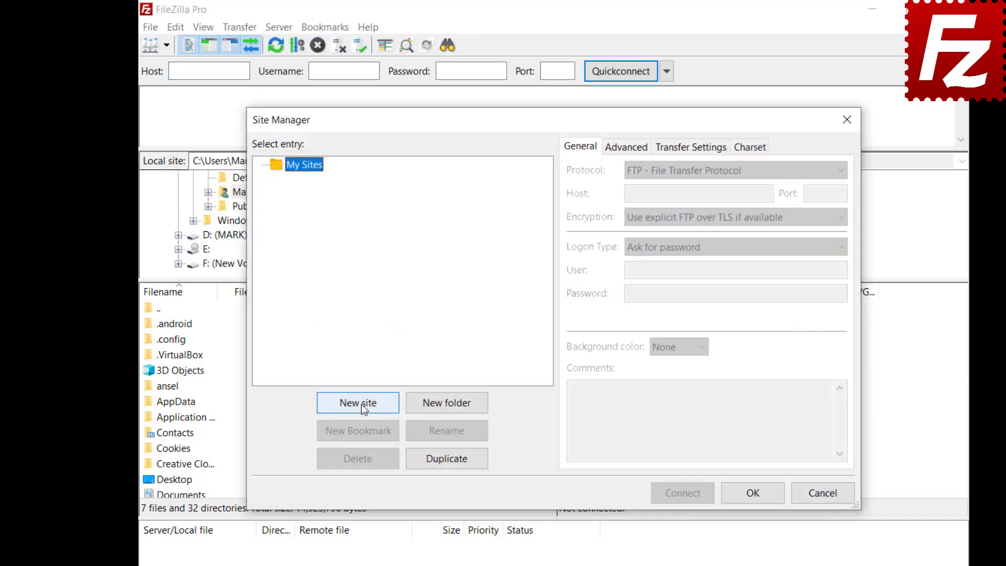
left_click(358, 403)
type("Google Drive")
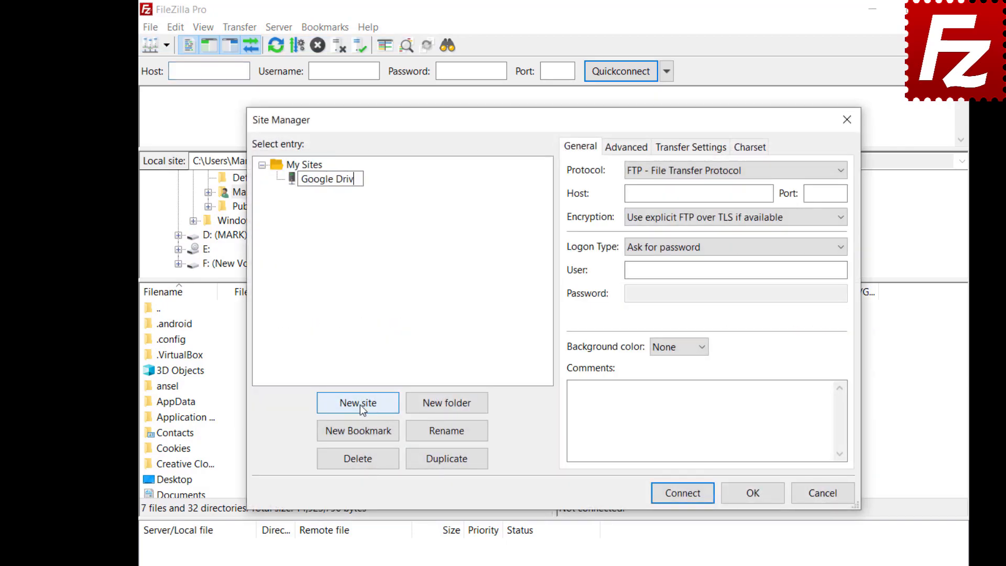
left_click(836, 174)
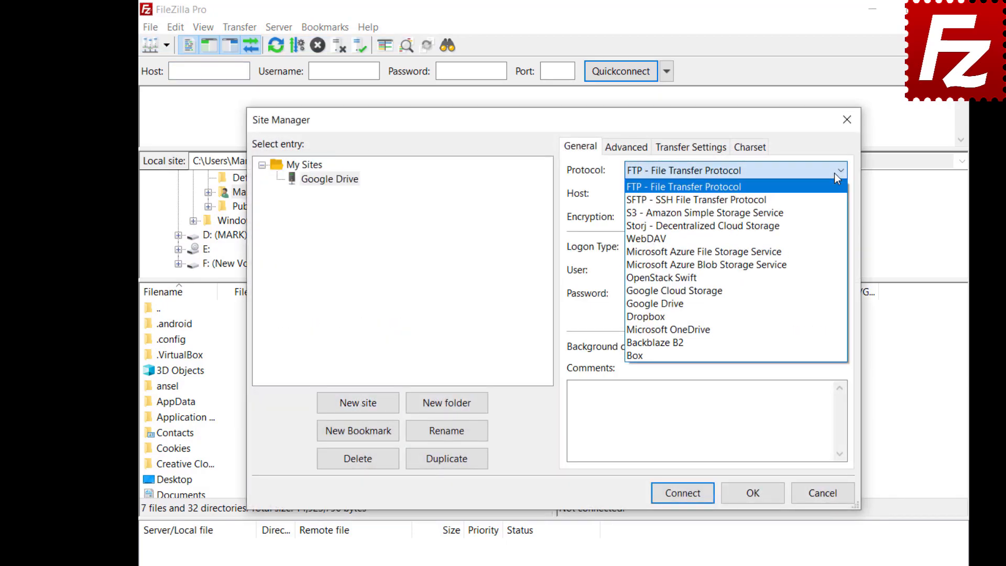
left_click(831, 304)
left_click(736, 270)
key("ctrl+v")
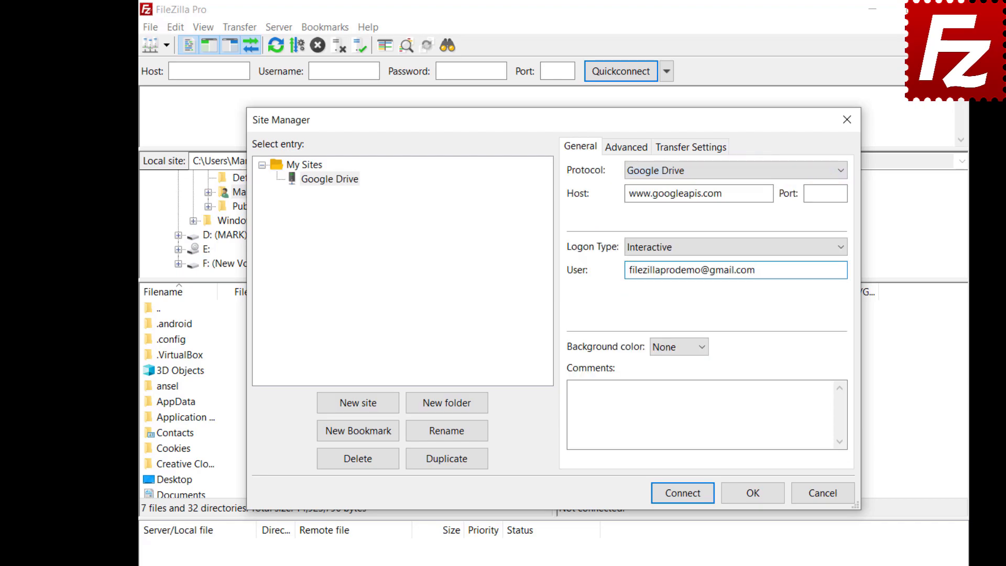
Set the site's default local directory to Documents\Construction Project and its default remote directory to /My Drive/Construction Project
left_click(616, 154)
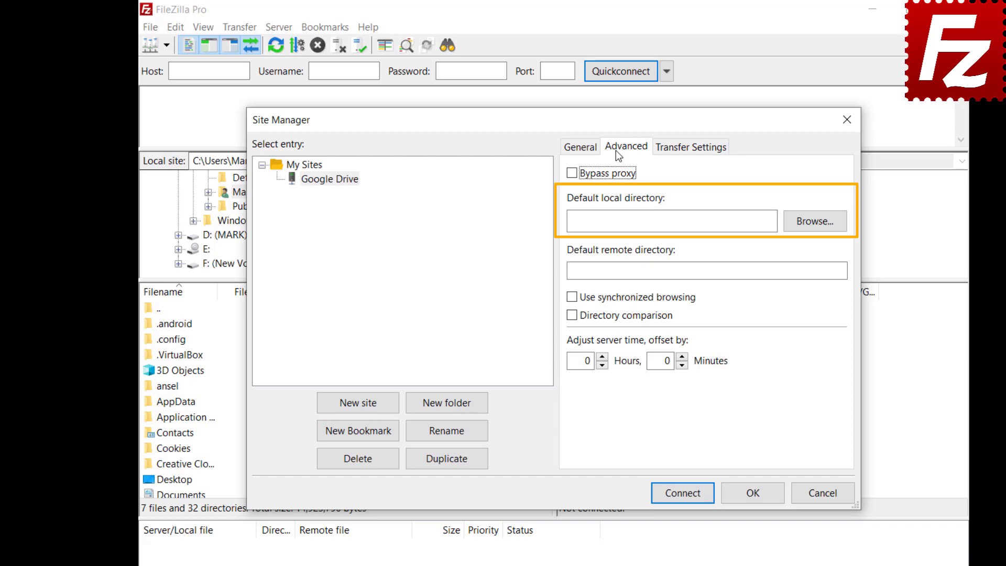
left_click(814, 222)
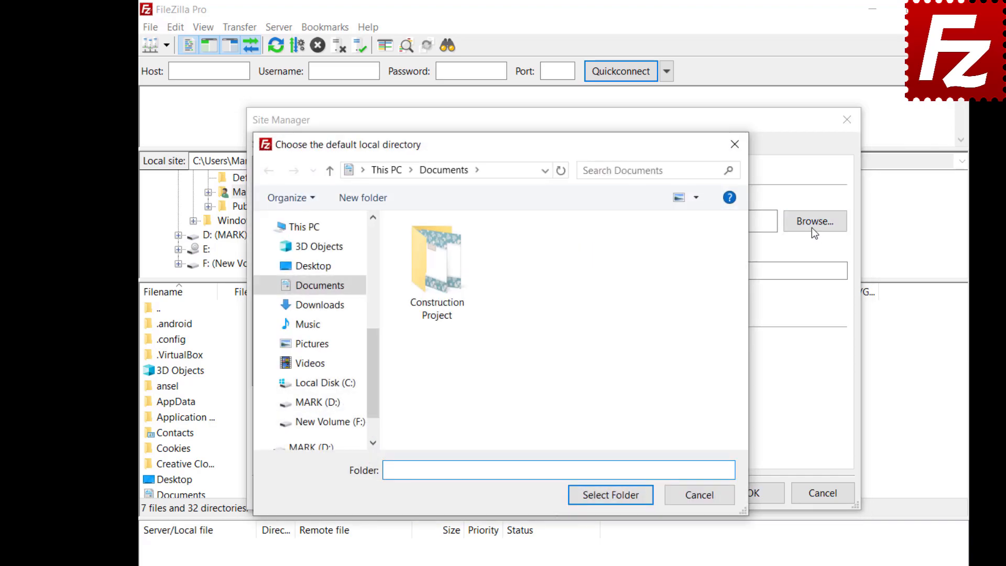
double_click(439, 306)
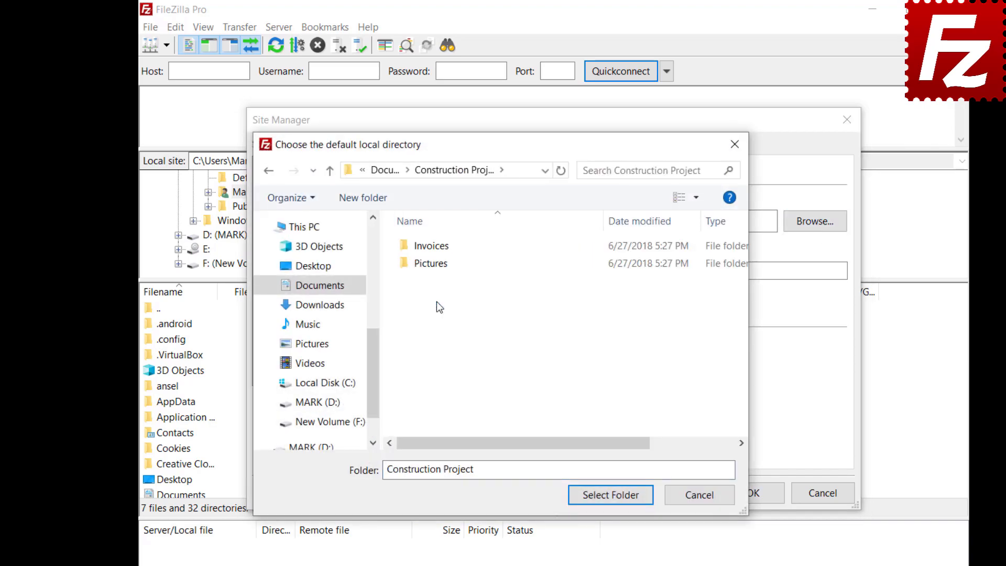
left_click(610, 494)
key("Tab")
type("/My Drive/Construction Project")
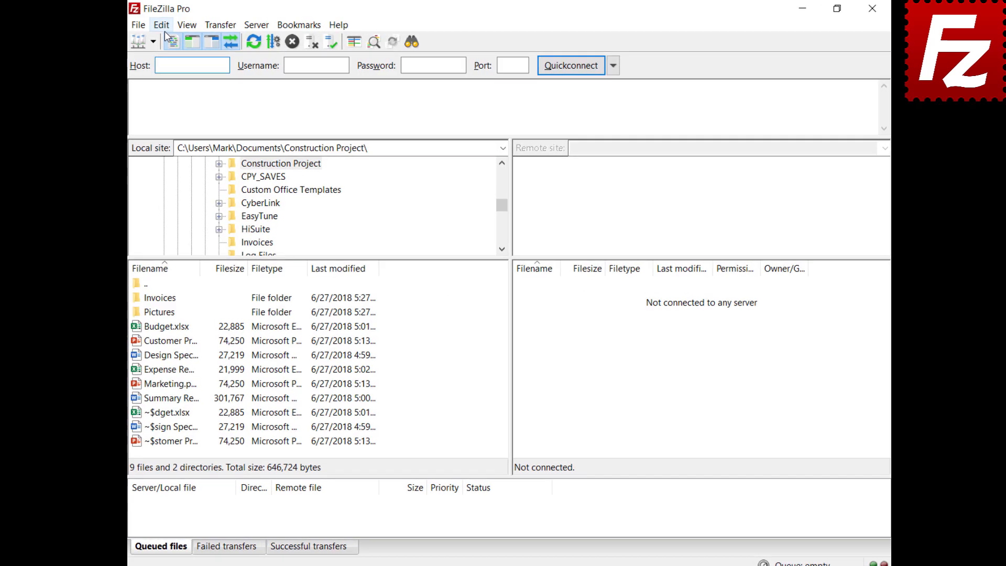
Review the update settings for the automatic check frequency and the versions to check for
left_click(168, 26)
left_click(181, 69)
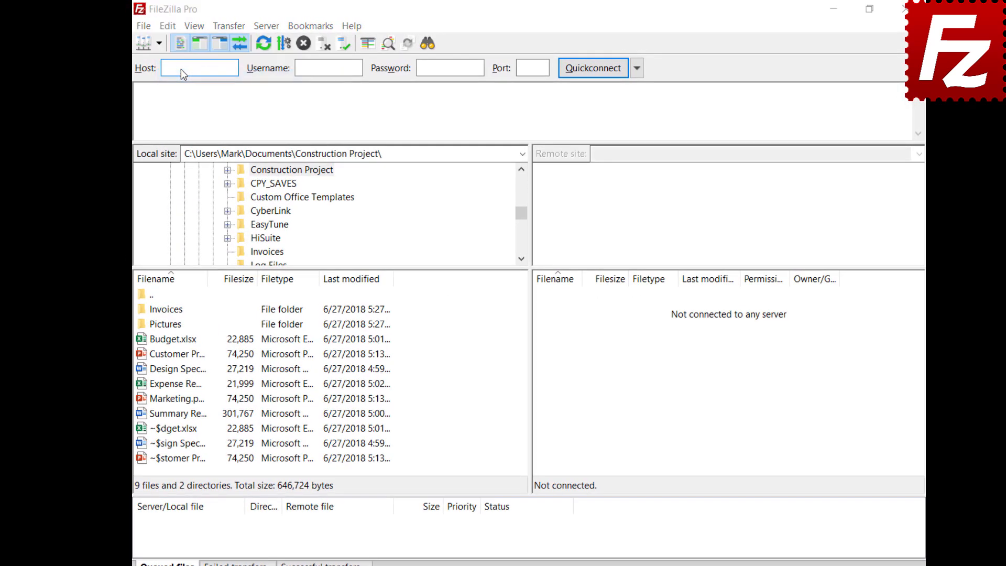
left_click_drag(388, 289, 393, 344)
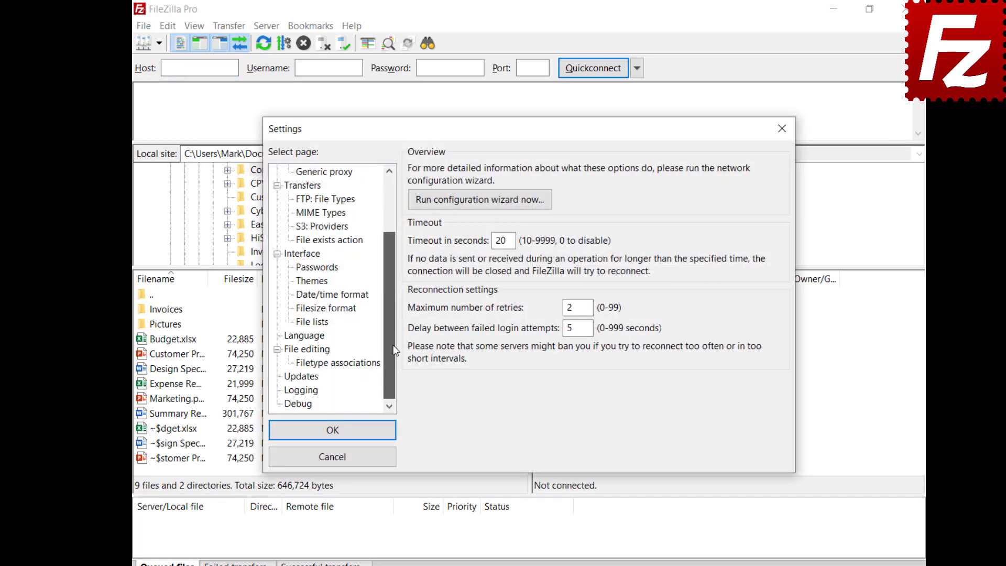
left_click(294, 377)
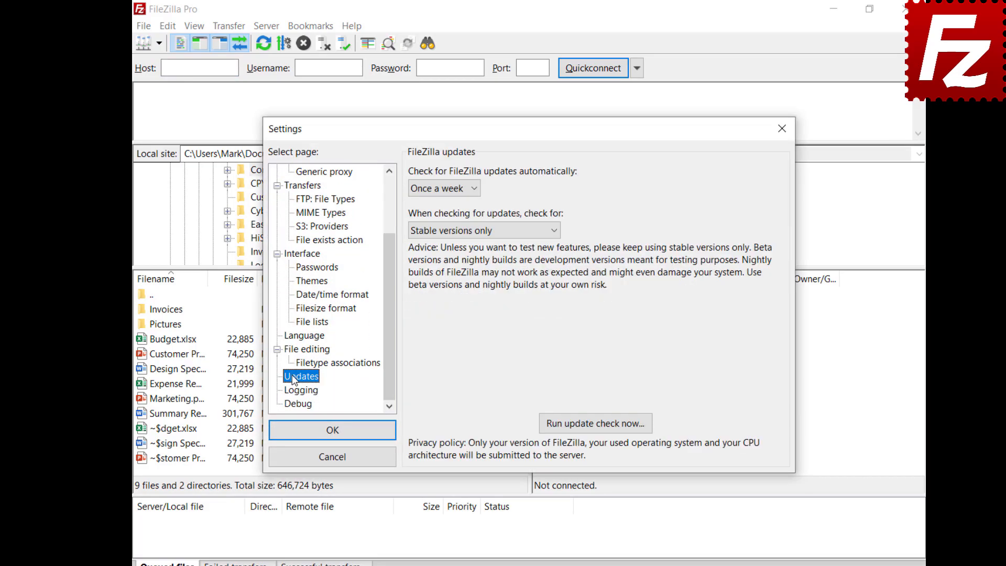
left_click(473, 190)
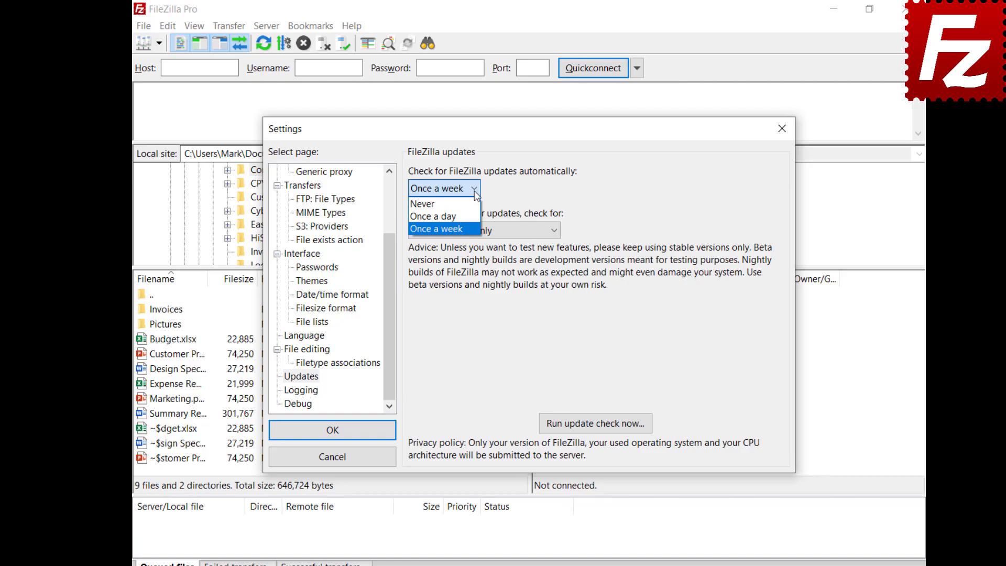
left_click(475, 193)
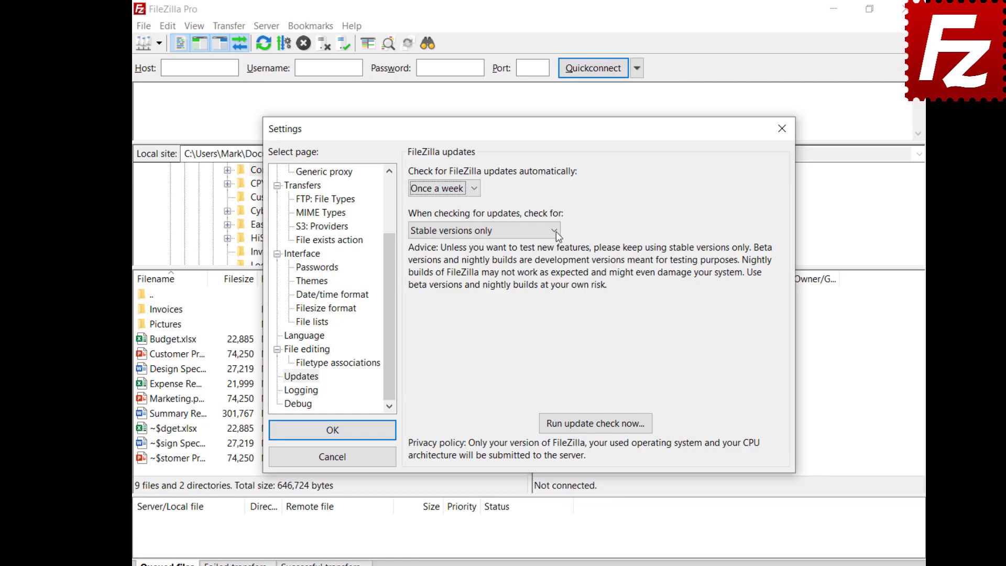
left_click(556, 231)
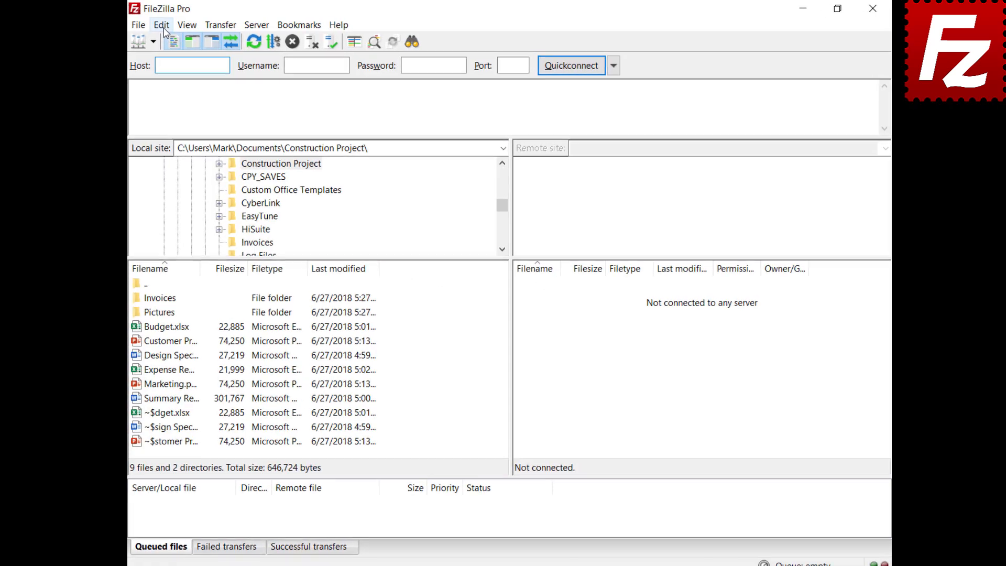
Enable "Limit local ports used by FileZilla" in the FTP active mode settings
left_click(162, 25)
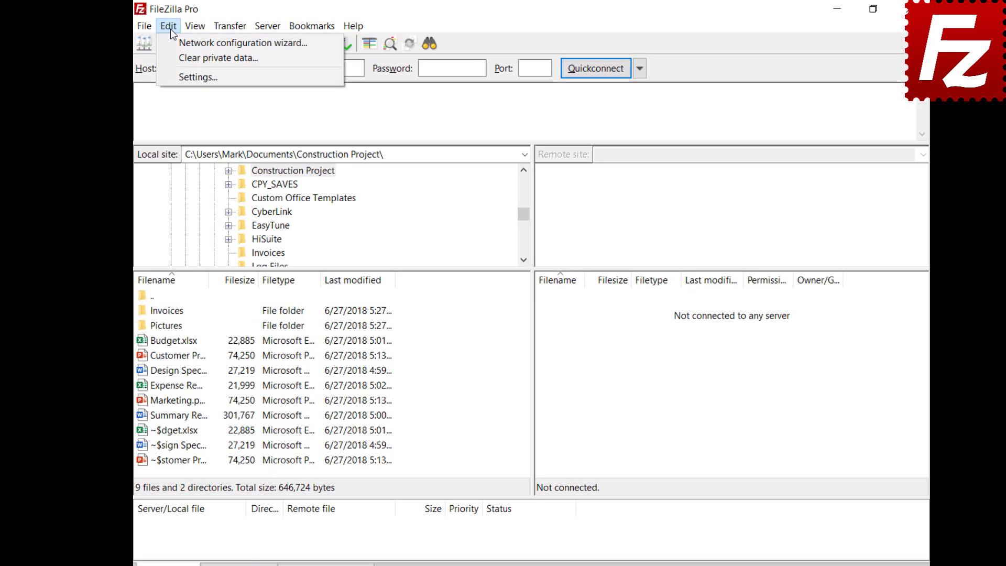
left_click(177, 78)
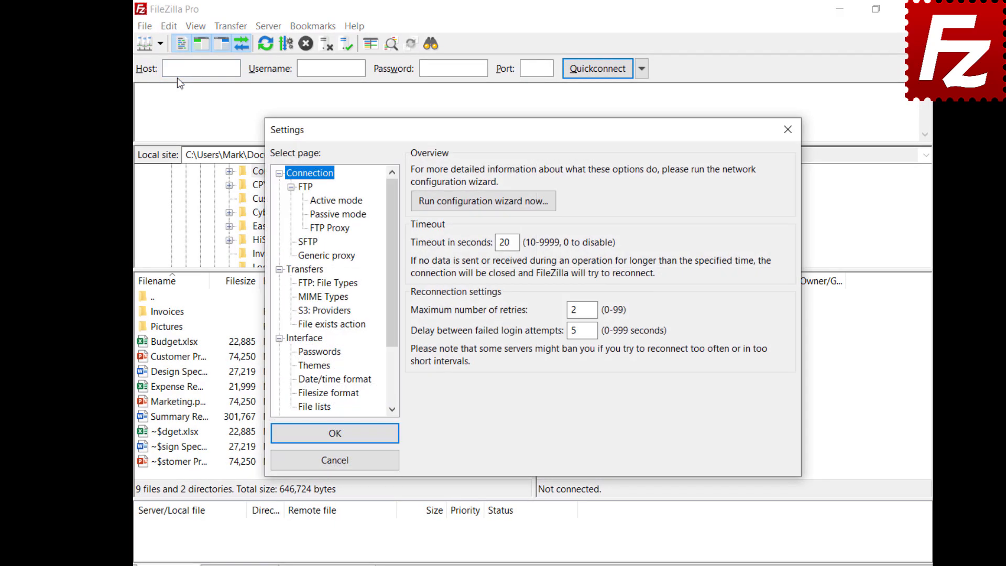
left_click(316, 202)
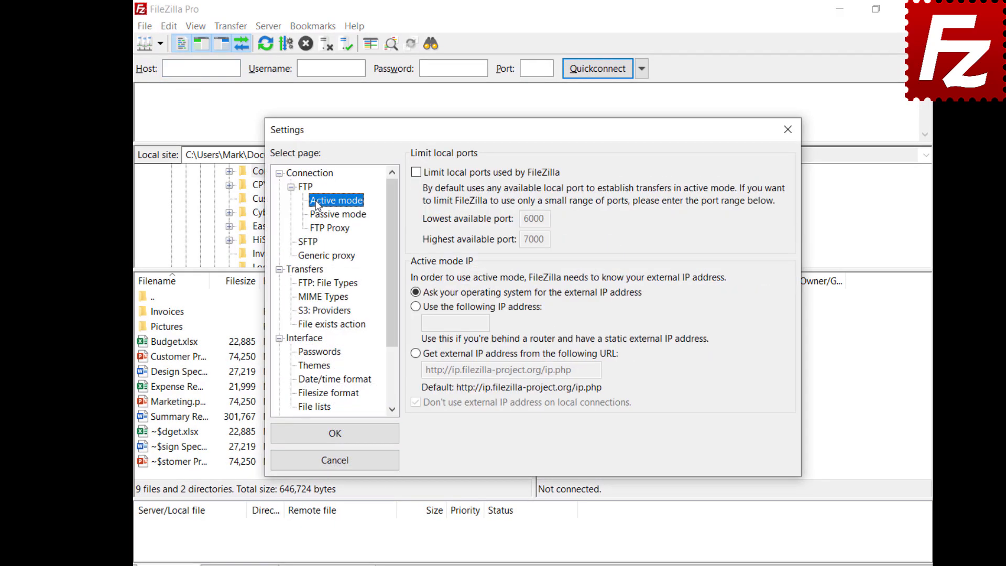
left_click(416, 174)
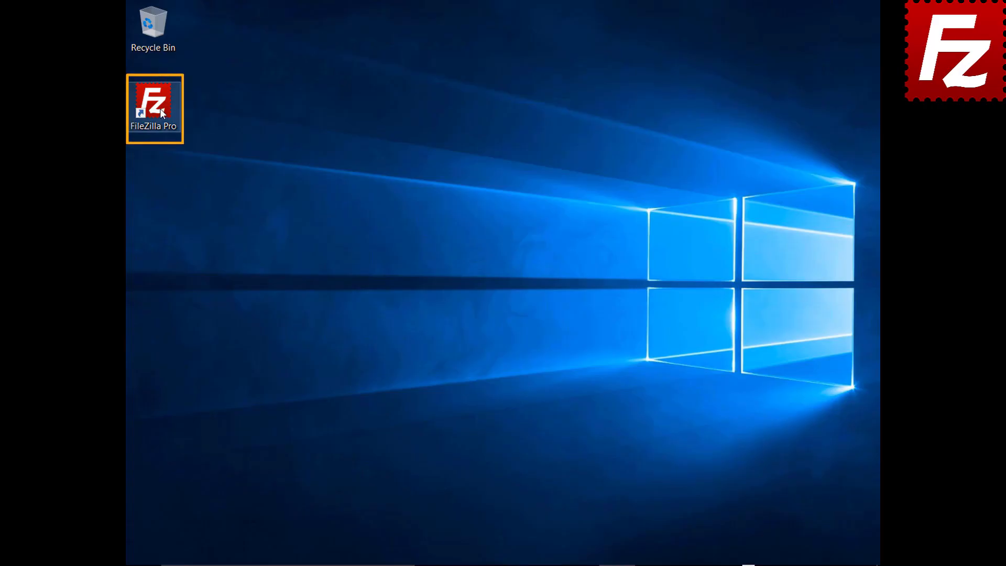
Launch FileZilla Pro and create a site named "My Server" in the Site Manager with host 40.121.111.78 and port 21
double_click(162, 112)
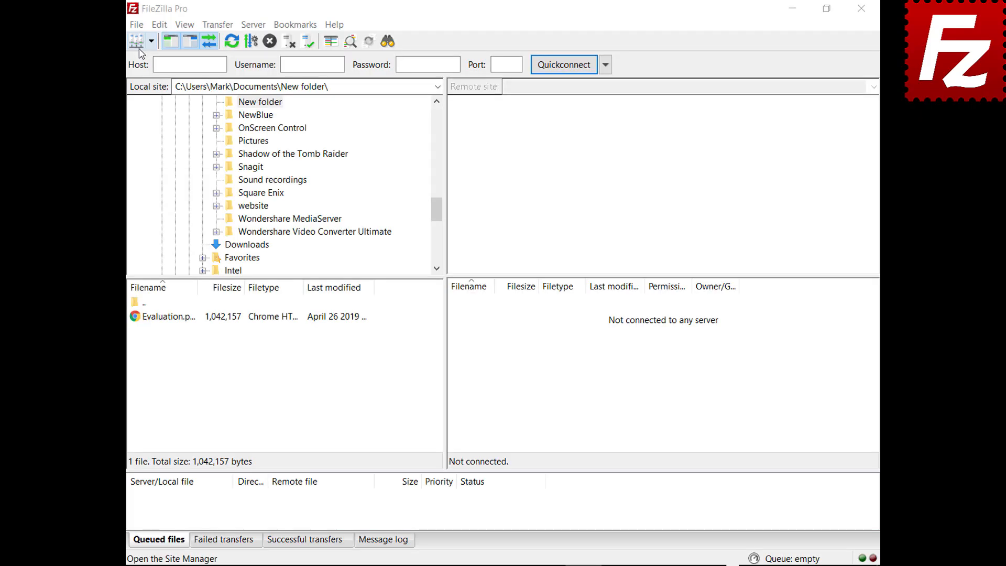
left_click(136, 25)
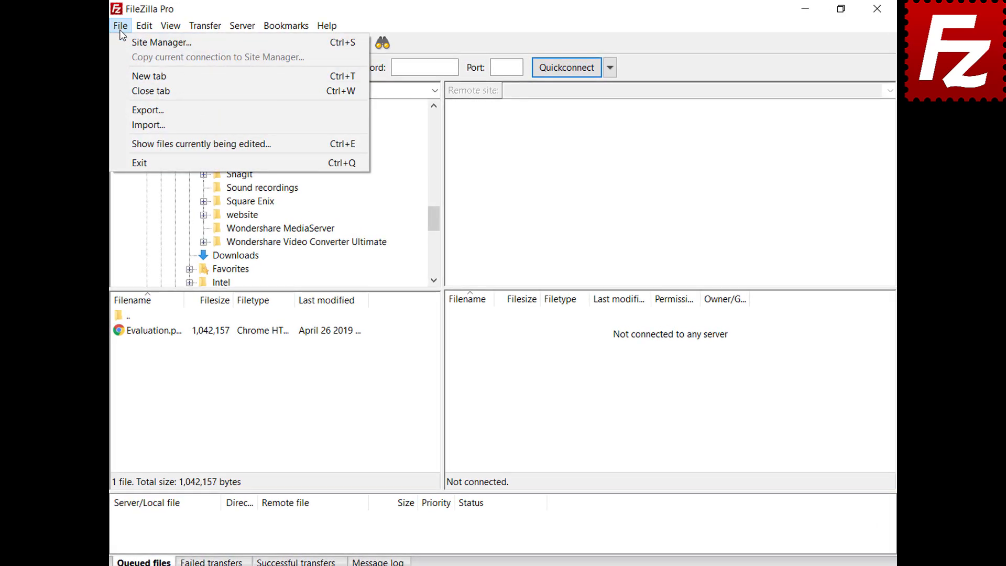
left_click(122, 43)
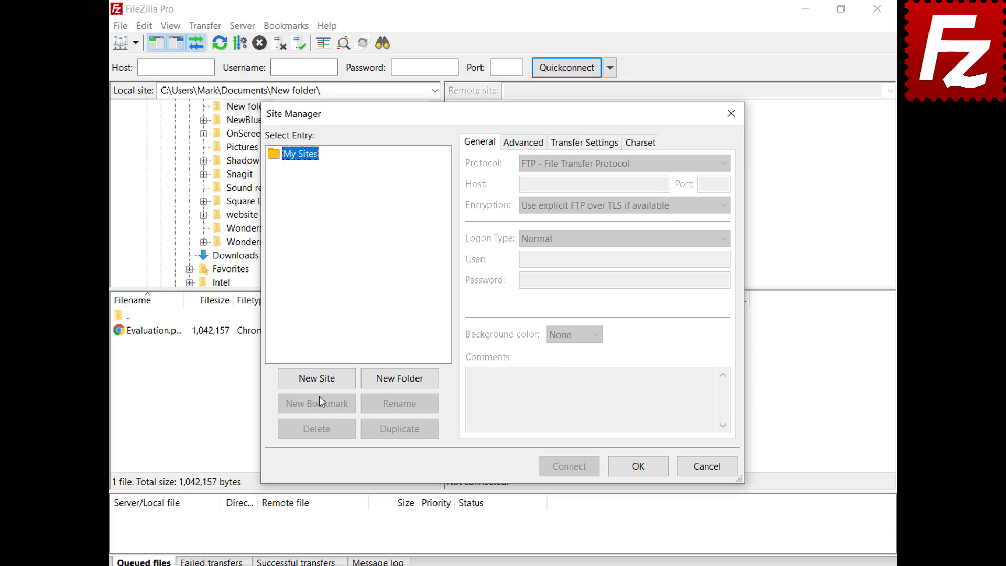
left_click(317, 378)
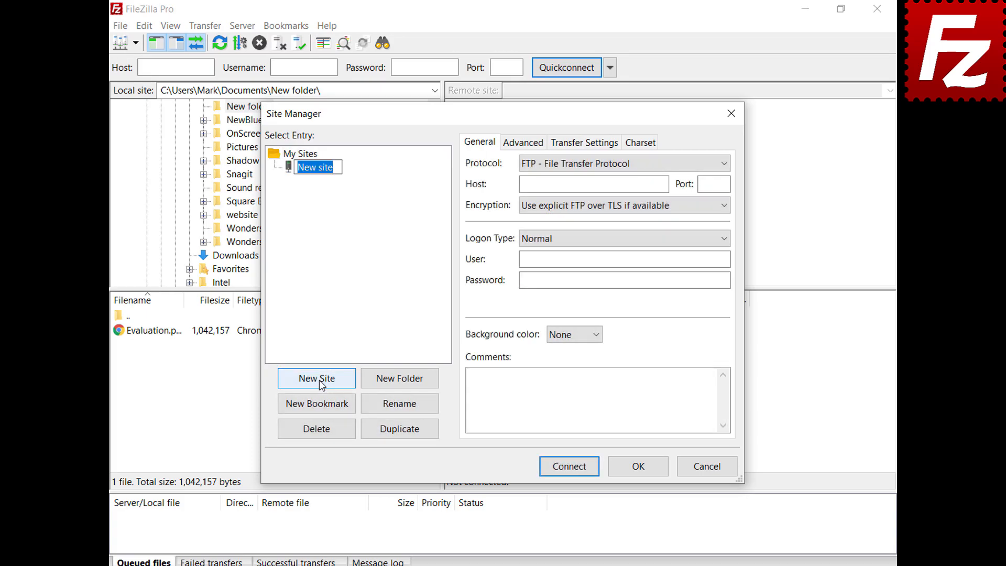
type("My Server")
left_click(662, 185)
type("40.121.111.78")
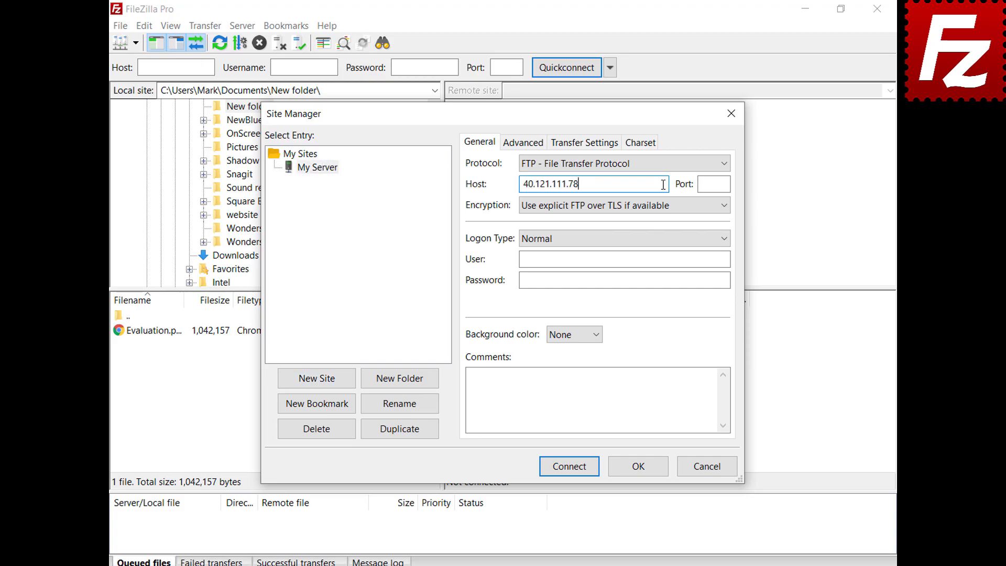
key("Tab")
type("21")
Enter filezillaprotutorial as the site's user, fill in the account password, and set the background color to Green
left_click(726, 259)
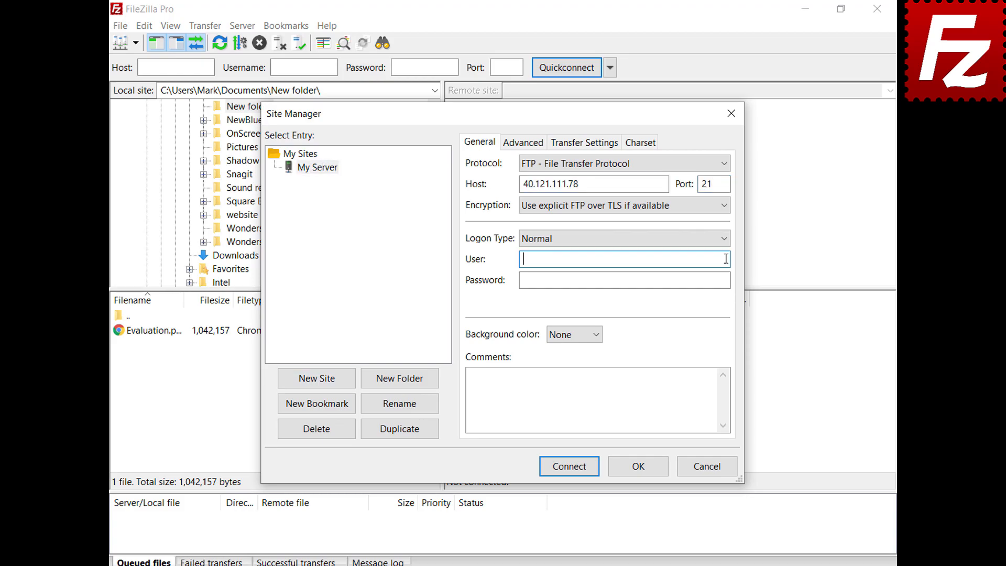
type("filezillaprotutorial")
left_click(727, 279)
key("ctrl+v")
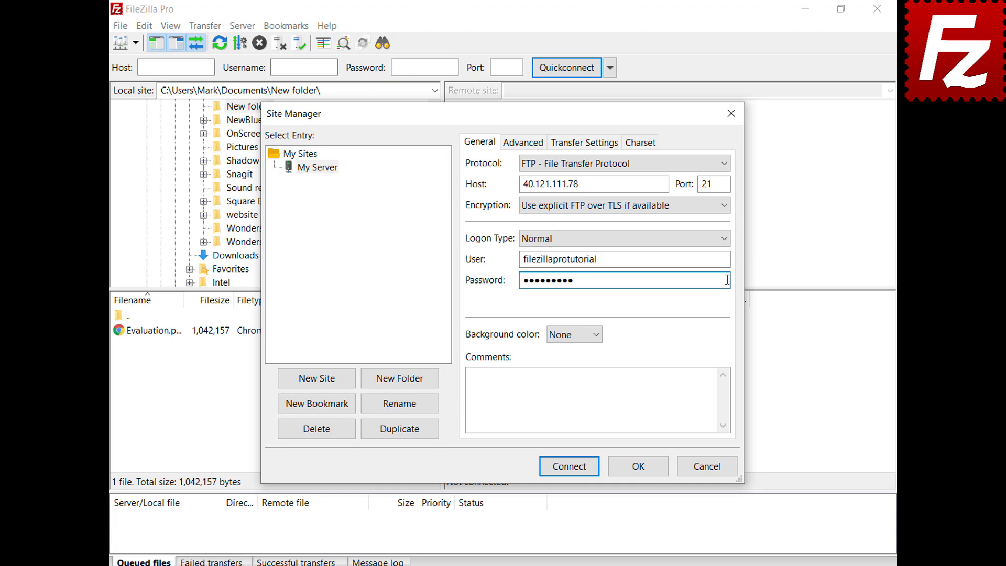
left_click(596, 335)
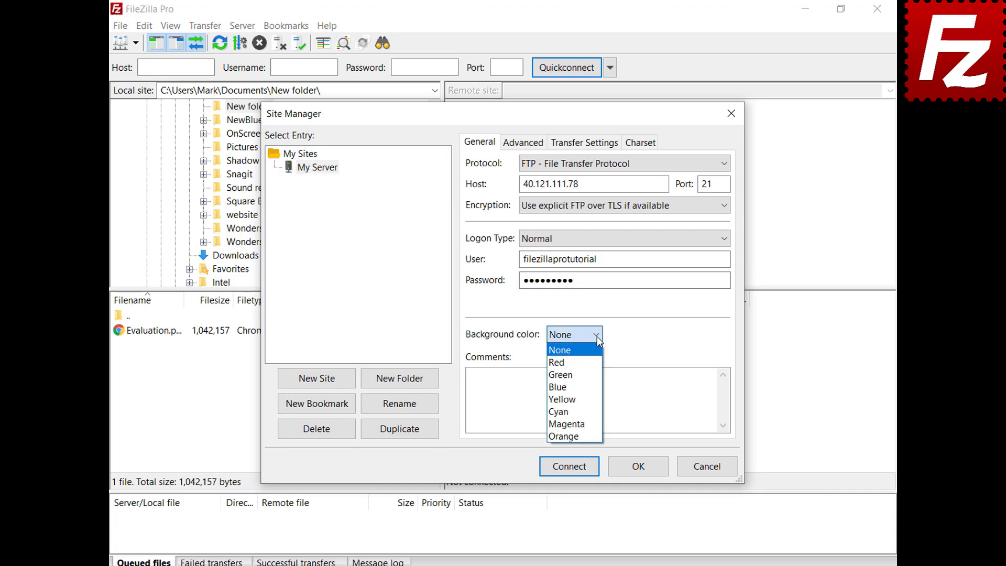
left_click(593, 375)
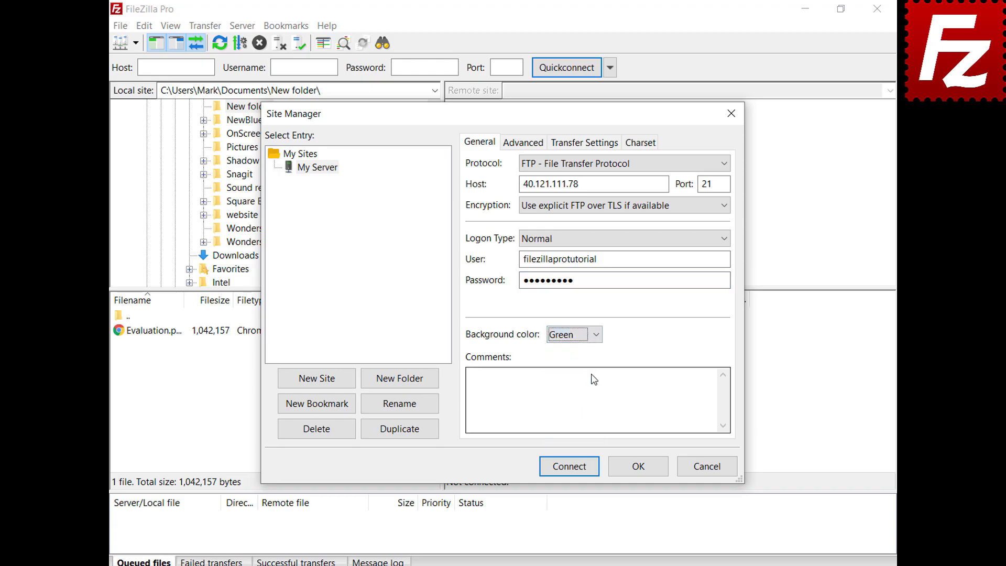
Review the site's server type choices, default directories, time offset, transfer mode, connection limit and charset options
left_click(513, 152)
left_click(675, 167)
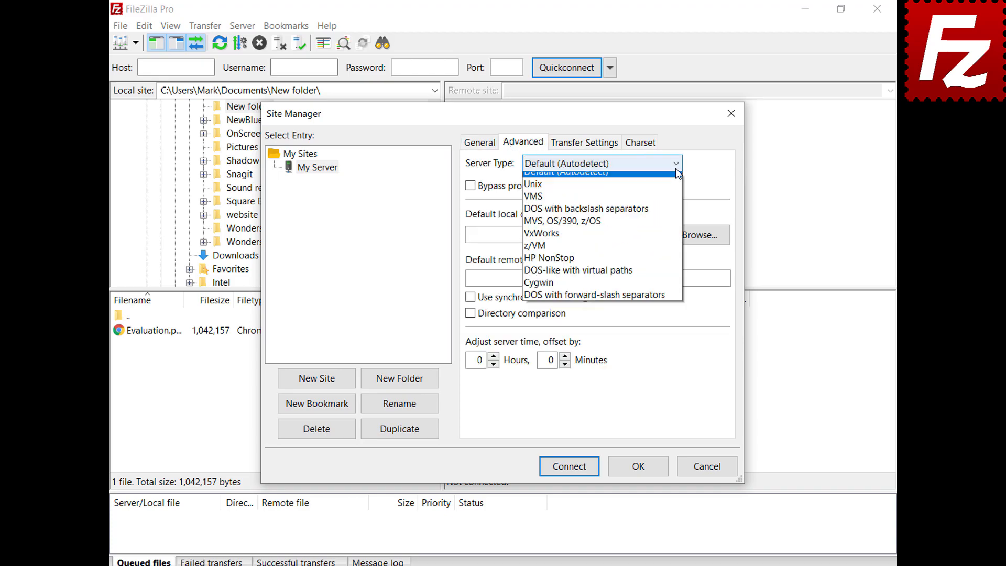
left_click(676, 170)
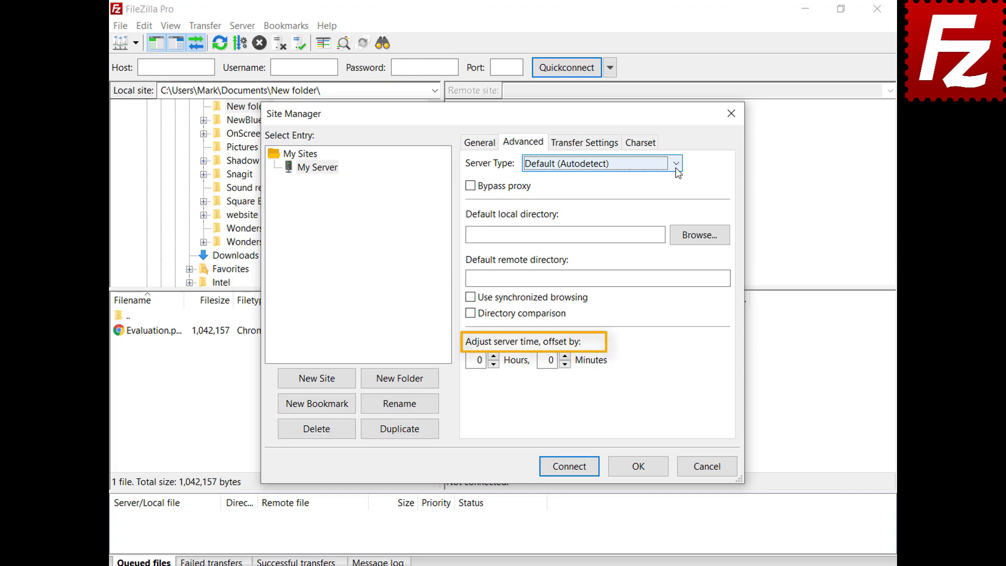
left_click(586, 148)
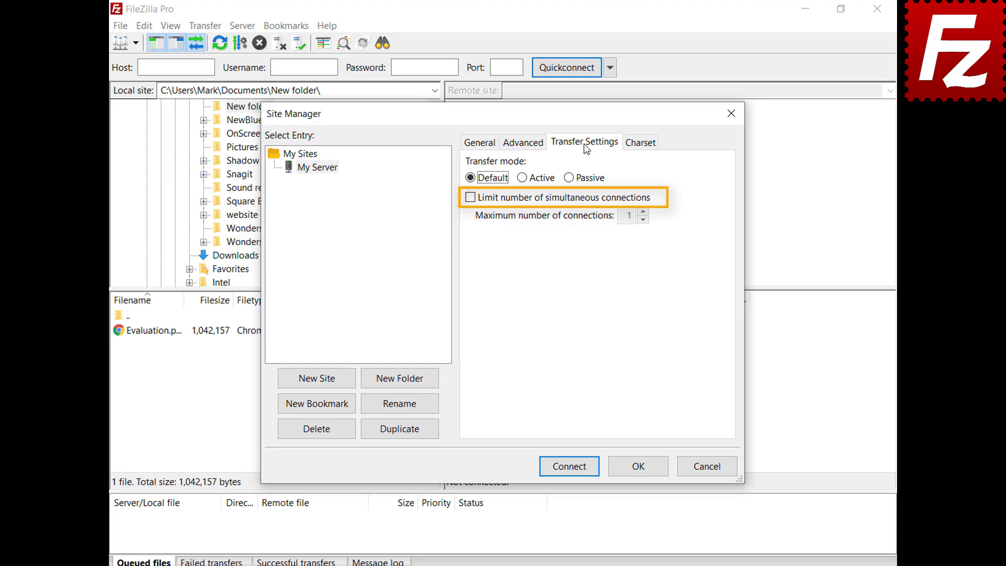
left_click(640, 144)
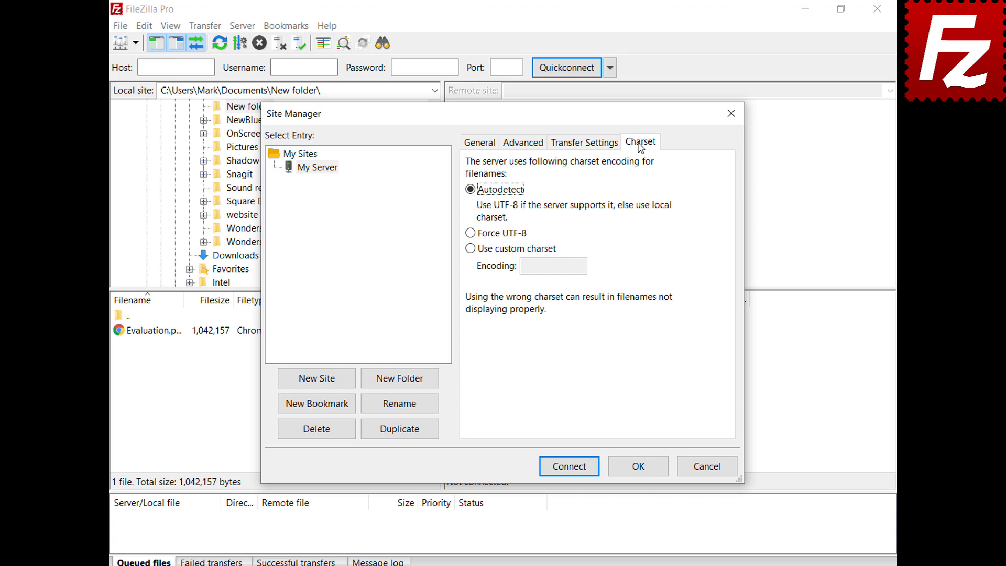
Save the new site and connect to My Server from the list of saved sites
left_click(641, 468)
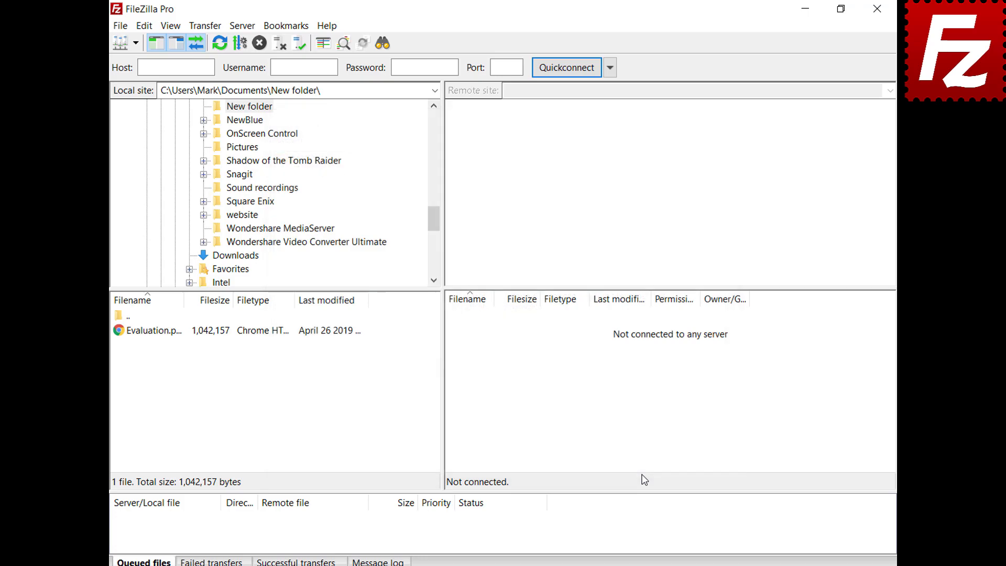
left_click(135, 44)
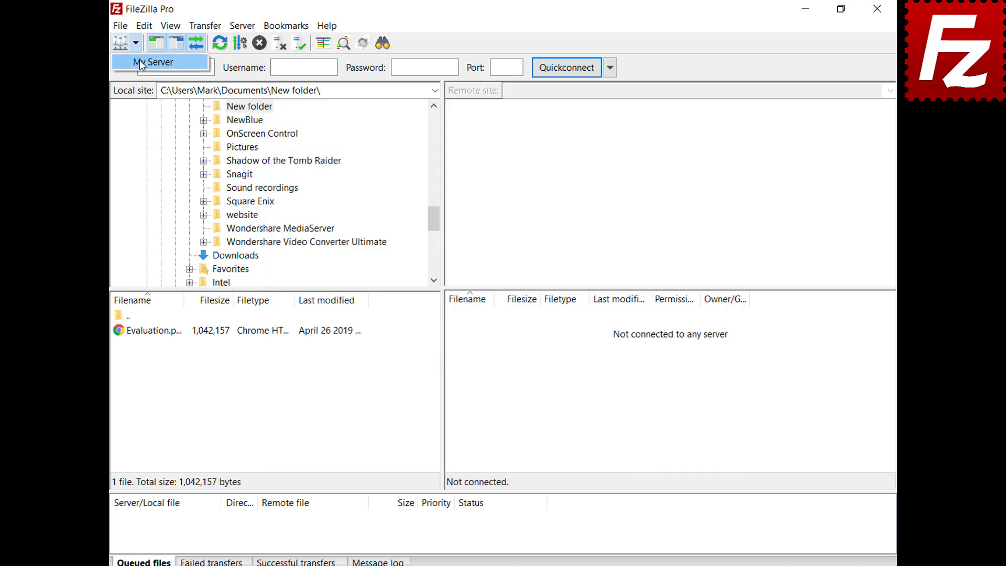
left_click(139, 61)
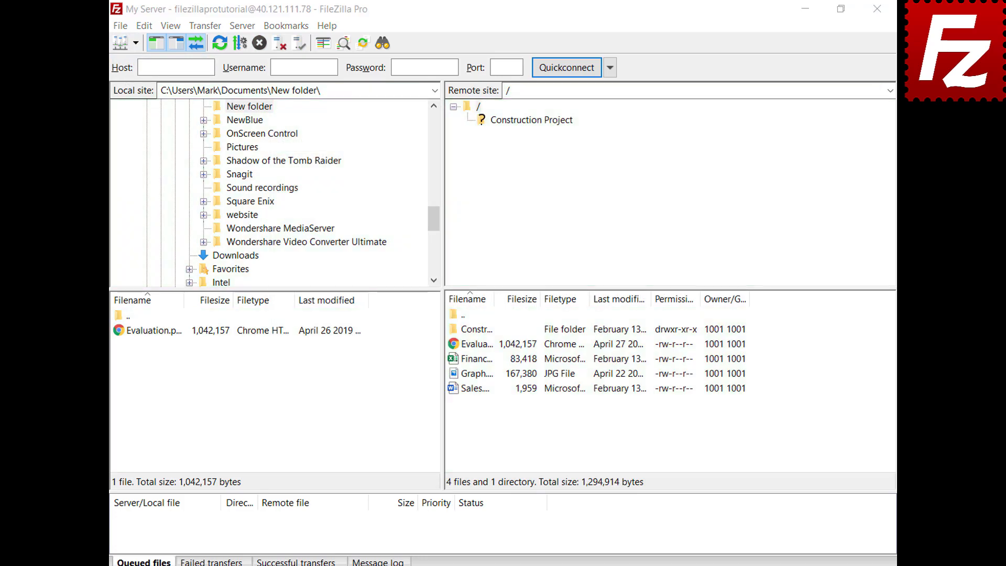
Create a folder named "Sites" under My Sites in the Site Manager
key("ctrl+s")
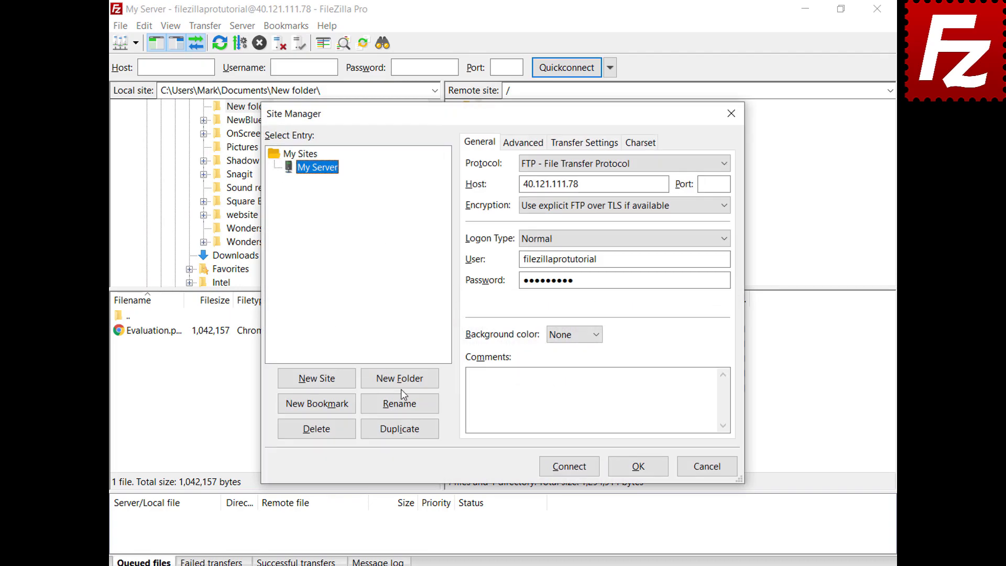
left_click(401, 386)
type("S")
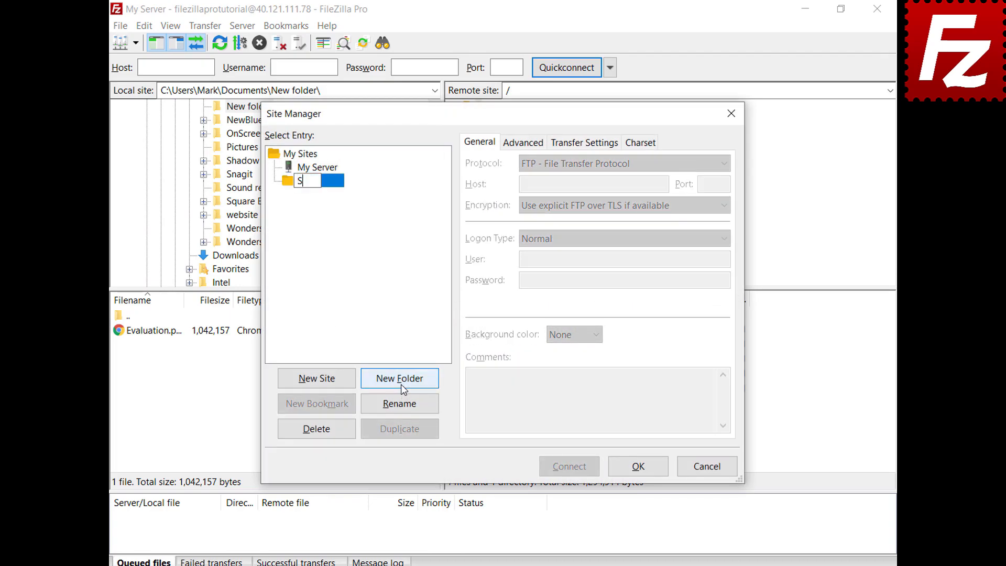
type("ites")
key("Return")
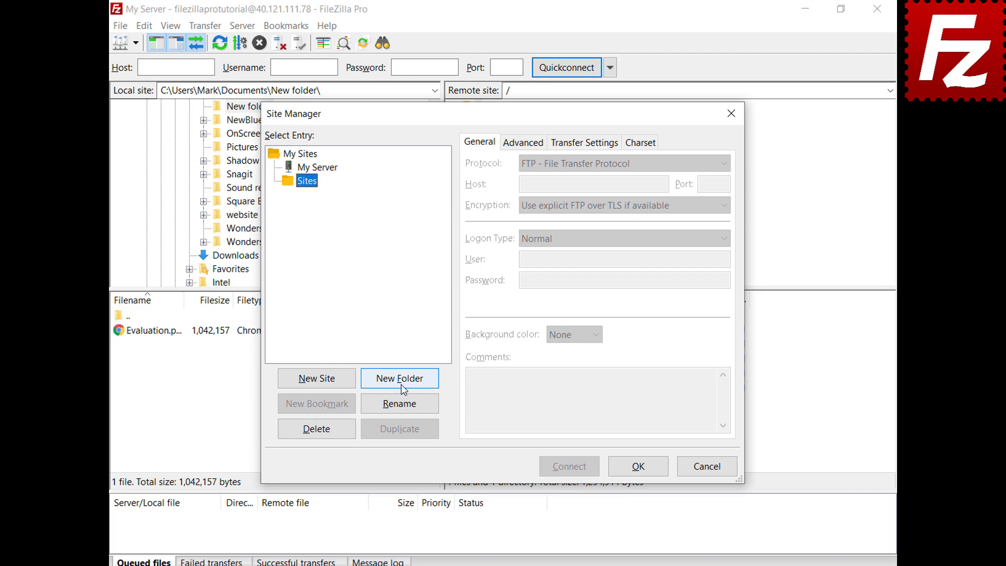
Move the My Server entry into the Sites folder and save the site list
left_click(330, 171)
left_click_drag(330, 173, 320, 193)
left_click(640, 468)
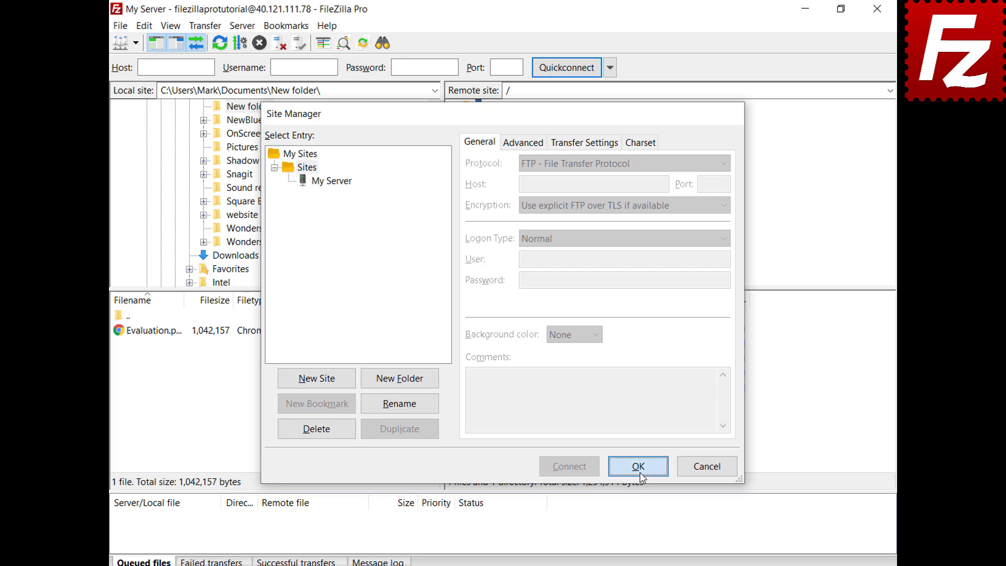
Check the Sites folder in the saved-site list and review the My Server entry in the Site Manager
left_click(135, 44)
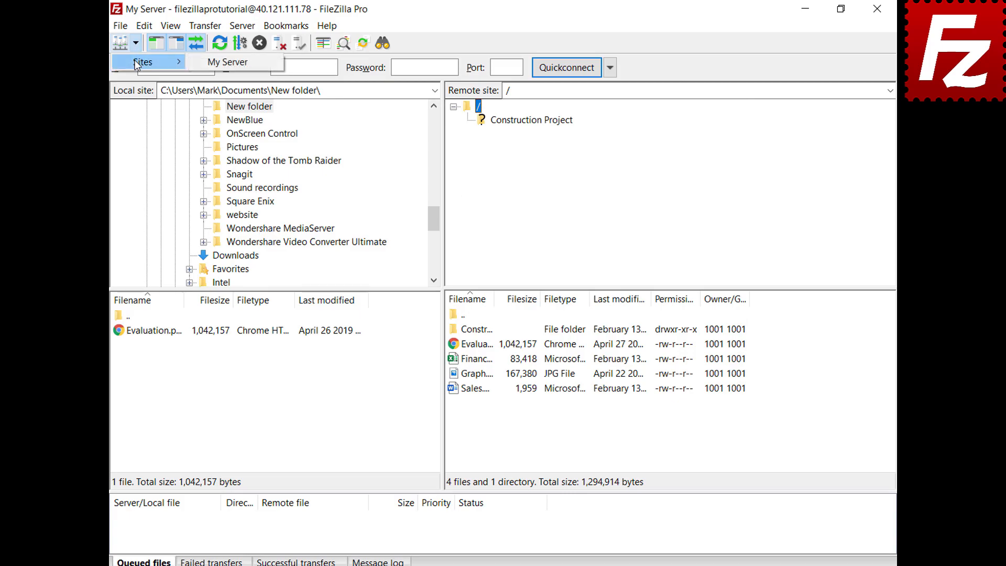
left_click(135, 62)
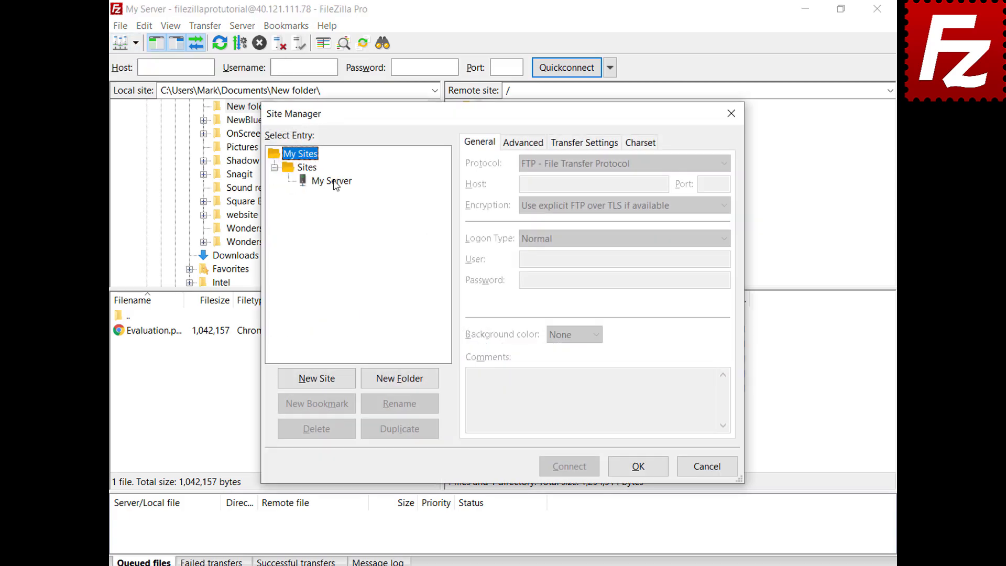
left_click(333, 181)
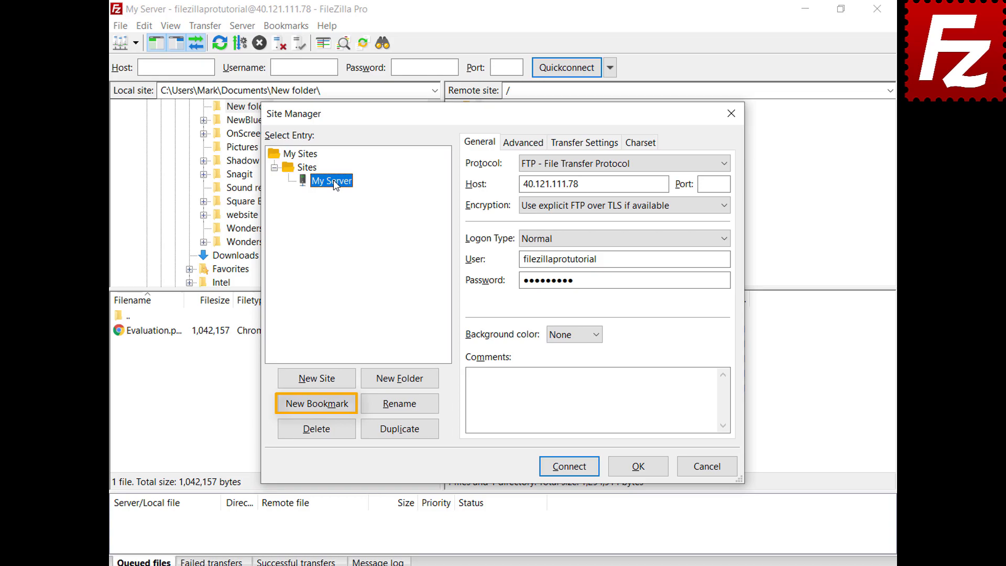
left_click(642, 470)
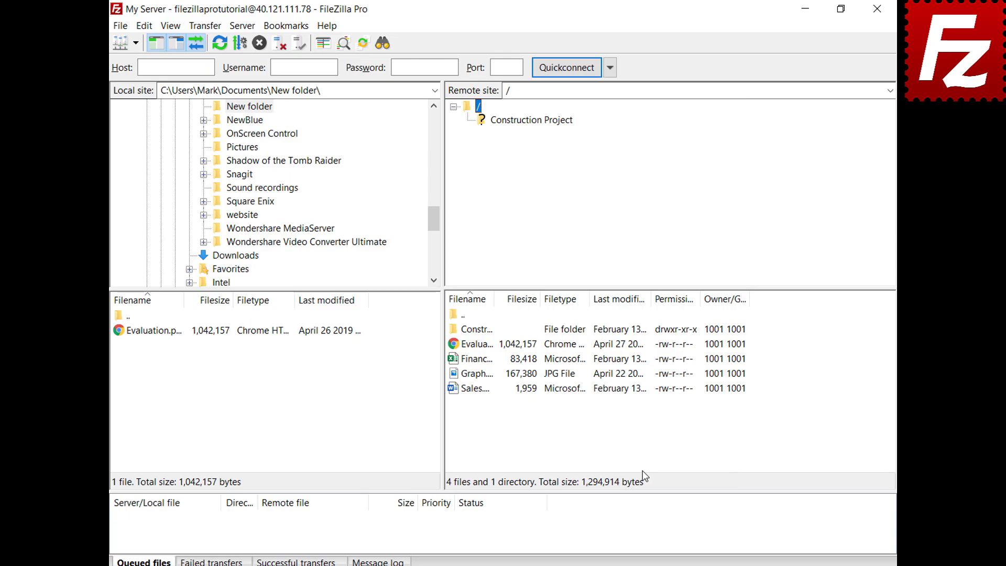
Open the program settings and examine the Interface options
left_click(143, 31)
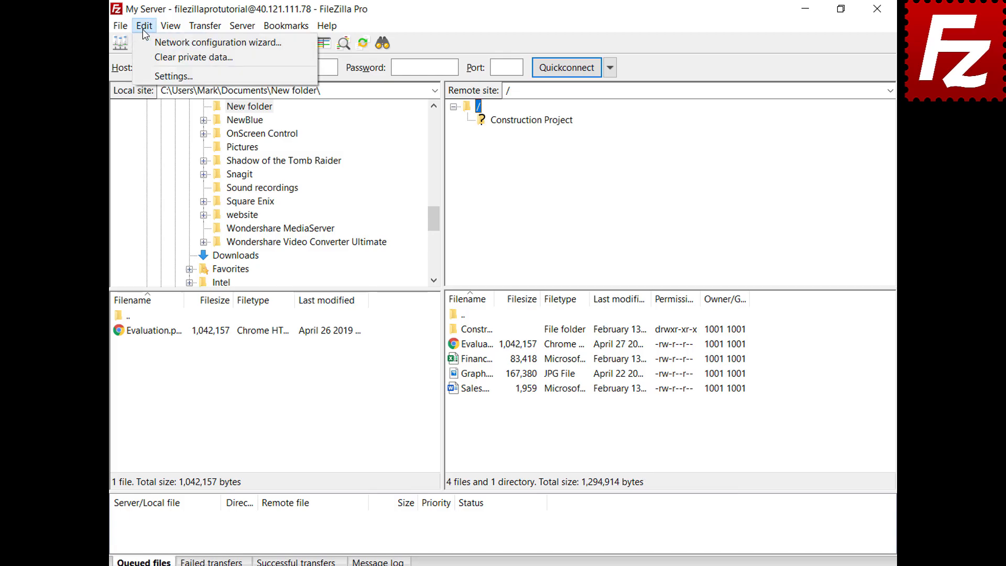
left_click(150, 76)
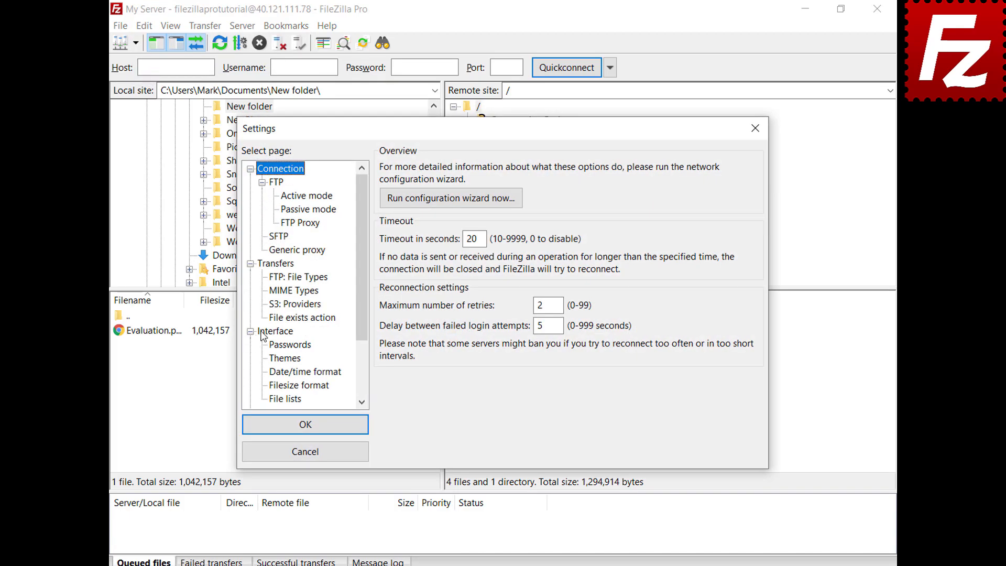
left_click(262, 333)
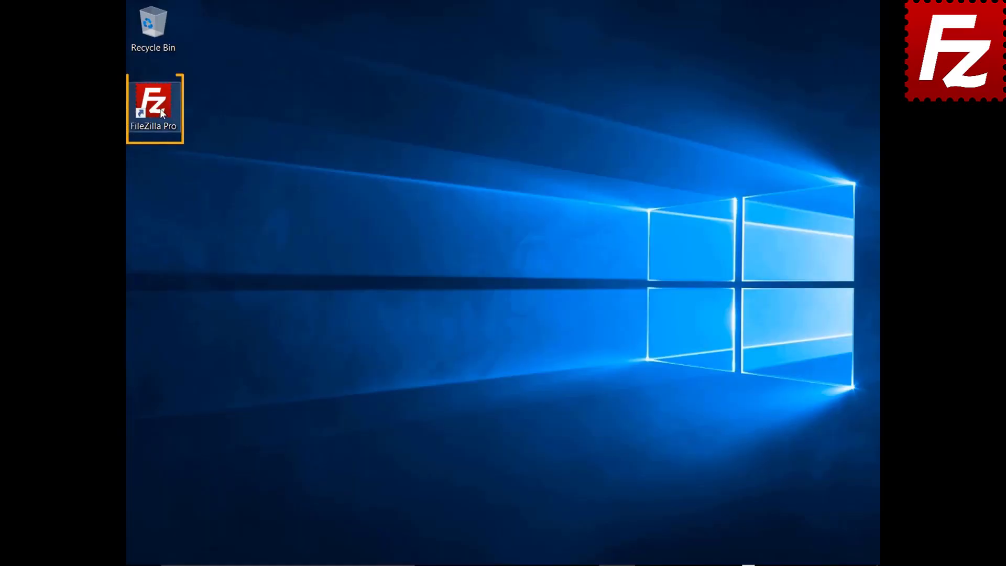
Launch FileZilla Pro and review the password-saving options on the Passwords page of the program settings
double_click(161, 111)
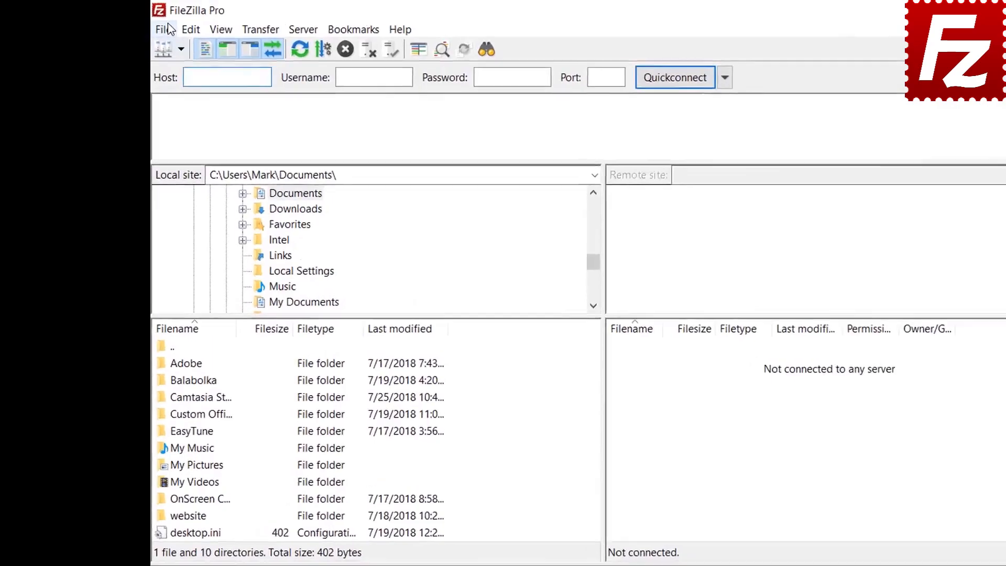
left_click(137, 25)
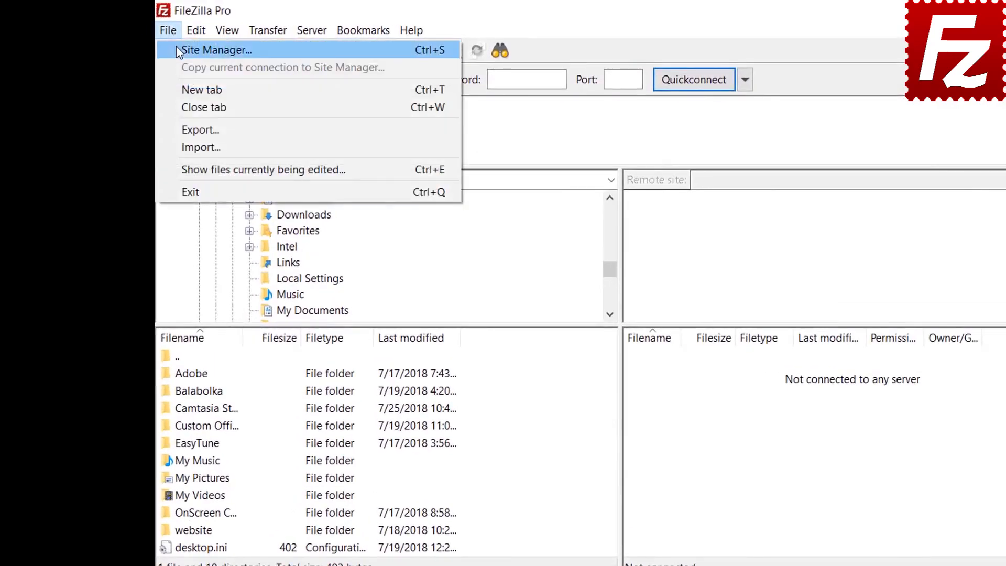
left_click(177, 48)
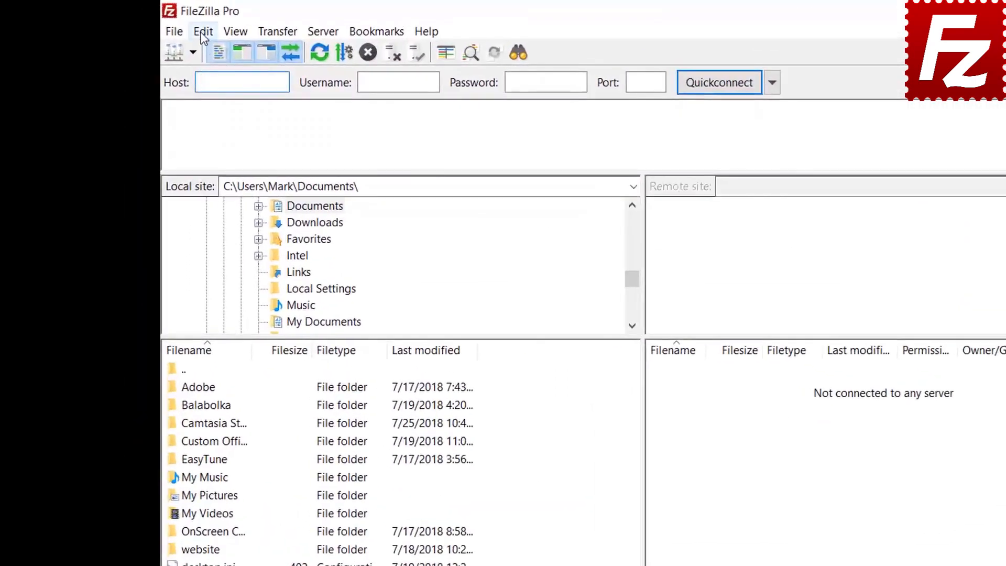
left_click(160, 24)
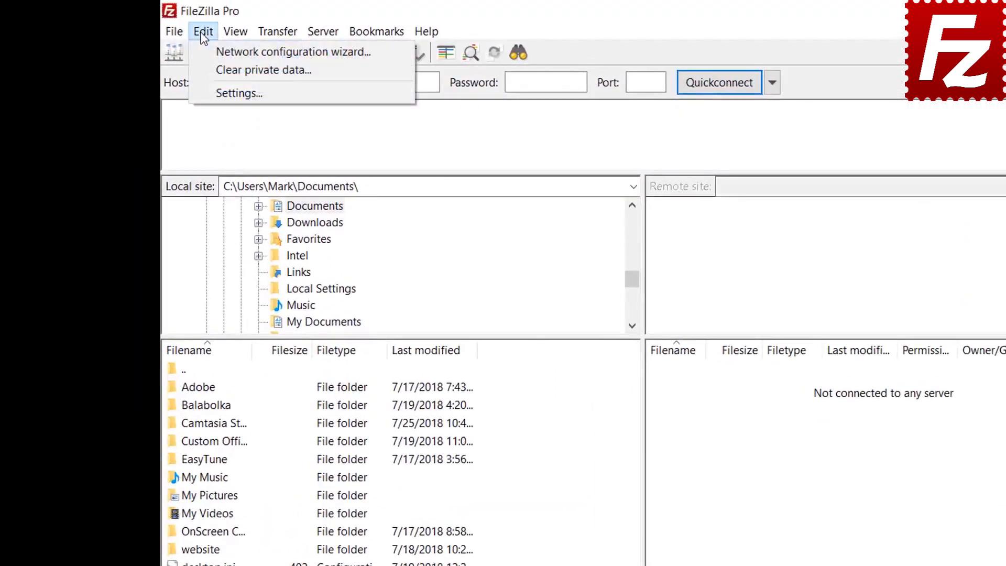
left_click(211, 93)
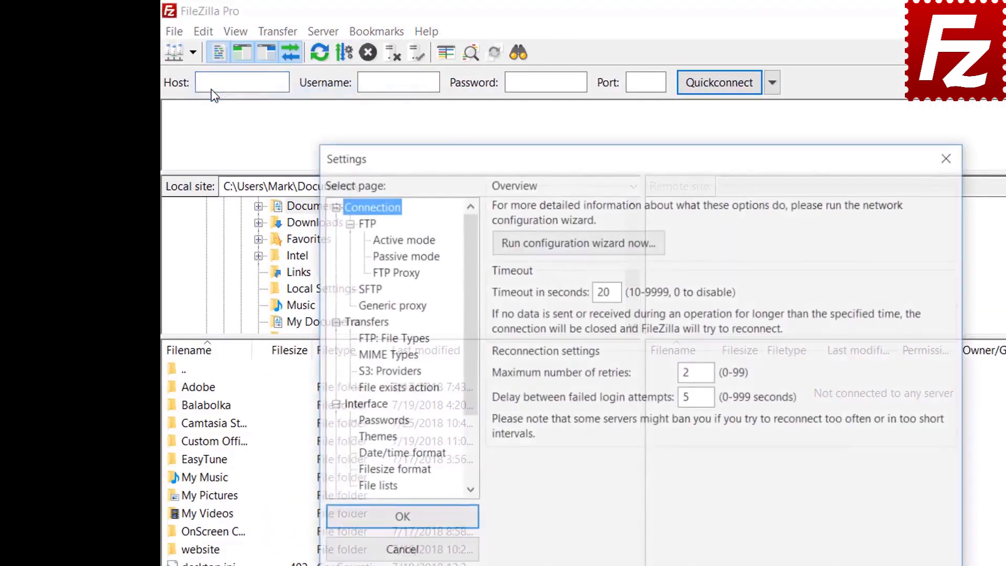
left_click(388, 423)
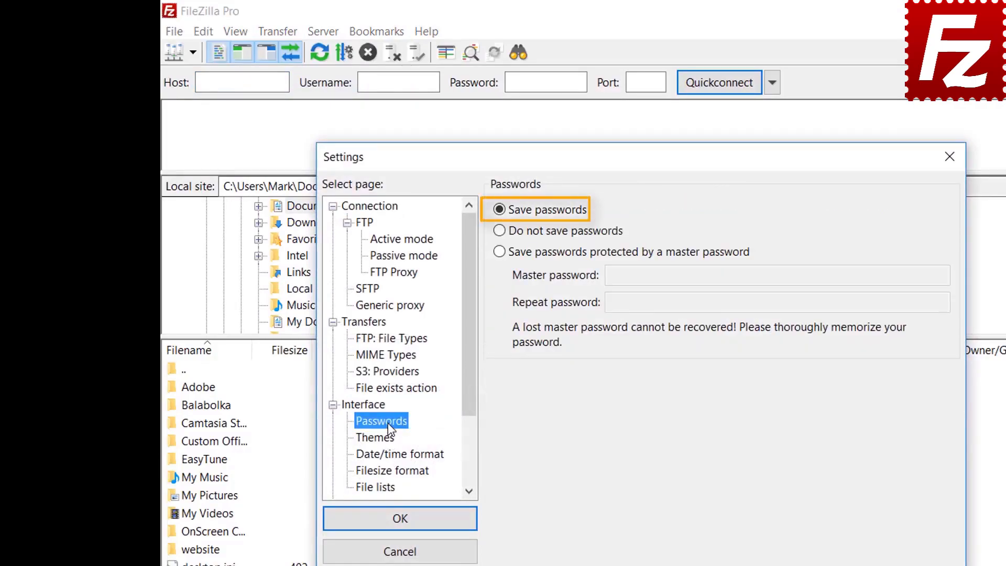
left_click(388, 423)
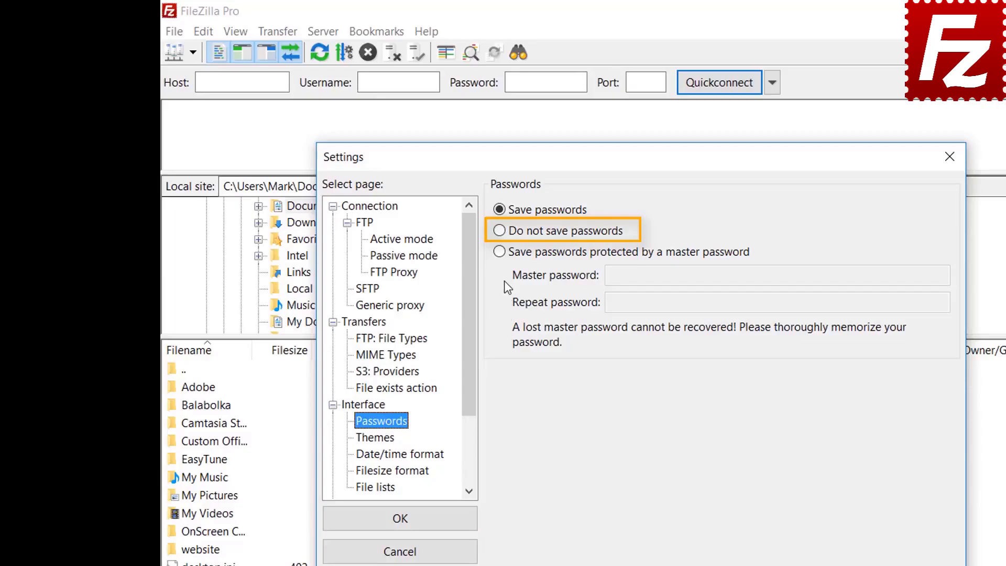
Save passwords protected by a master password, enter and repeat the master password, and apply the settings
left_click(501, 252)
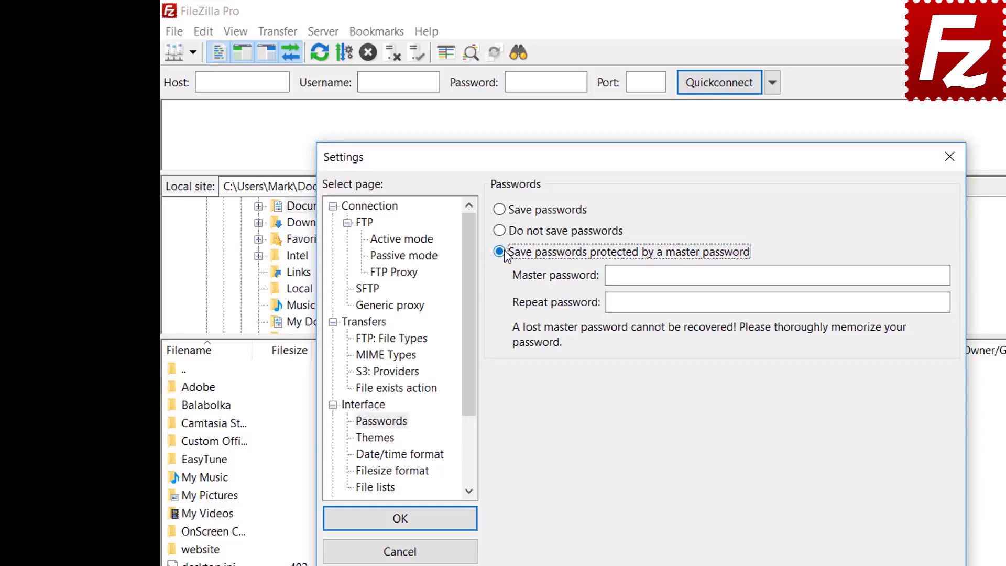
left_click(821, 275)
type("*******")
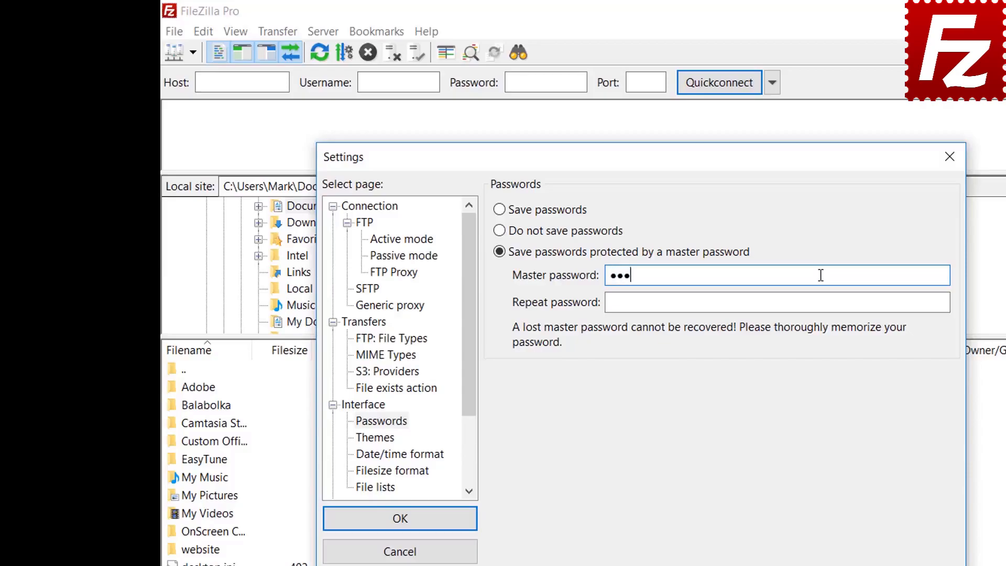
type("***")
left_click(798, 303)
type("******")
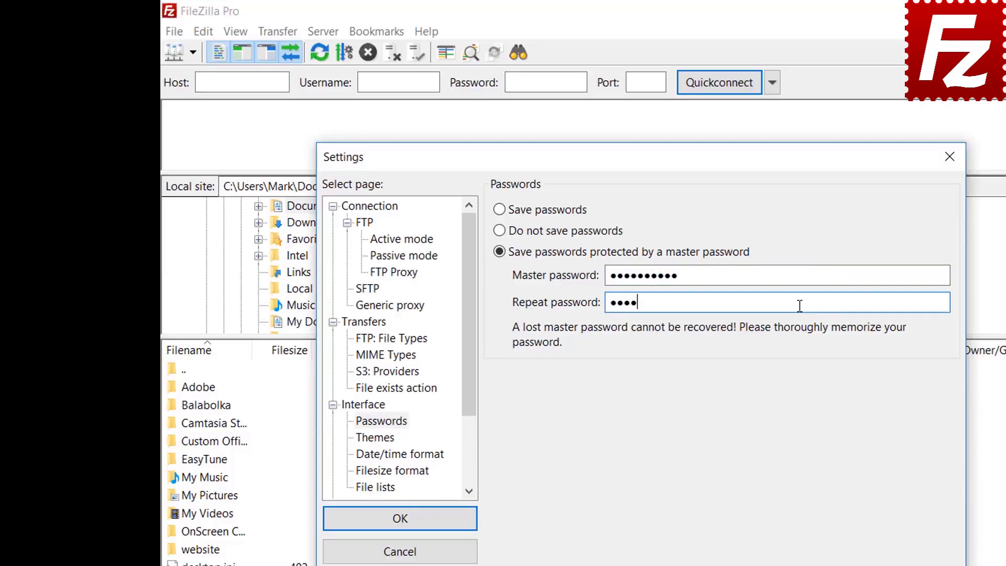
type("****")
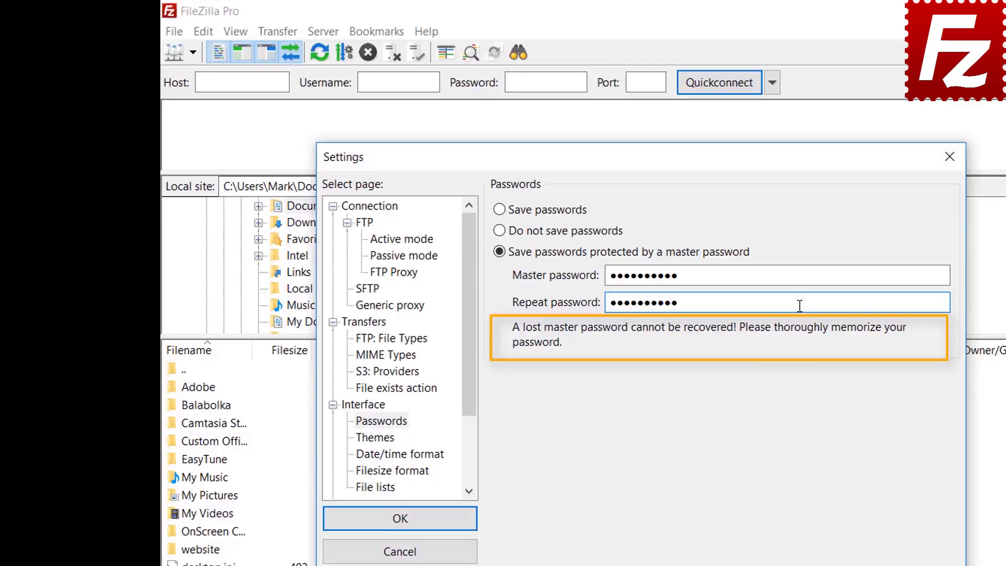
left_click(403, 521)
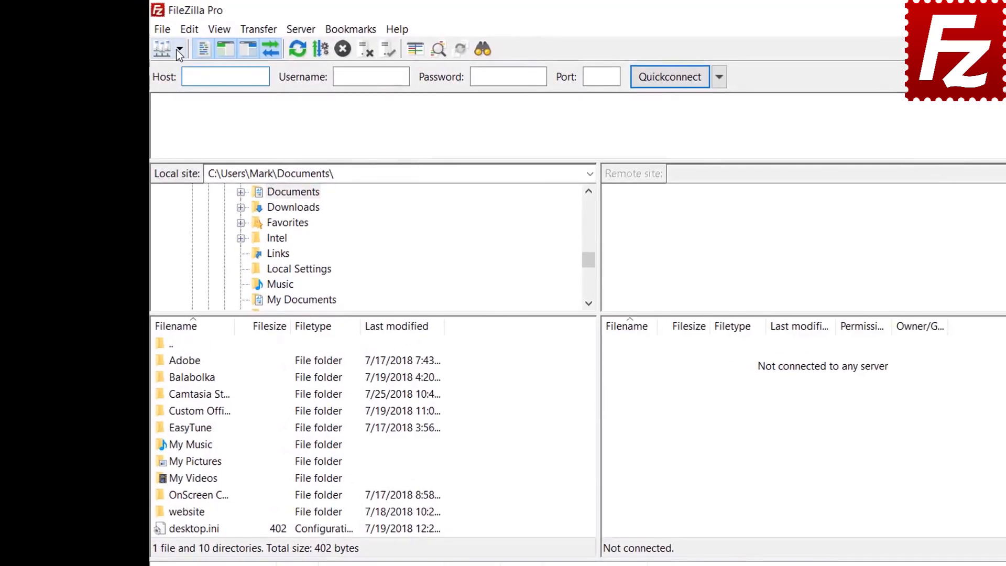
Connect to the saved site FTP Tutorial, entering the master password and keeping it remembered until FileZilla is closed
left_click(179, 50)
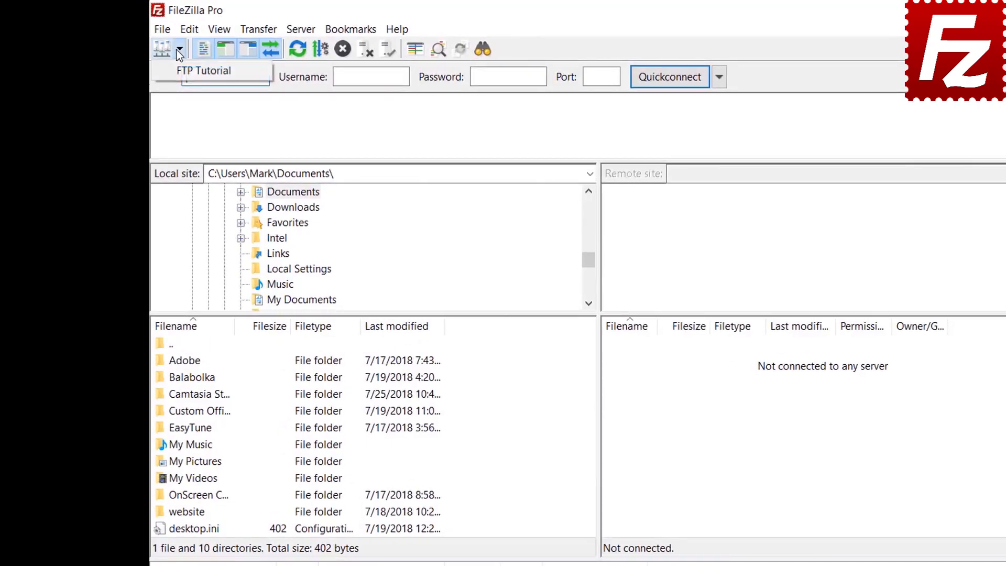
left_click(178, 71)
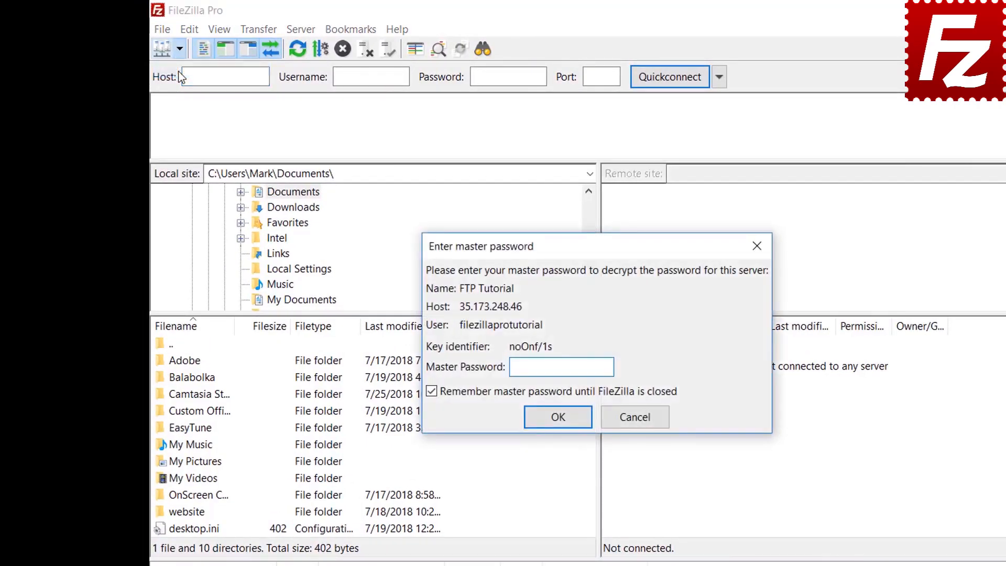
type("**********")
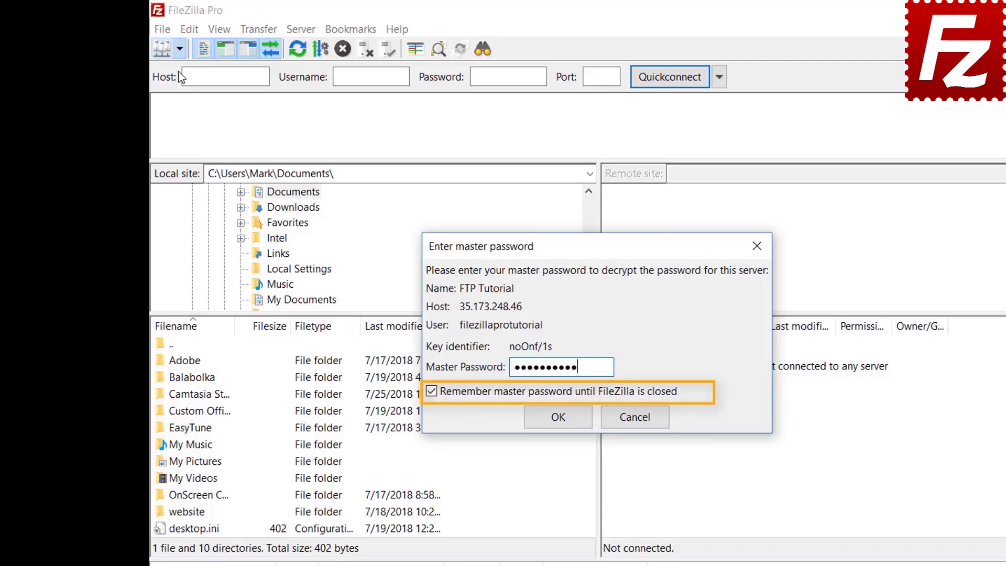
left_click(557, 418)
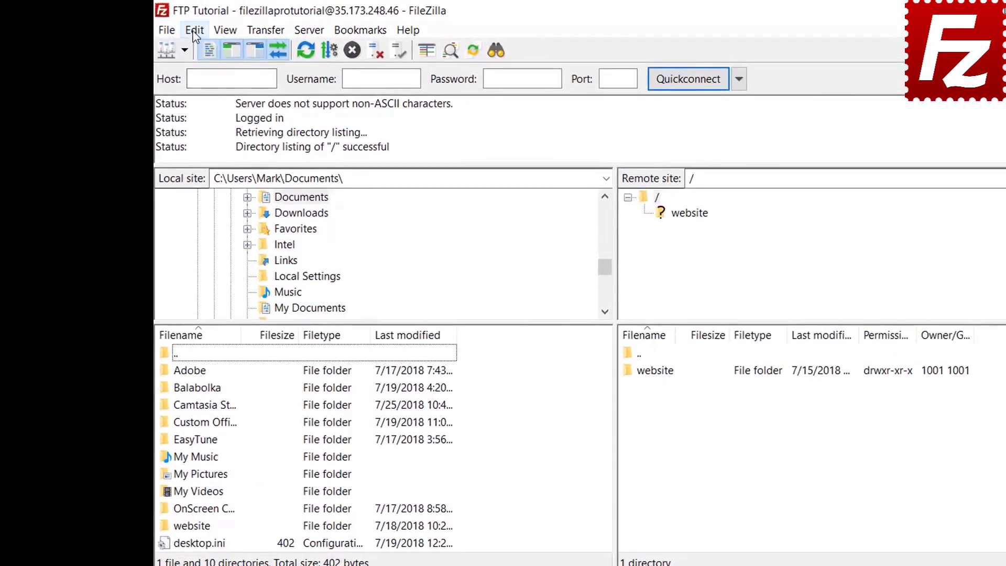
Try to switch the password setting back to Save passwords, and cancel the change
left_click(160, 24)
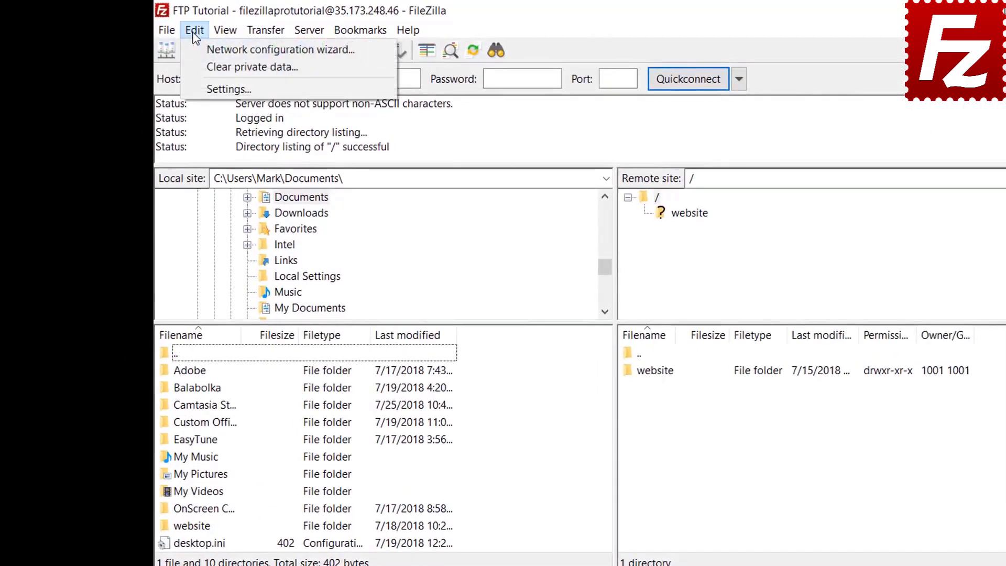
left_click(200, 88)
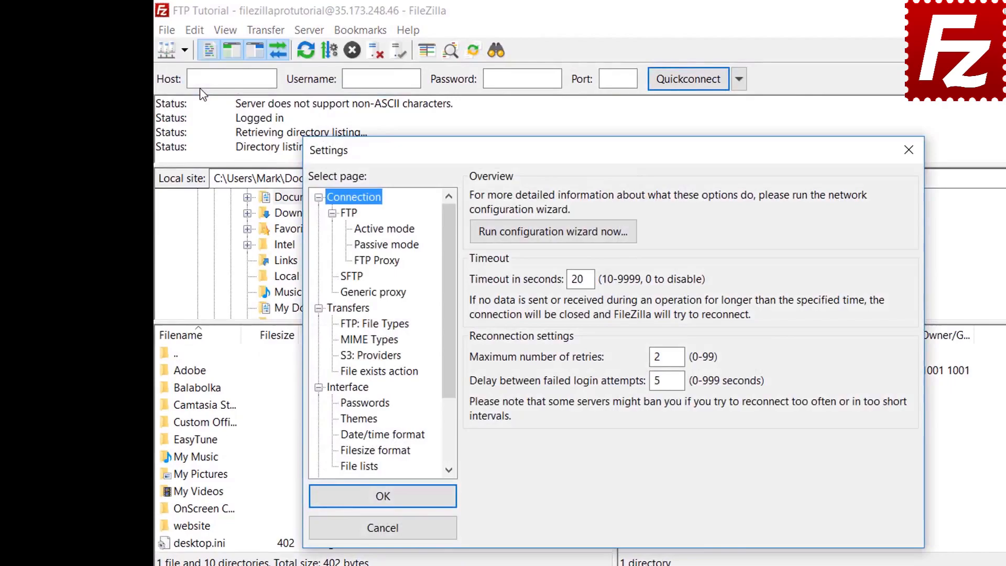
left_click(365, 405)
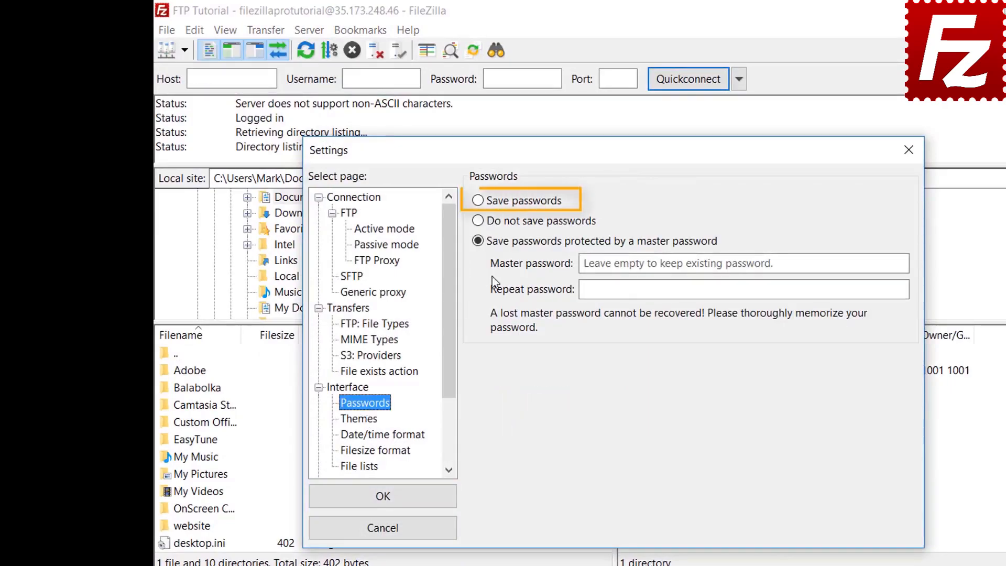
left_click(481, 204)
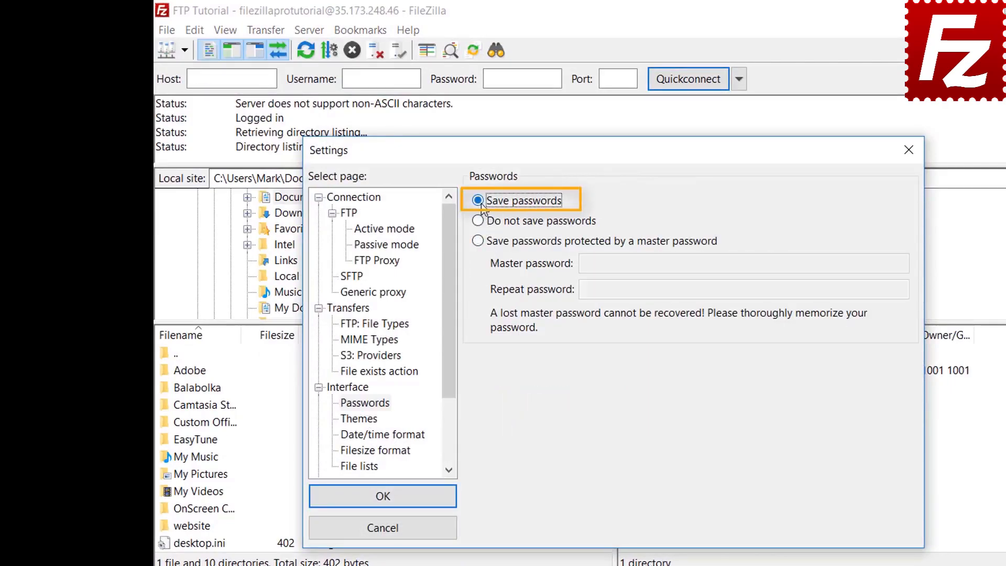
left_click(394, 504)
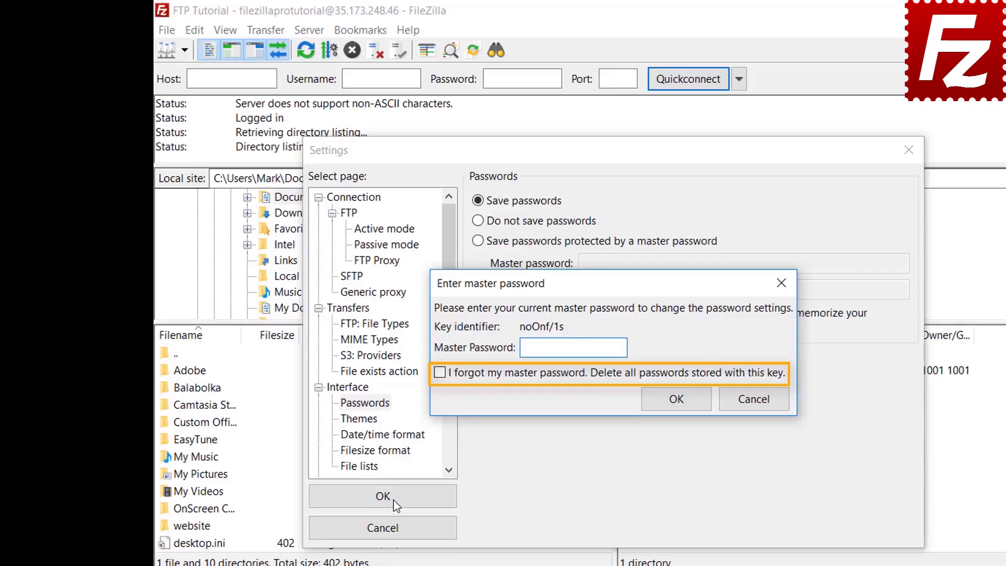
left_click(758, 407)
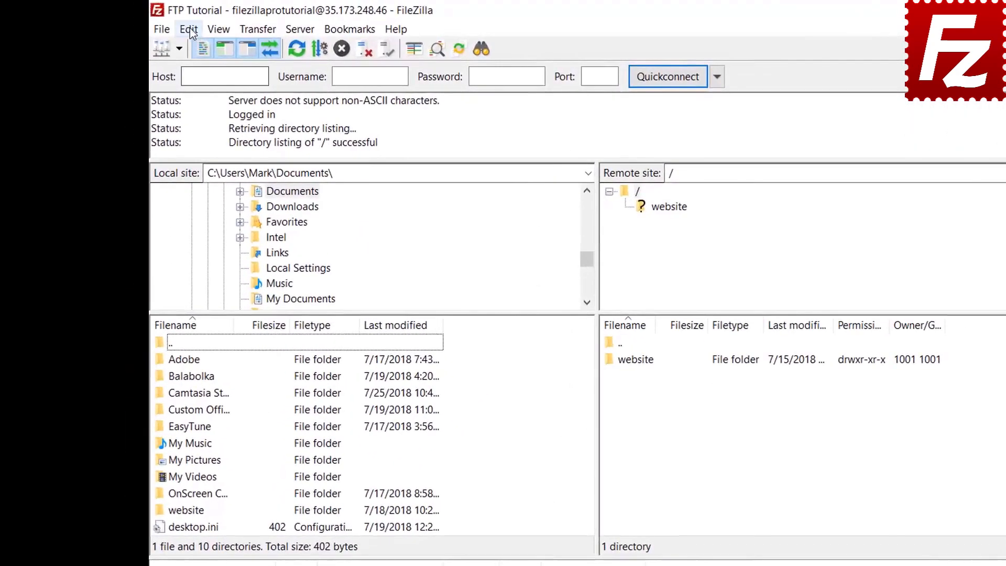
Clear the private data for the Quickconnect history and Reconnect information categories
left_click(172, 26)
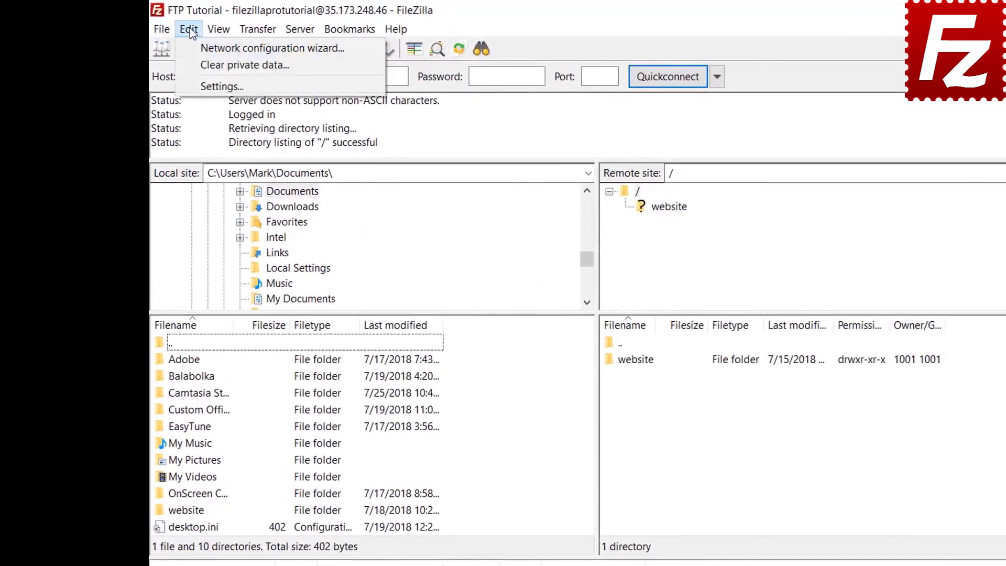
left_click(194, 65)
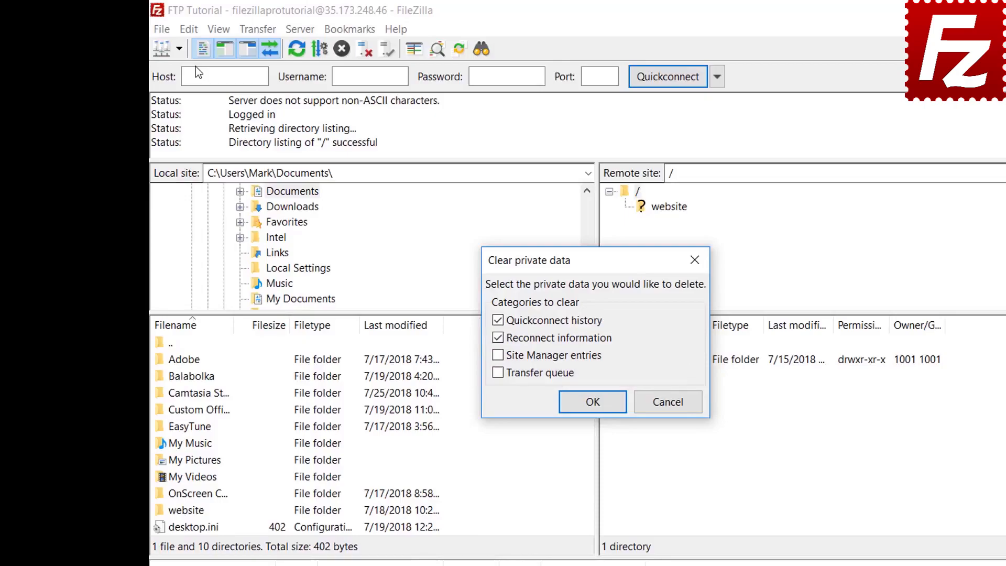
key("Return")
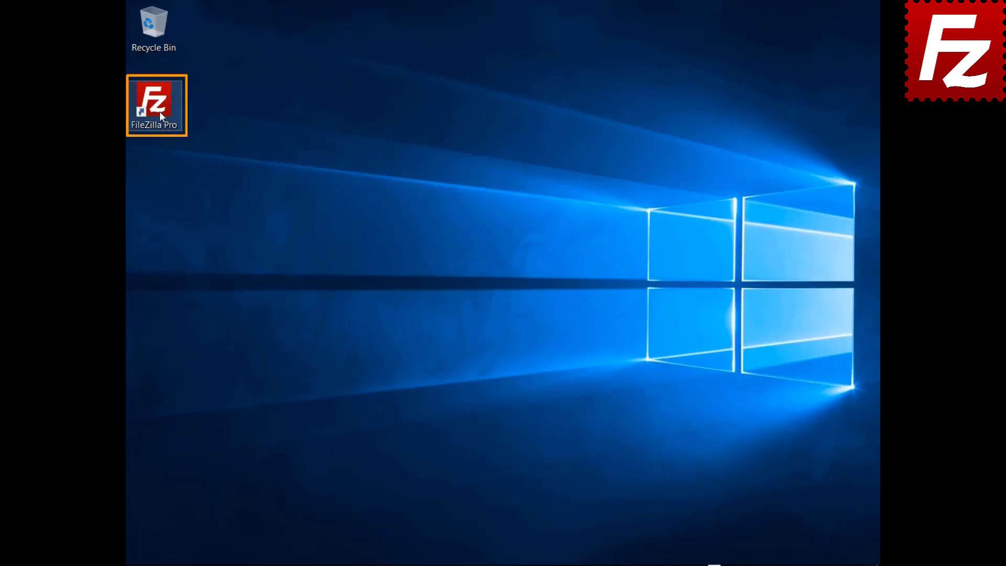
Launch FileZilla Pro and connect to the saved site FTP Tutorial
double_click(160, 111)
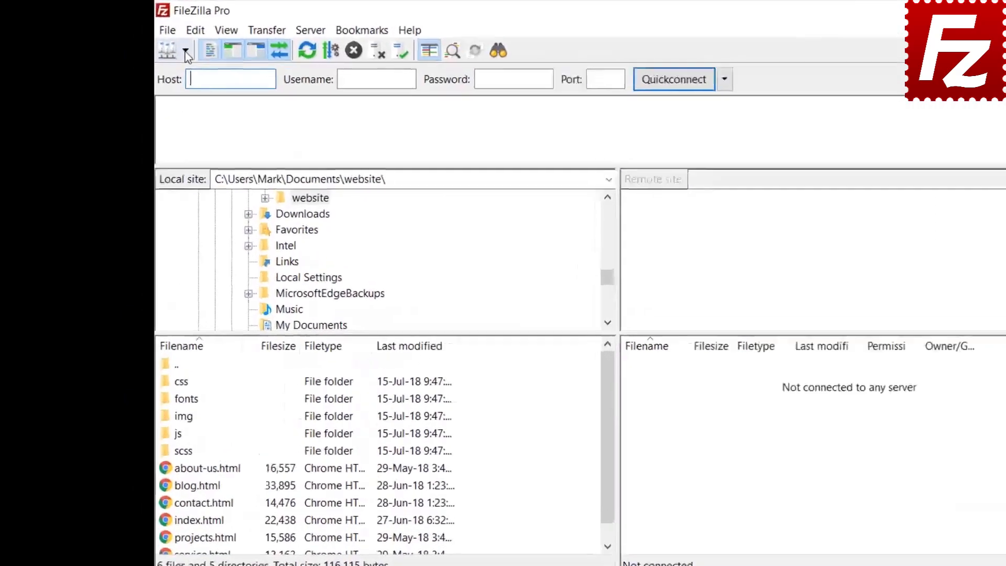
left_click(185, 51)
left_click(191, 79)
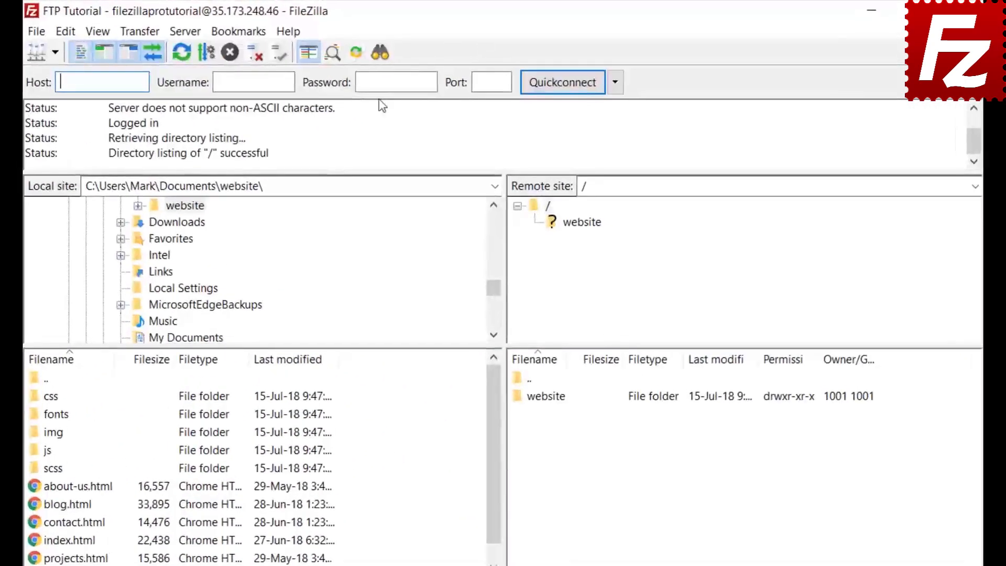
Open the remote file search and examine the available match rules, file attributes and comparison operators
left_click(379, 53)
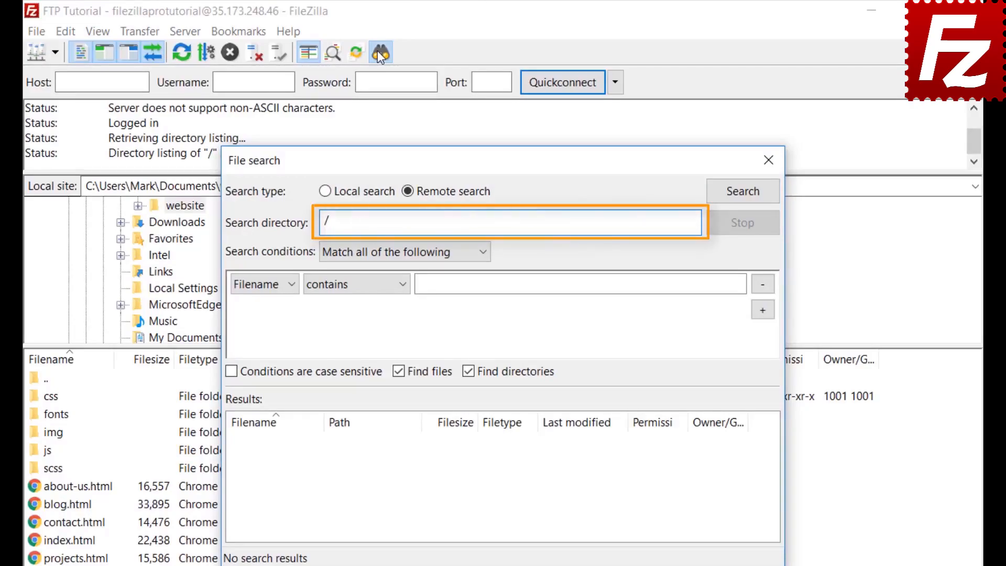
left_click(369, 252)
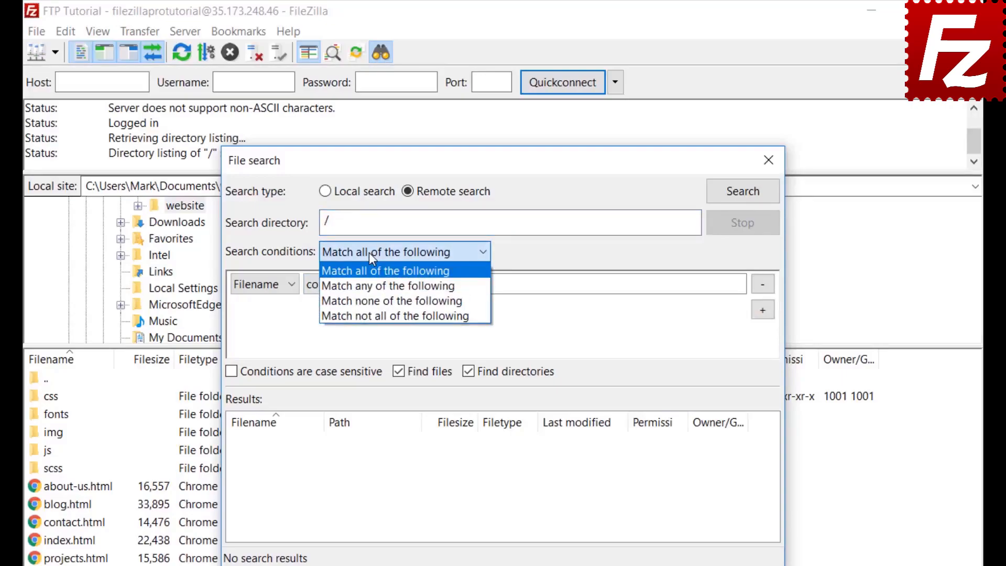
left_click(368, 253)
left_click(258, 288)
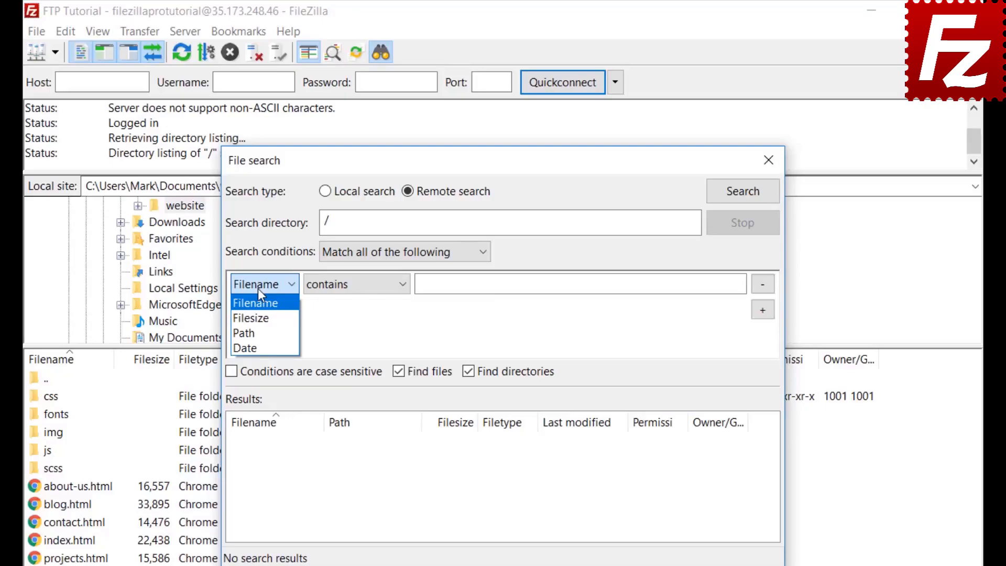
left_click(257, 288)
left_click(357, 291)
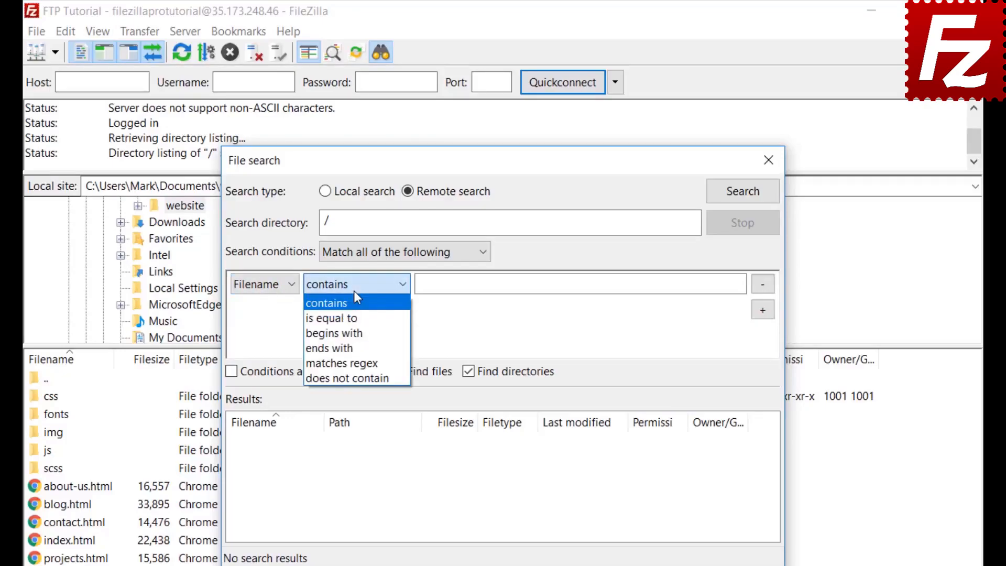
left_click(355, 294)
Set the remote search condition to Filename contains .jpg
left_click(278, 286)
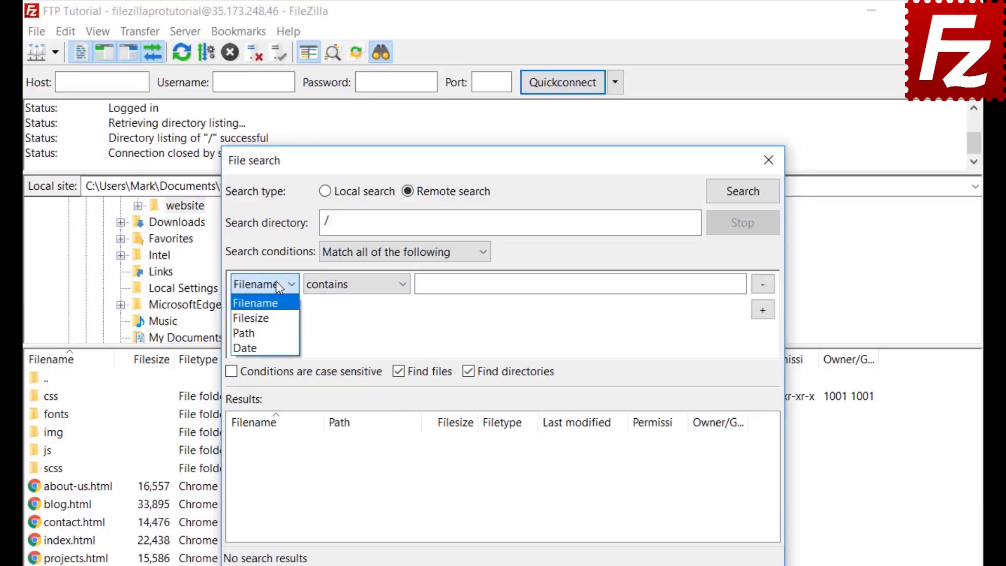
left_click(277, 305)
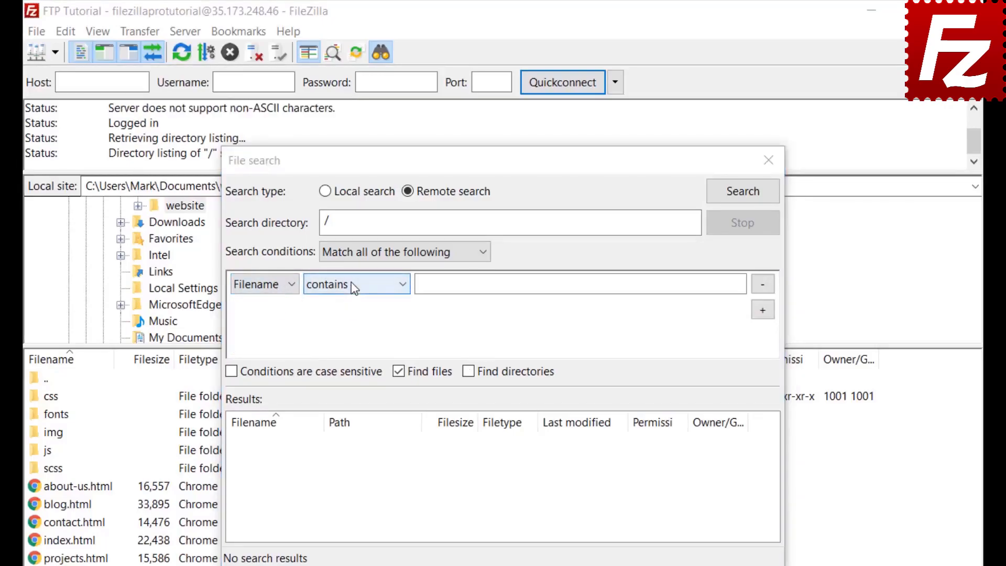
left_click(351, 286)
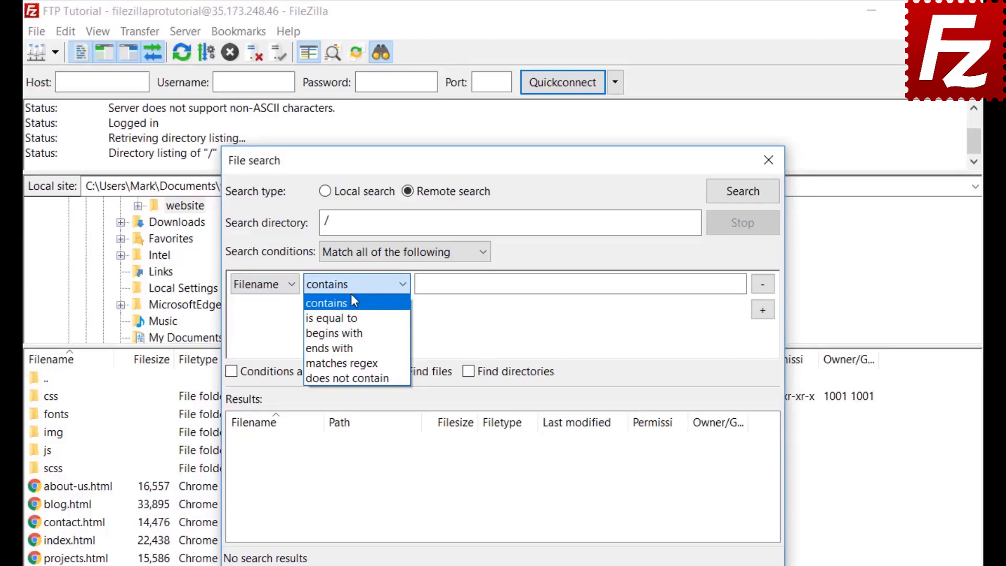
type(".jpg")
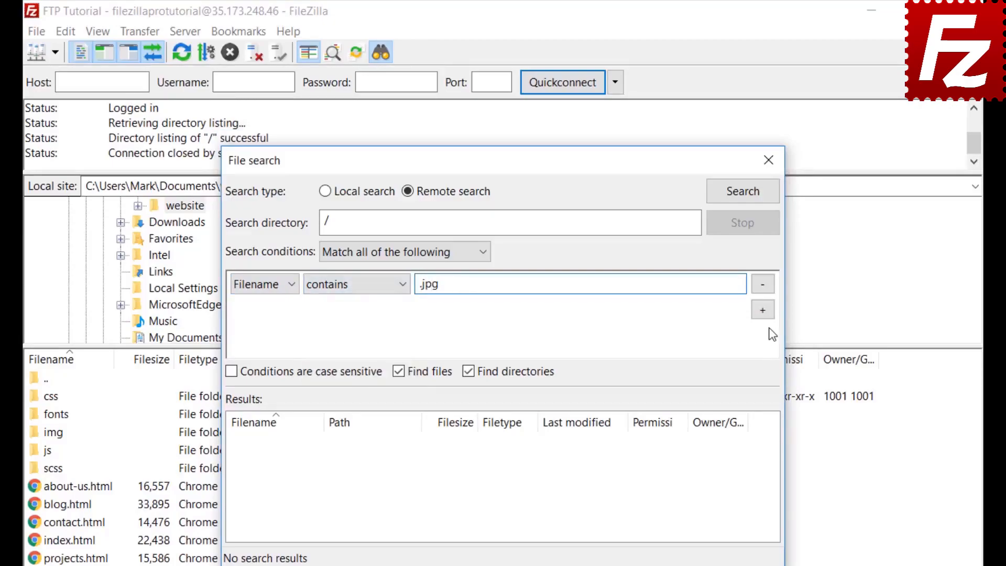
Add a second search condition for Filesize greater than 500000 bytes
left_click(765, 311)
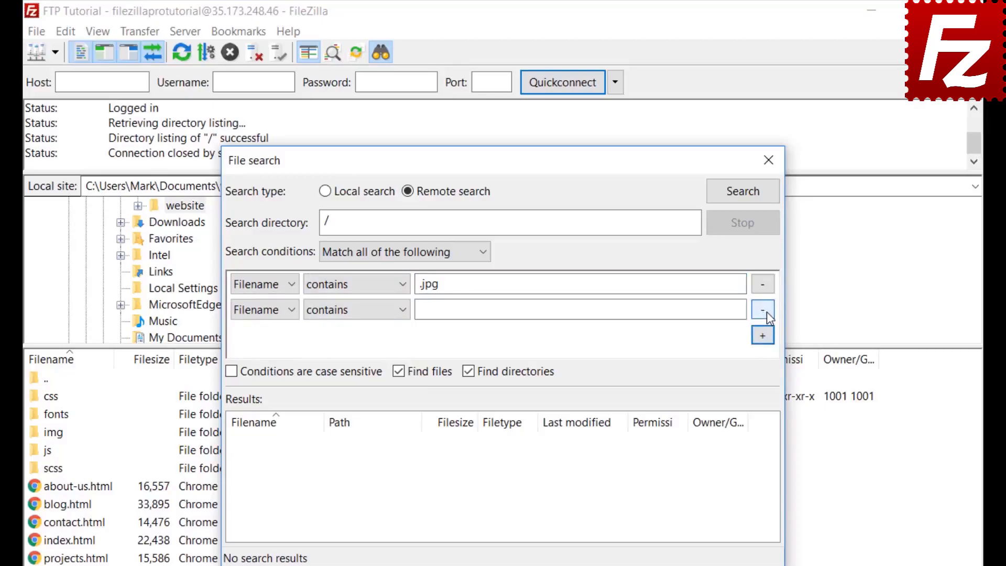
left_click(259, 310)
left_click(259, 348)
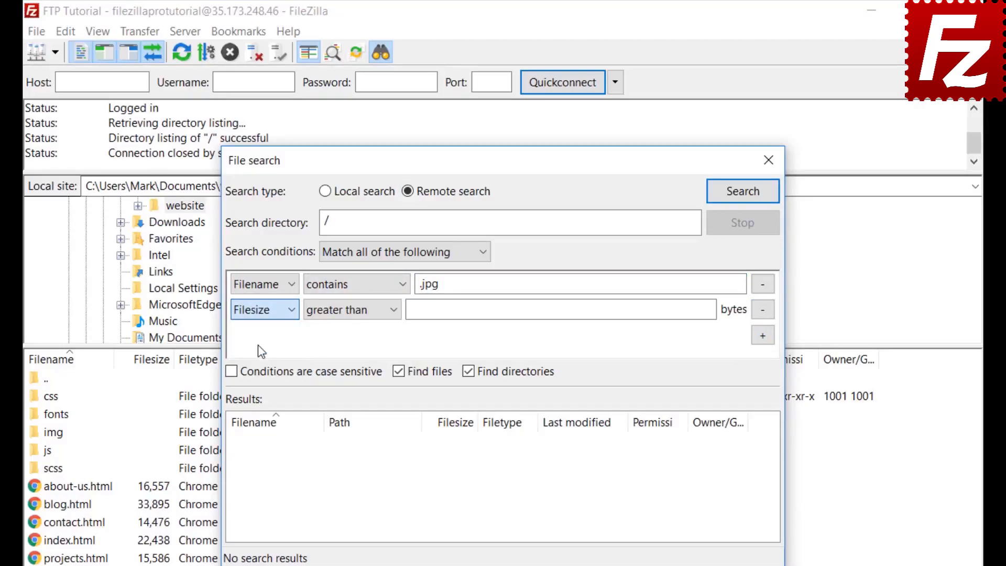
left_click(337, 309)
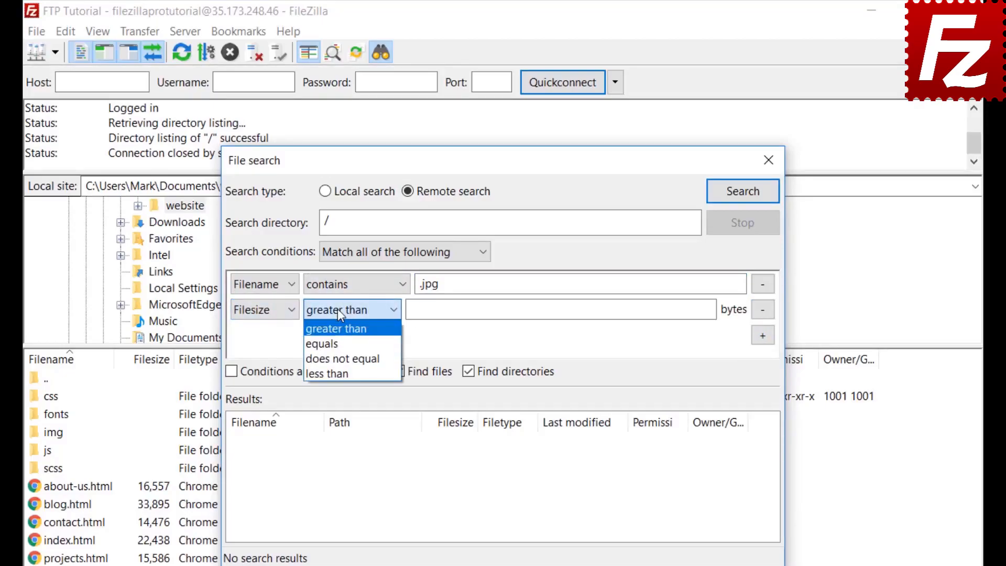
left_click(338, 309)
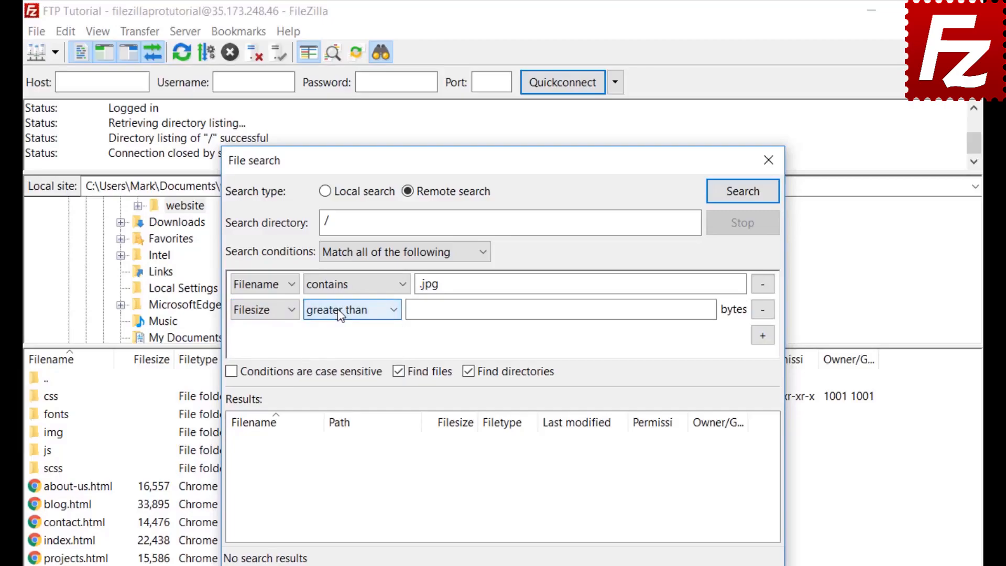
left_click(417, 309)
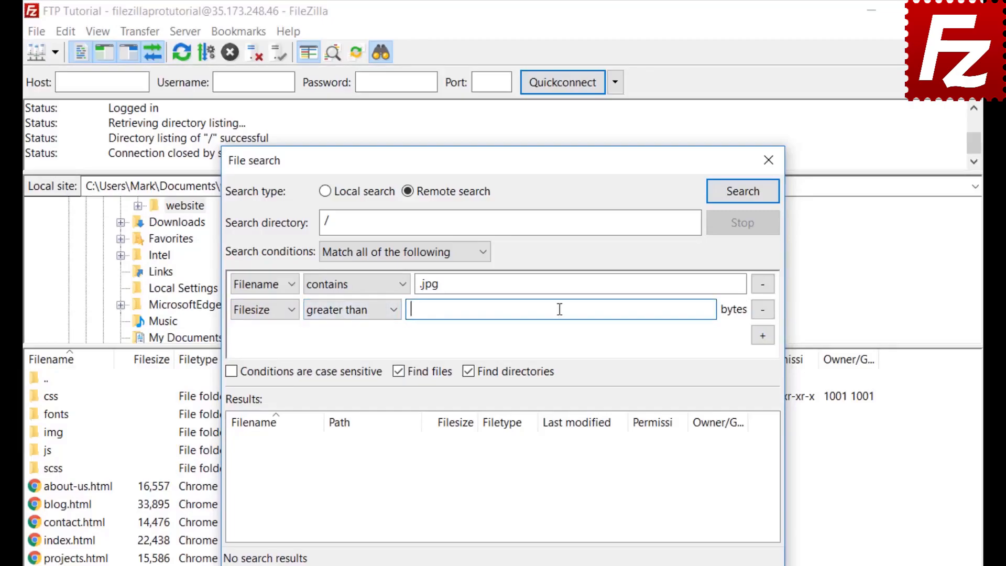
type("500000")
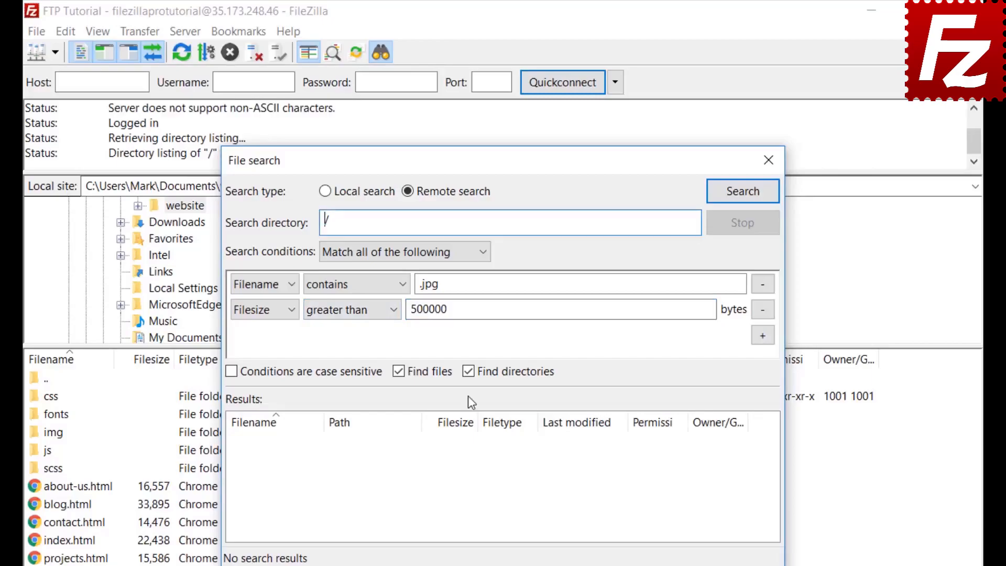
Exclude directories from the search and run the remote search from the root directory
left_click(469, 372)
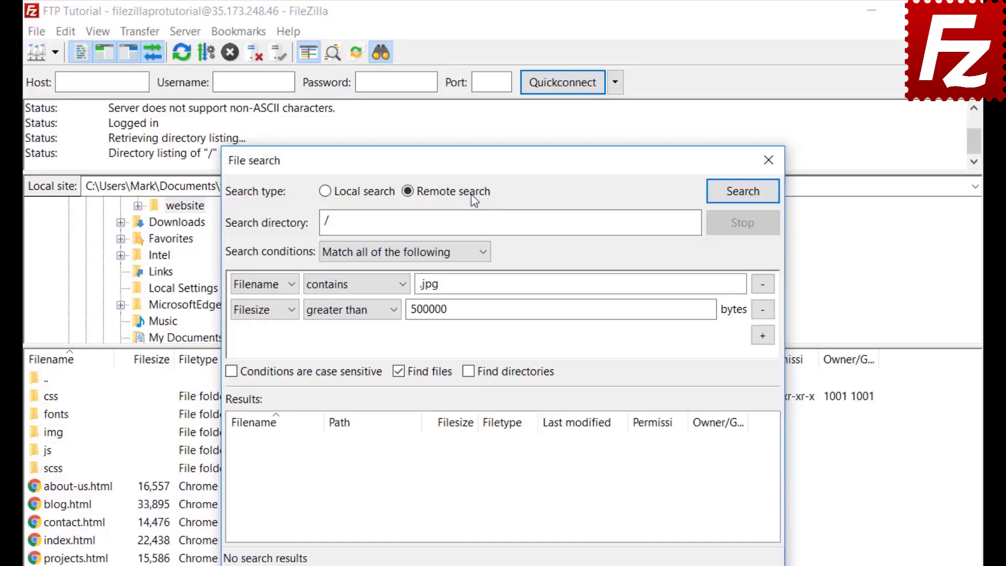
left_click_drag(513, 157, 661, 157)
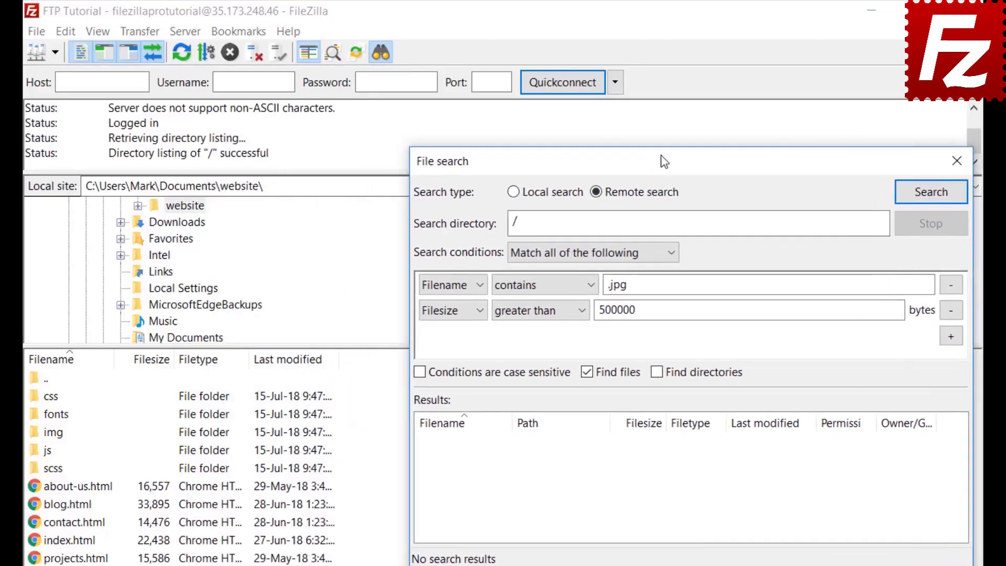
left_click(930, 192)
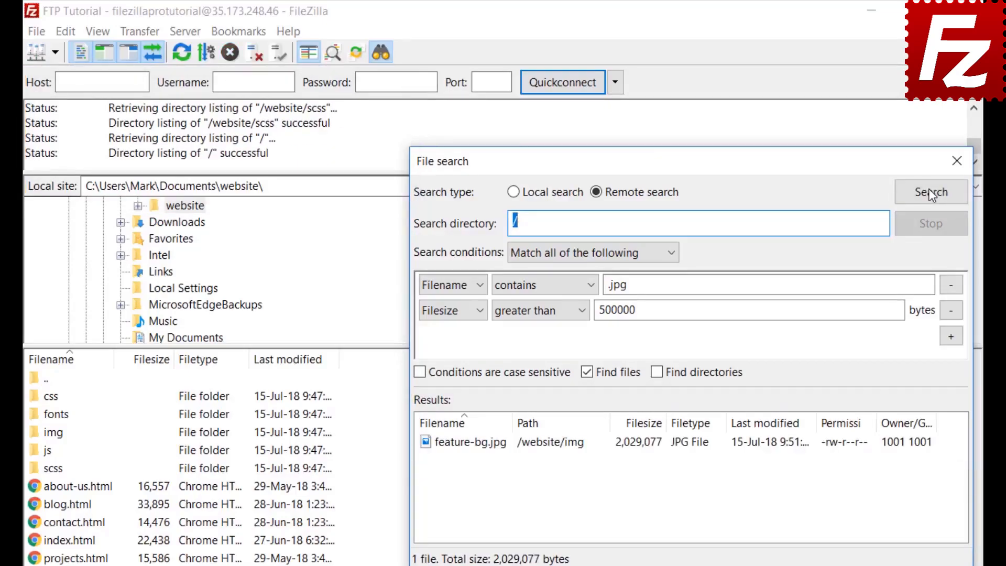
Add the found feature-bg.jpg to the download queue only, keeping its remote path structure, and close the file search
right_click(503, 450)
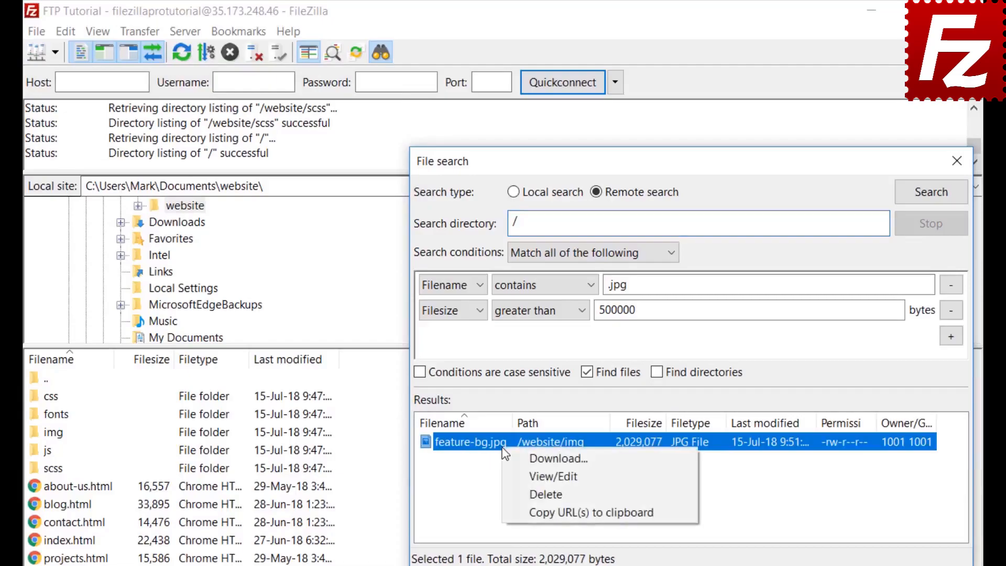
left_click(513, 458)
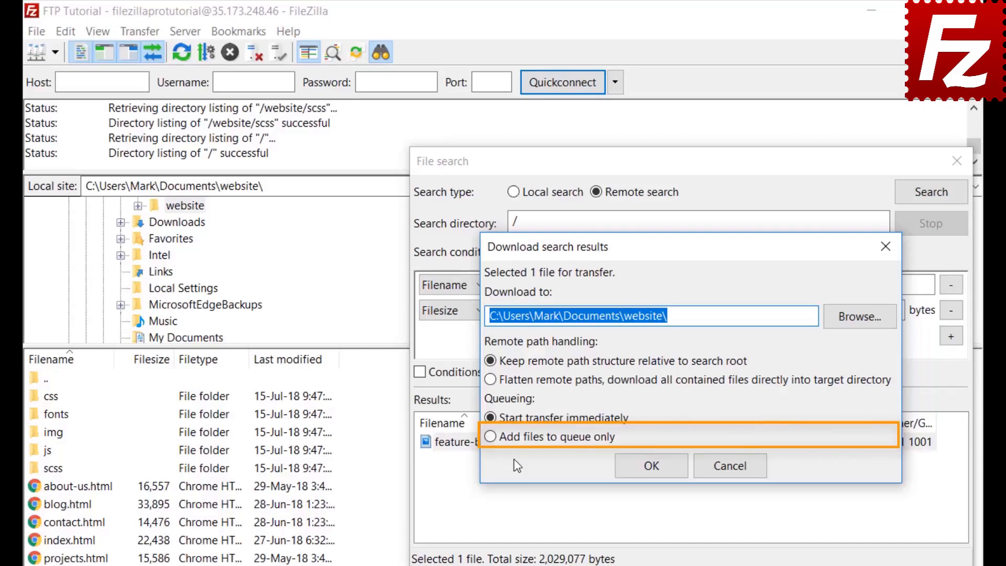
left_click(488, 437)
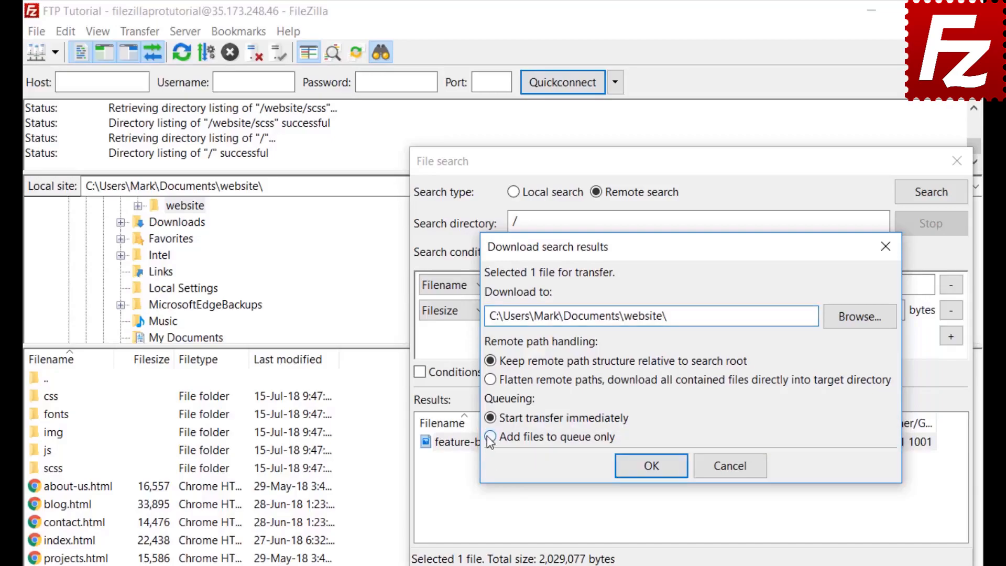
left_click(656, 470)
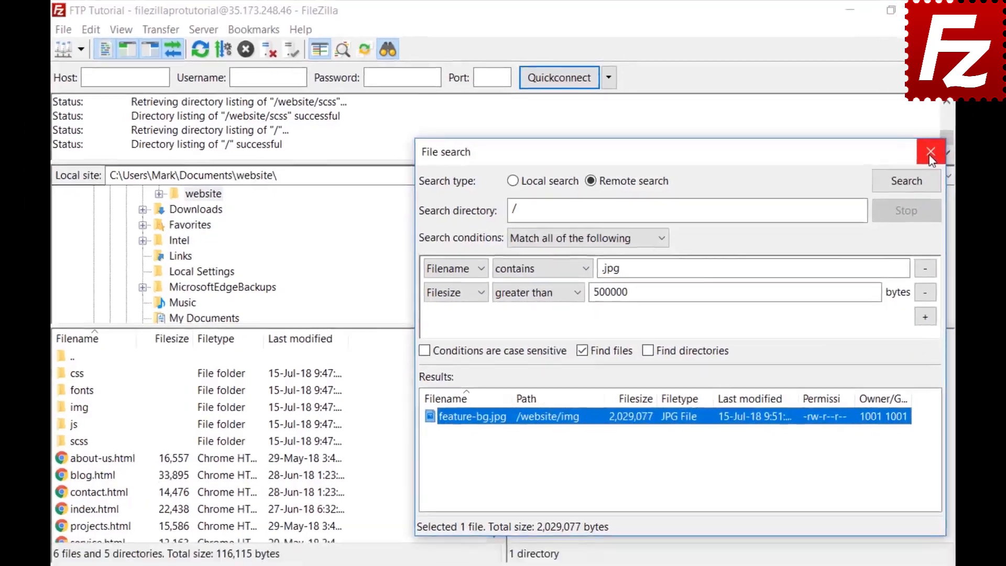
left_click(957, 161)
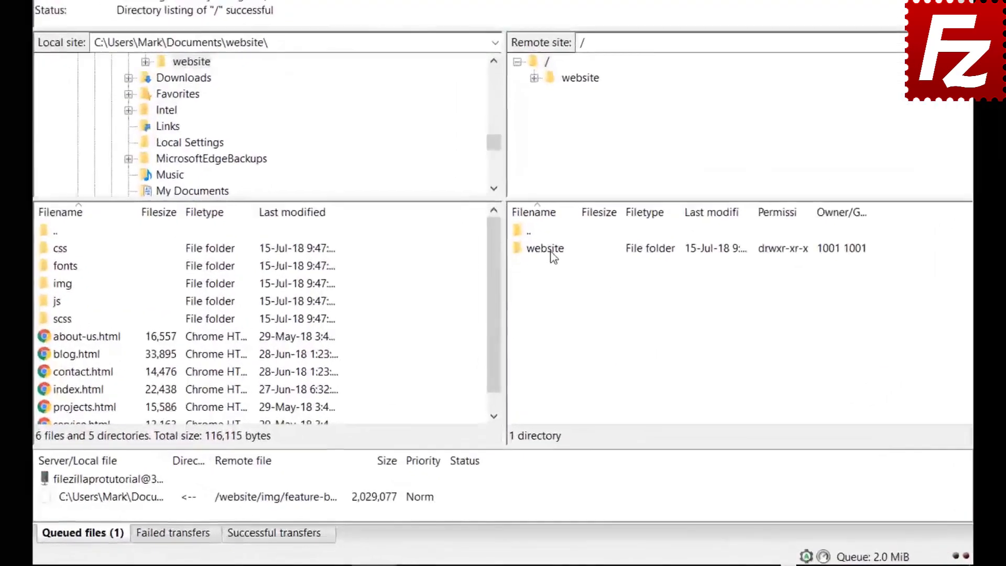
Open the css folder inside the remote website folder and select the second file in its listing
double_click(537, 314)
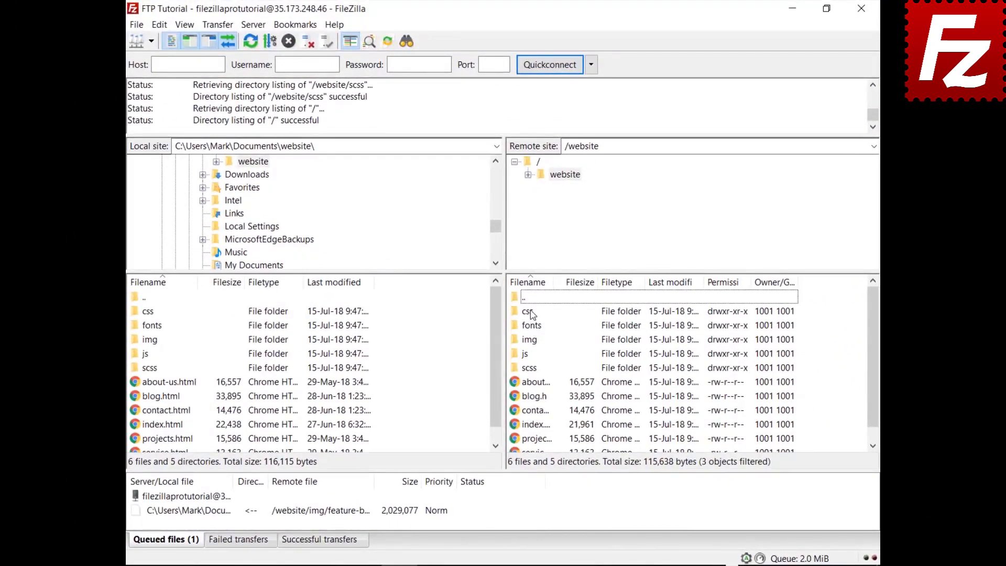
double_click(533, 313)
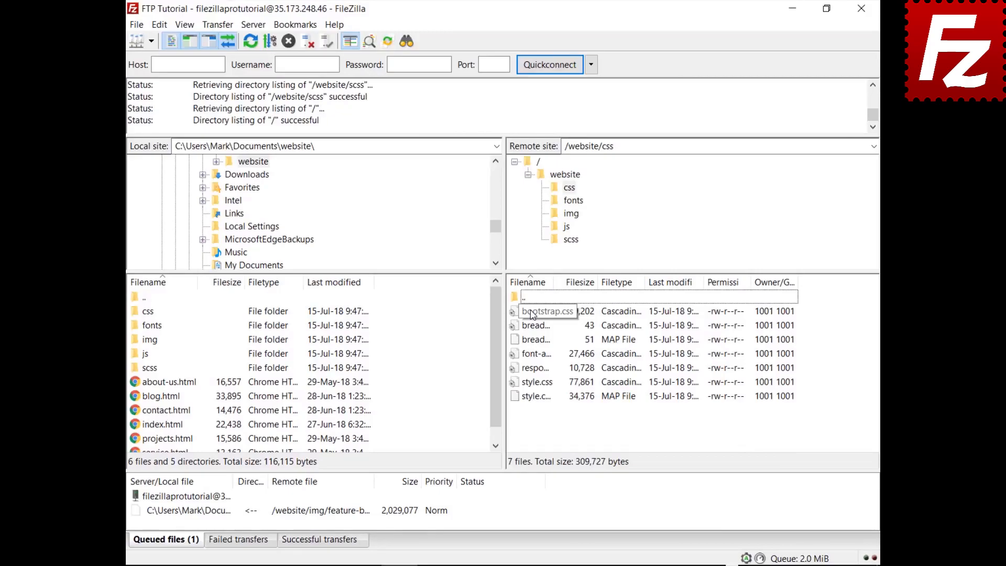
left_click(532, 313)
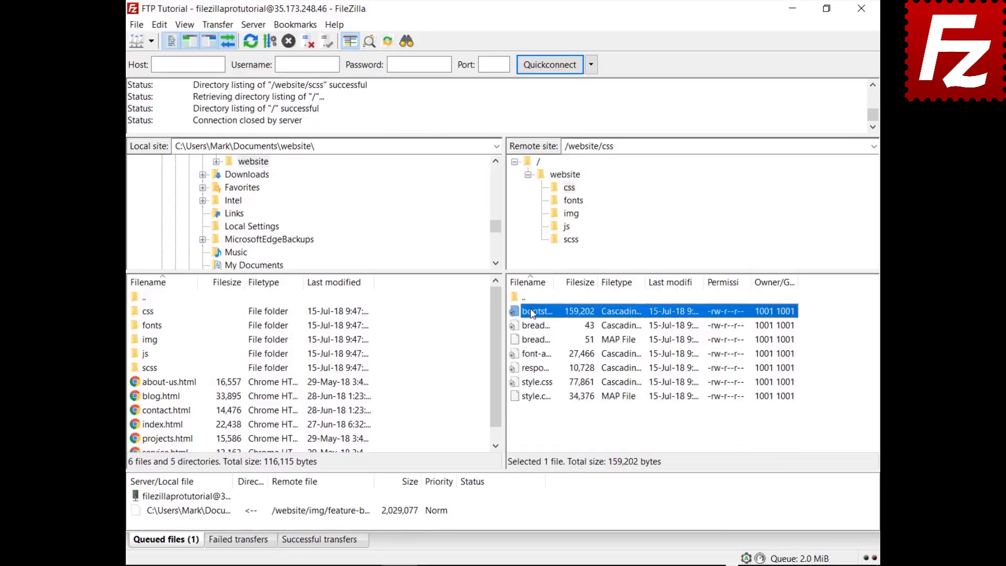
key("Down")
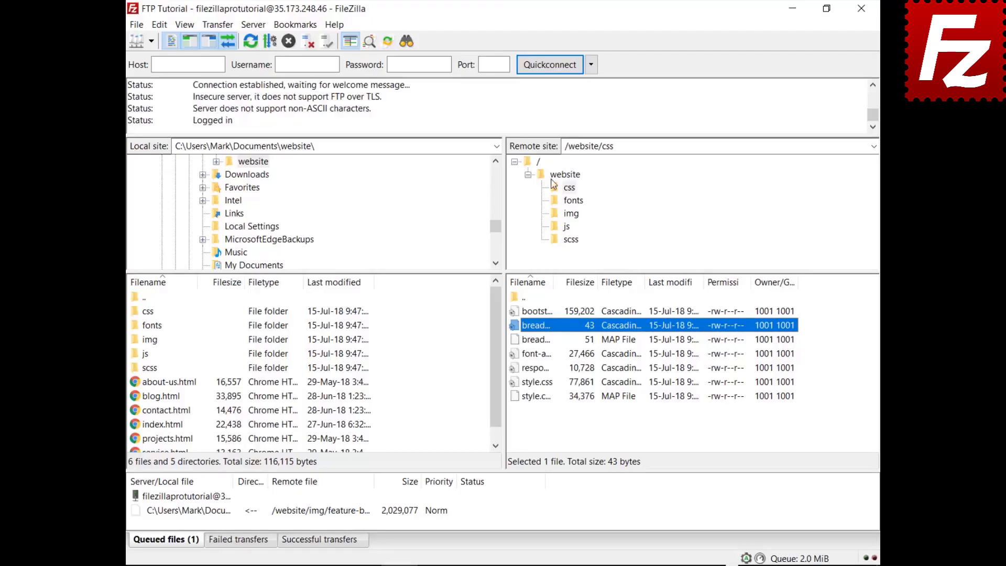
Quick-search the remote css folder for "style" and choose the Invert Filter option
key("ctrl+f")
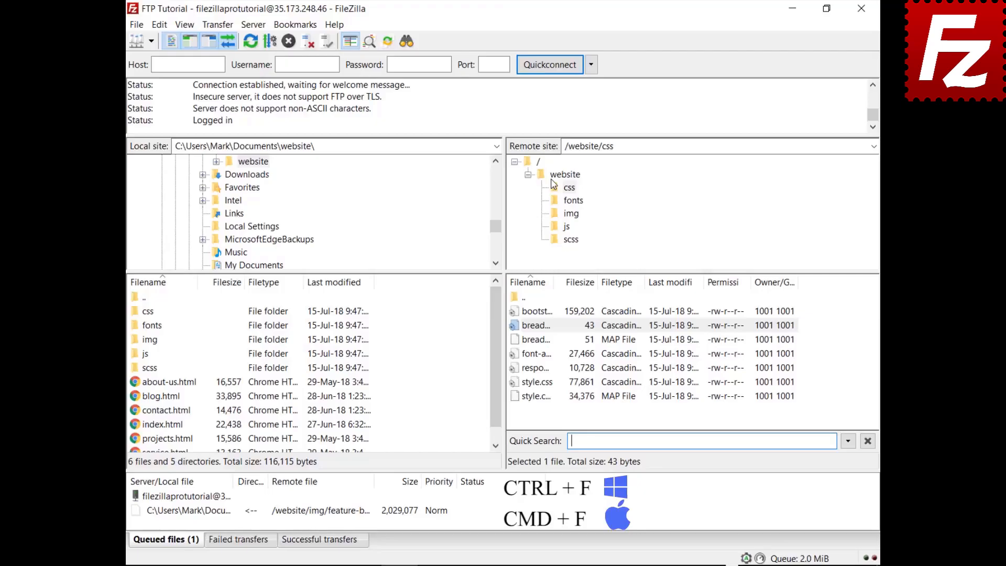
type("style")
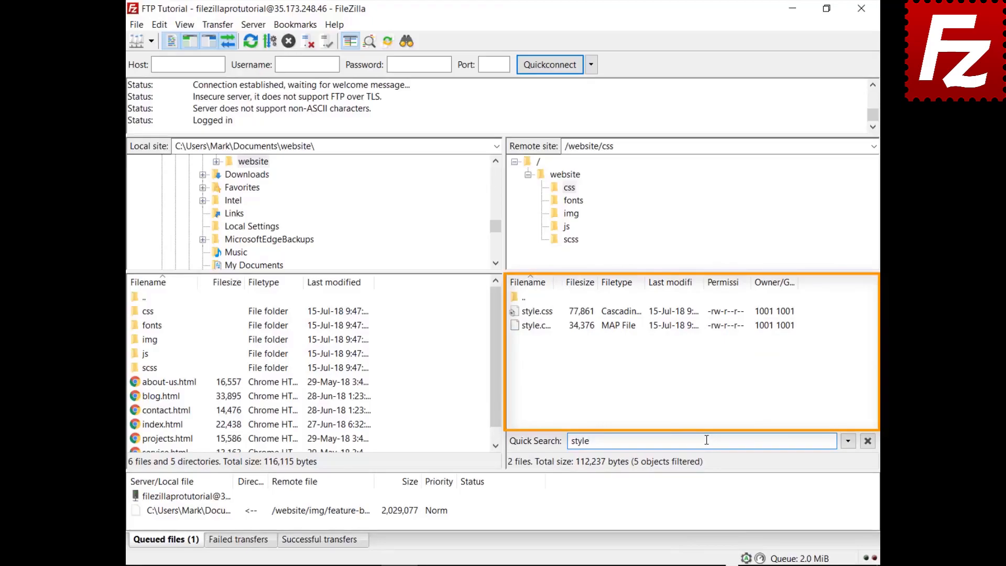
left_click(848, 442)
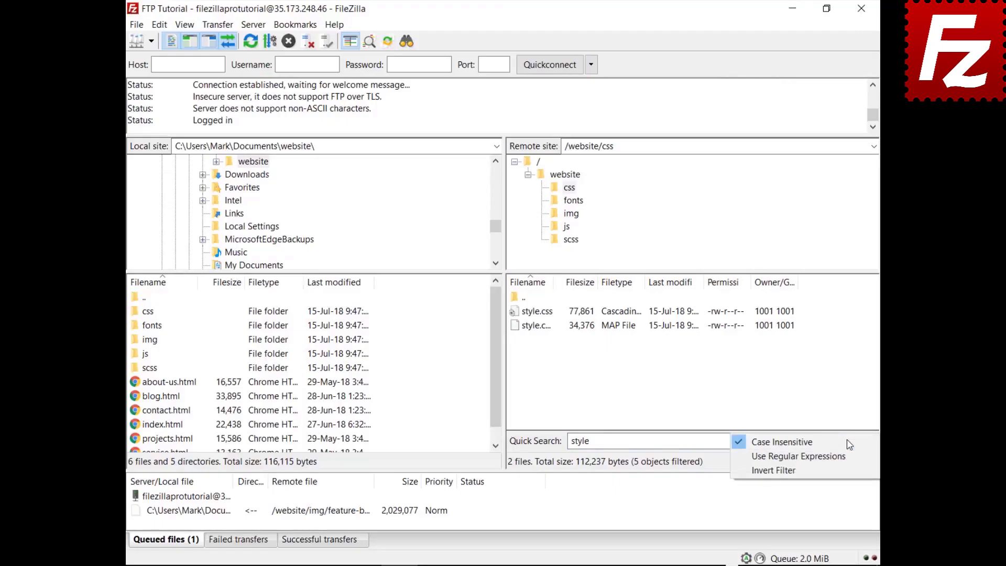
left_click(844, 470)
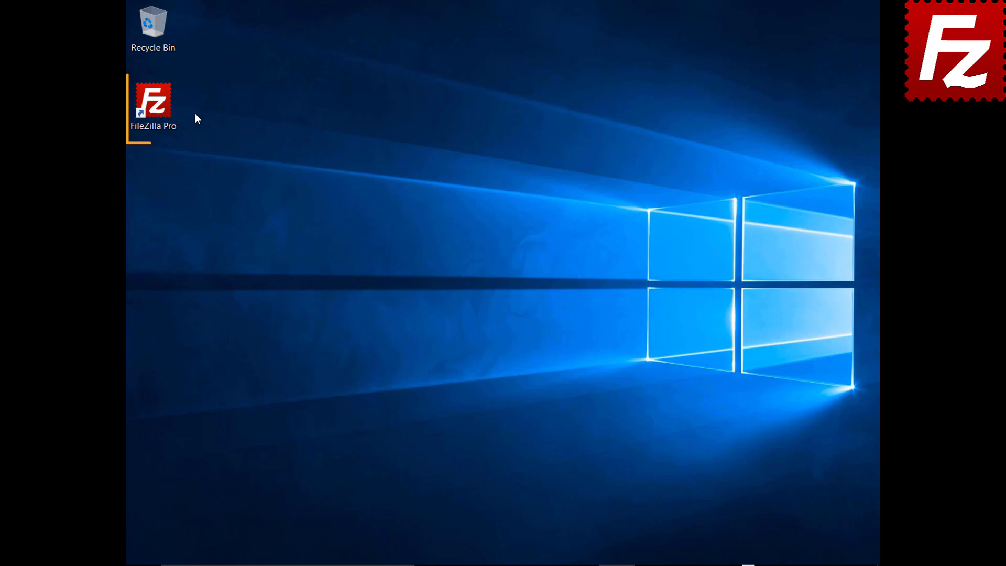
Launch FileZilla Pro and create a new site named SFTP in the Site Manager
double_click(157, 107)
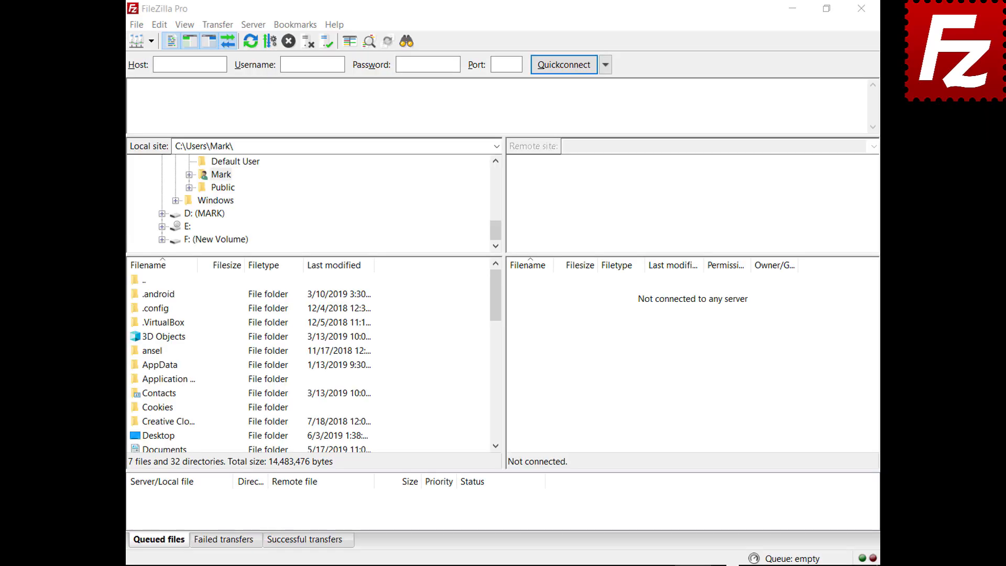
left_click(136, 24)
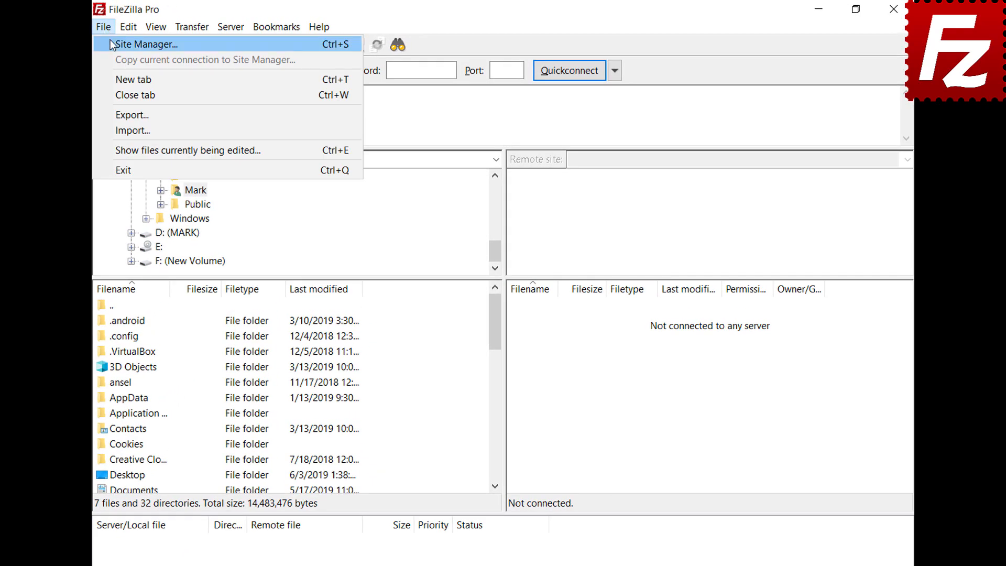
left_click(111, 42)
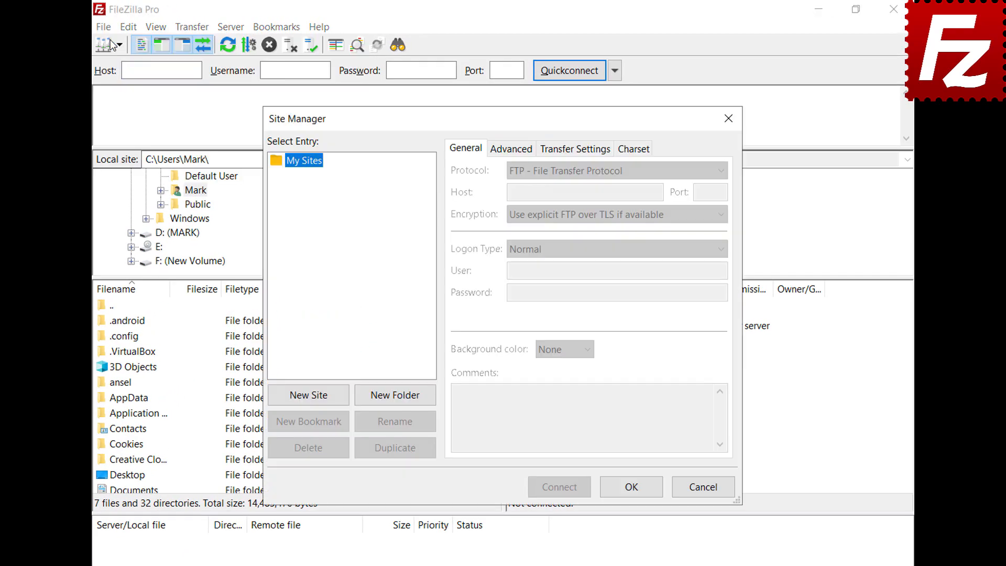
left_click(307, 396)
type("SFTP")
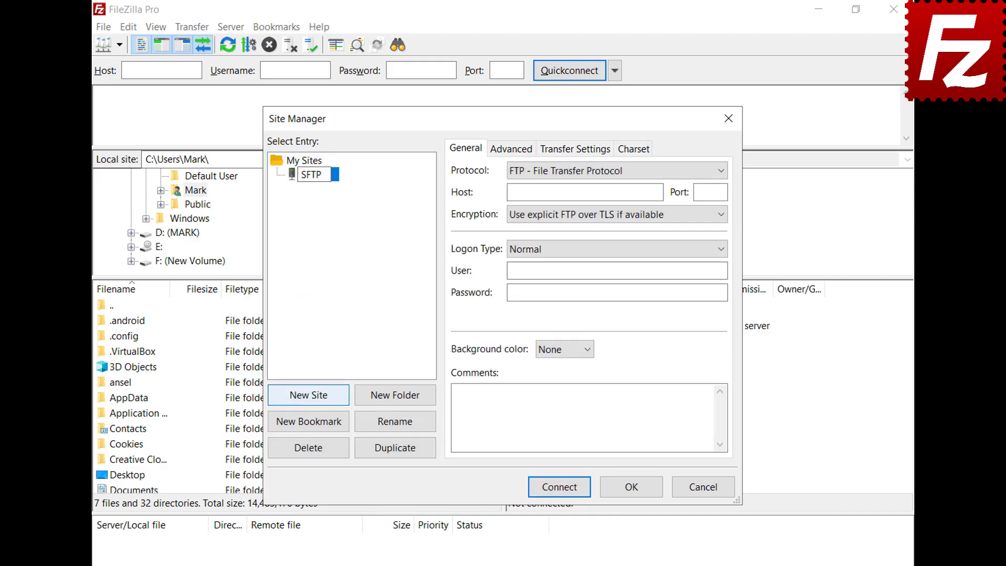
key("Return")
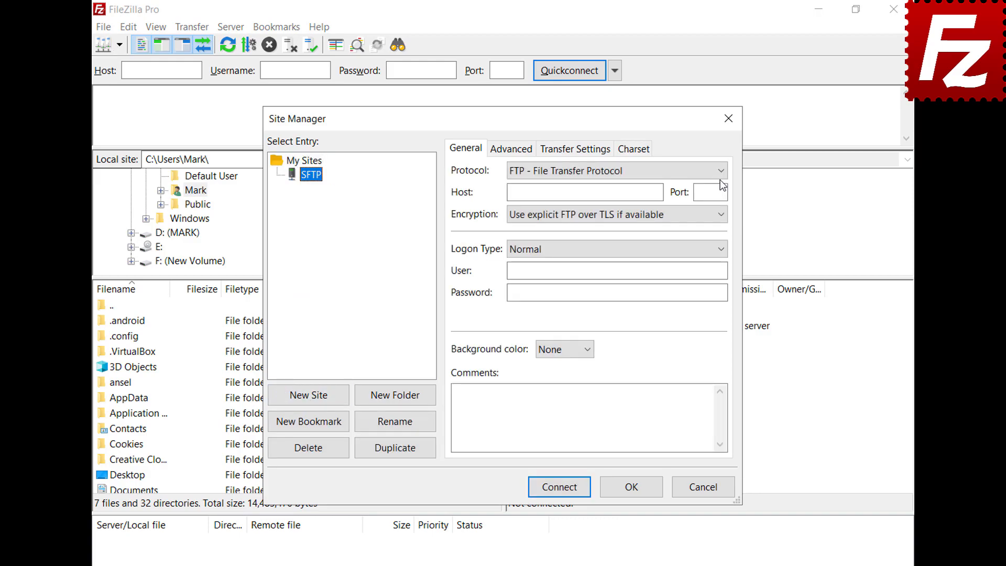
Set the SFTP site's protocol to SFTP - SSH File Transfer Protocol and its host to 3.209.179.104
left_click(721, 171)
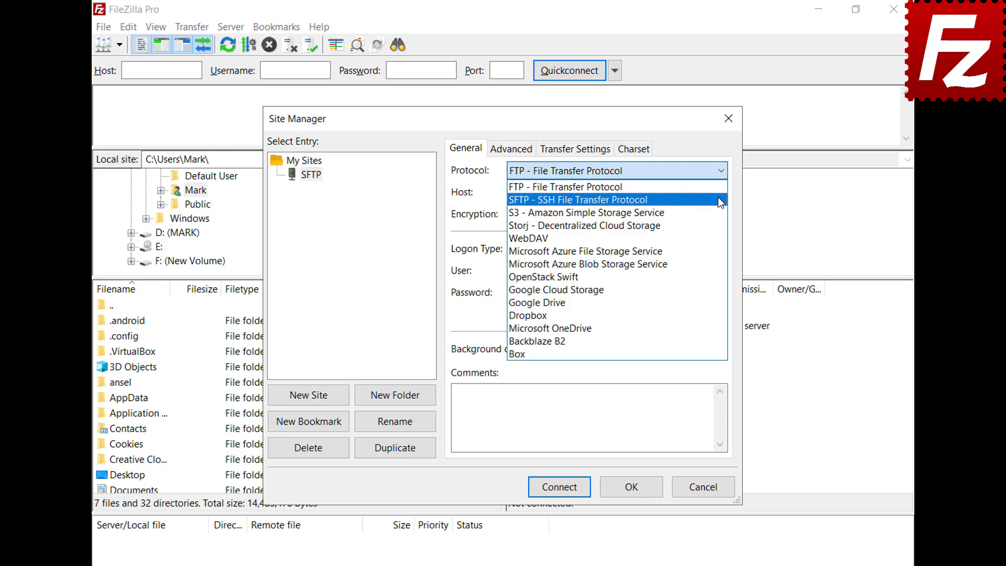
left_click(721, 200)
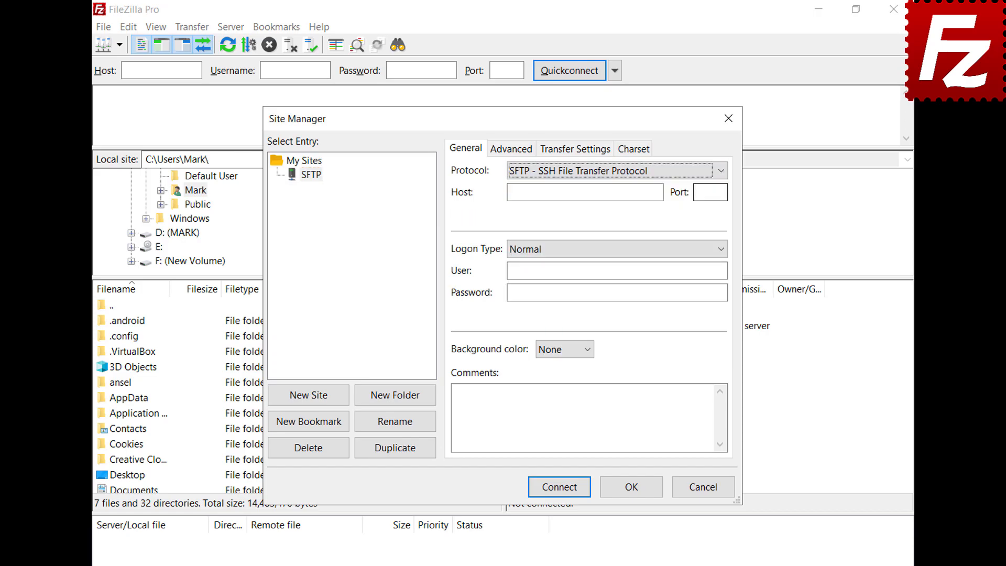
left_click(657, 192)
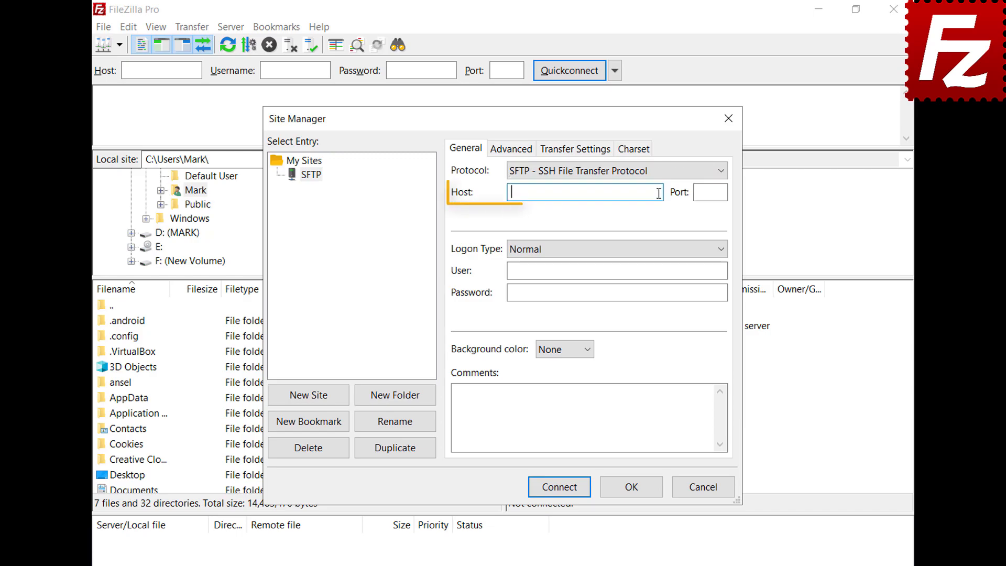
type("3.209.179.104")
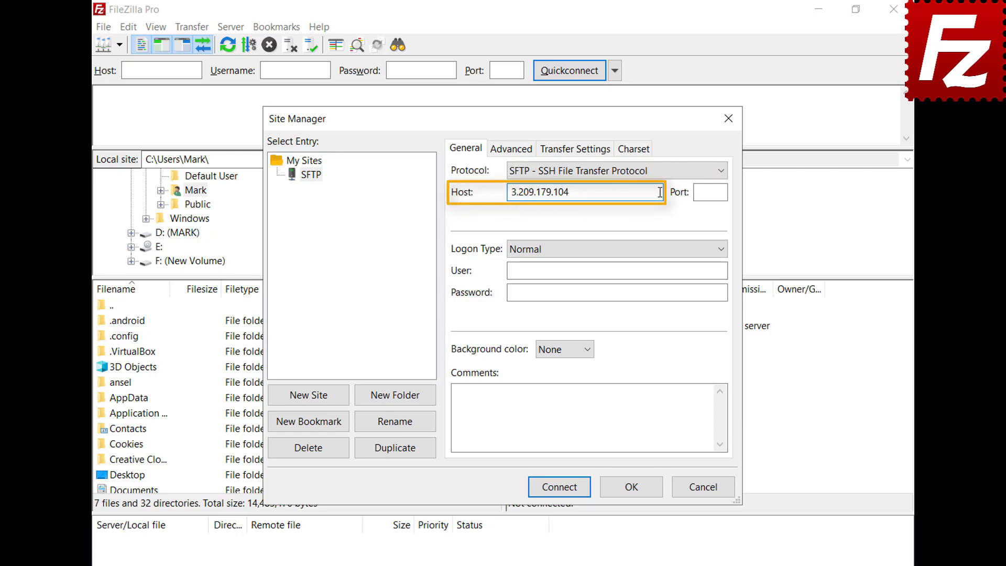
Set the site's logon type to Key file with user ubuntu and choose key.ppk from Documents as the key file
left_click(725, 254)
left_click(721, 316)
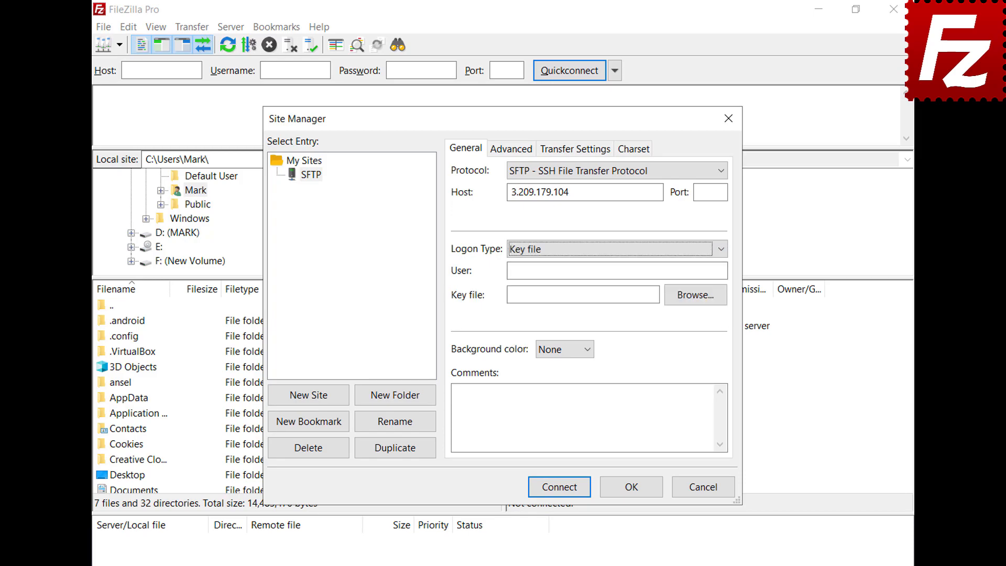
left_click(722, 270)
type("ubuntu")
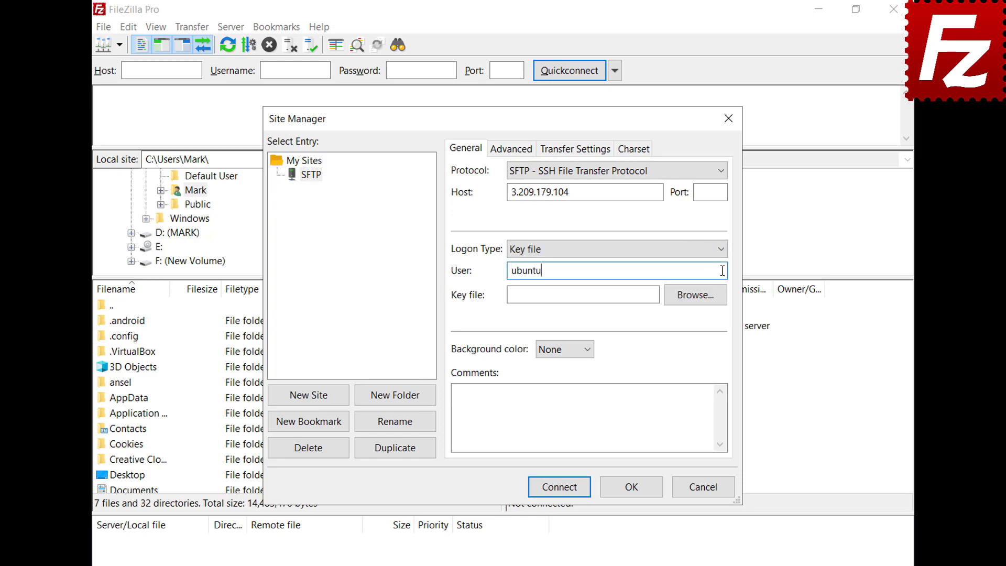
left_click(697, 295)
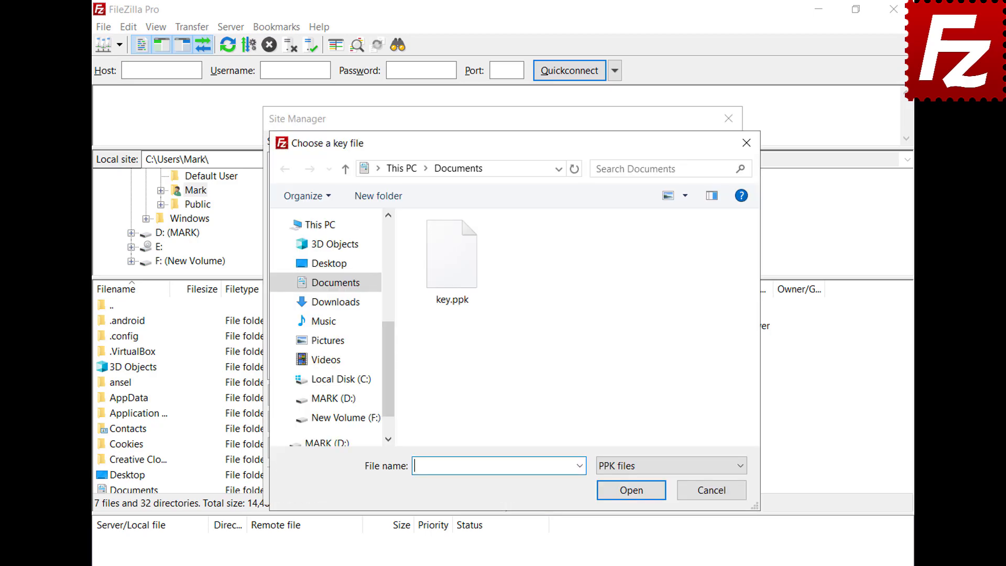
double_click(458, 277)
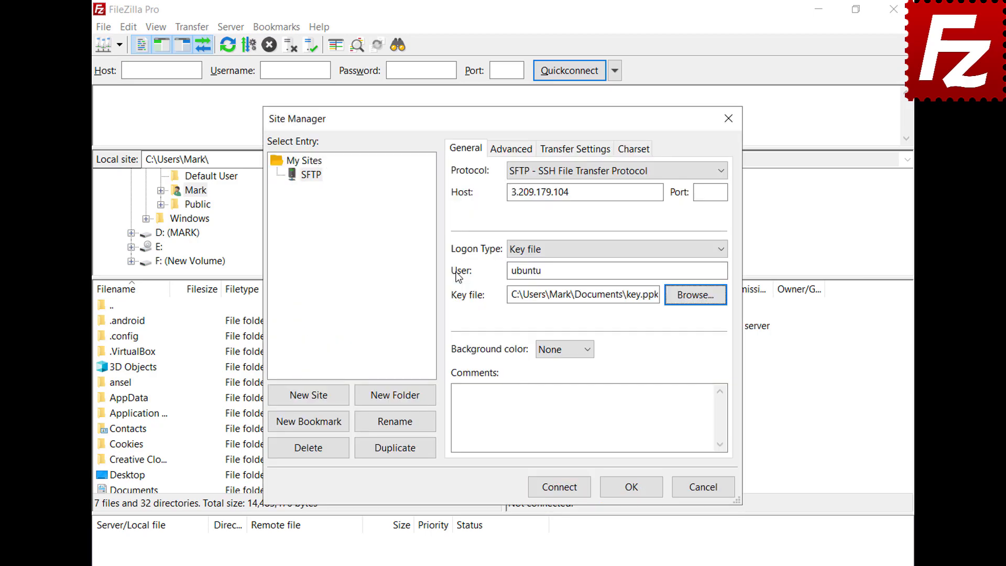
Connect to the SFTP site, always trusting the host by caching its key, and enter the key file's passphrase
left_click(560, 489)
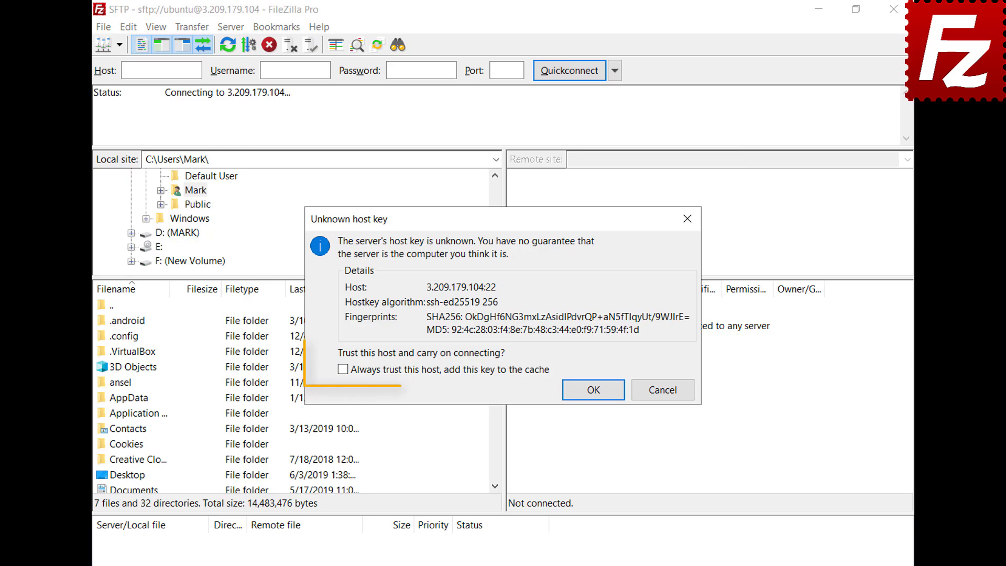
left_click(342, 369)
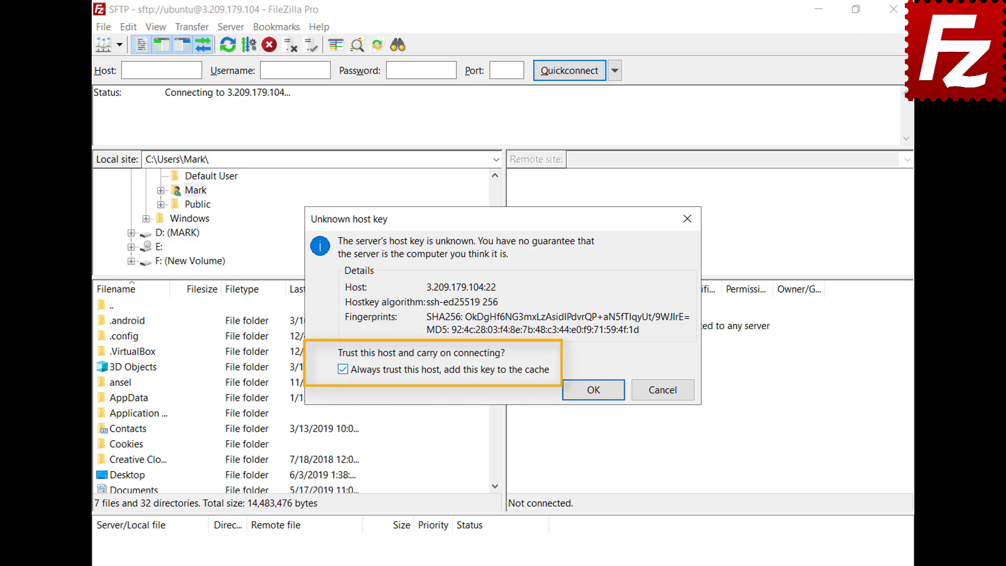
left_click(595, 392)
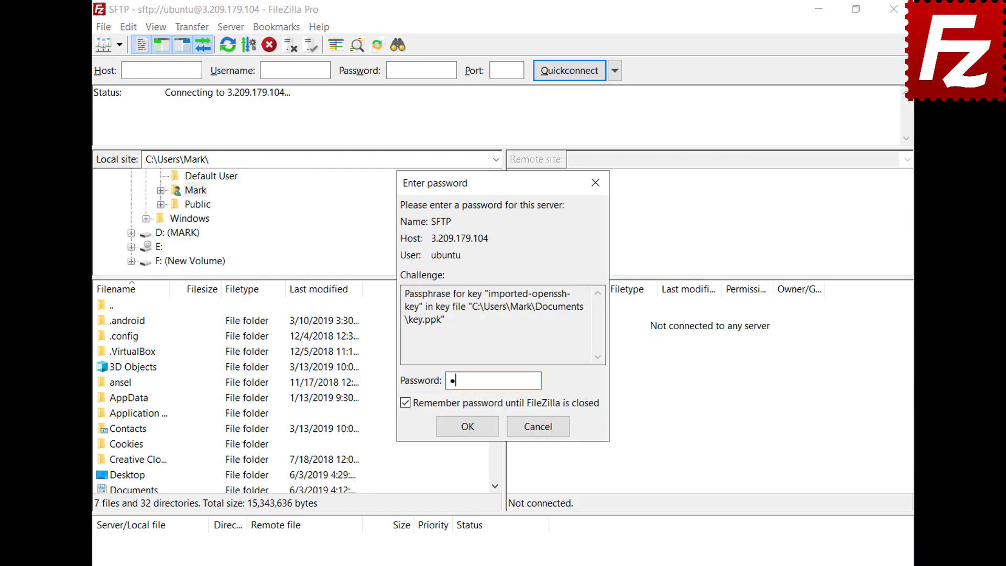
type("••••••")
left_click(467, 426)
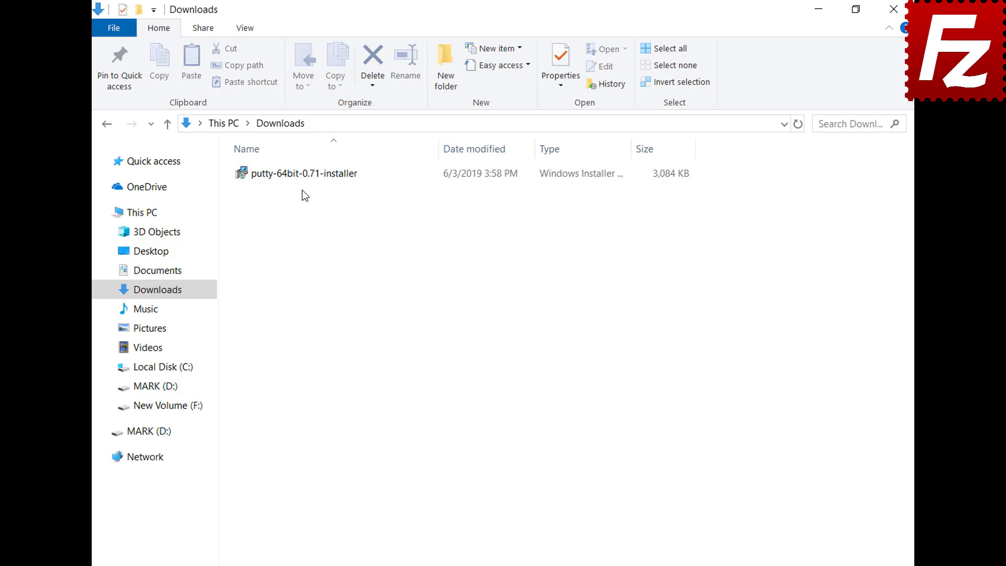
Install PuTTY release 0.71 from putty-64bit-0.71-installer in Downloads, using the default destination folder and features
double_click(298, 178)
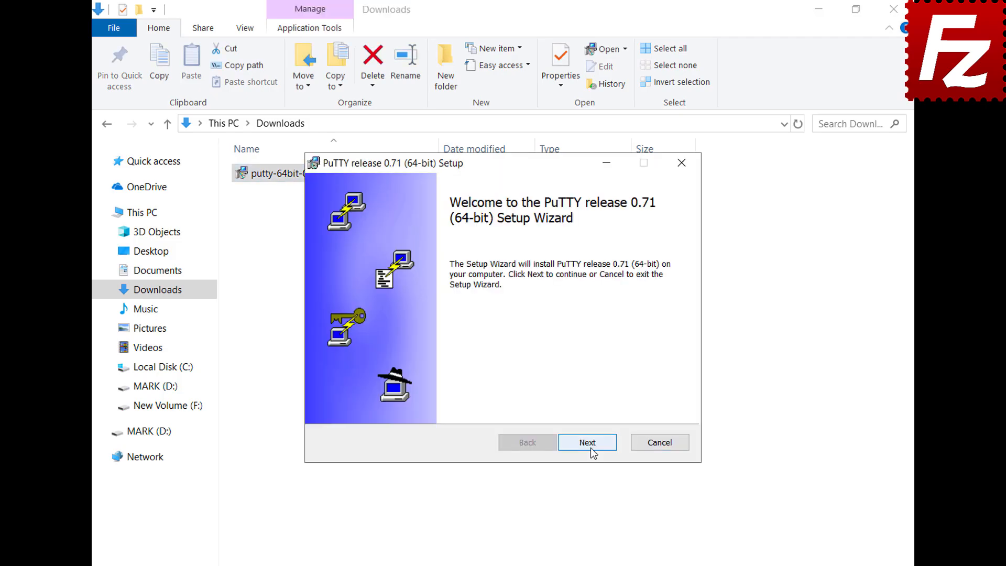
left_click(588, 443)
left_click(591, 450)
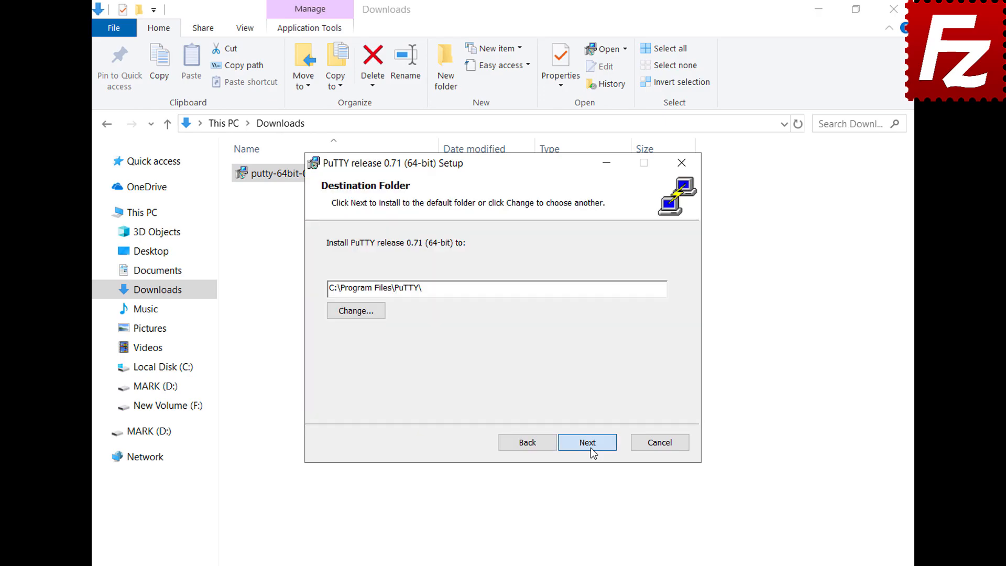
left_click(592, 449)
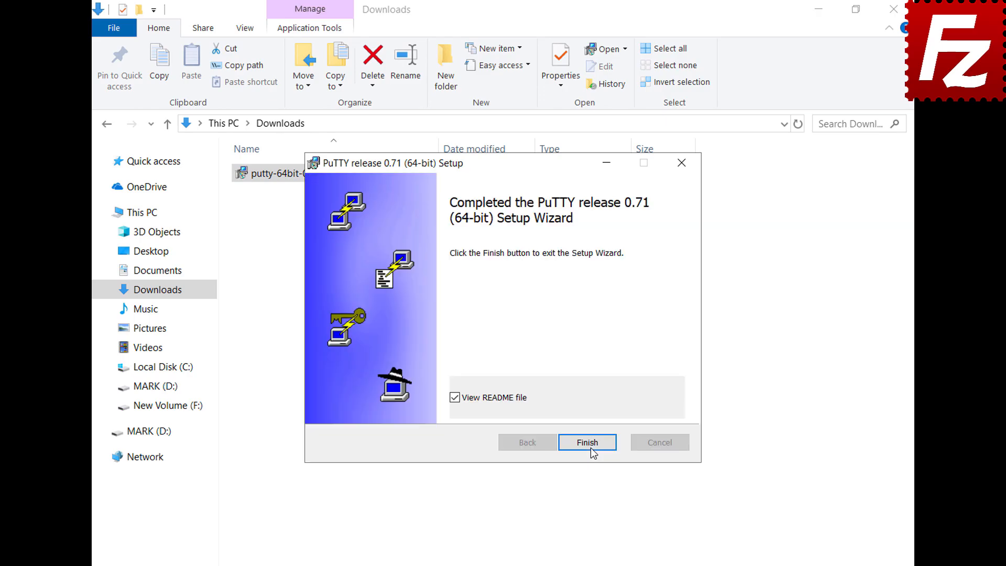
left_click(588, 444)
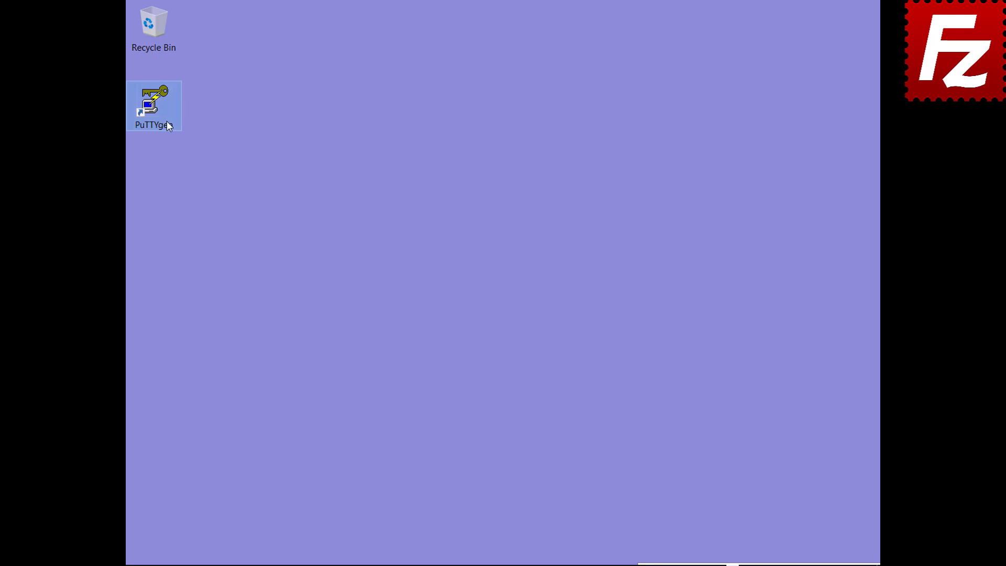
Launch PuTTYgen and import the key file from Documents, entering the key's passphrase
double_click(168, 122)
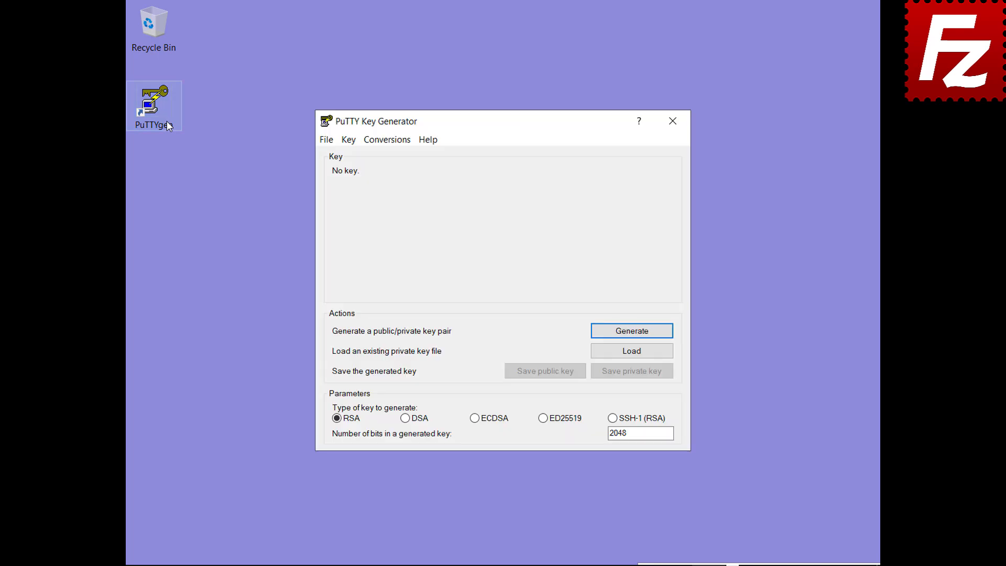
left_click(387, 141)
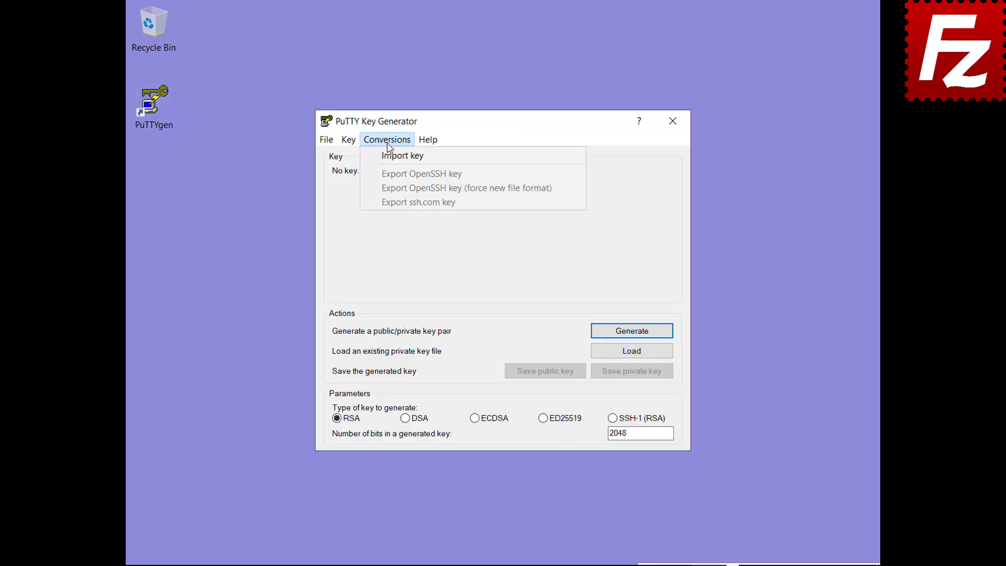
left_click(388, 155)
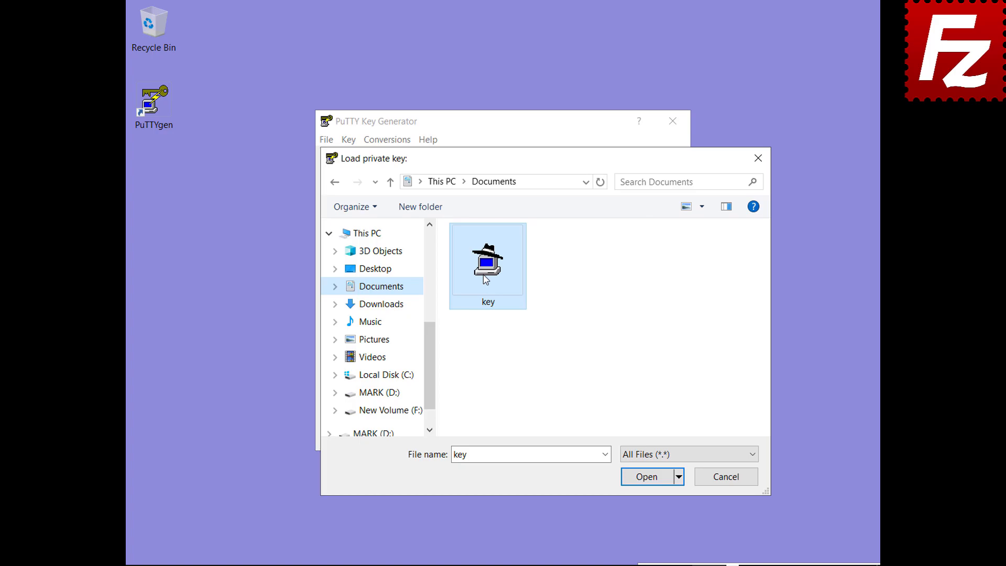
double_click(485, 280)
type("•••••")
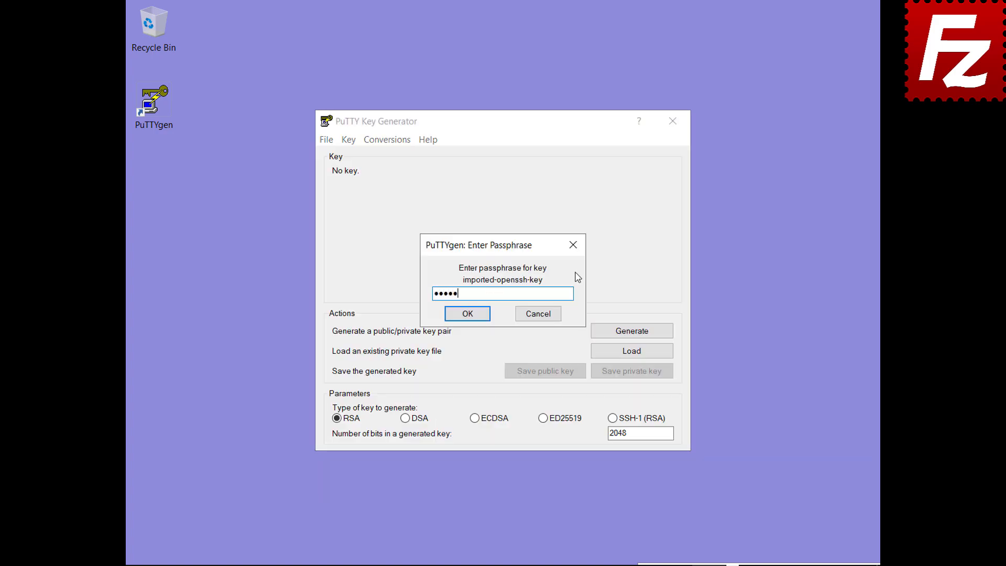
left_click(466, 313)
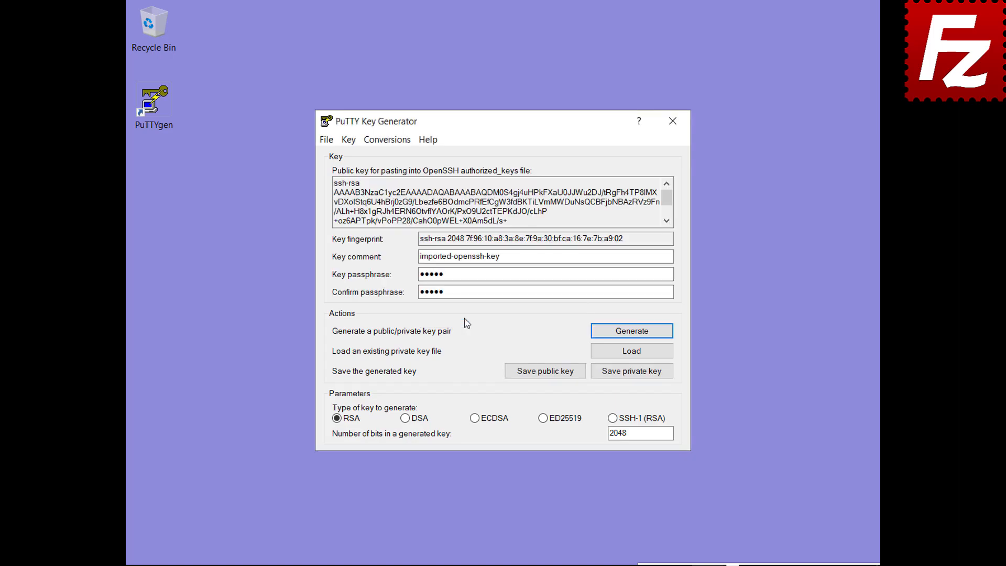
Save the imported private key as key.ppk in Documents
left_click(633, 374)
type("key.ppk")
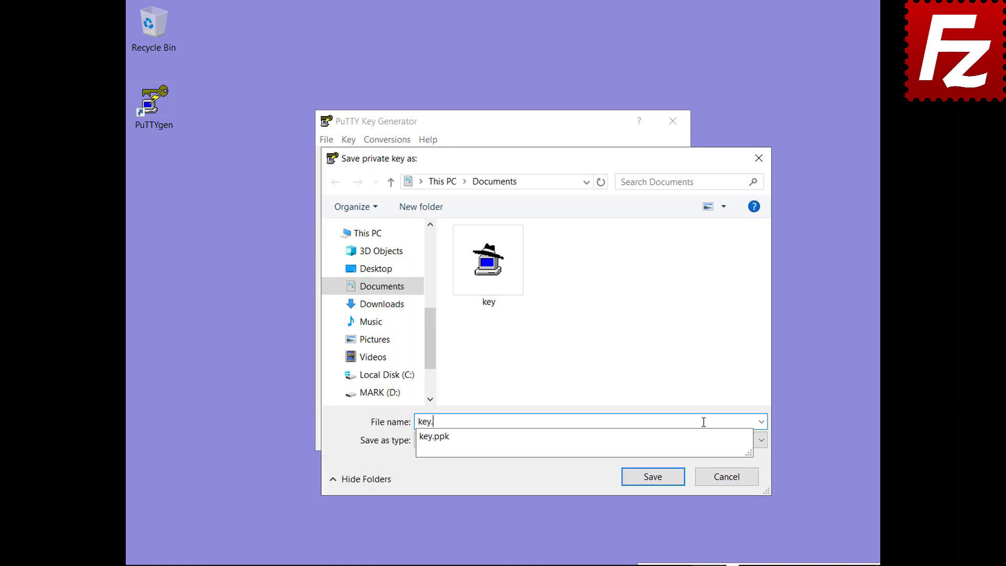
left_click(656, 479)
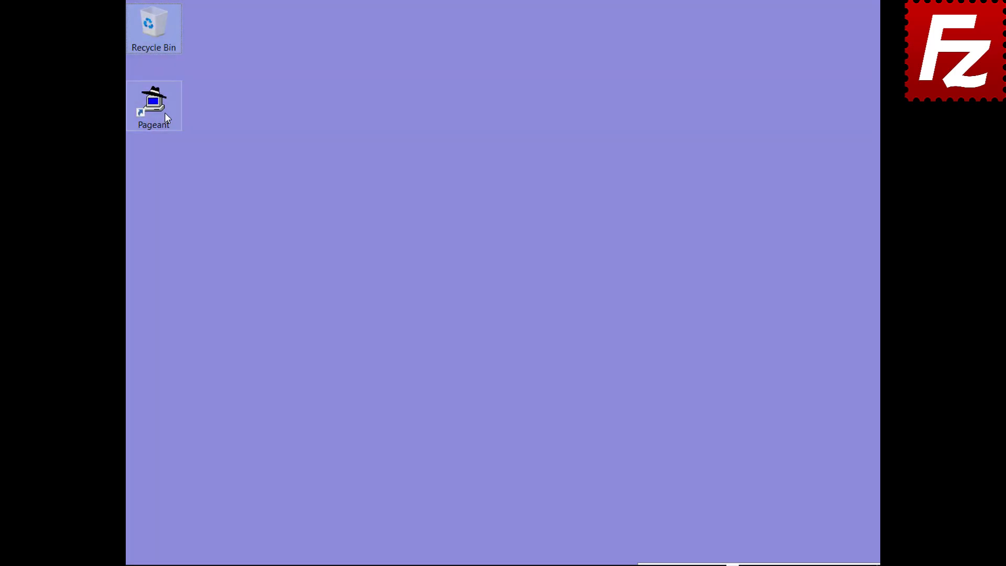
Launch Pageant and add the key file from Documents to its key list, entering the key's passphrase
left_click(162, 112)
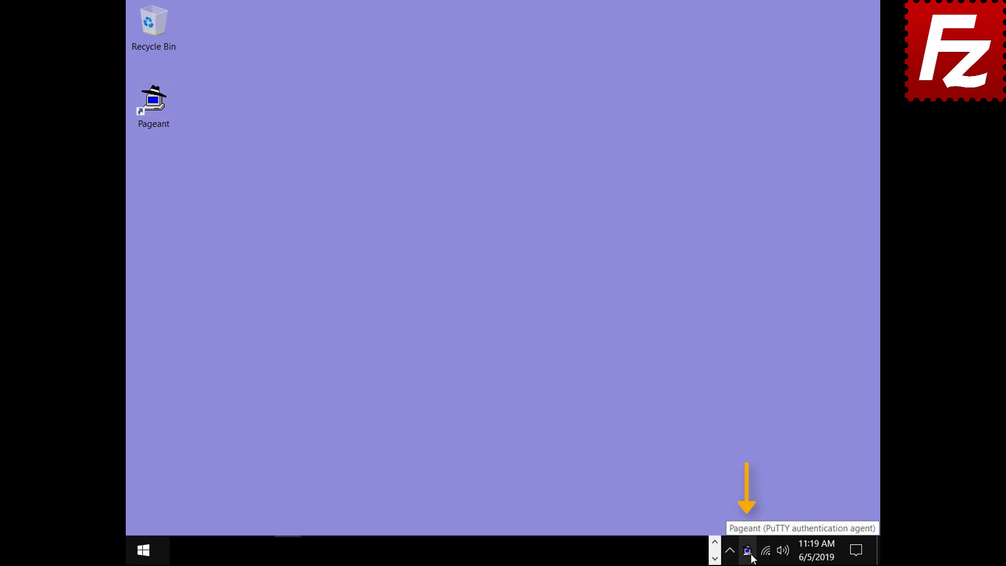
double_click(748, 550)
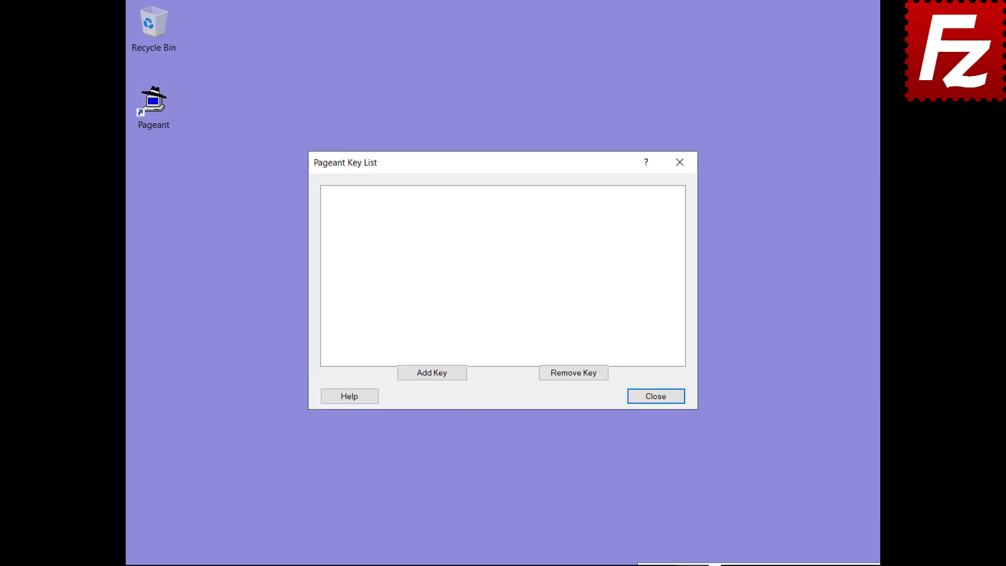
left_click(431, 377)
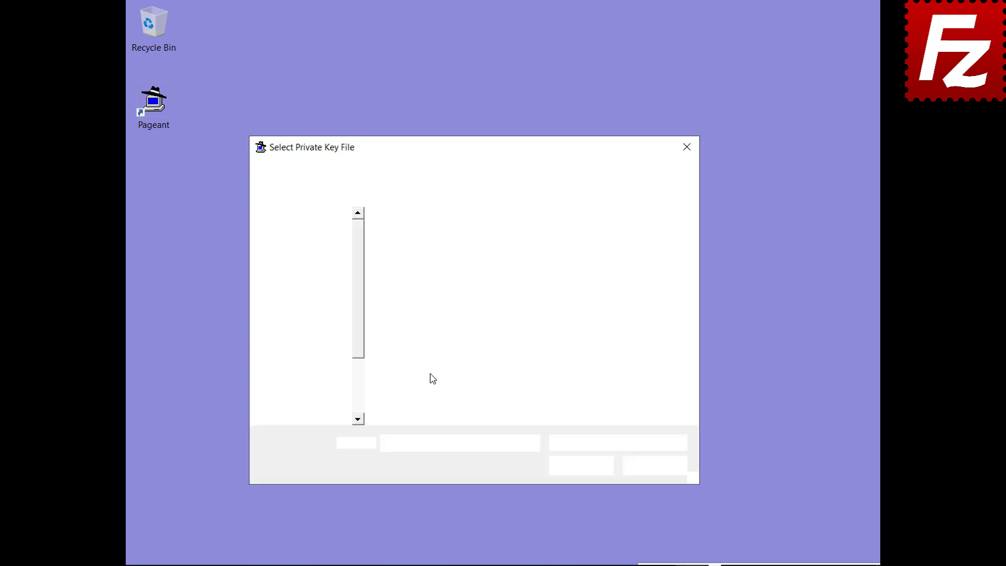
double_click(417, 286)
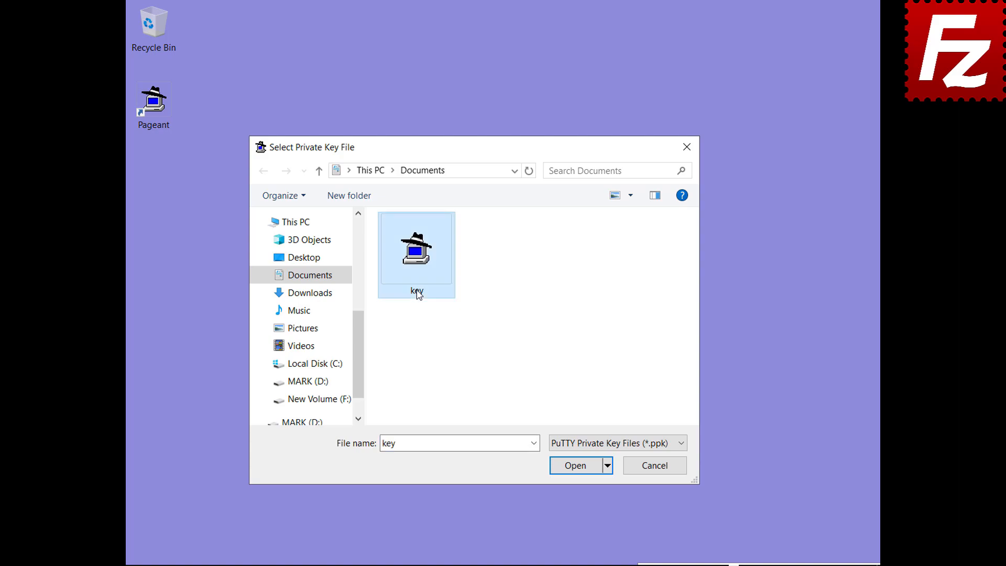
type("******")
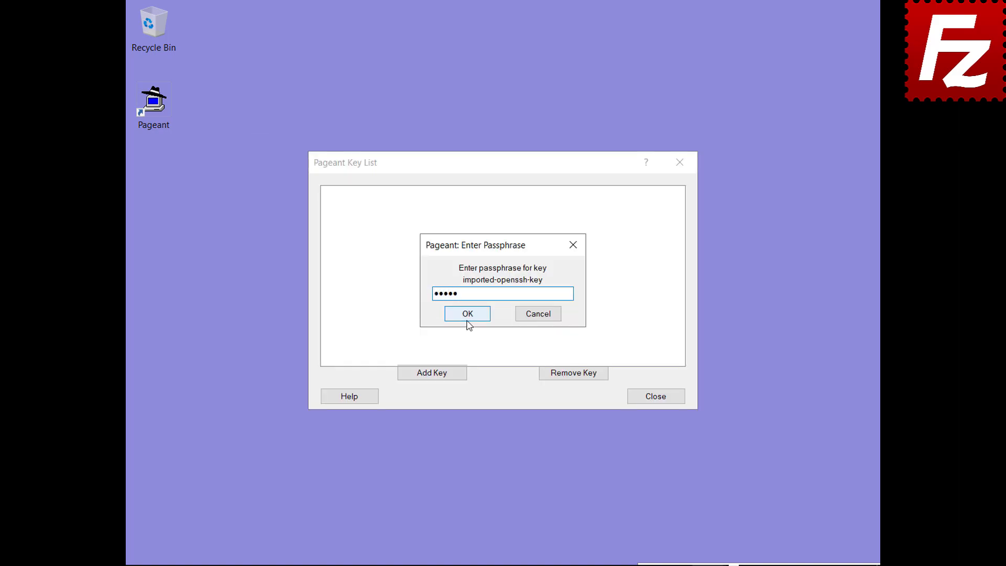
left_click(467, 317)
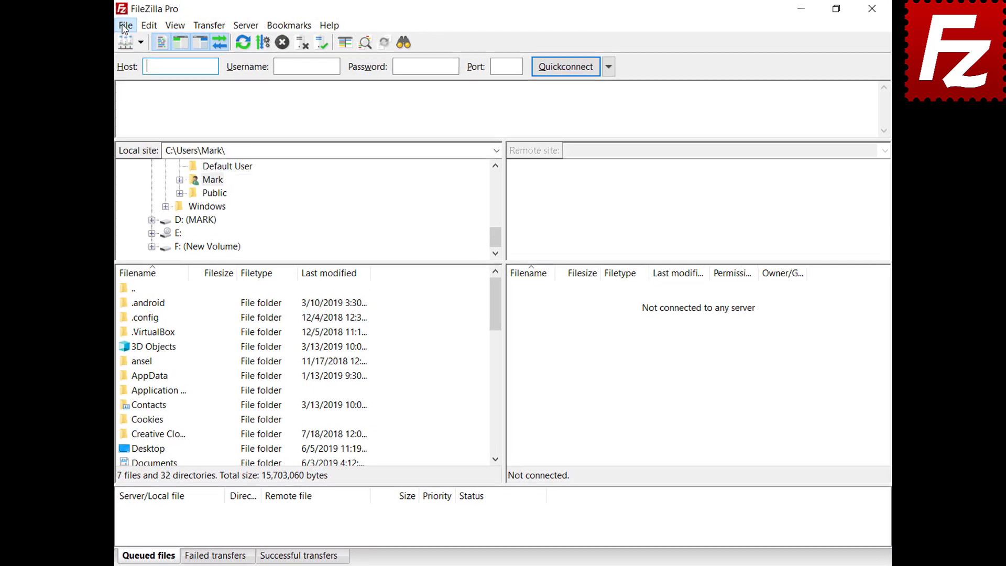
Switch to FileZilla Pro, set the SFTP site's logon type to Normal with the password left empty, and connect
left_click(125, 28)
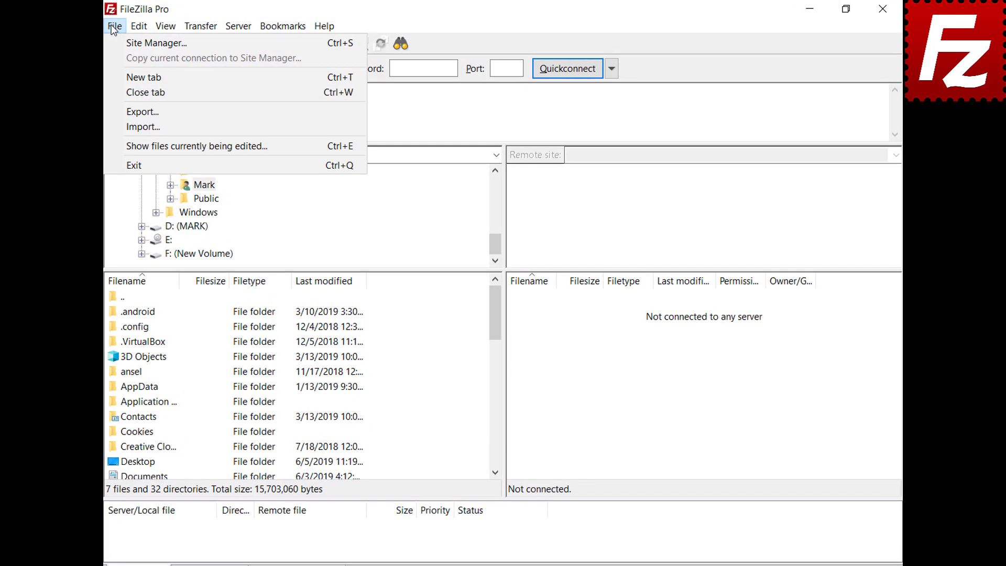
left_click(125, 44)
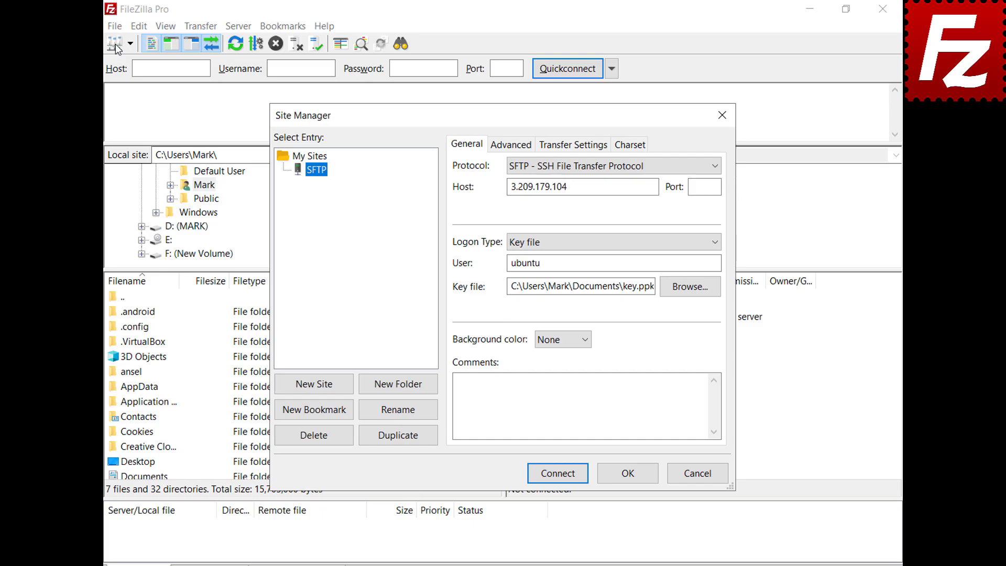
left_click(717, 241)
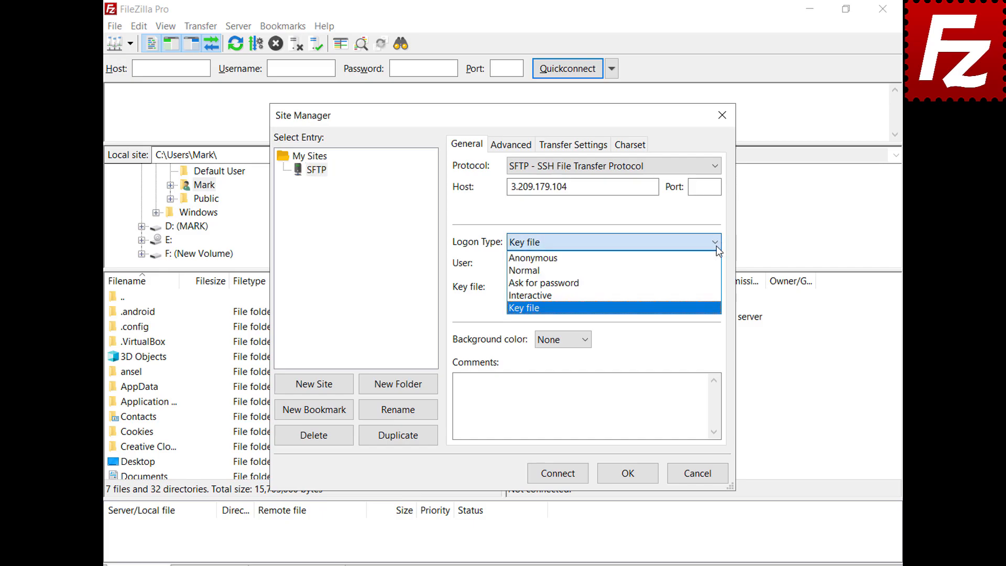
left_click(576, 270)
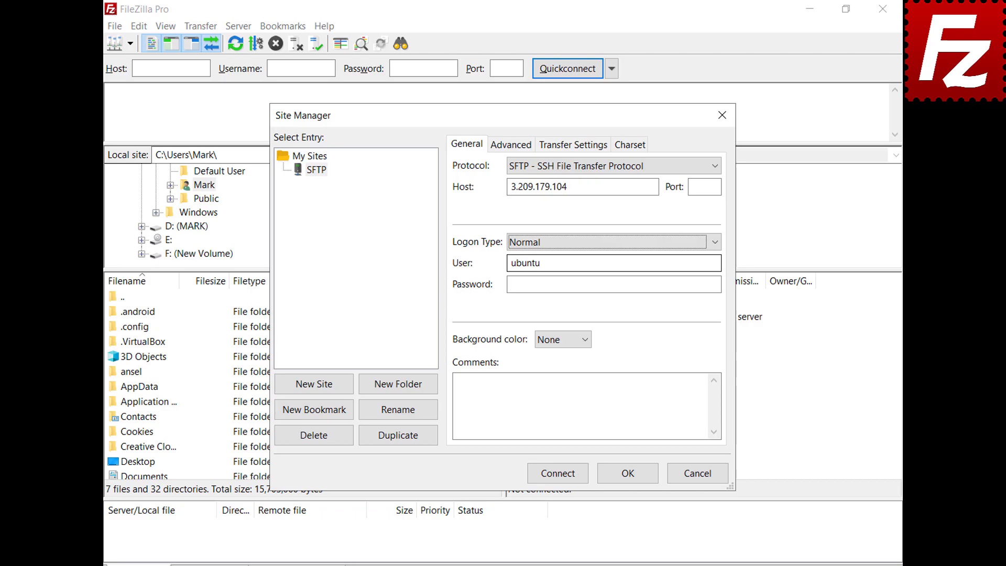
left_click(559, 477)
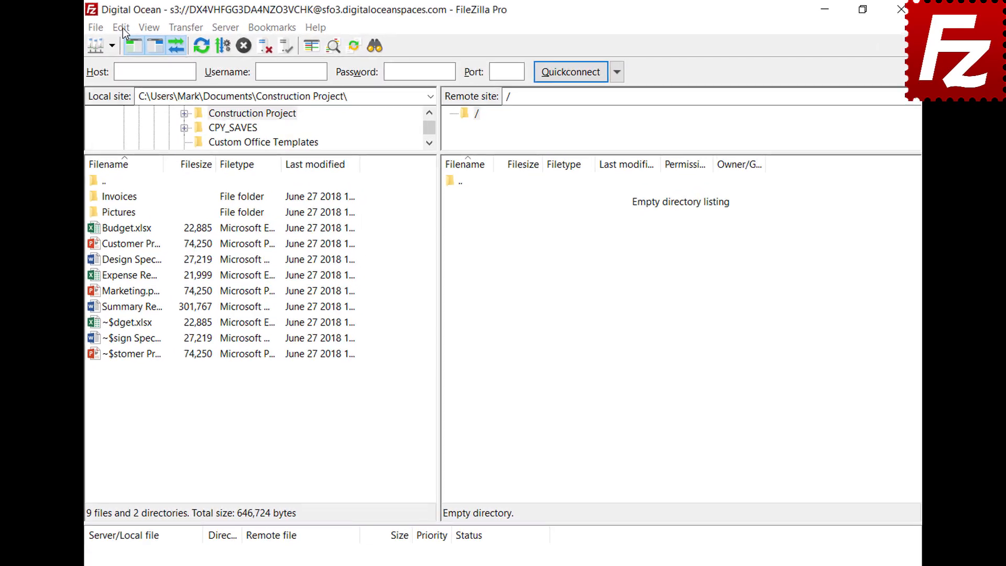
Add json to the filetypes treated as ASCII in the FTP file type settings and save the settings
left_click(152, 25)
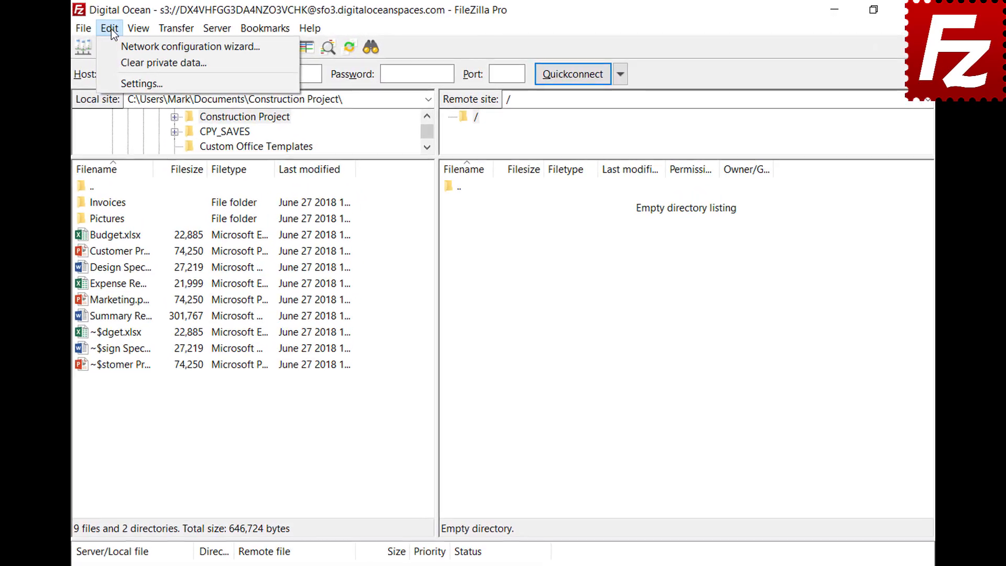
left_click(117, 83)
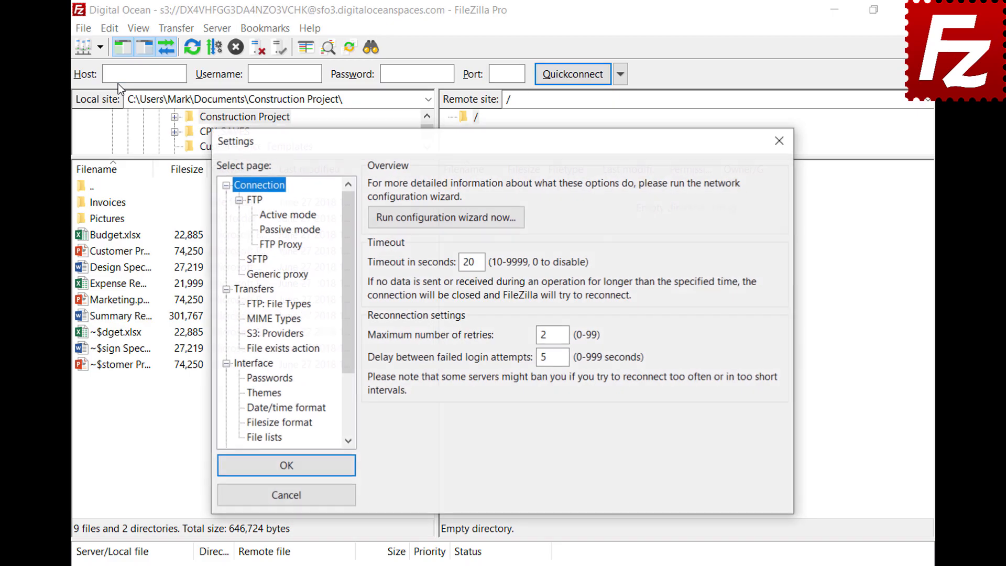
left_click(249, 307)
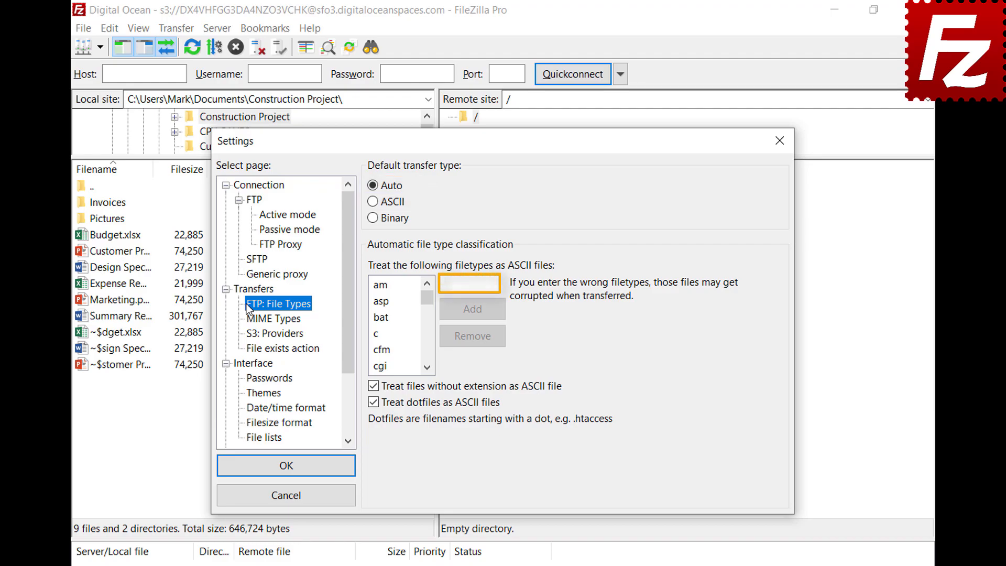
left_click(494, 285)
type("json")
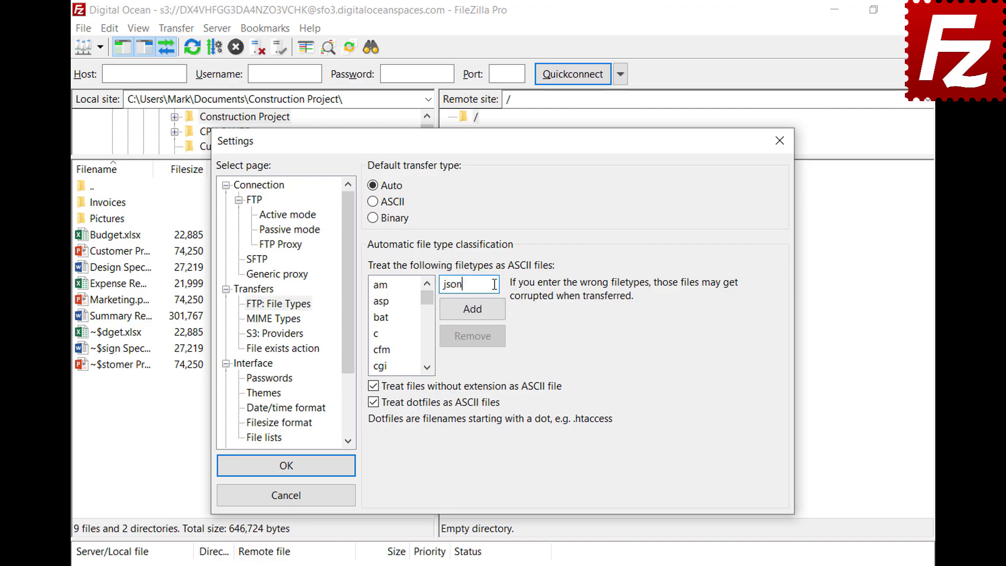
left_click(475, 317)
left_click_drag(428, 304, 429, 326)
left_click(392, 334)
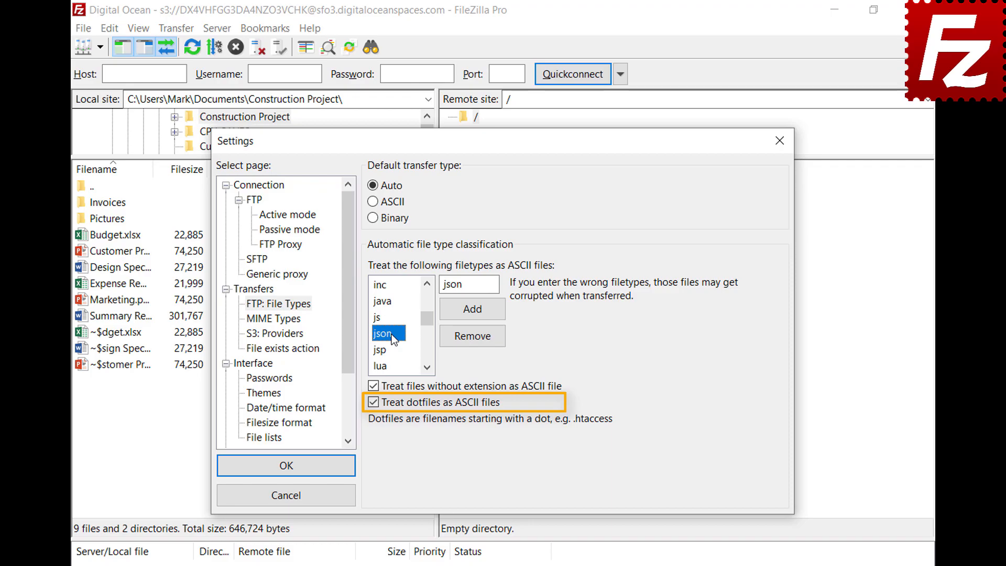
left_click(287, 476)
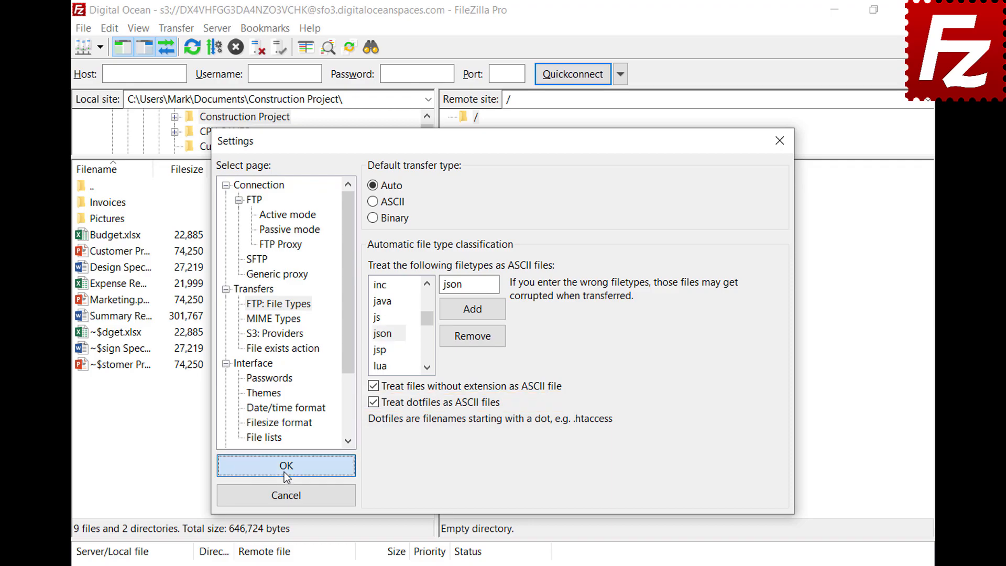
Connect to the saved FTP site in a new tab and view its transfer type options
left_click(99, 48)
left_click(100, 65)
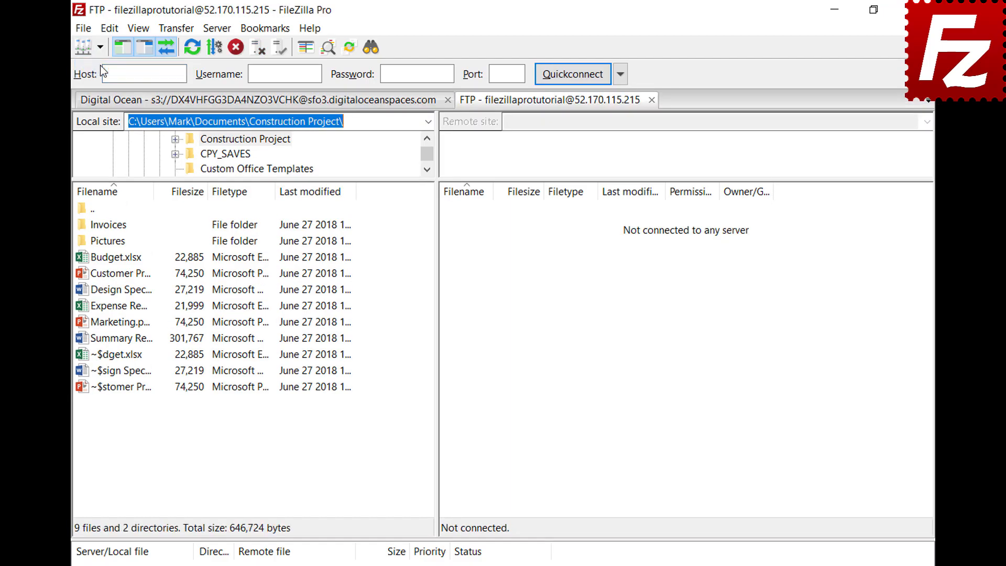
left_click(176, 30)
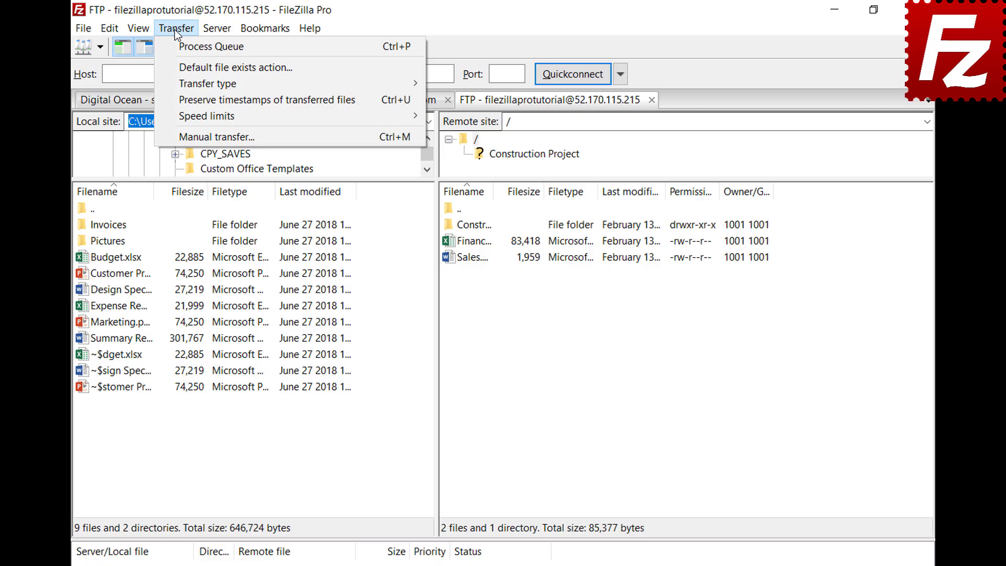
mouse_move(180, 84)
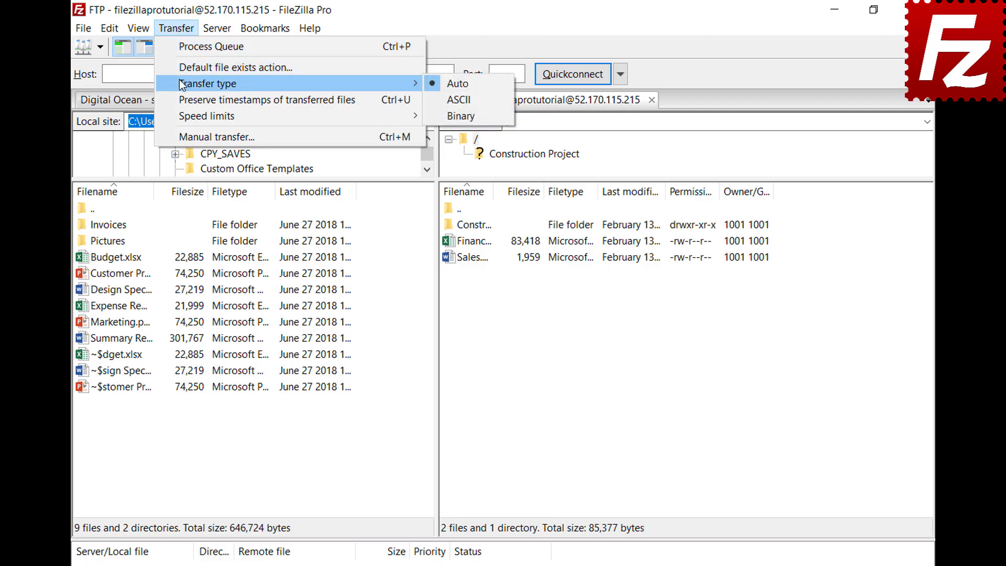
key("Escape")
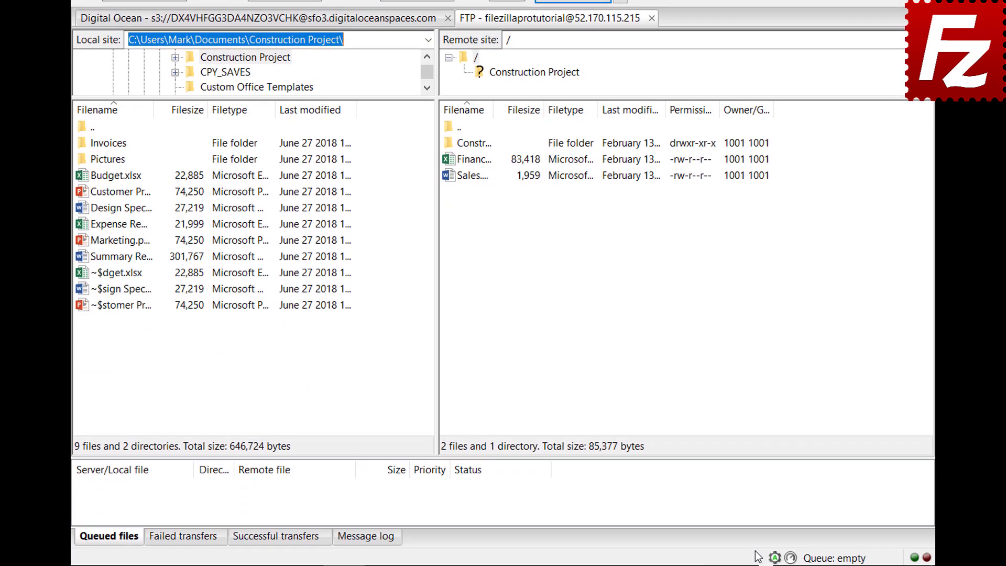
left_click(776, 559)
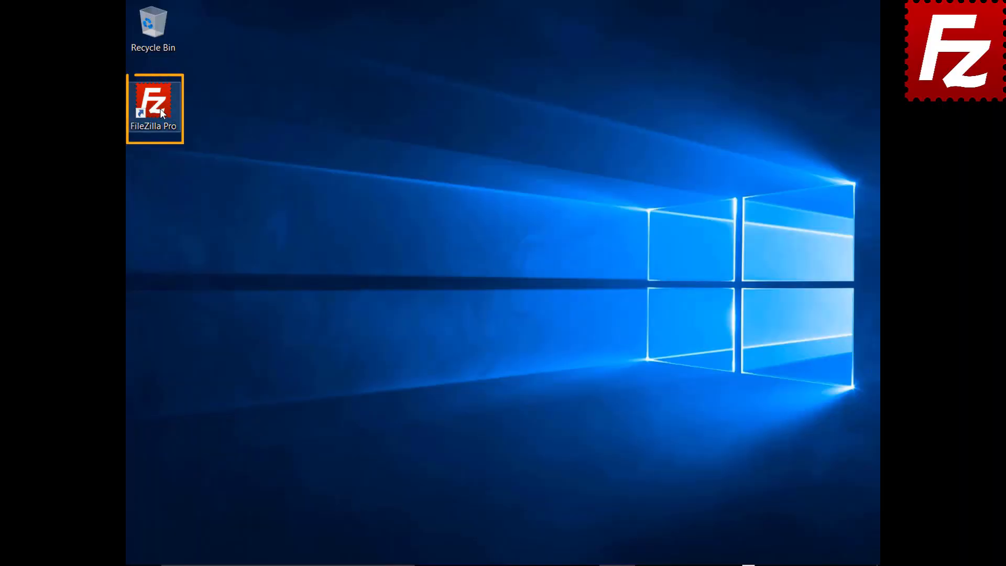
Launch FileZilla Pro, connect to the saved FTP Tutorial site and upload the local Summary Report file to the server's root folder
double_click(160, 109)
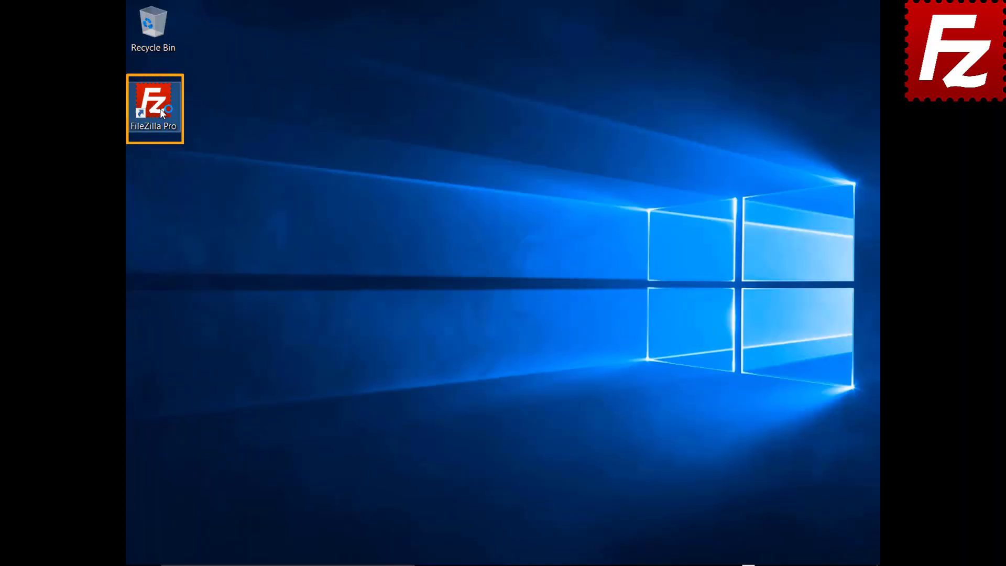
left_click(173, 48)
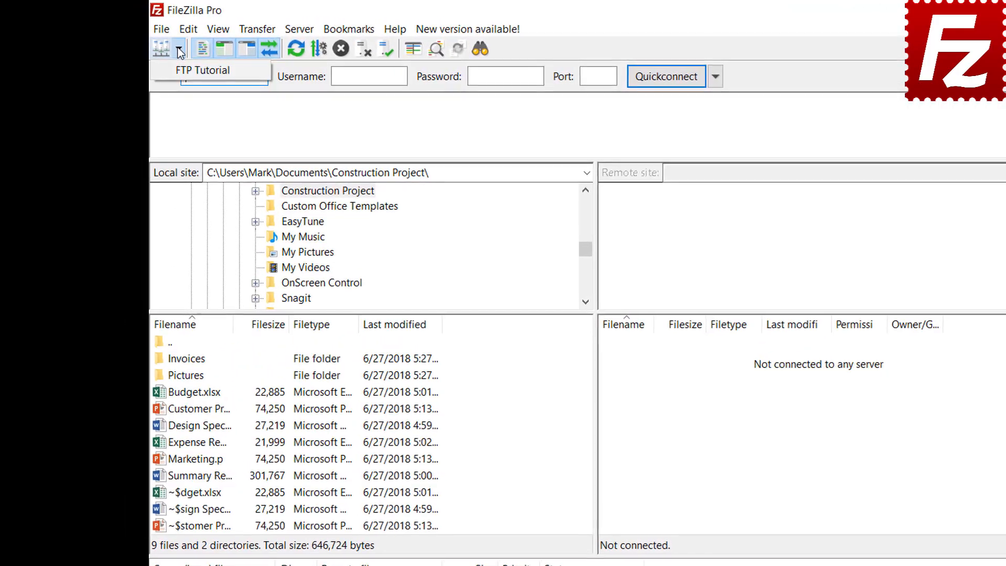
left_click(180, 69)
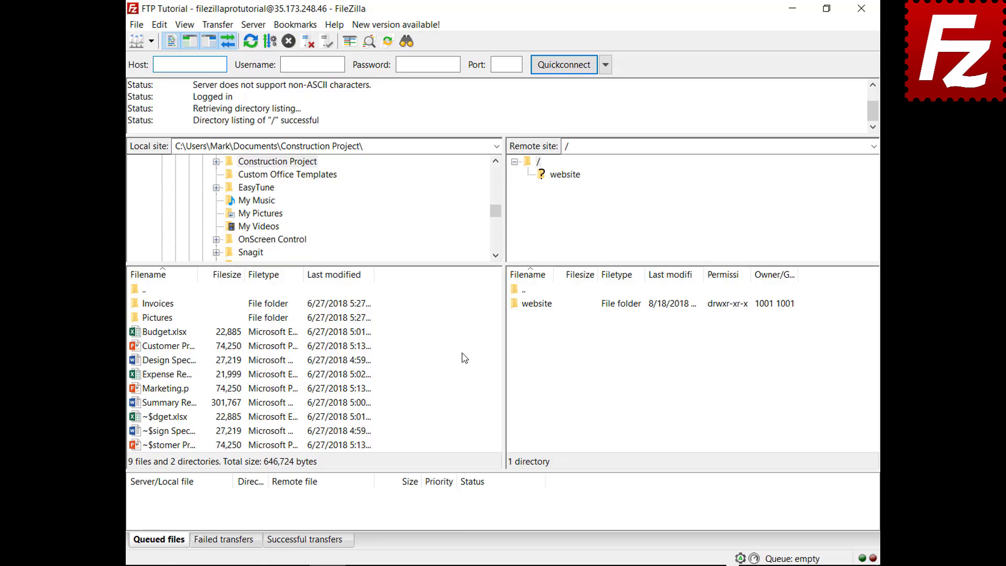
right_click(169, 404)
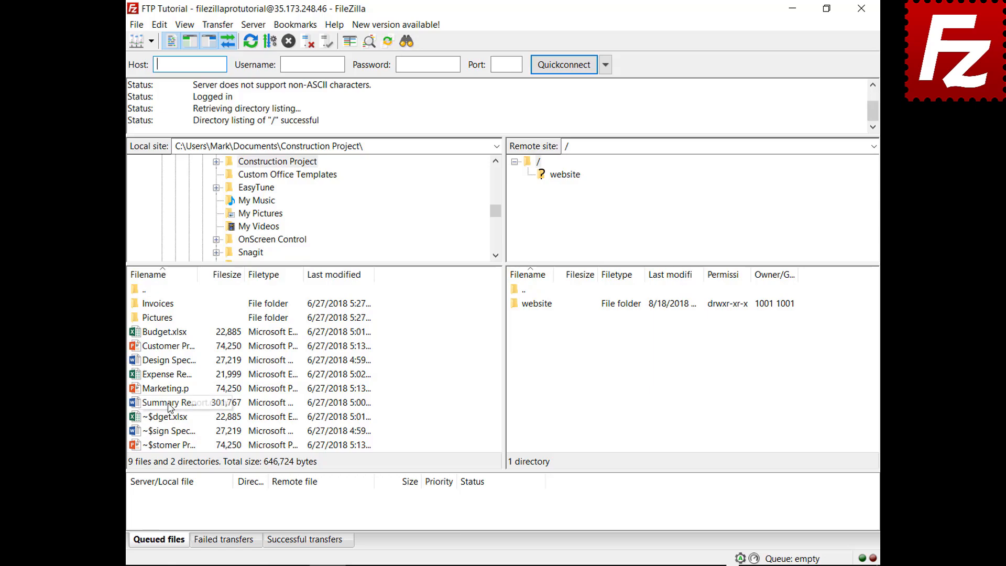
left_click(203, 413)
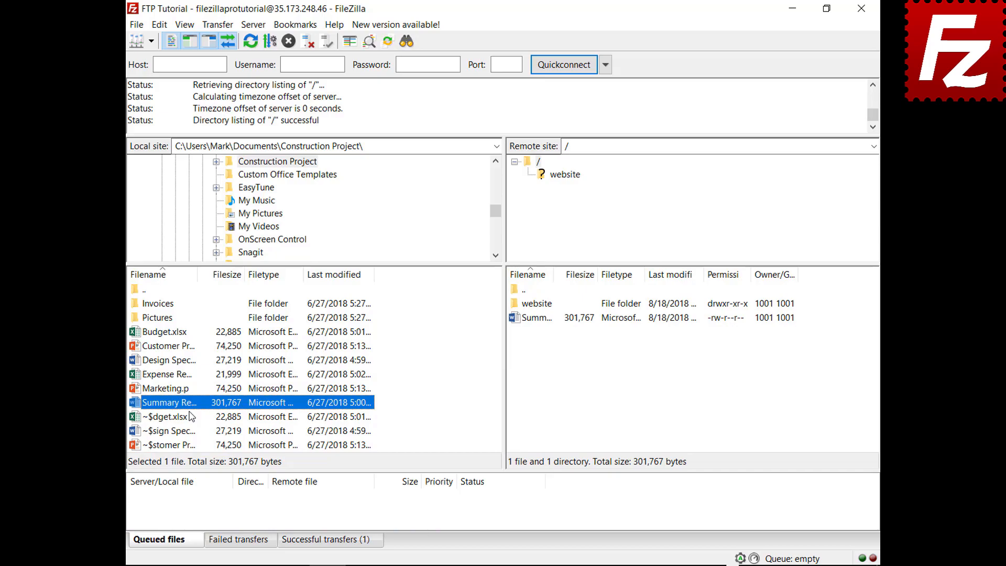
Add Budget.xlsx and the Invoices folder to the upload queue and process the queue
right_click(169, 333)
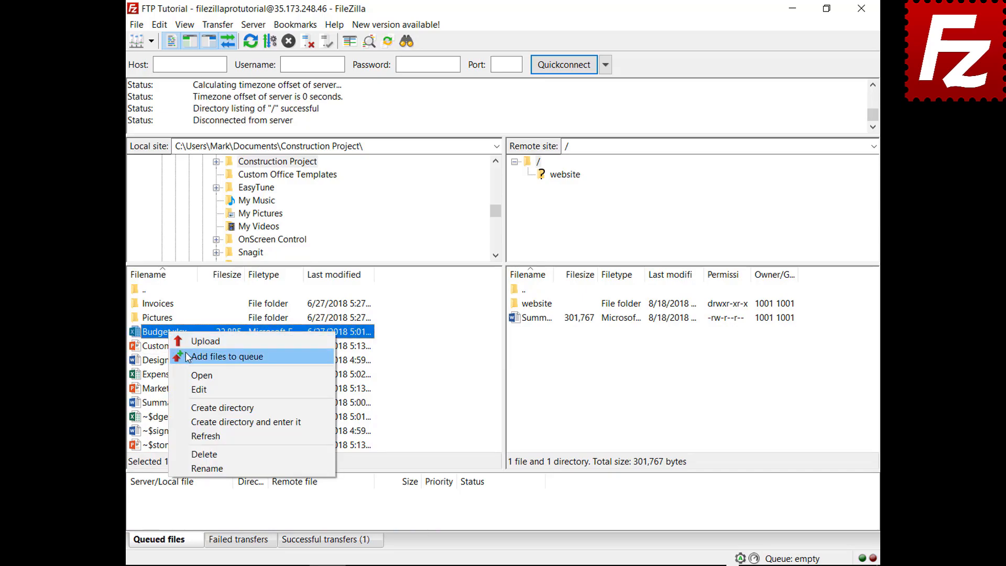
left_click(187, 358)
right_click(167, 303)
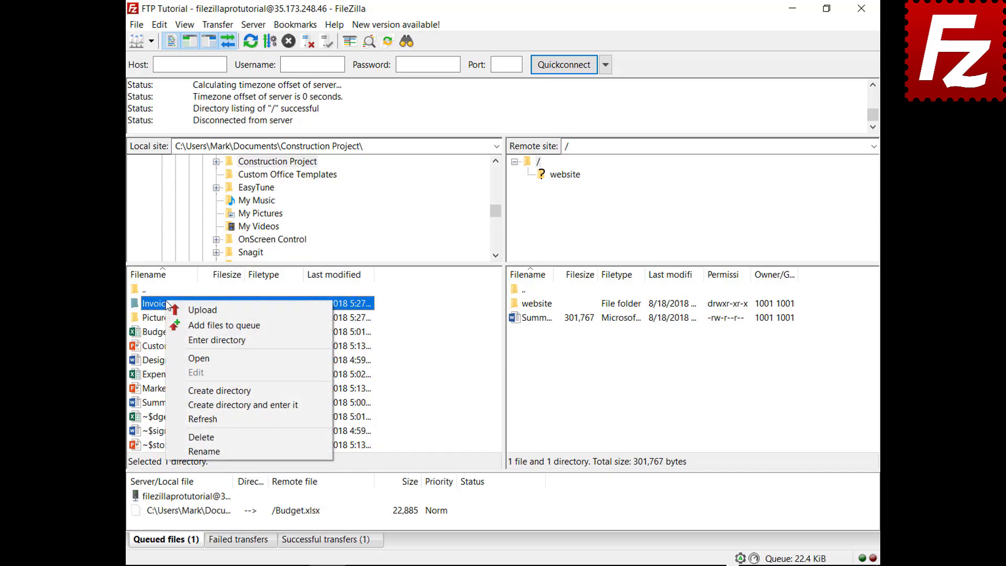
left_click(177, 325)
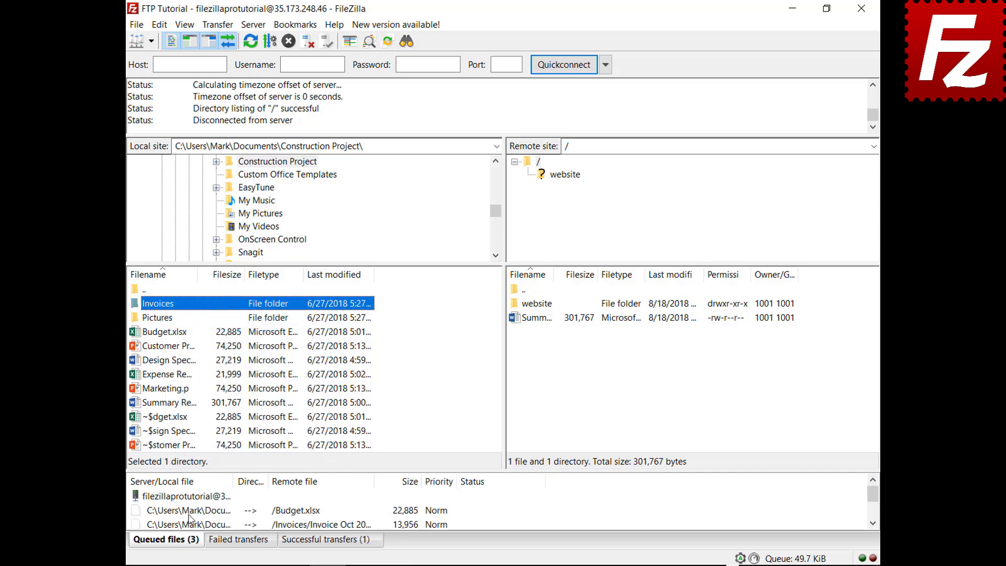
right_click(192, 497)
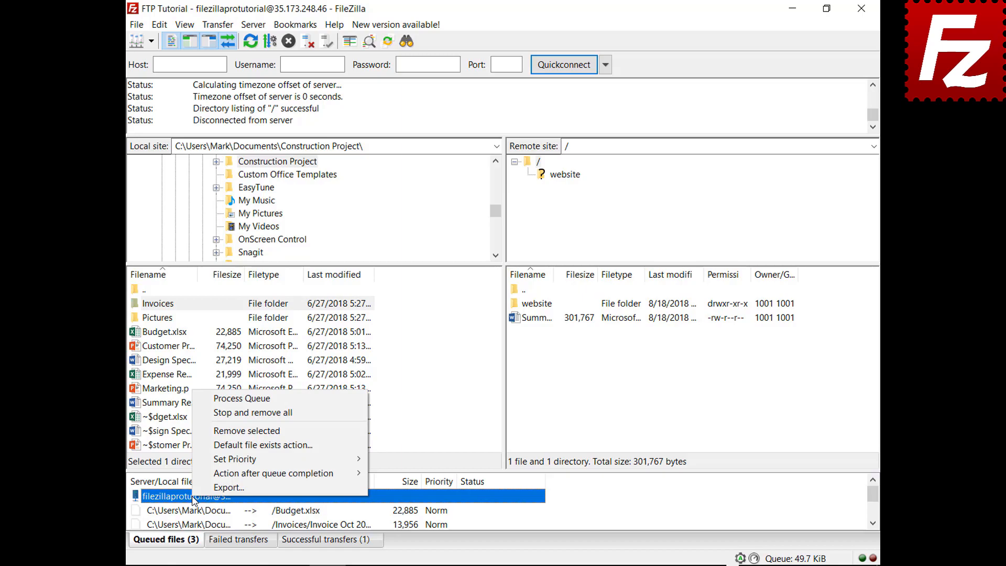
left_click(218, 399)
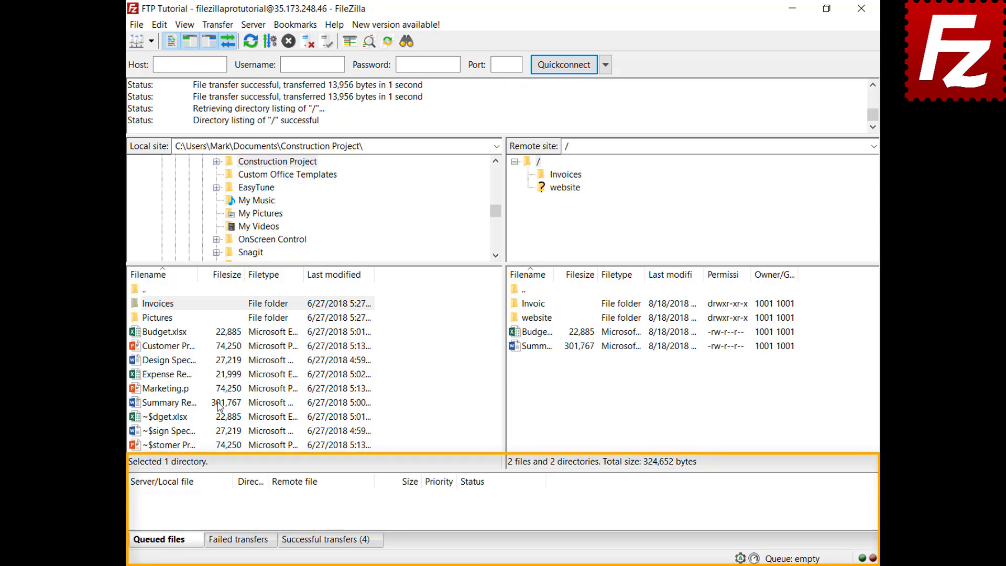
Add Design Specs.docx and Expense Report.xlsx to the upload queue and sort the queue by size
left_click(174, 361)
right_click(175, 363)
left_click(194, 386)
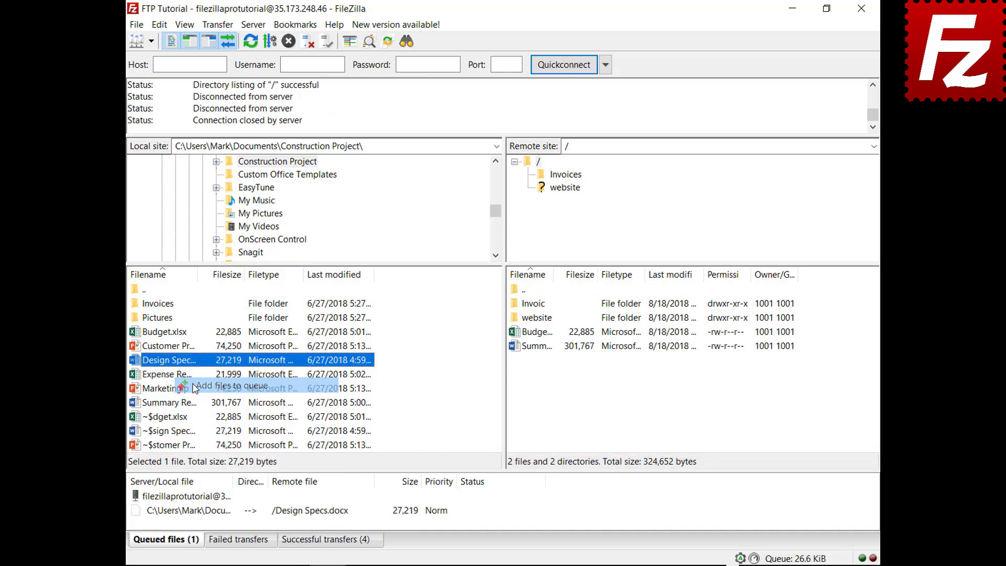
left_click(180, 376)
right_click(180, 377)
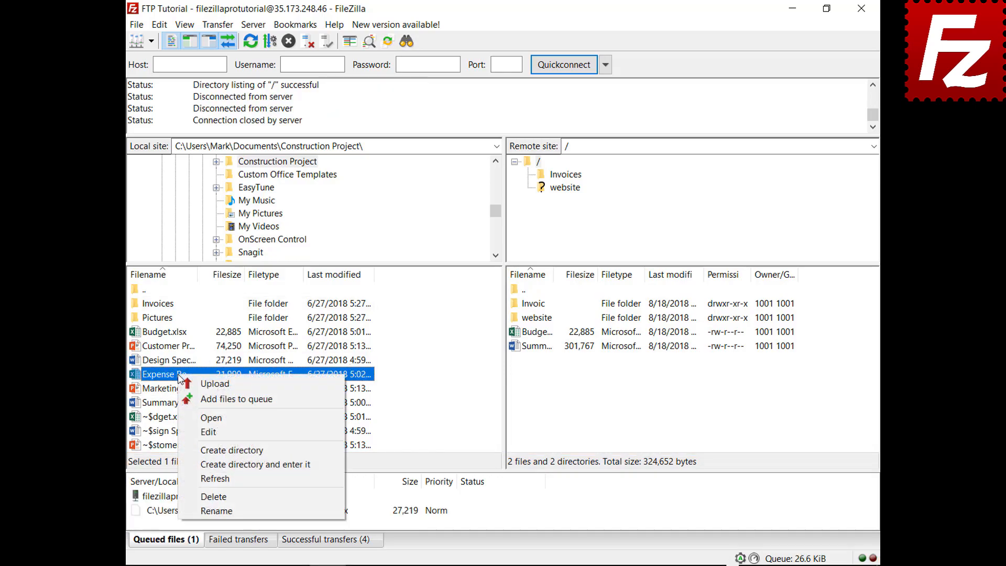
left_click(195, 399)
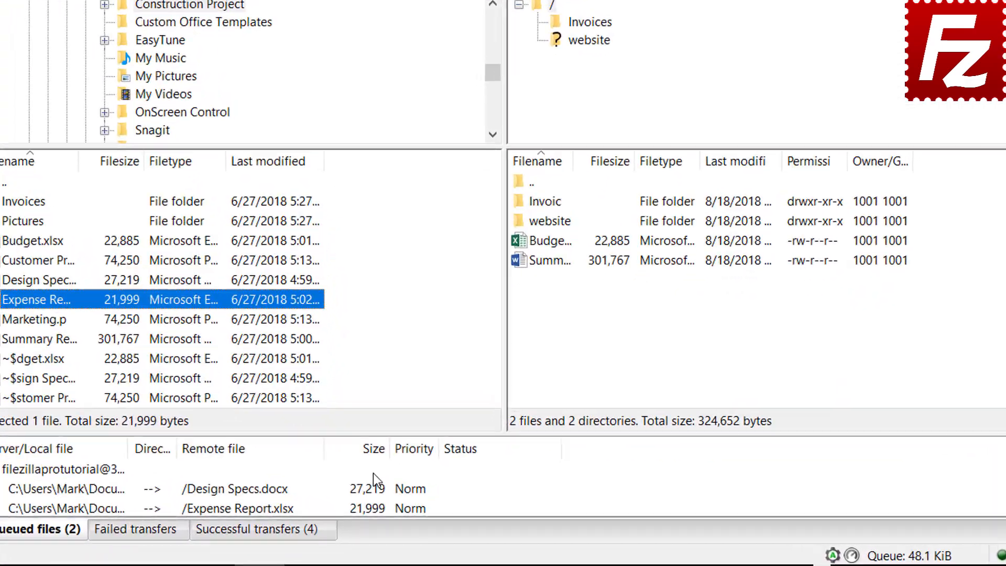
left_click(369, 451)
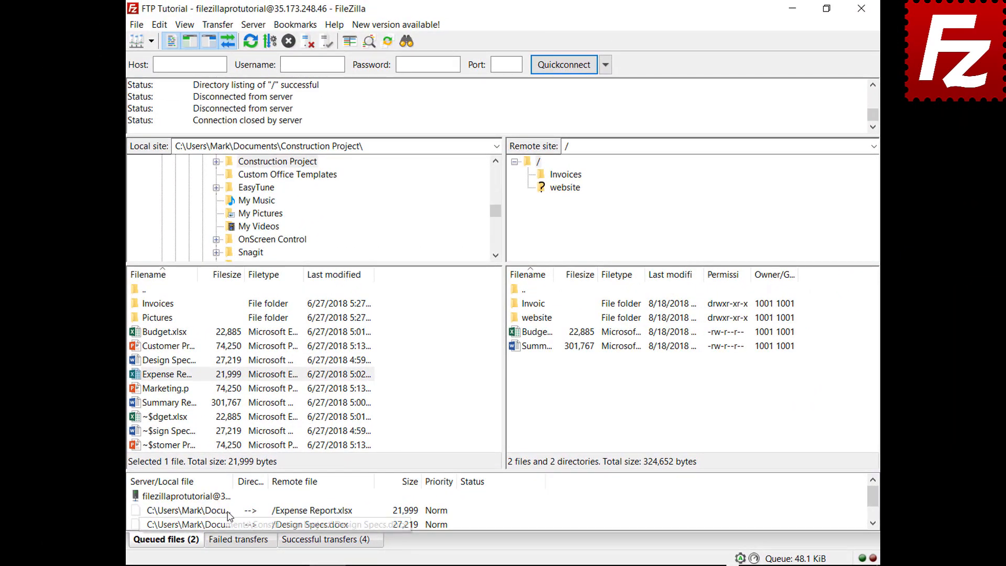
Set the priority of the queued Expense Report.xlsx to High and process the queue
right_click(228, 510)
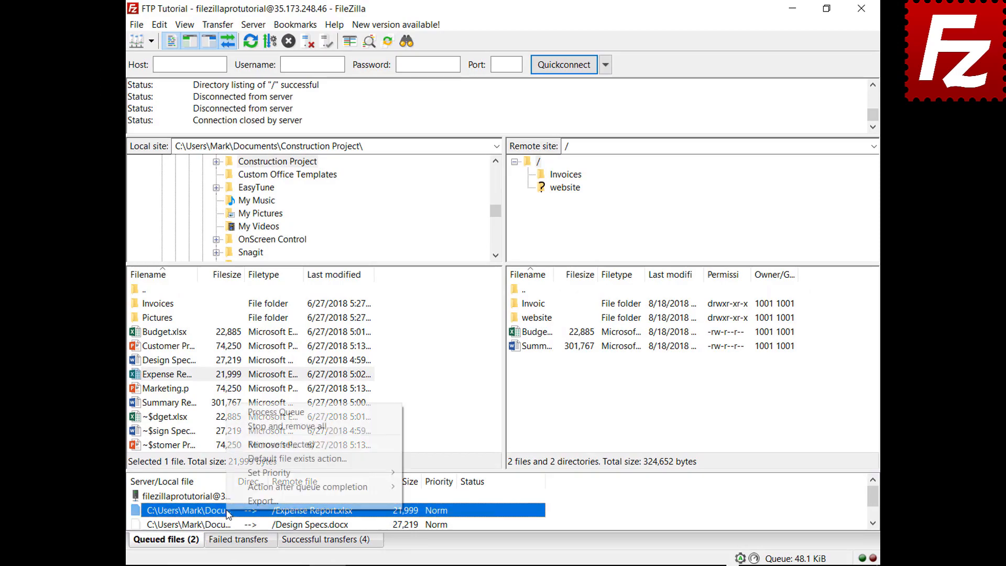
mouse_move(257, 478)
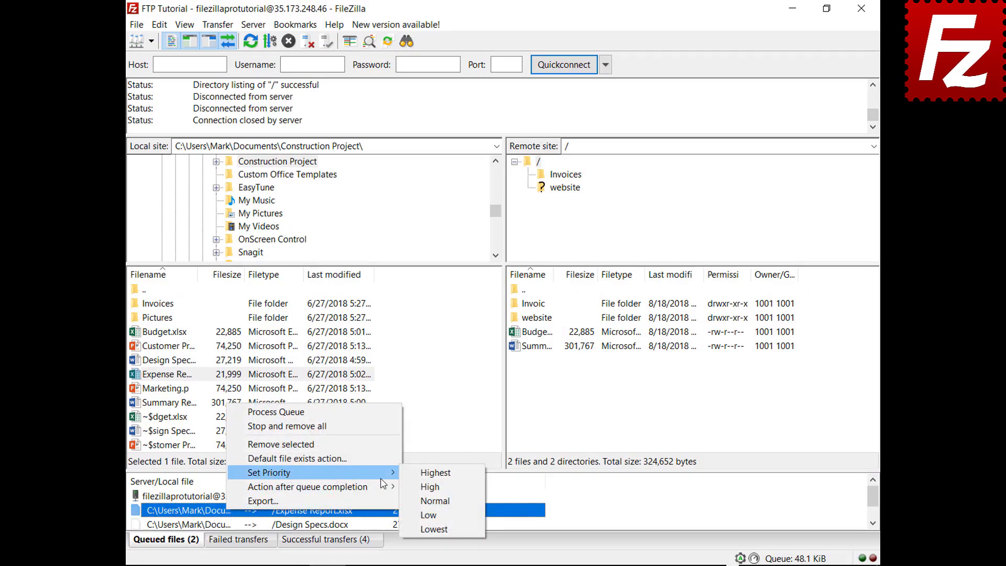
left_click(428, 473)
right_click(211, 497)
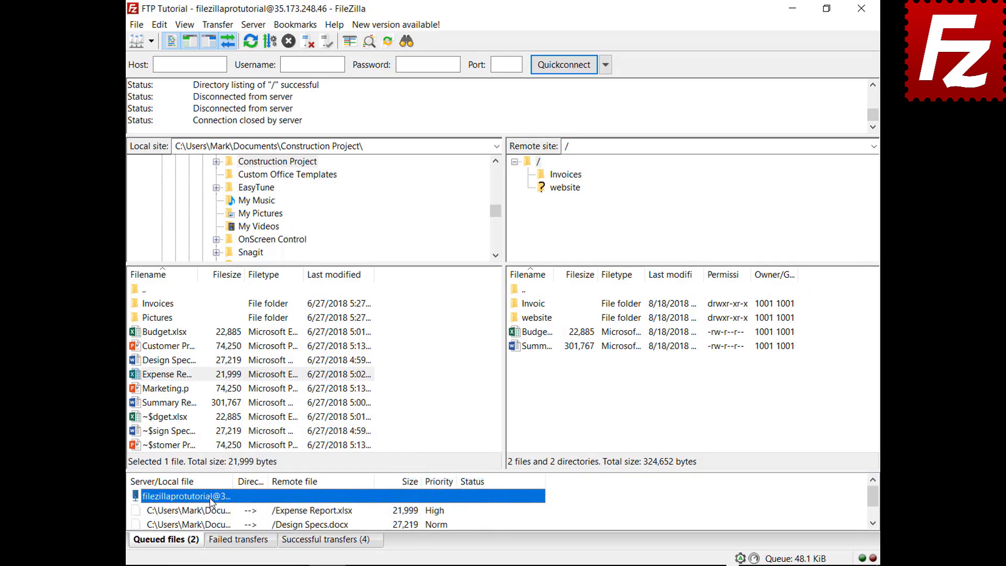
left_click(270, 405)
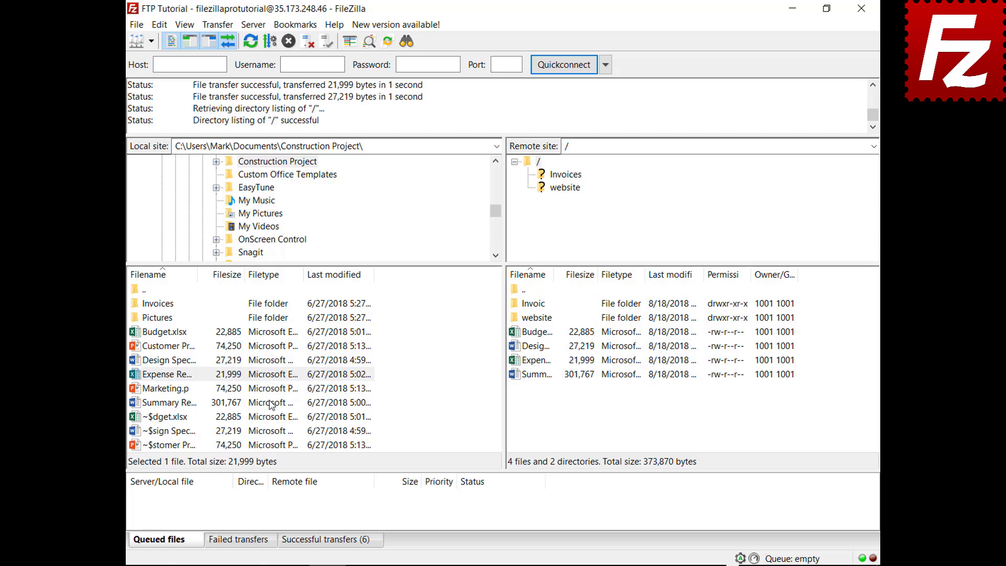
Add Budget.xlsx to the upload queue and check the default file exists action for uploads in the settings
right_click(194, 331)
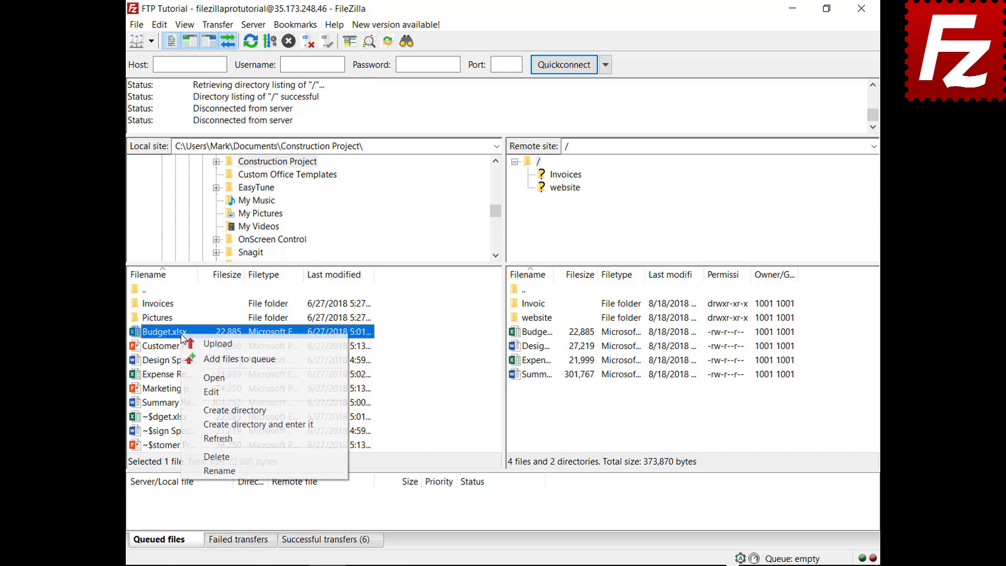
left_click(195, 359)
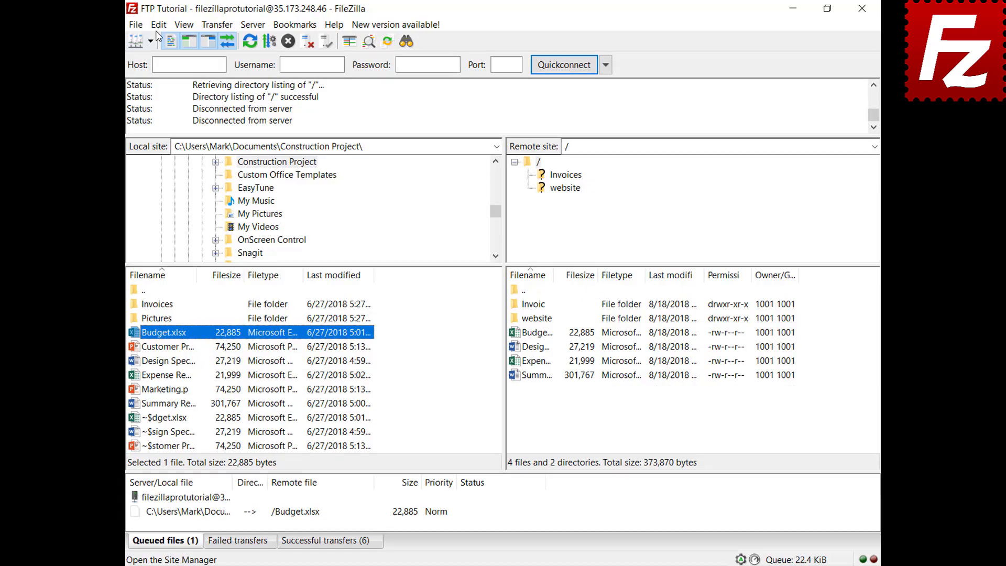
left_click(160, 24)
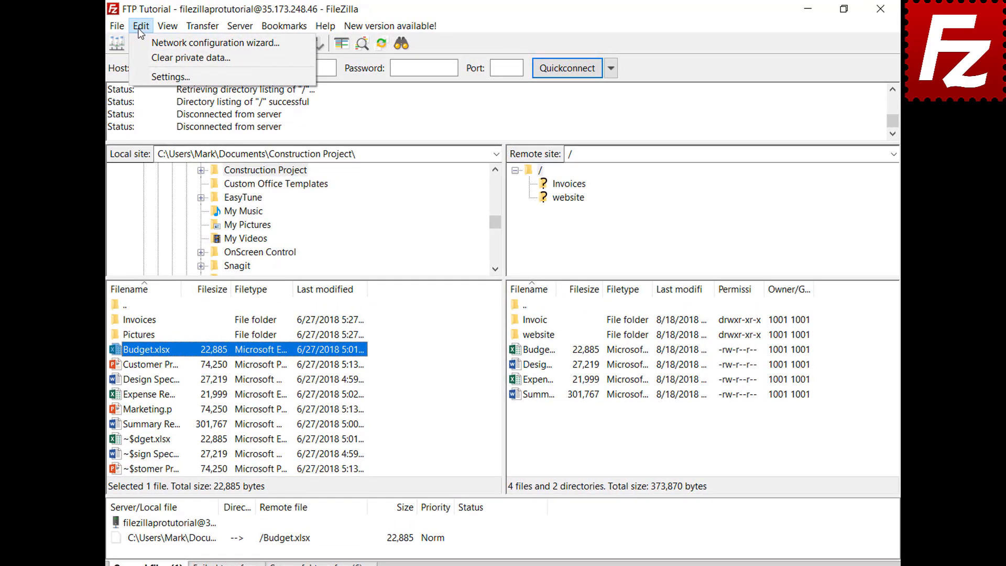
left_click(141, 76)
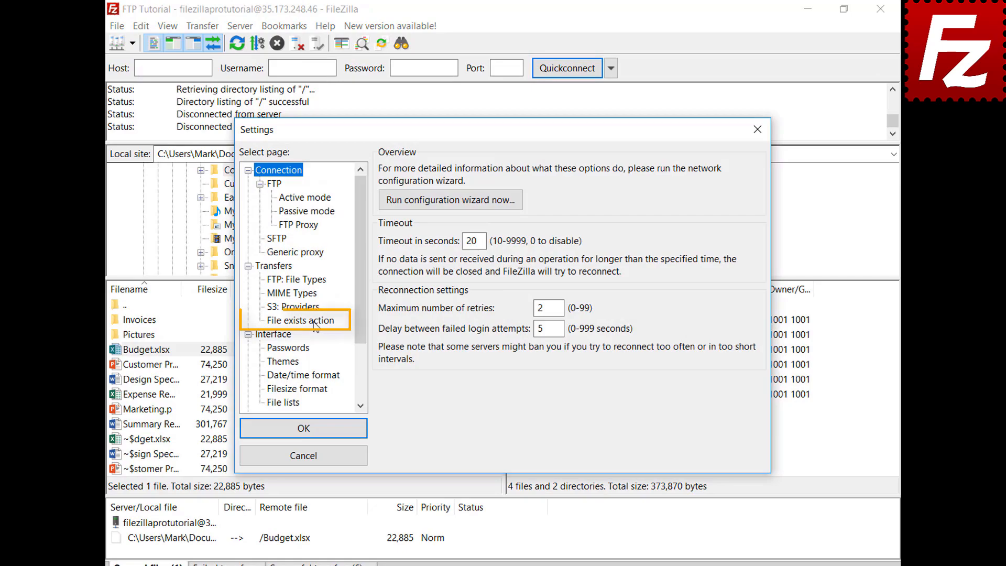
left_click(313, 321)
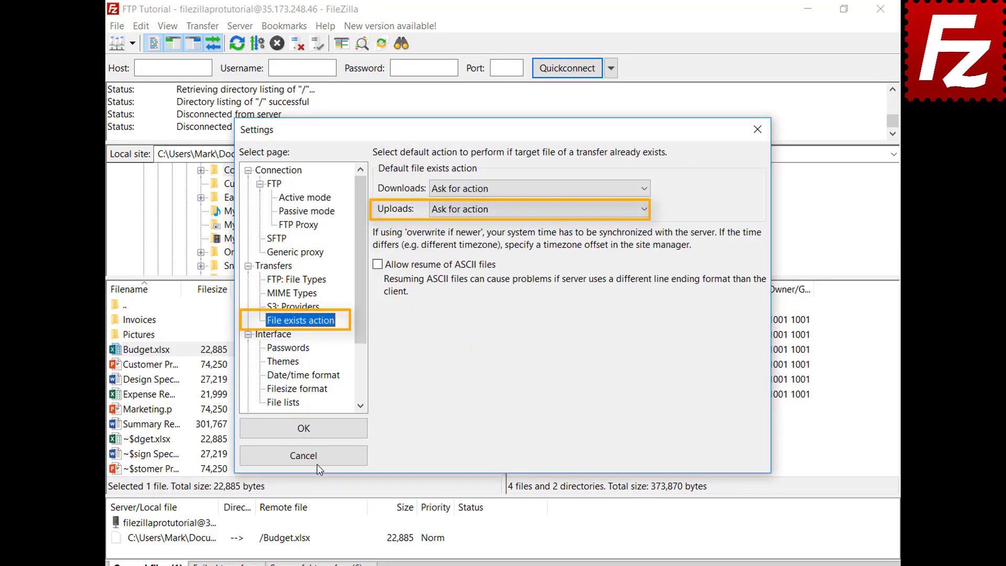
left_click(304, 460)
Set the file exists action of the queued Budget.xlsx upload to Overwrite file and process the queue
right_click(229, 517)
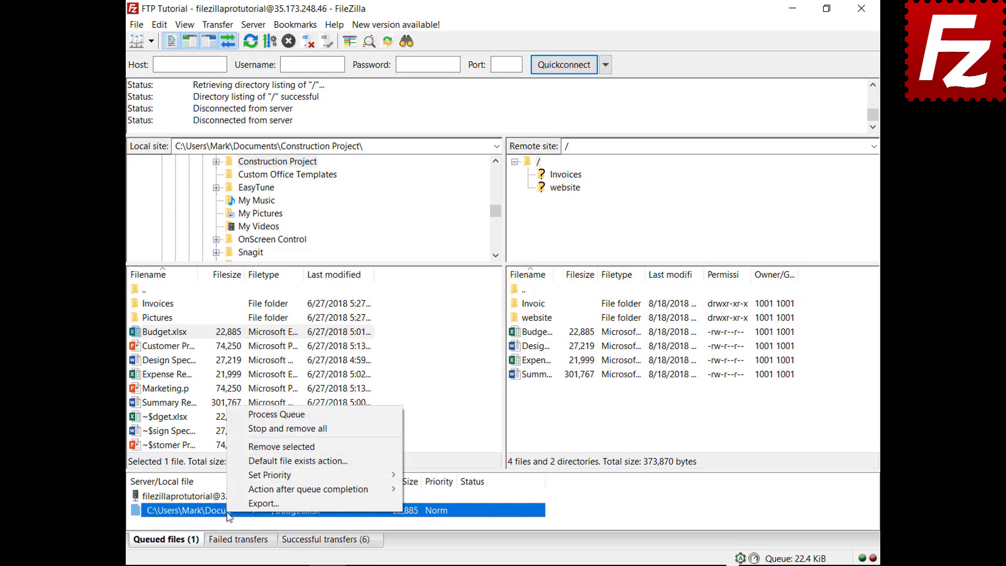
left_click(248, 463)
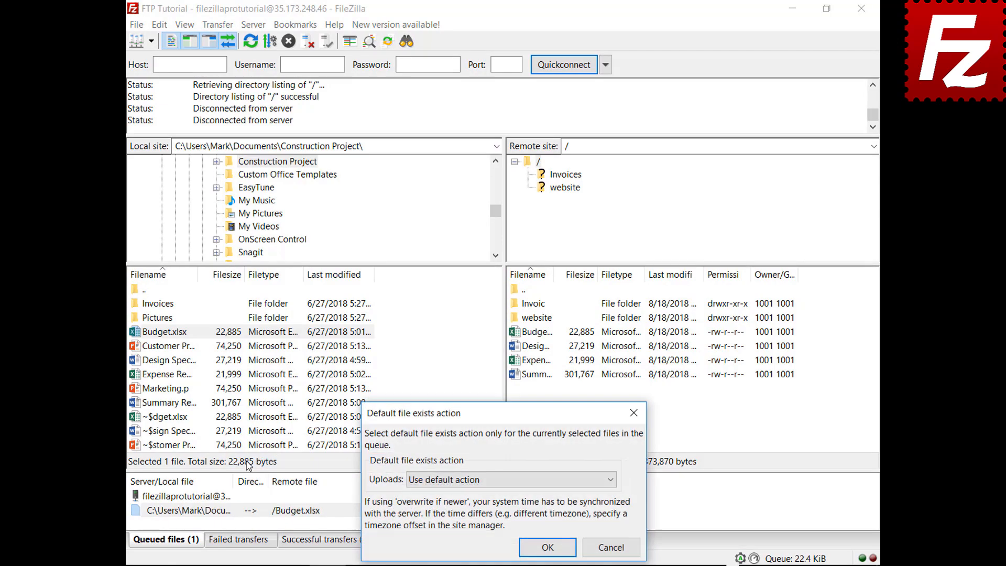
left_click(438, 480)
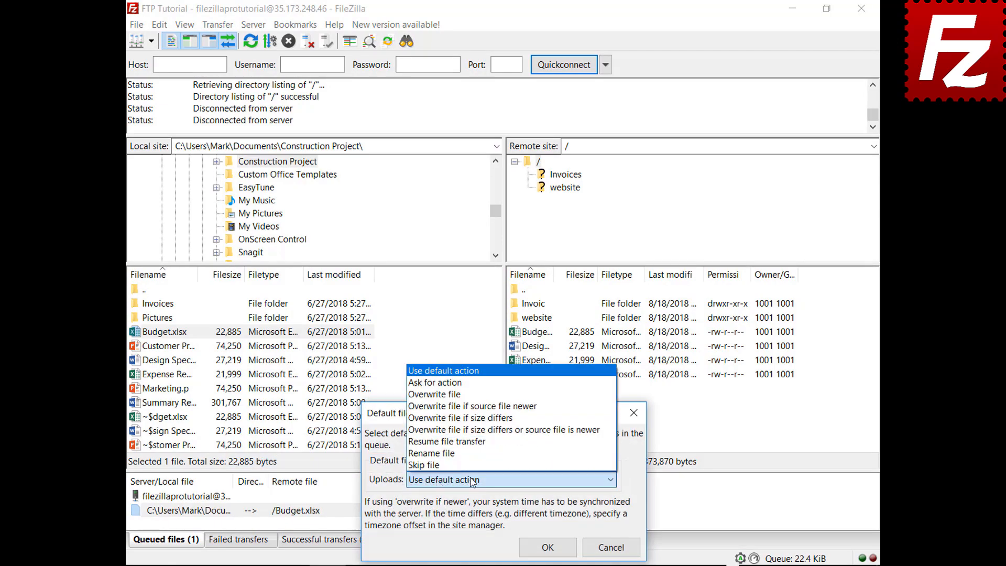
left_click(462, 400)
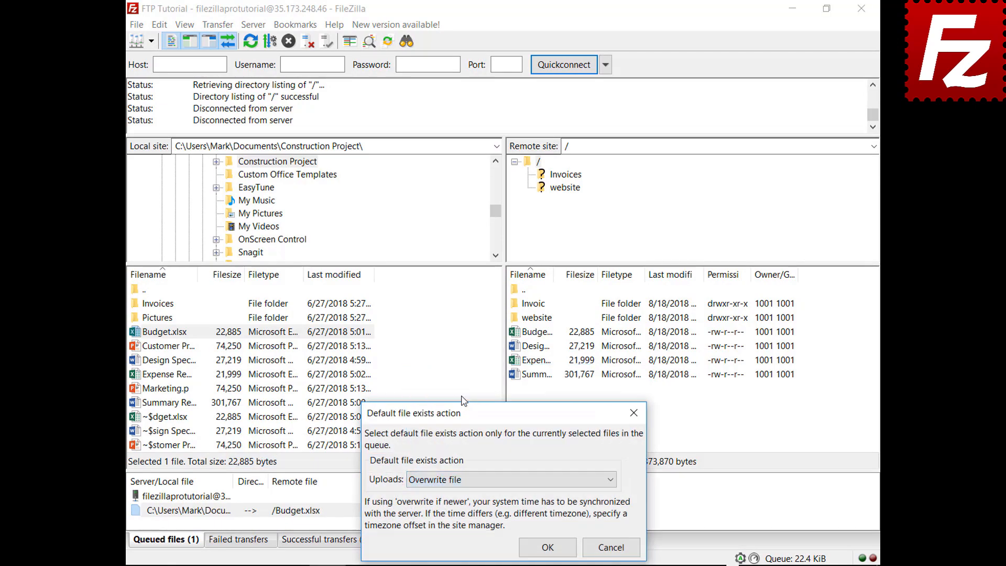
left_click(547, 549)
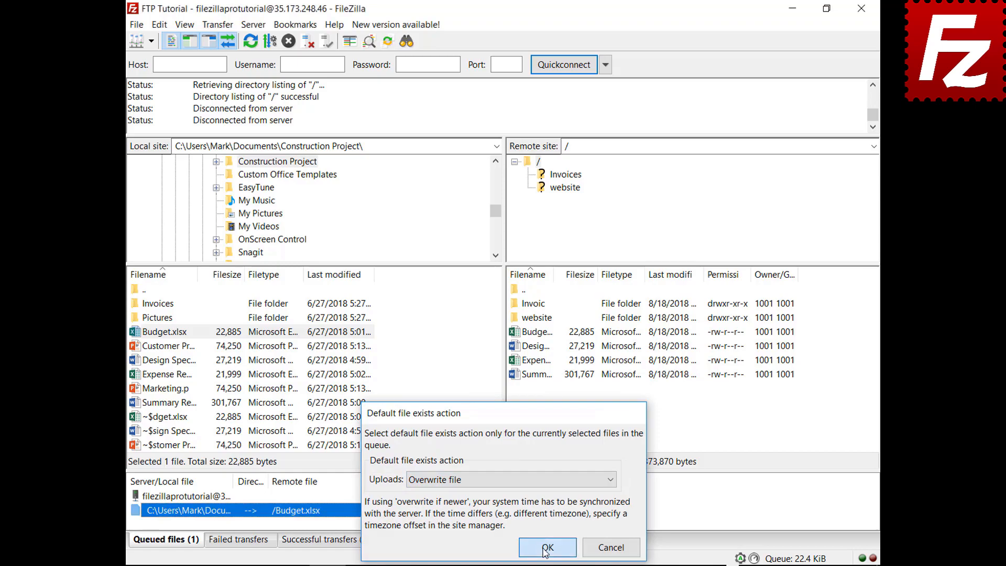
right_click(190, 498)
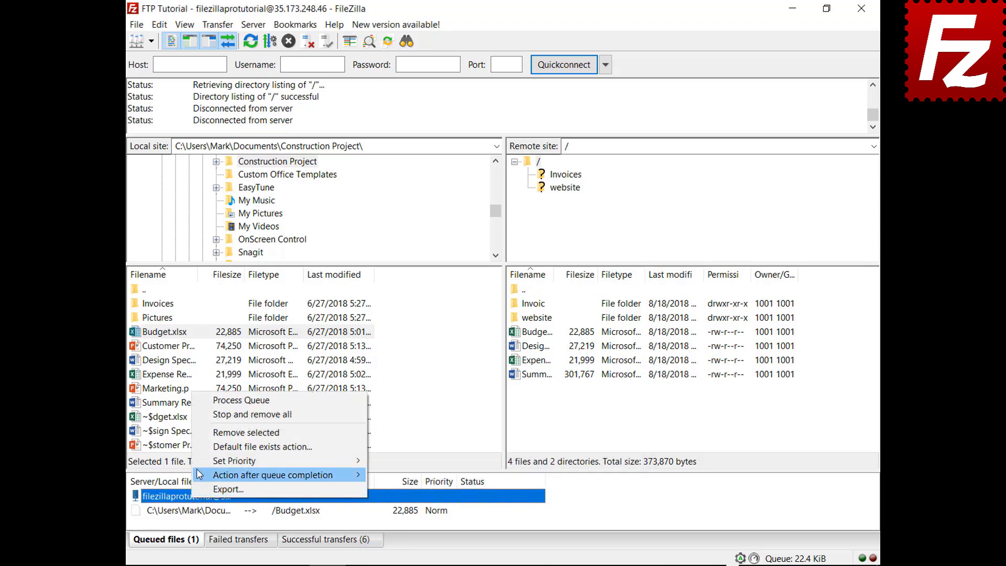
left_click(200, 400)
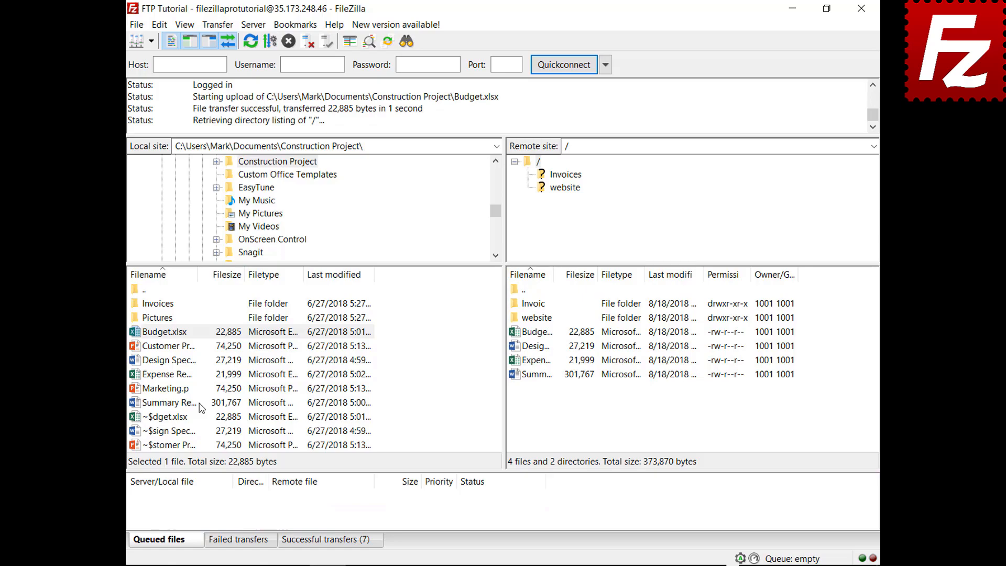
Add the Marketing presentation to the upload queue and show the actions available after queue completion
right_click(169, 390)
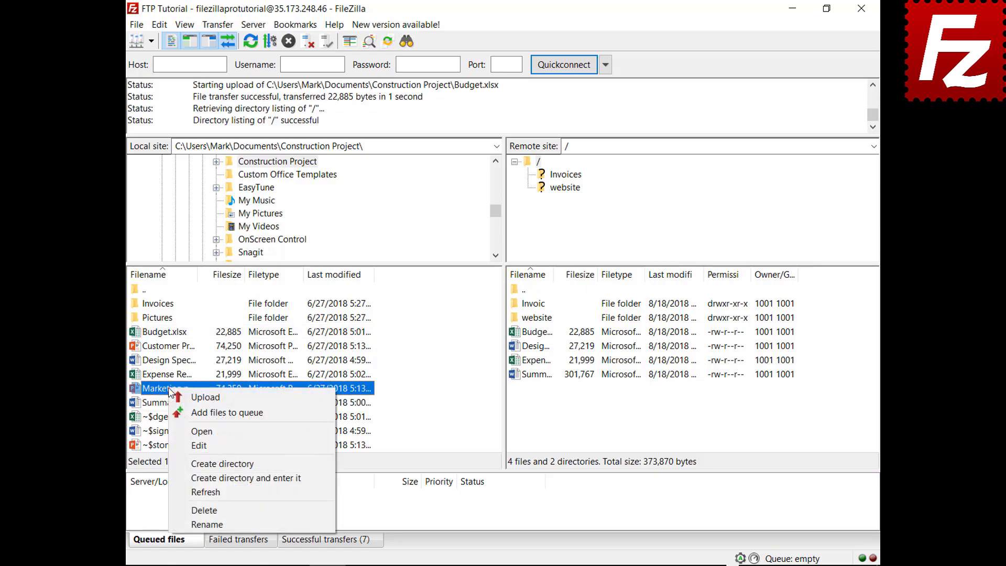
left_click(184, 413)
right_click(199, 514)
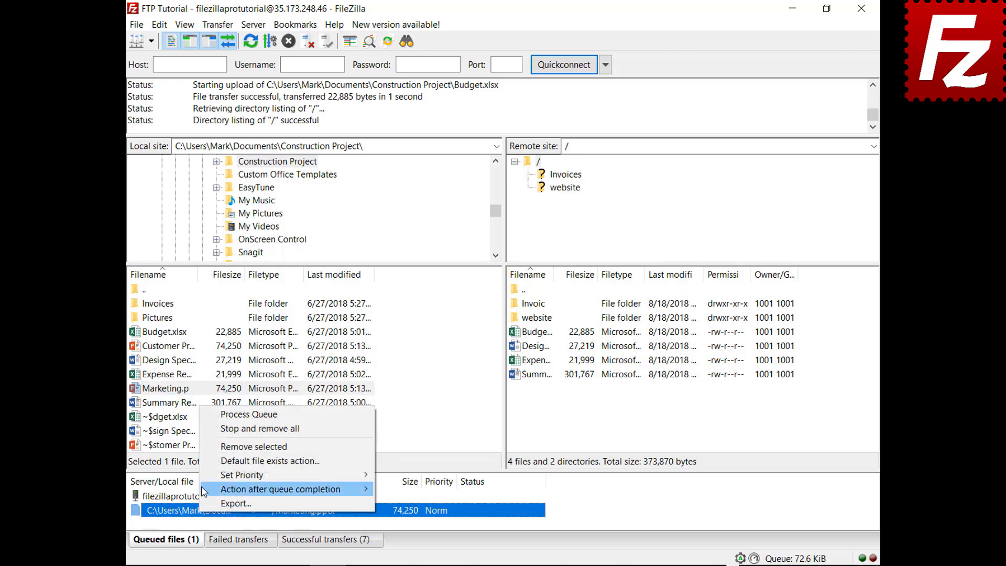
mouse_move(314, 489)
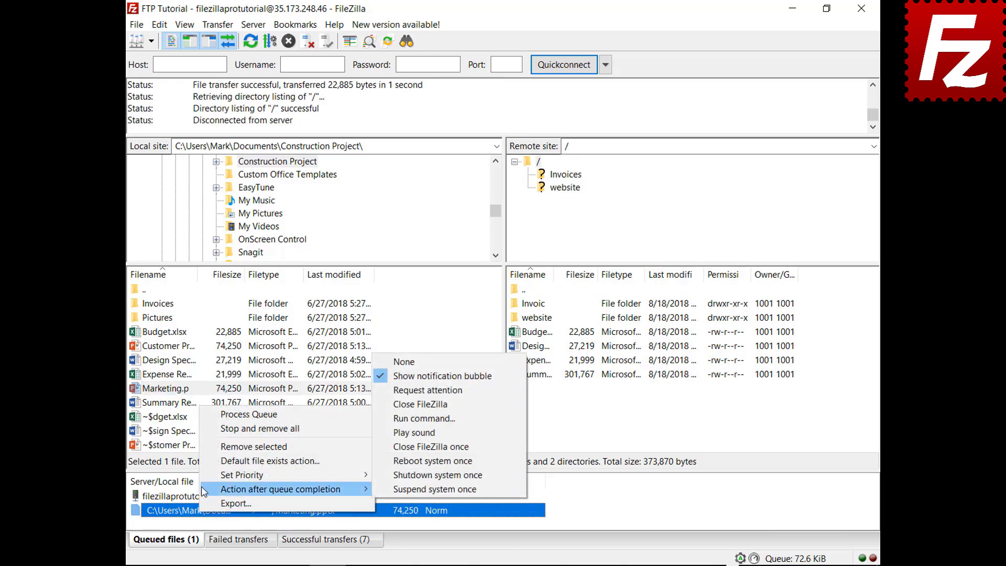
Set the action after queue completion to Close FileZilla and process the queue
left_click(393, 404)
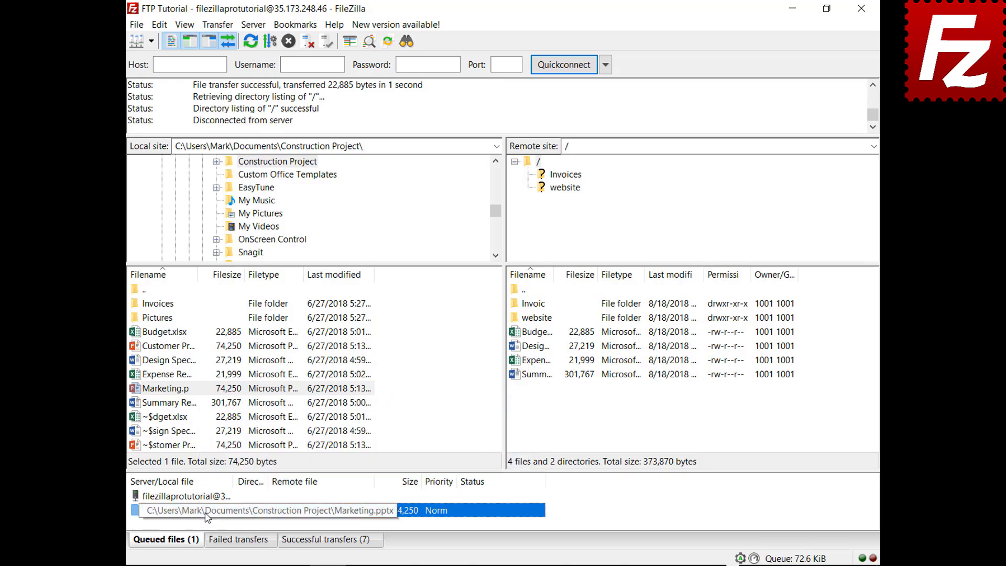
right_click(206, 497)
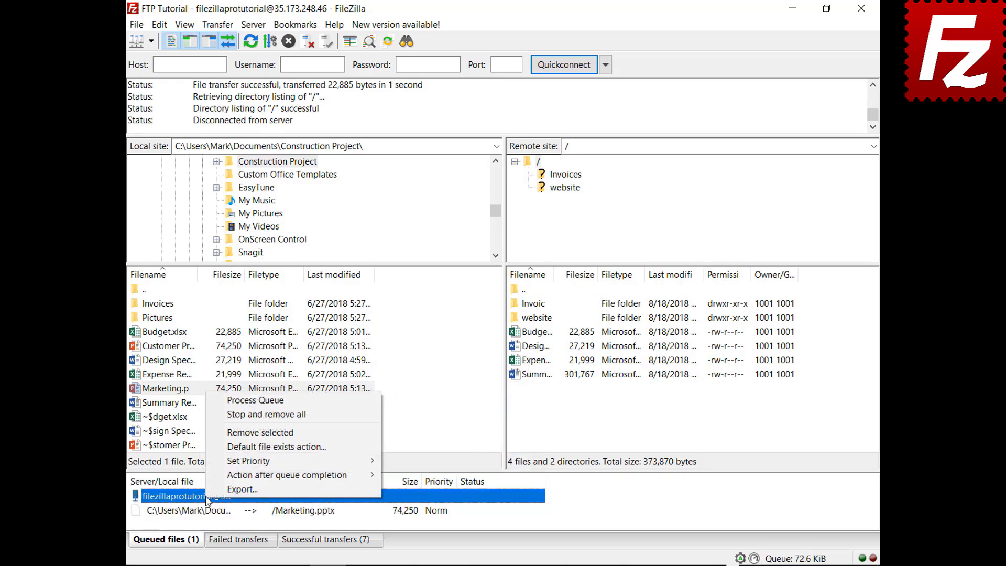
left_click(239, 404)
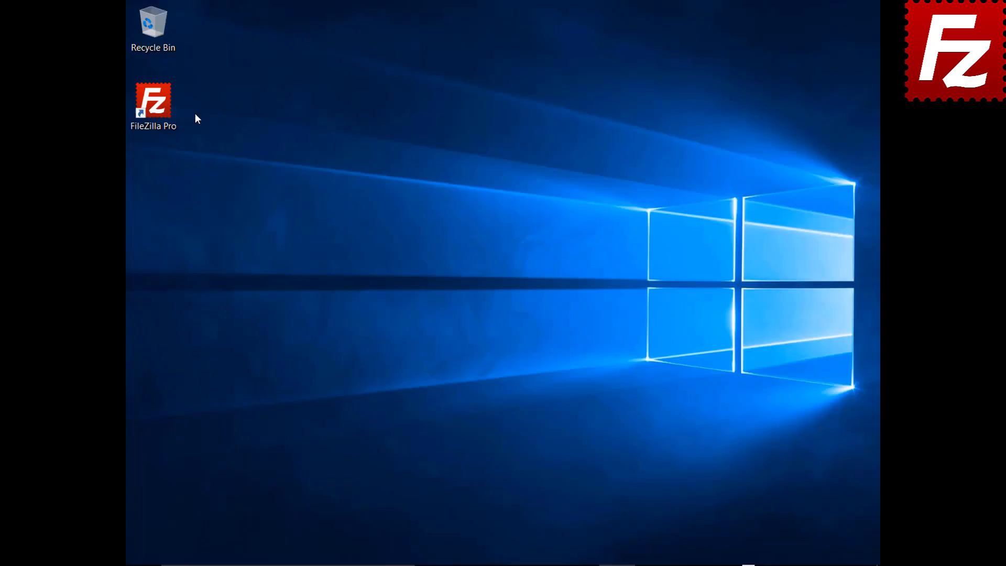
Launch FileZilla Pro from the desktop and connect to the saved FTP Tutorial site
double_click(159, 109)
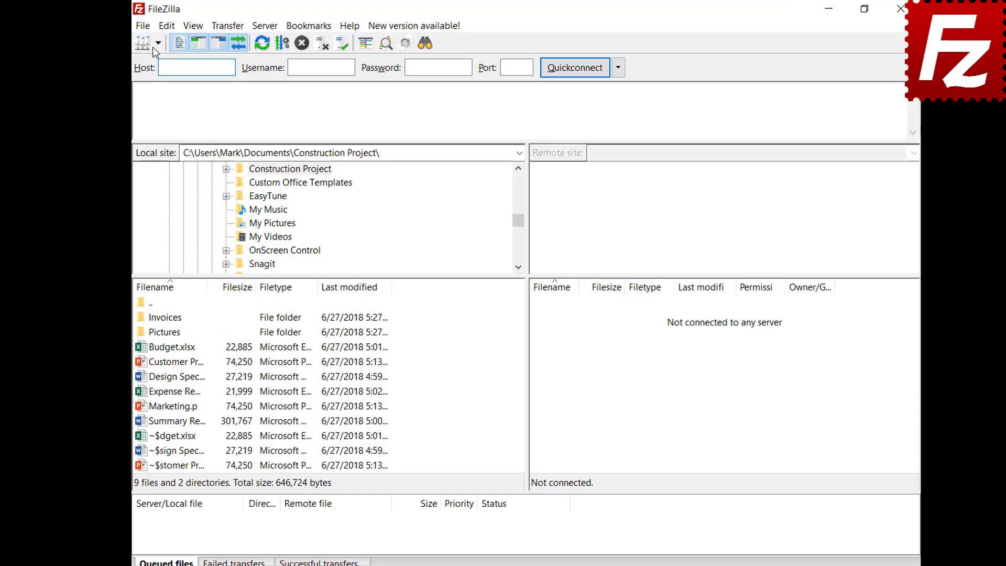
left_click(156, 44)
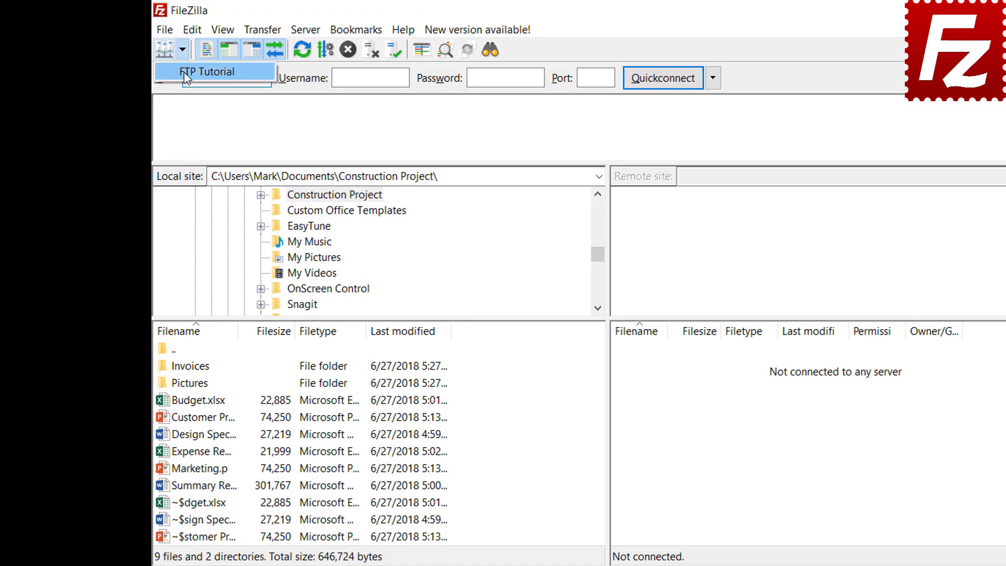
left_click(170, 63)
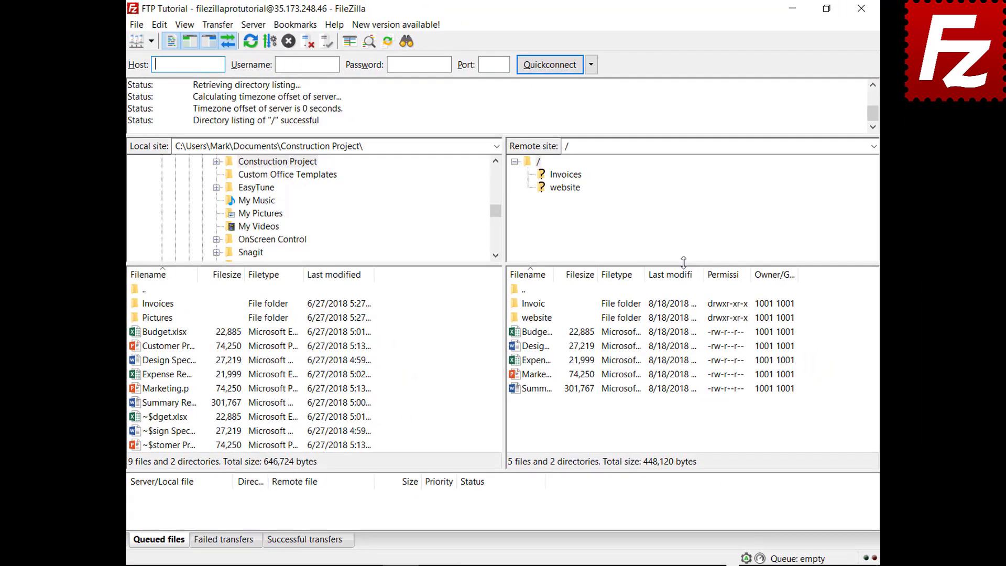
Add the local Pictures folder's files to the transfer queue without uploading them yet
left_click(192, 372)
right_click(165, 320)
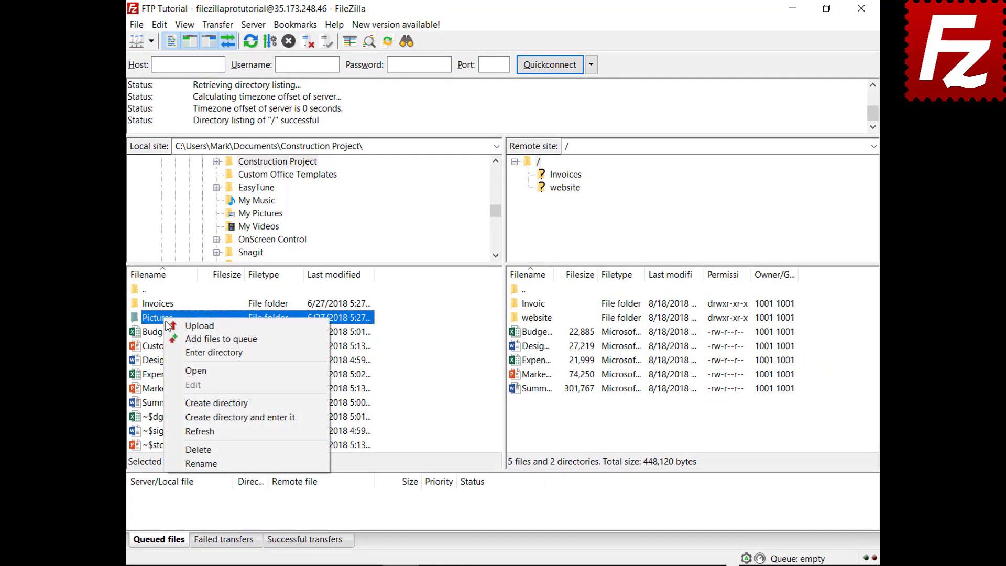
left_click(172, 340)
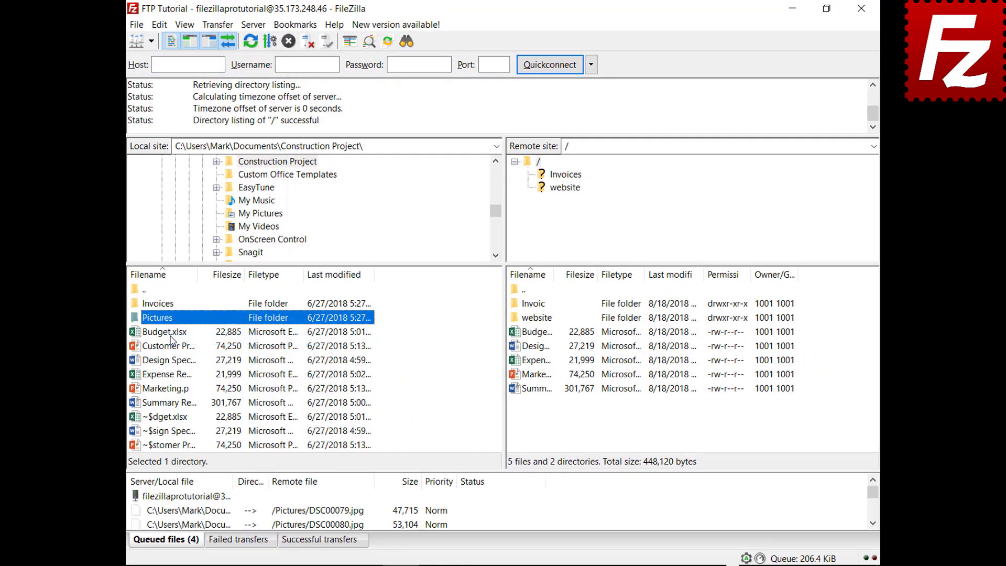
Close and relaunch FileZilla Pro, and process the saved queue of Pictures files
left_click(861, 9)
double_click(162, 110)
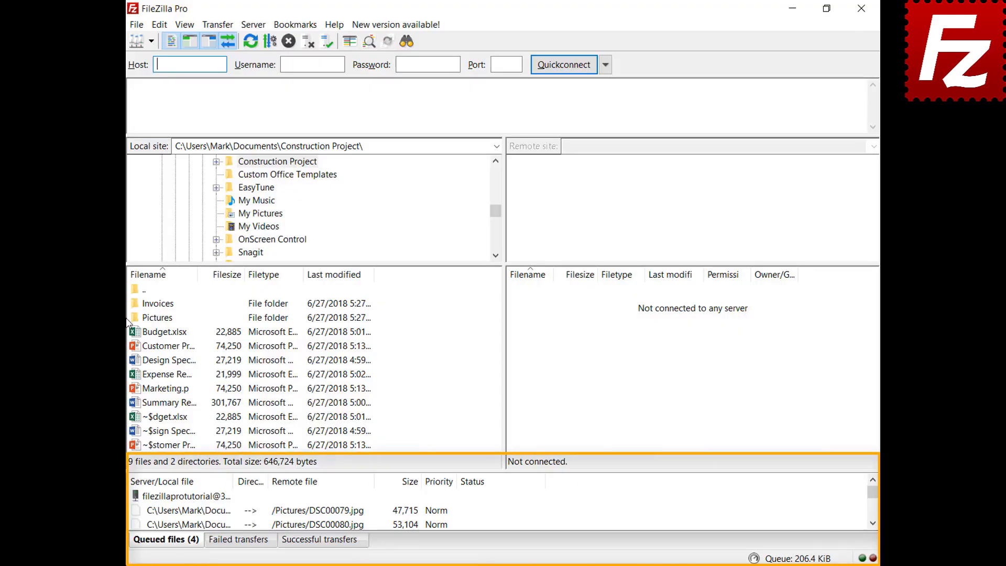
right_click(200, 499)
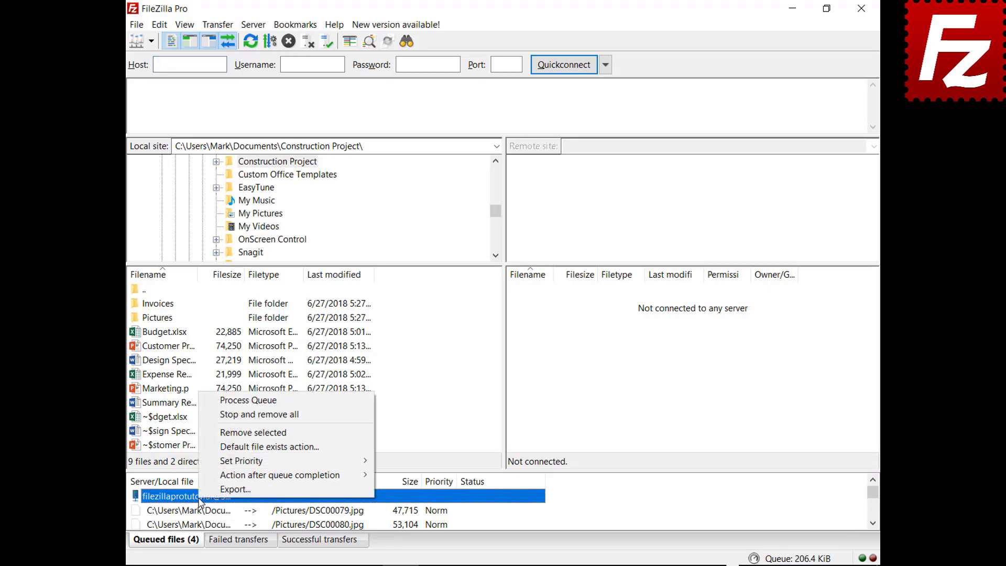
left_click(221, 402)
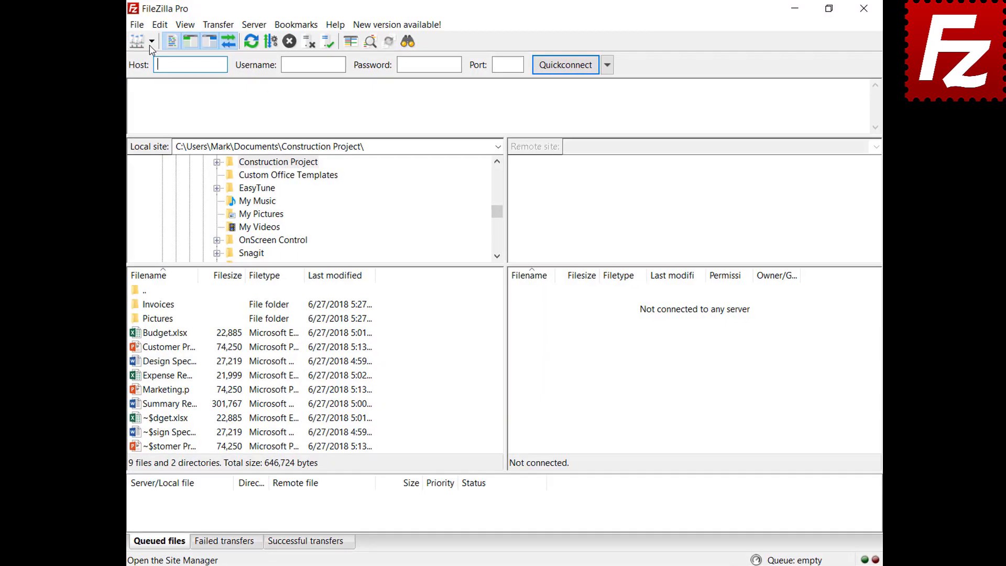
Connect to the saved FTP Tutorial site and add the local Marketing.pptx file to the transfer queue
left_click(143, 42)
left_click(178, 70)
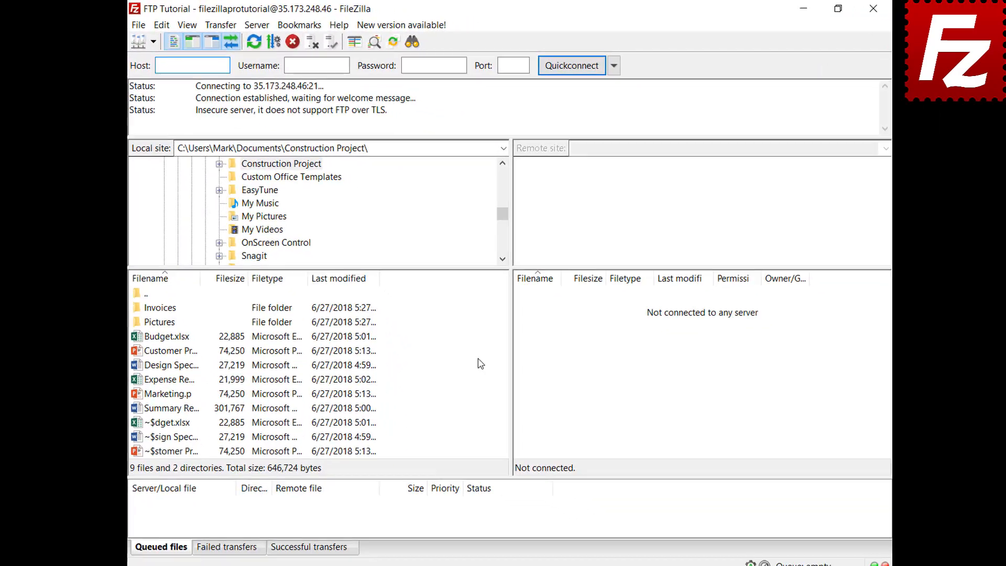
right_click(165, 396)
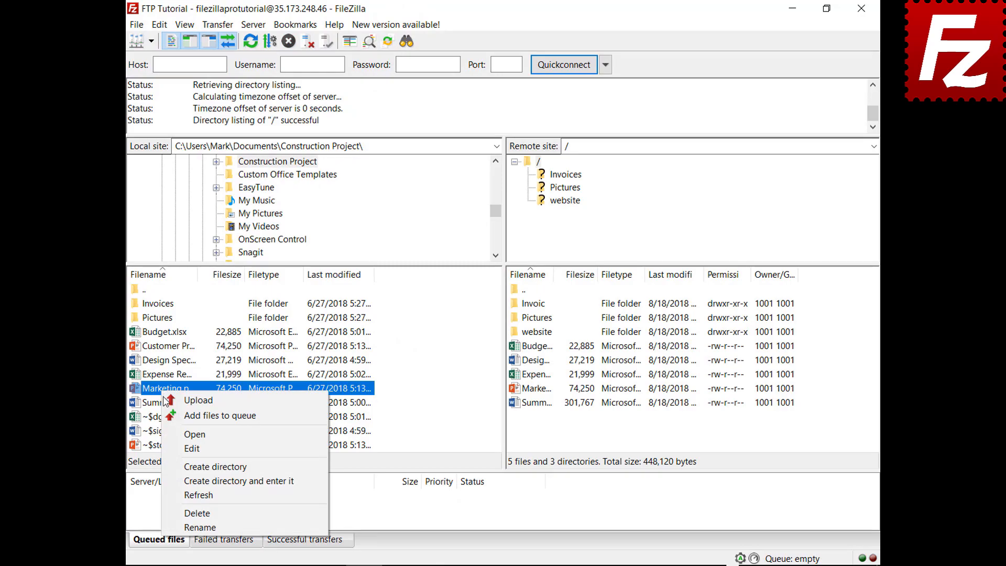
left_click(200, 415)
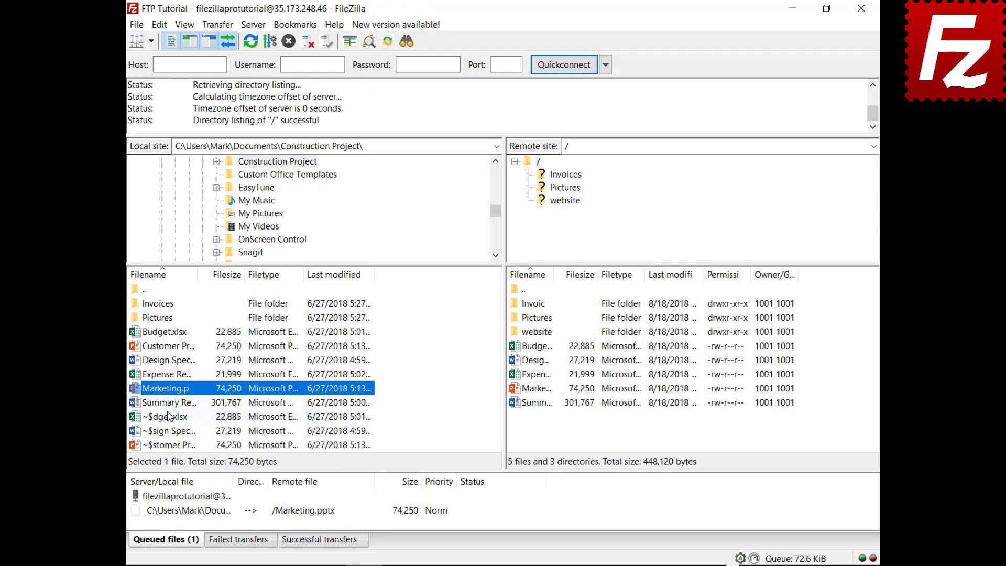
Clear the queued Marketing.pptx transfer from the queue
right_click(200, 516)
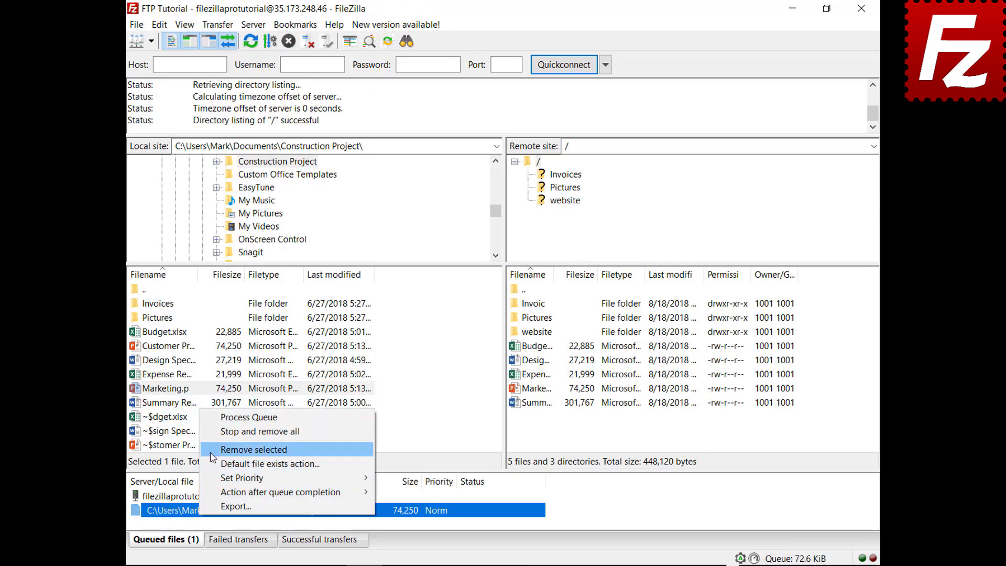
left_click(214, 435)
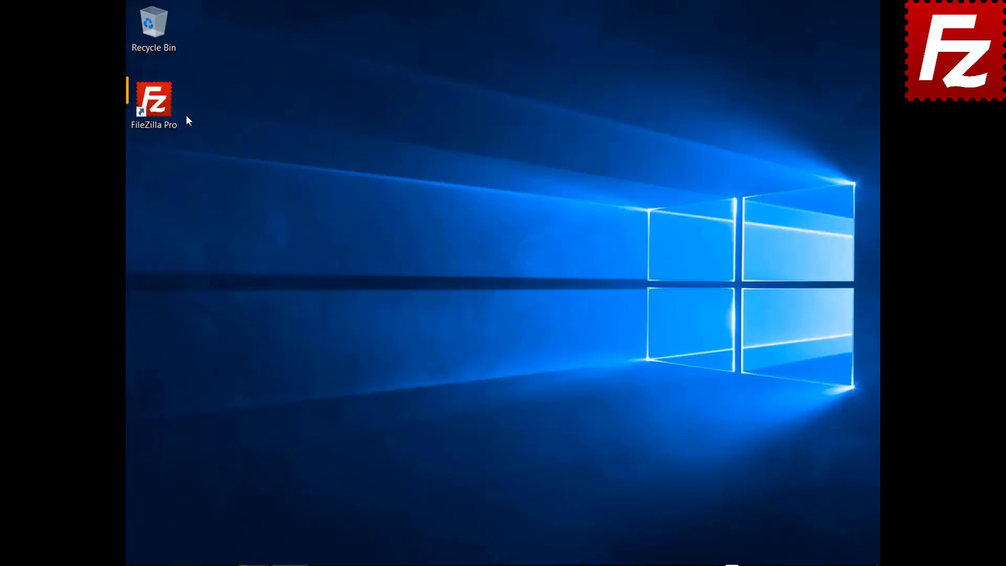
Launch FileZilla Pro from the desktop and connect to the saved FTP Tutorial site
double_click(166, 99)
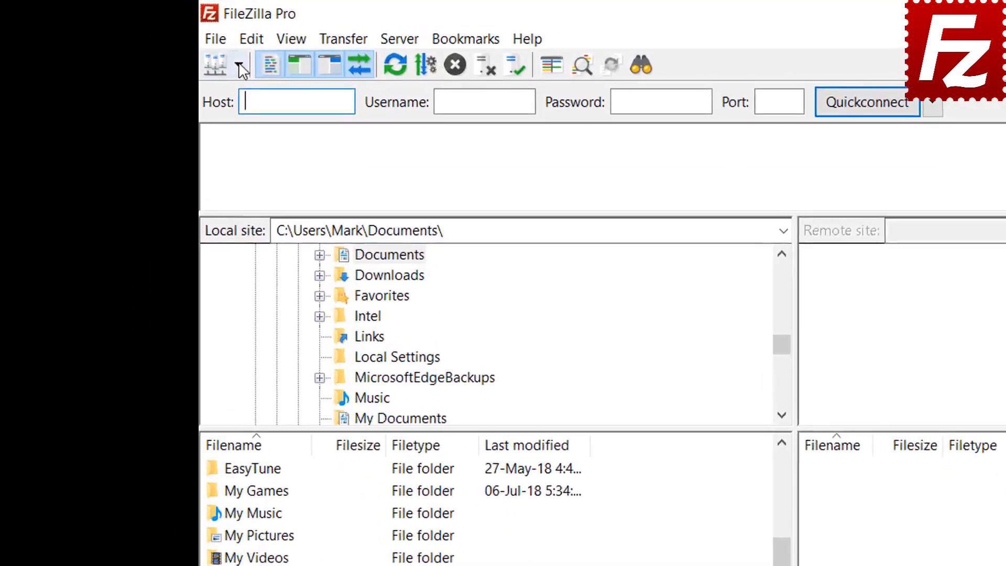
left_click(151, 41)
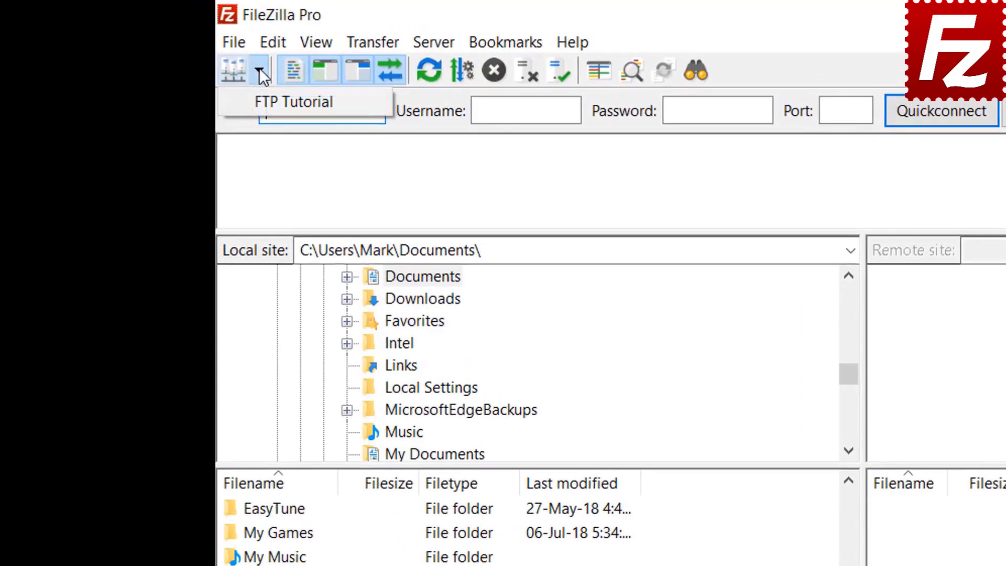
left_click(271, 102)
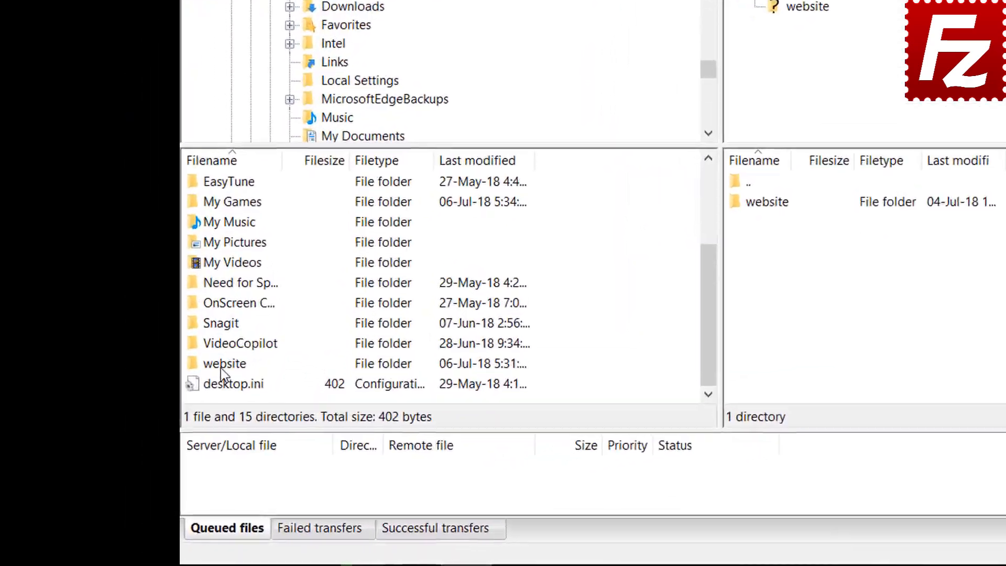
Open the website folder on both the local and the remote site
double_click(221, 365)
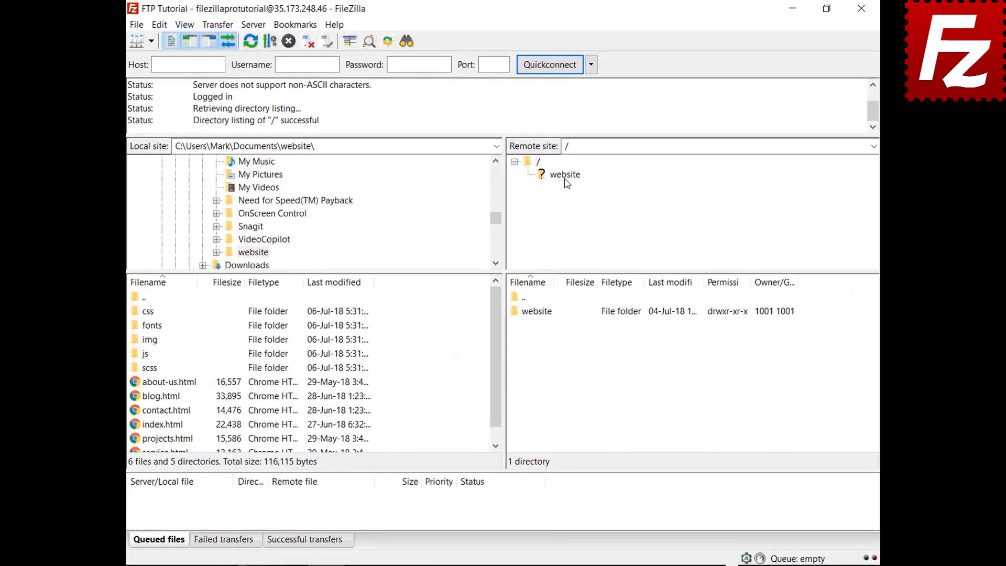
left_click(565, 176)
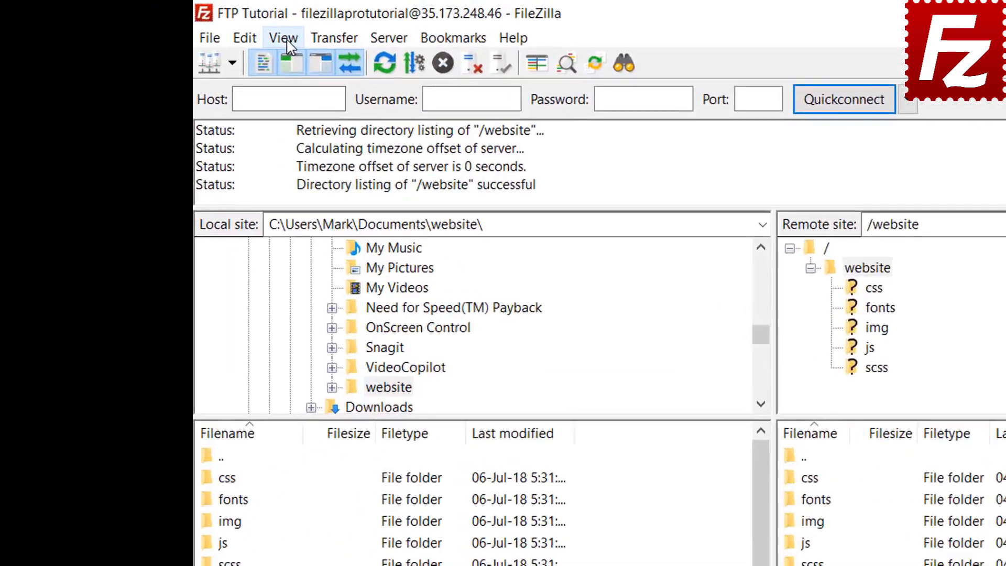
Enable directory comparison for the two website folders and review the highlighted differences down the file lists
left_click(184, 25)
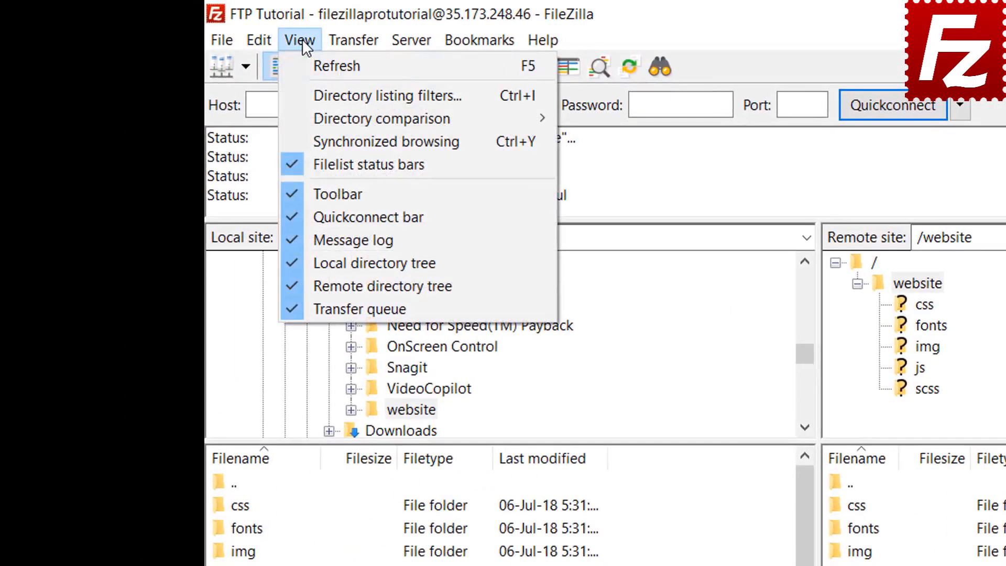
mouse_move(318, 114)
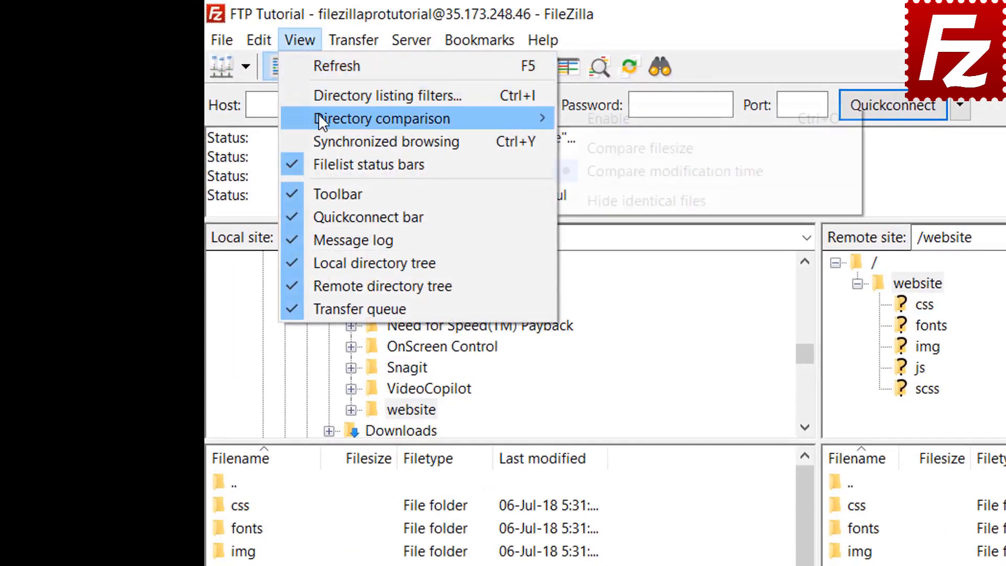
left_click(577, 115)
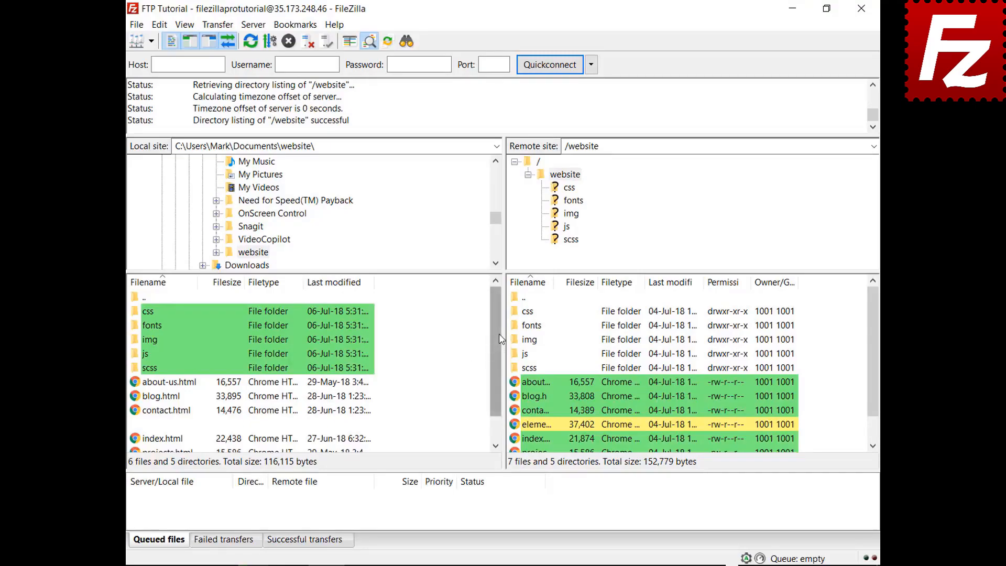
left_click_drag(499, 338, 497, 389)
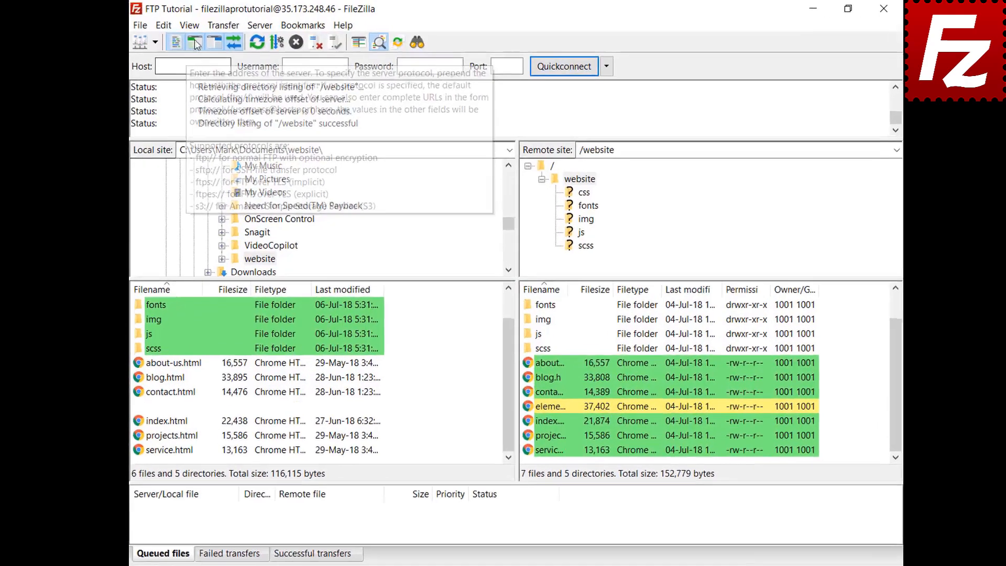
Switch the directory comparison of the website folders to compare by filesize
left_click(185, 25)
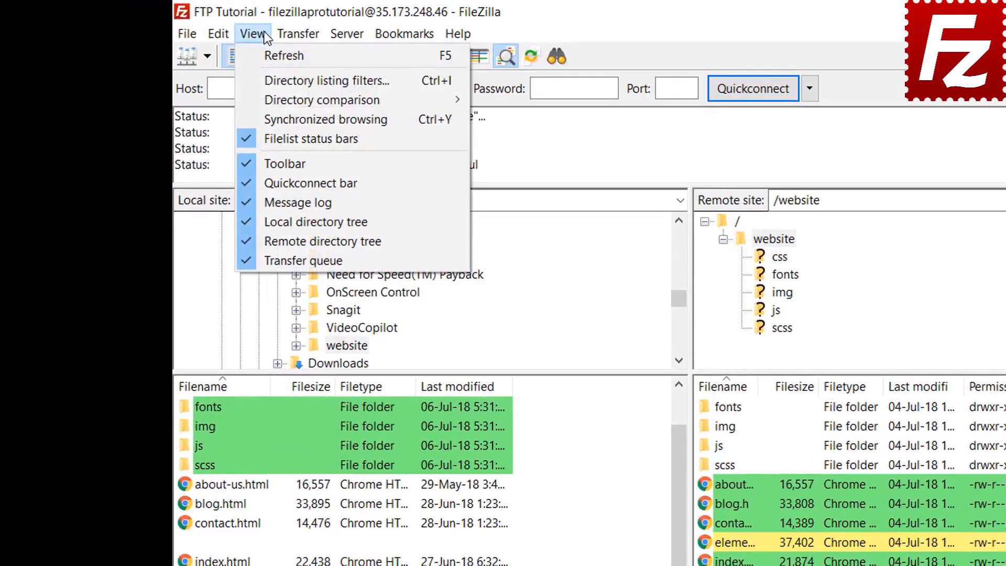
mouse_move(281, 97)
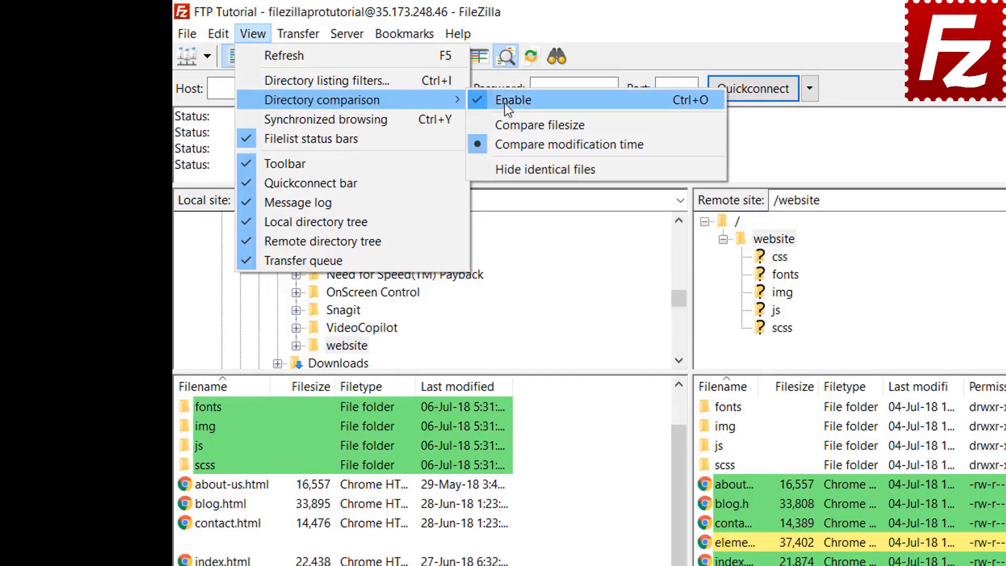
left_click(534, 124)
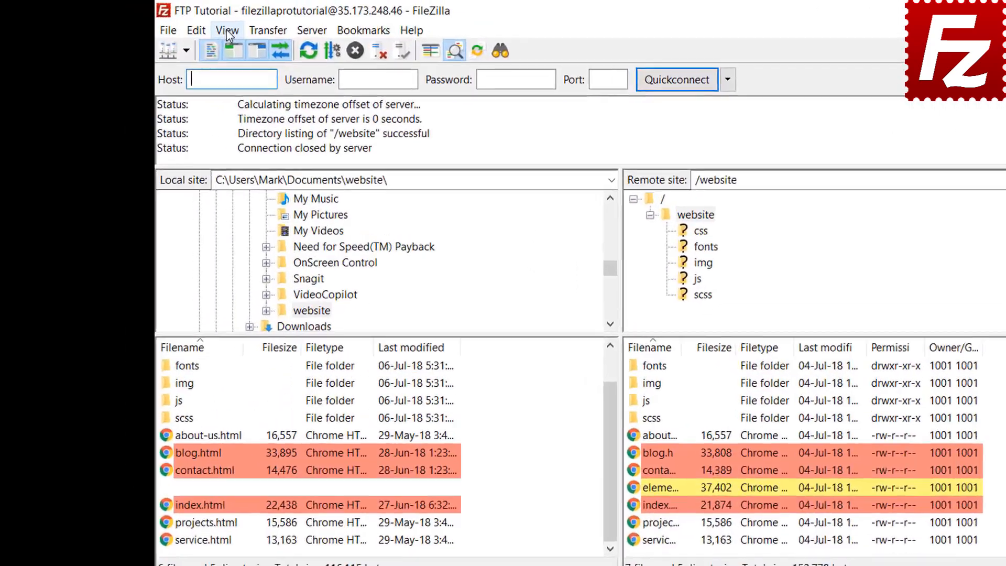
Enable synchronized browsing and try it by opening the local css folder and the remote img folder
left_click(184, 24)
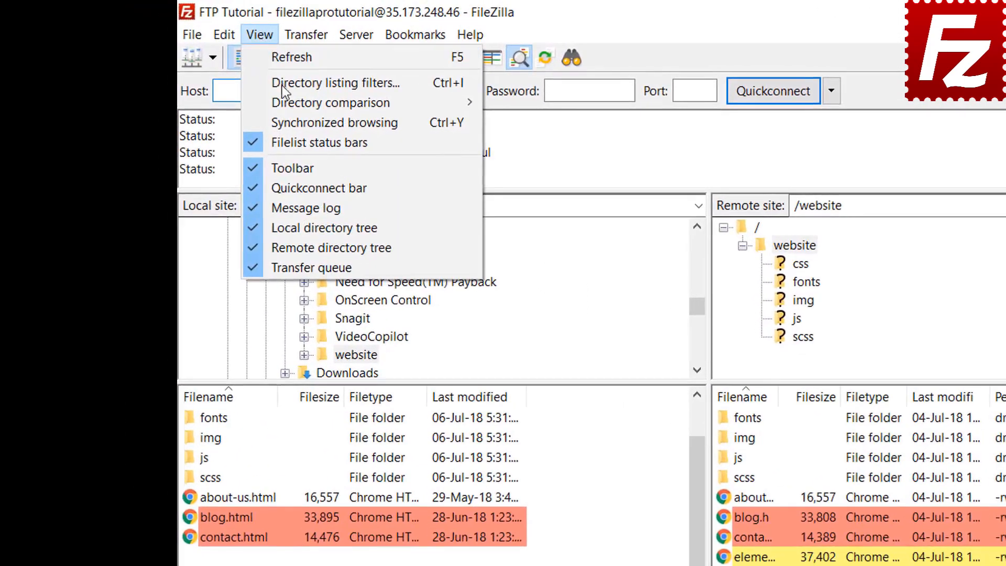
left_click(291, 120)
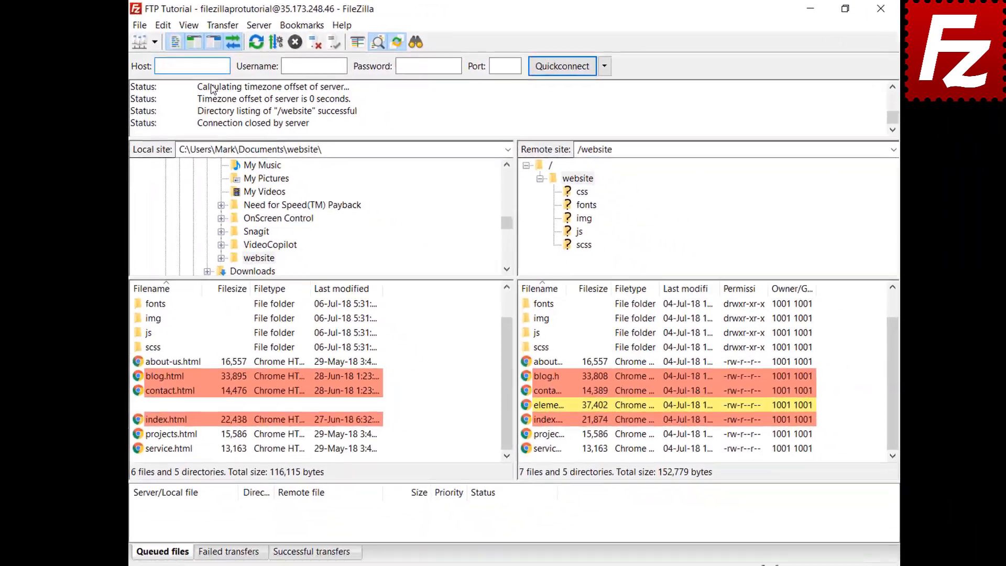
left_click(153, 318)
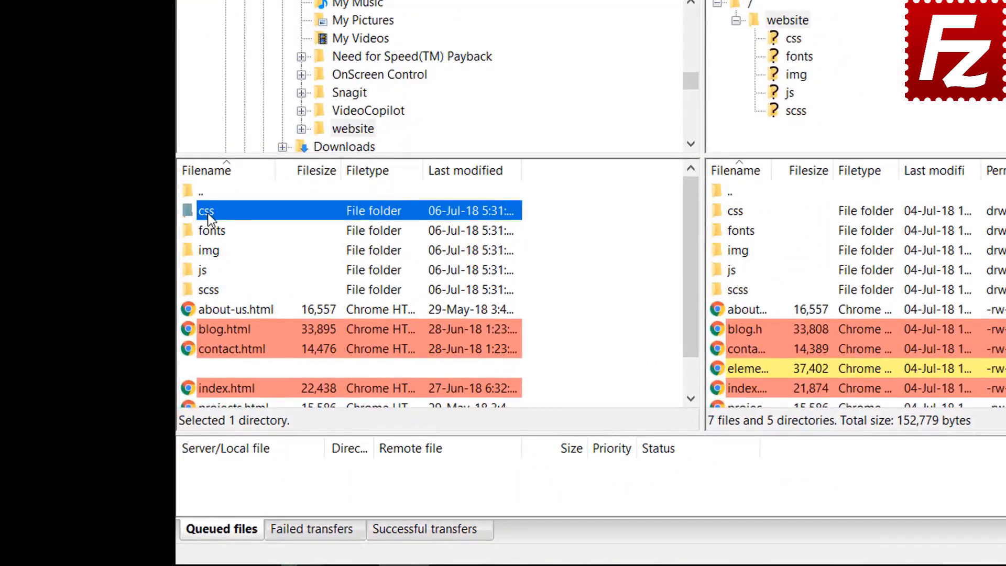
double_click(208, 212)
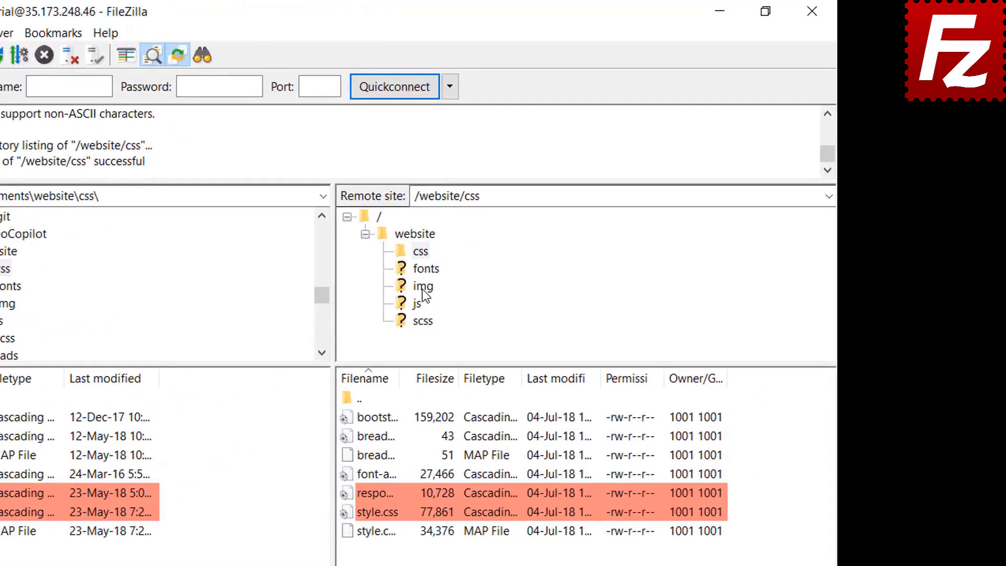
left_click(423, 287)
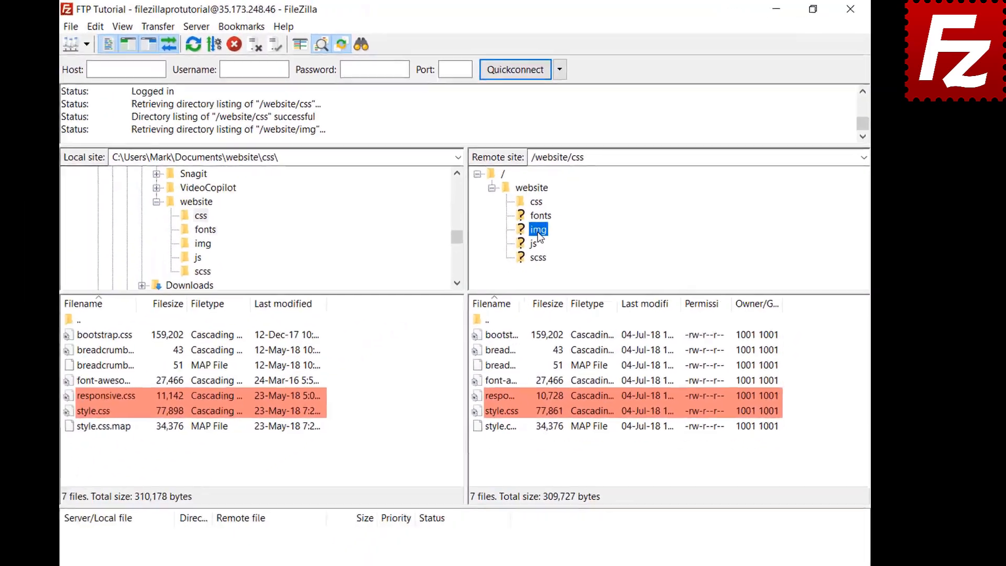
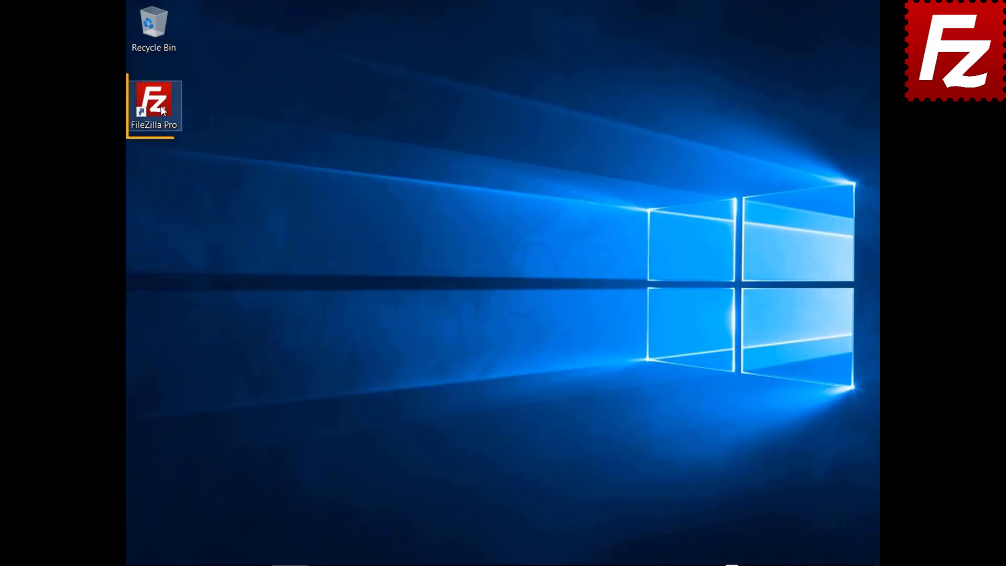
Launch FileZilla Pro and connect to the saved FTP Tutorial site
double_click(160, 105)
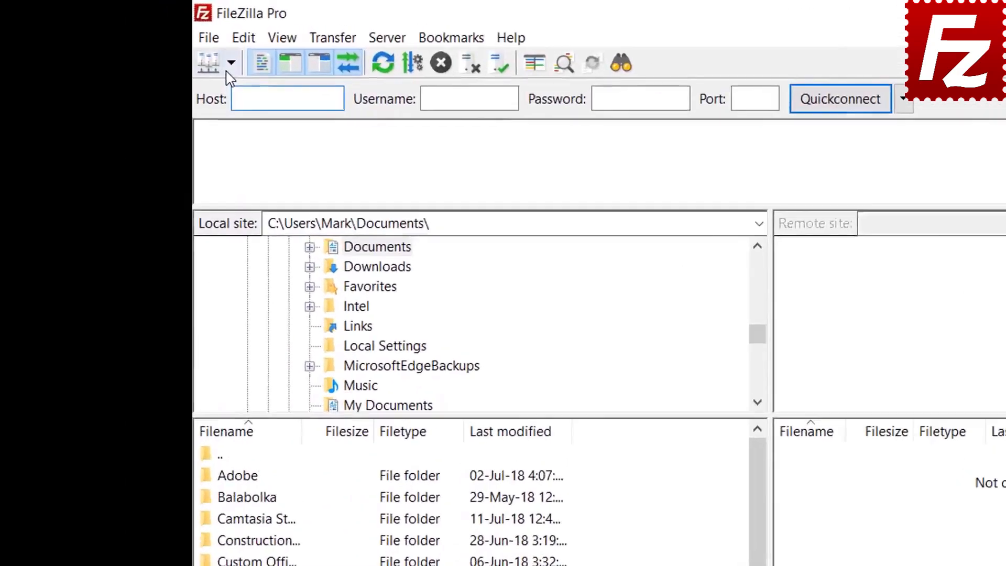
left_click(158, 43)
left_click(162, 59)
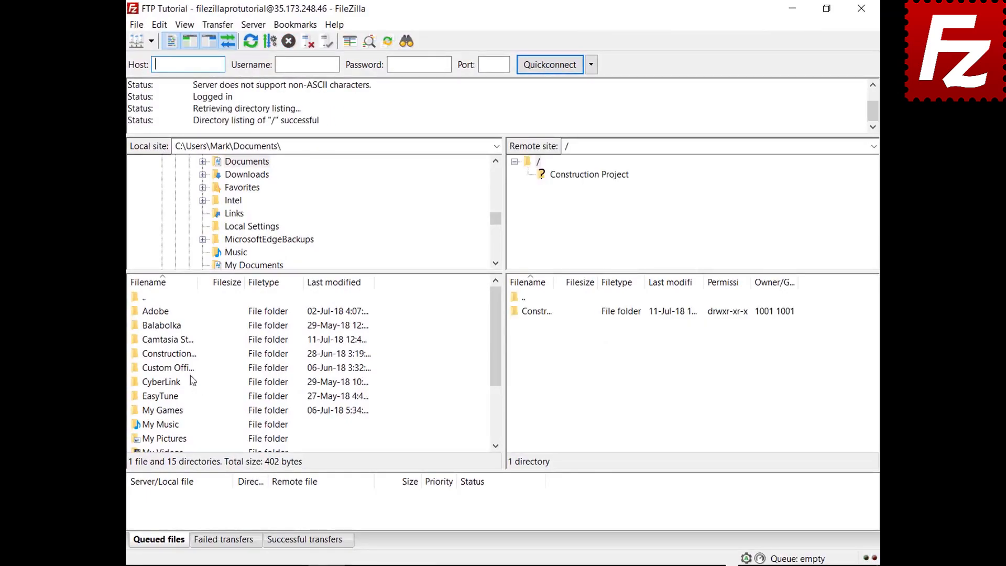
Open the Construction Project folder on both the local and the remote site
double_click(181, 355)
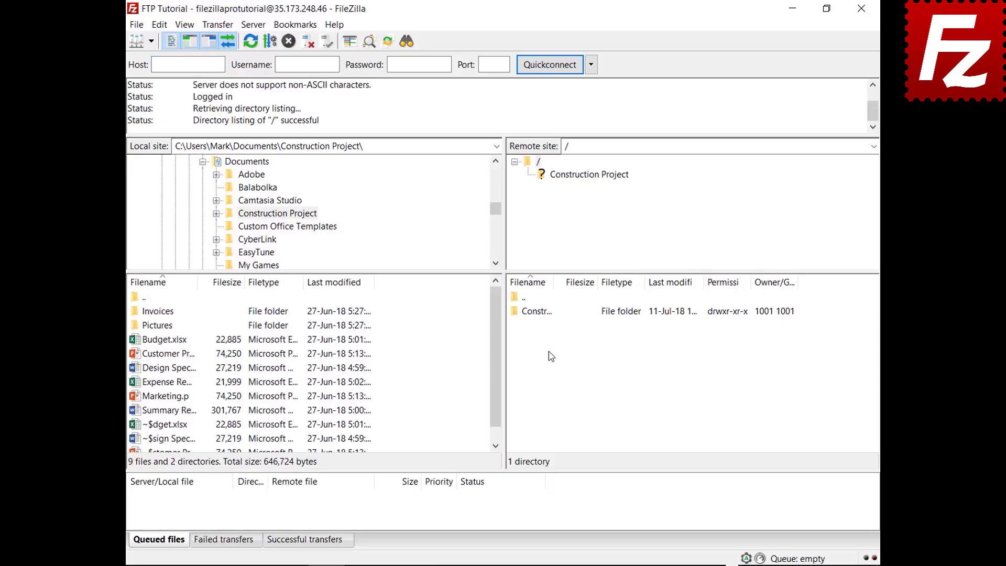
double_click(548, 313)
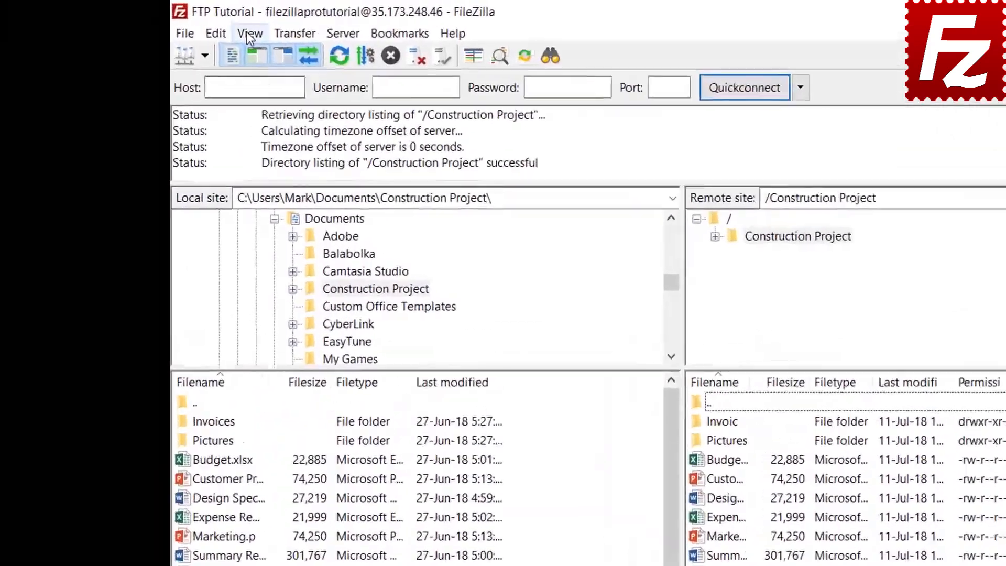
Create a new directory listing filter named "Microsoft Office Temporaries" in the filter rules
left_click(184, 24)
left_click(288, 90)
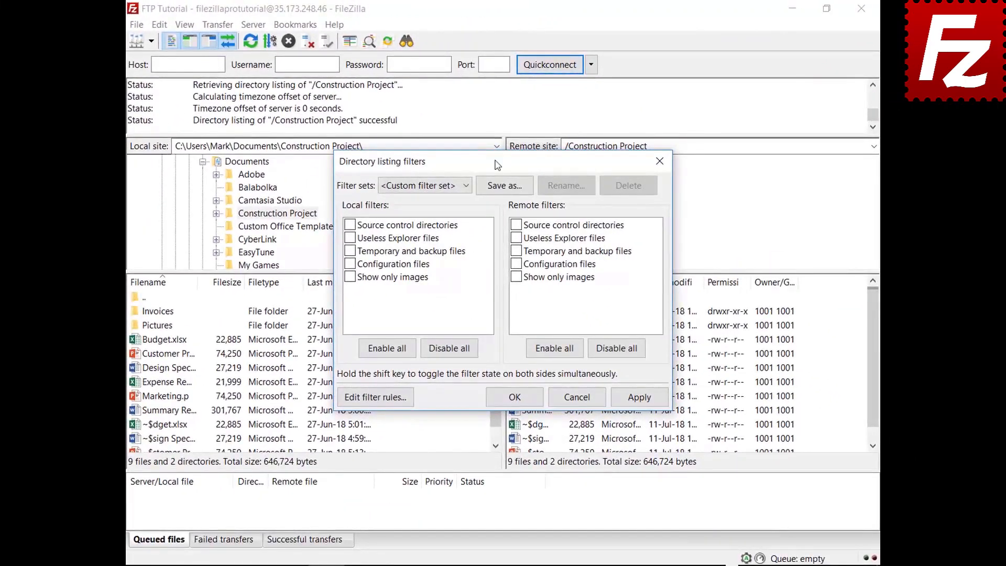
left_click_drag(498, 165, 495, 39)
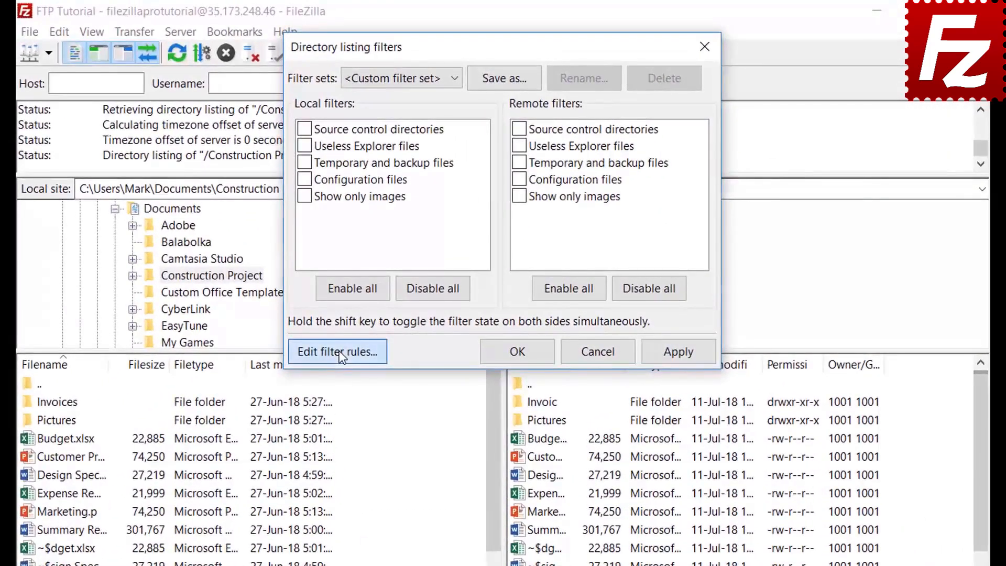
left_click(375, 273)
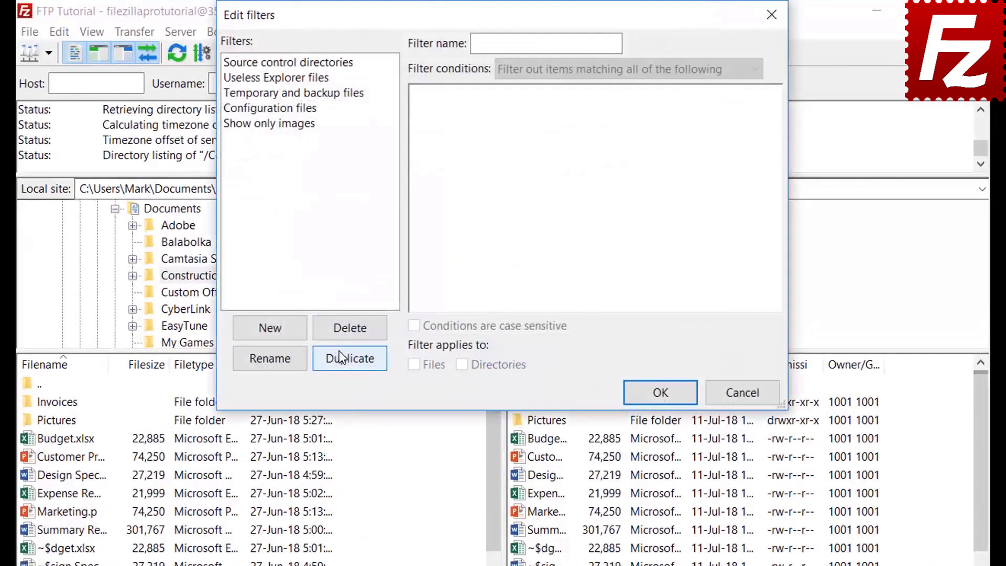
left_click(286, 331)
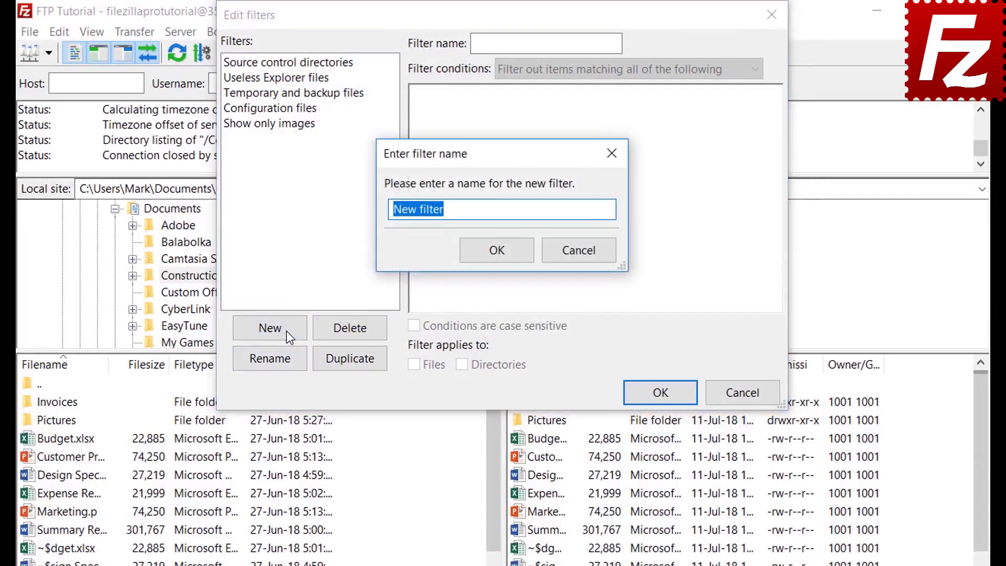
key("BackSpace")
type("Microsoft ")
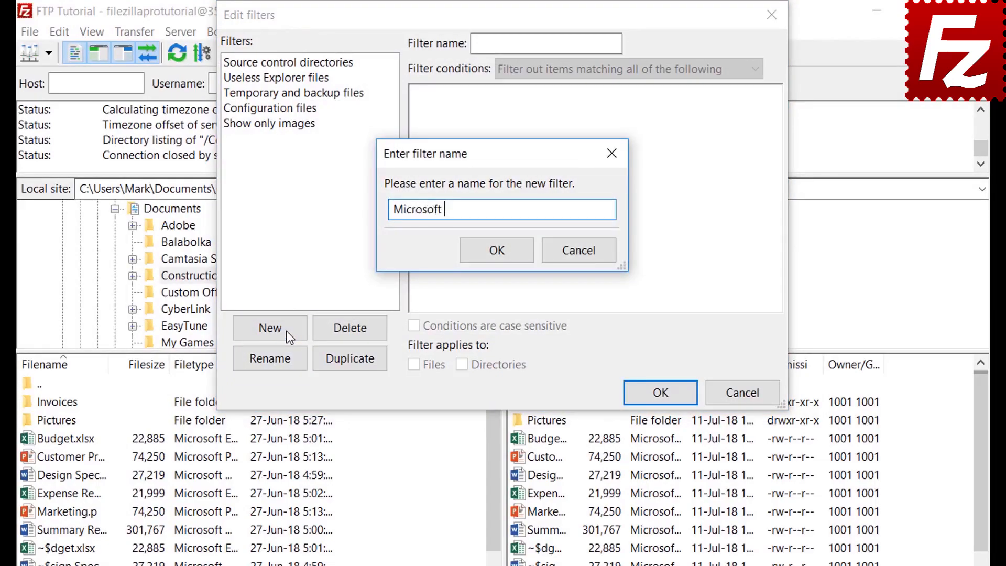
type("Office Temporari")
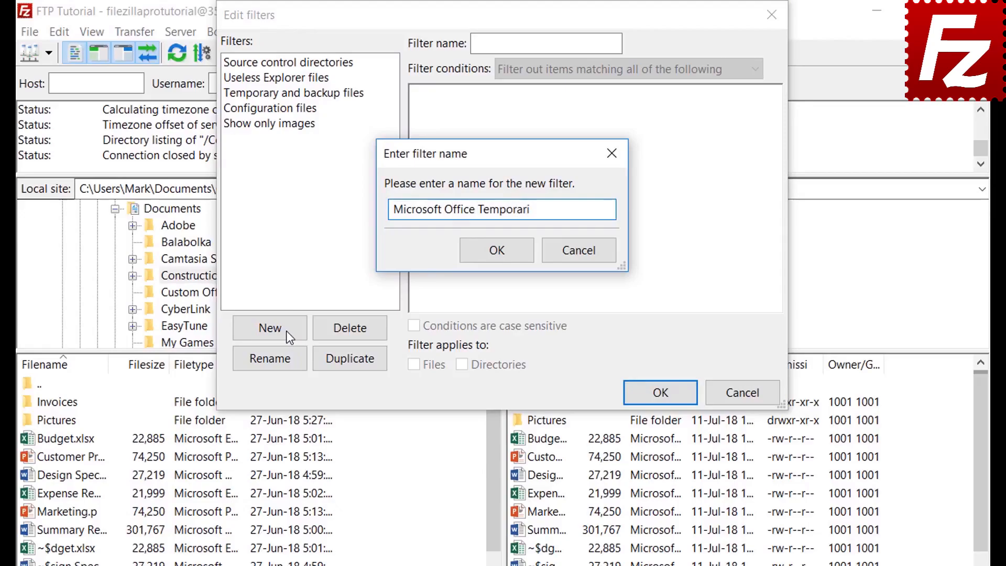
type("es")
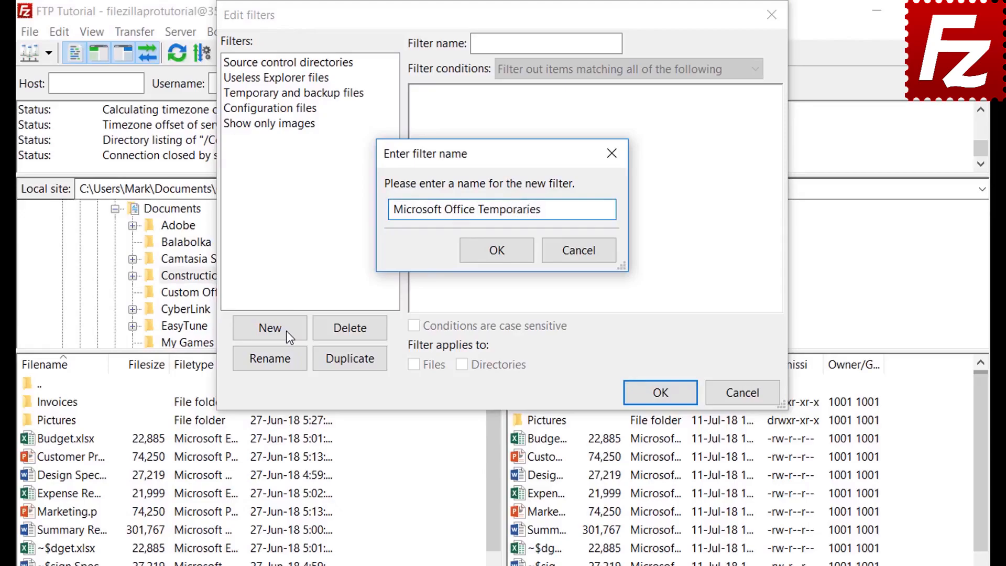
left_click(498, 252)
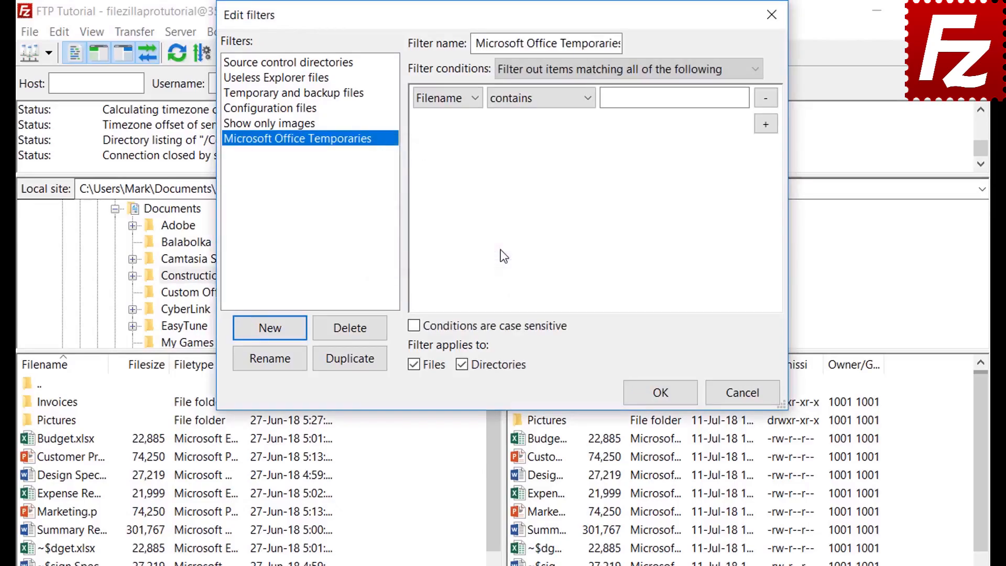
Review the new filter's matching modes, then try a Filesize condition and examine its comparison options
left_click(552, 69)
left_click(552, 67)
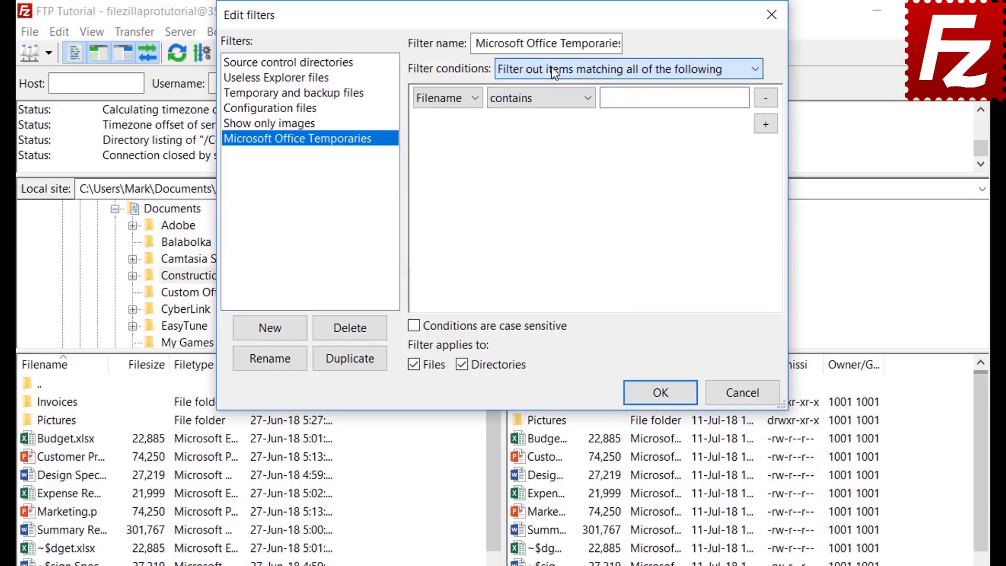
left_click(446, 98)
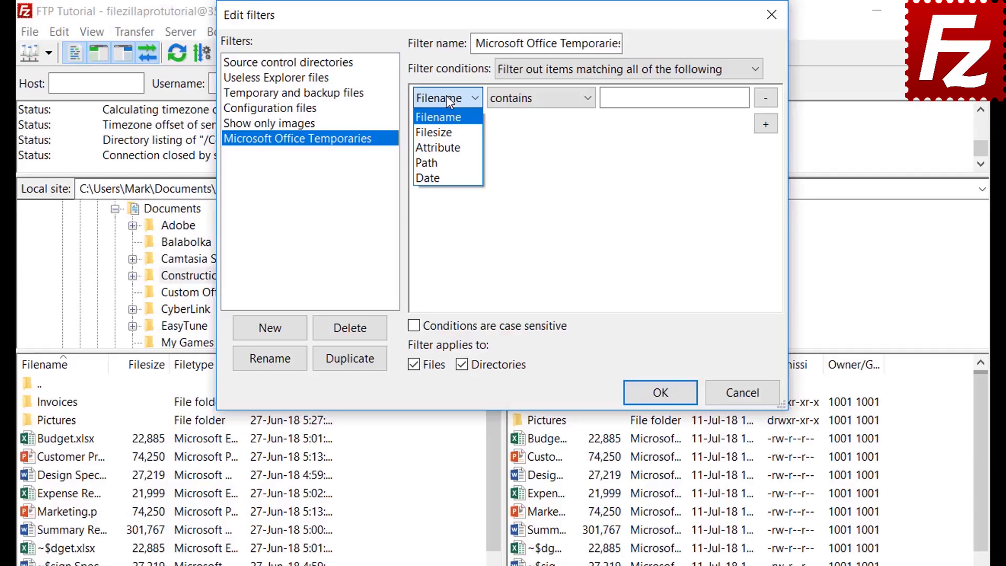
left_click(448, 132)
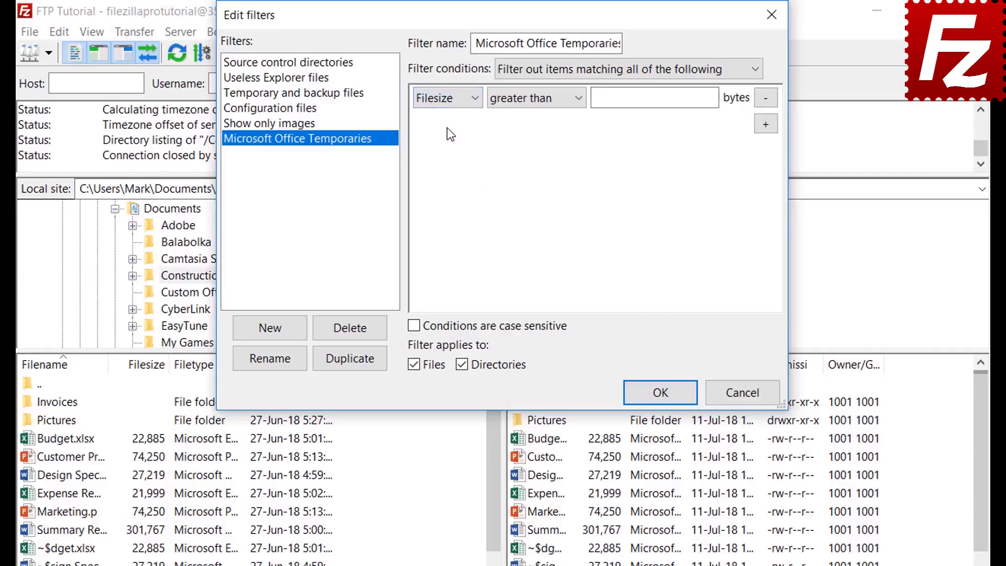
left_click(527, 101)
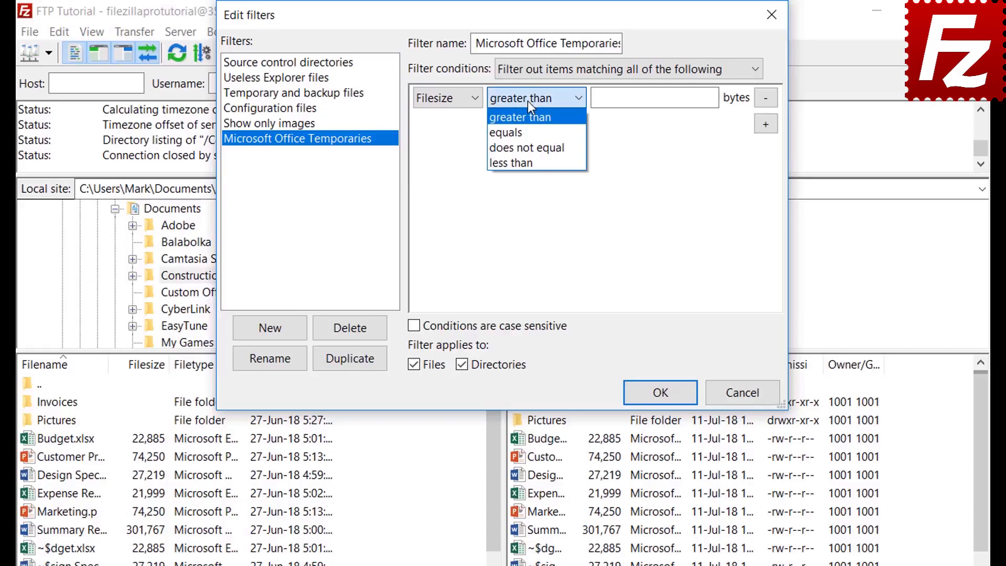
left_click(527, 101)
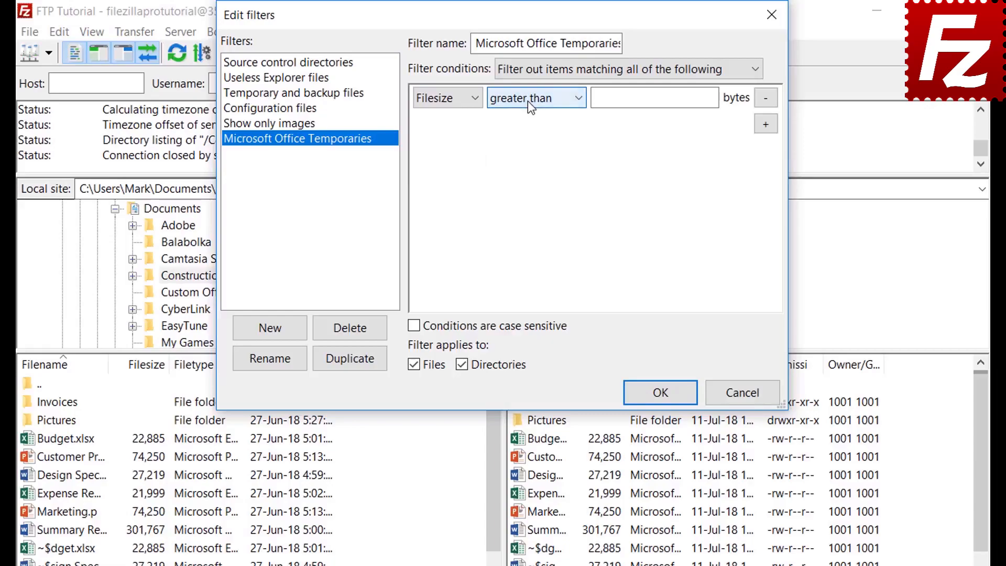
Try an Attribute condition in the filter and examine the available attributes and their set or unset options
left_click(448, 99)
left_click(448, 143)
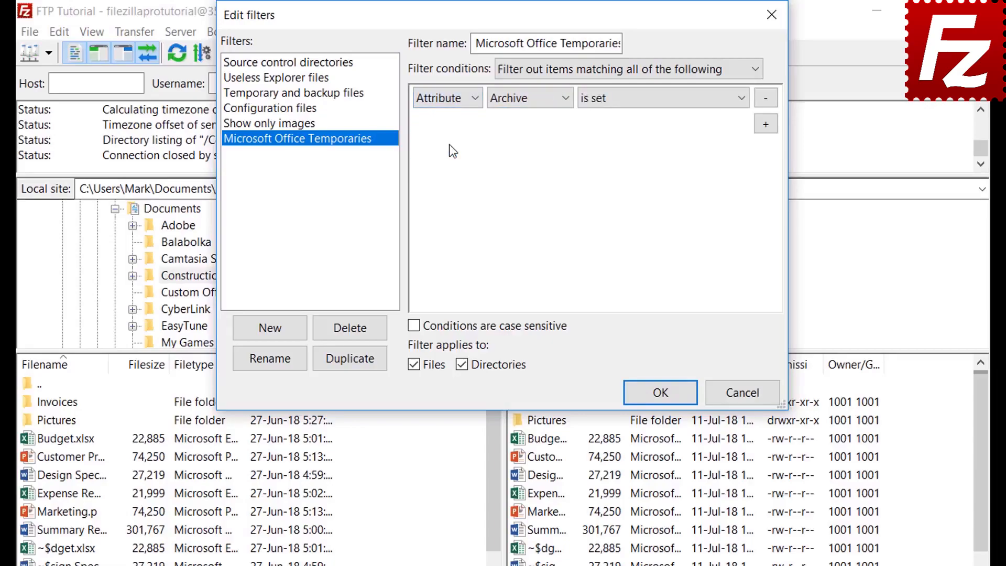
left_click(518, 104)
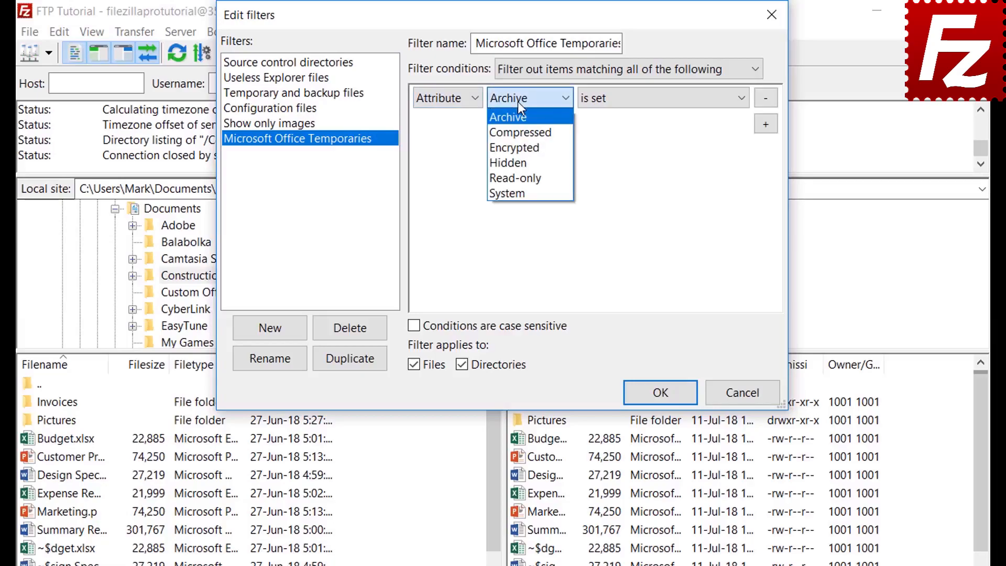
left_click(518, 101)
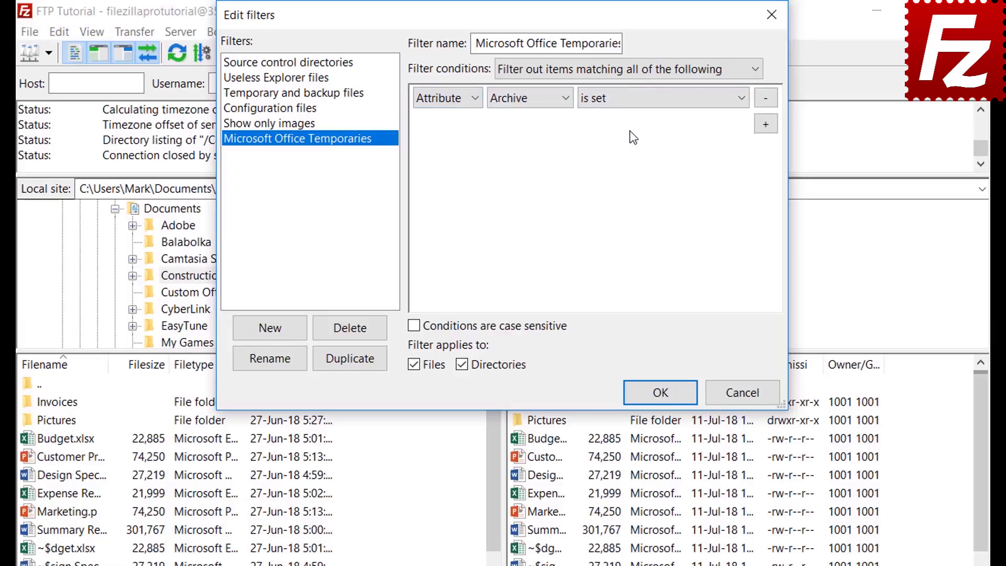
left_click(626, 100)
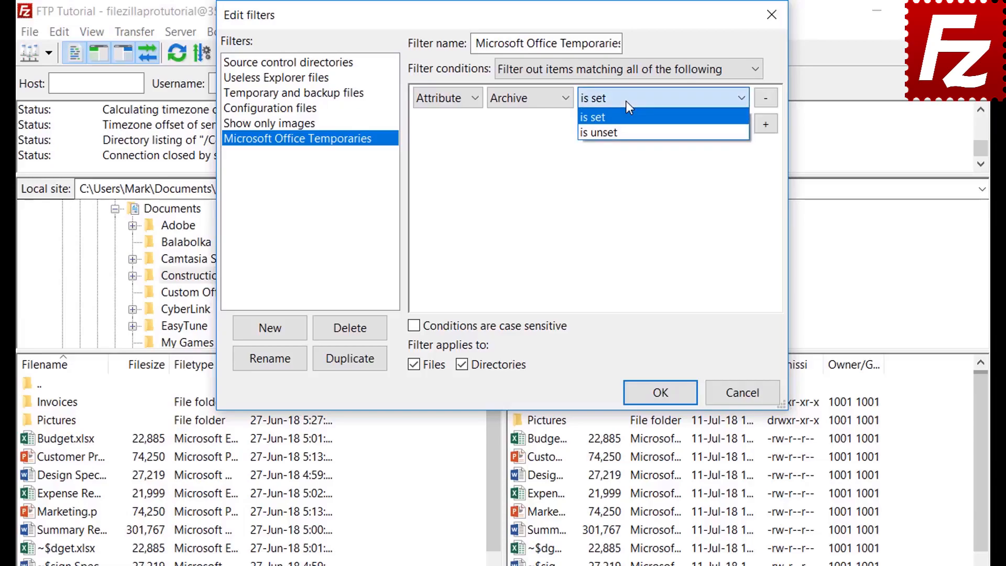
left_click(626, 101)
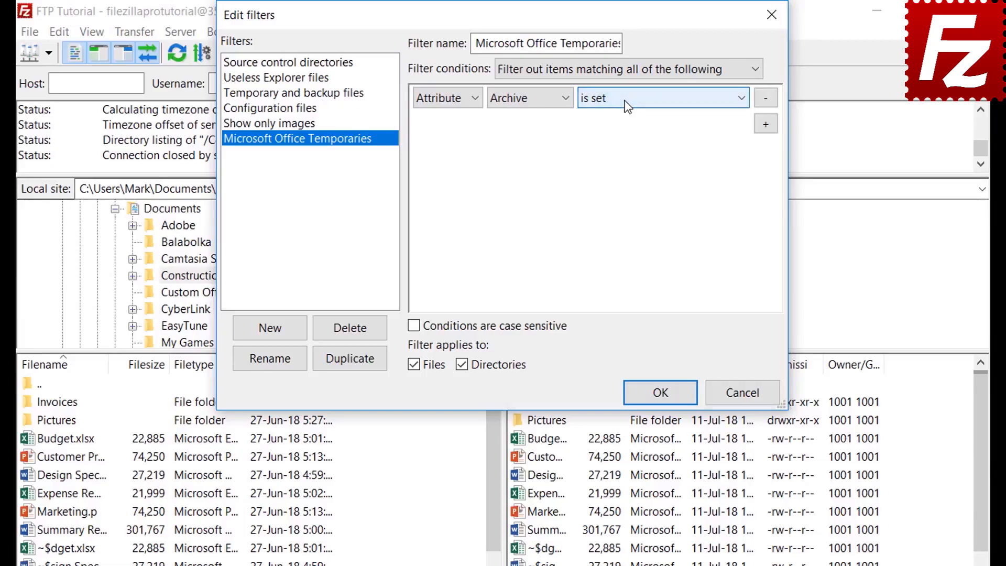
Try a Path condition in the filter and examine its comparison options
left_click(443, 103)
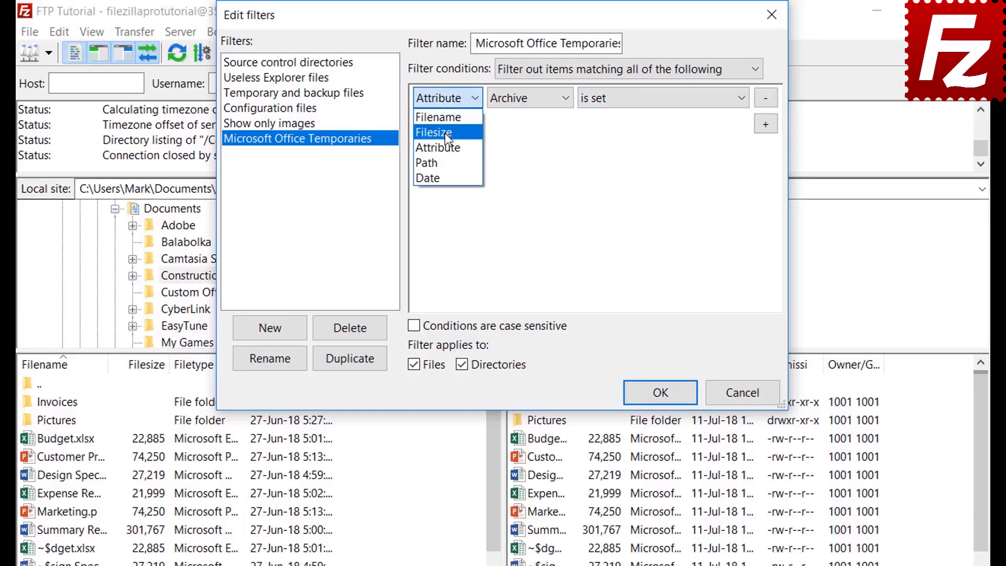
left_click(445, 163)
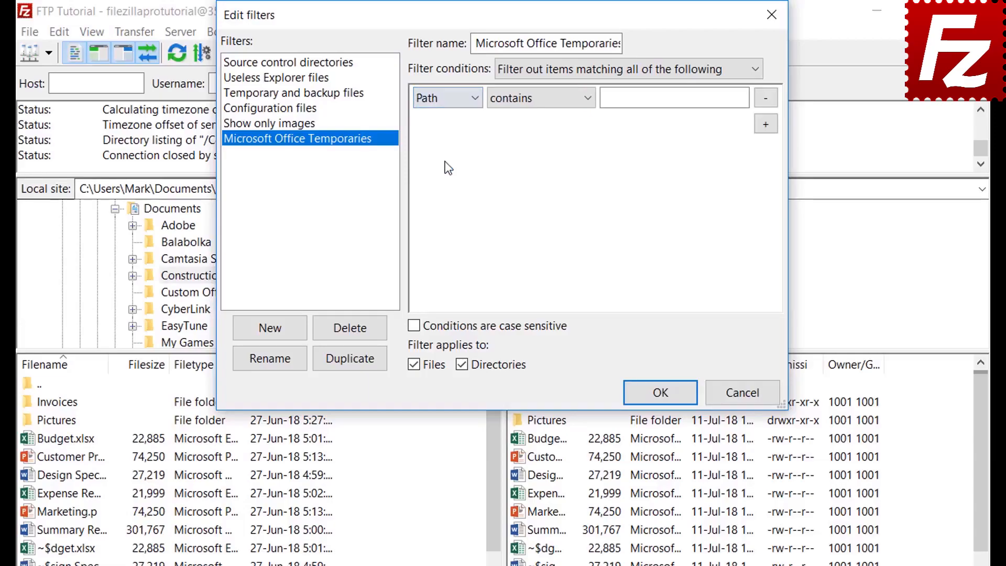
left_click(533, 103)
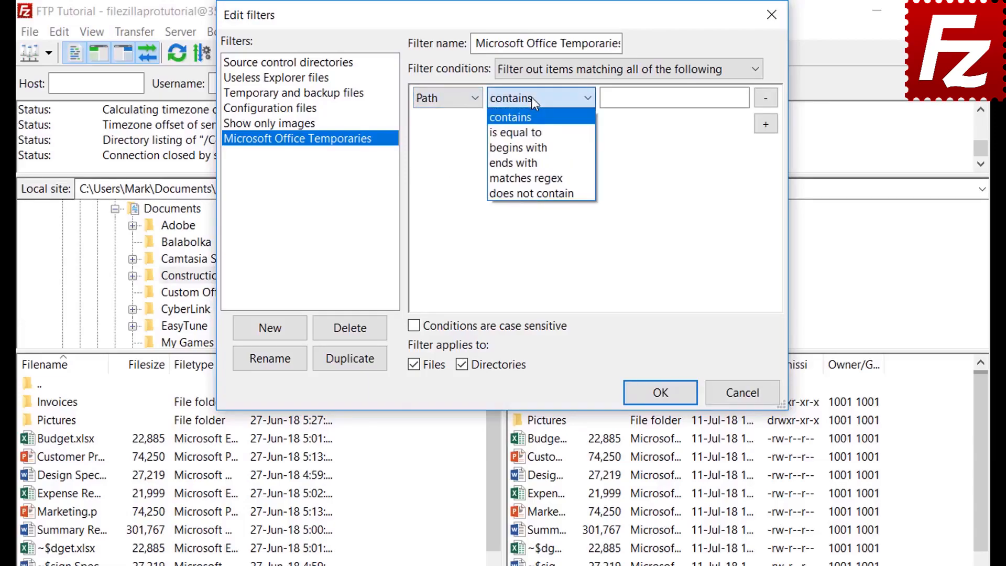
left_click(532, 96)
Try a Date condition in the filter and examine its comparison options
left_click(442, 99)
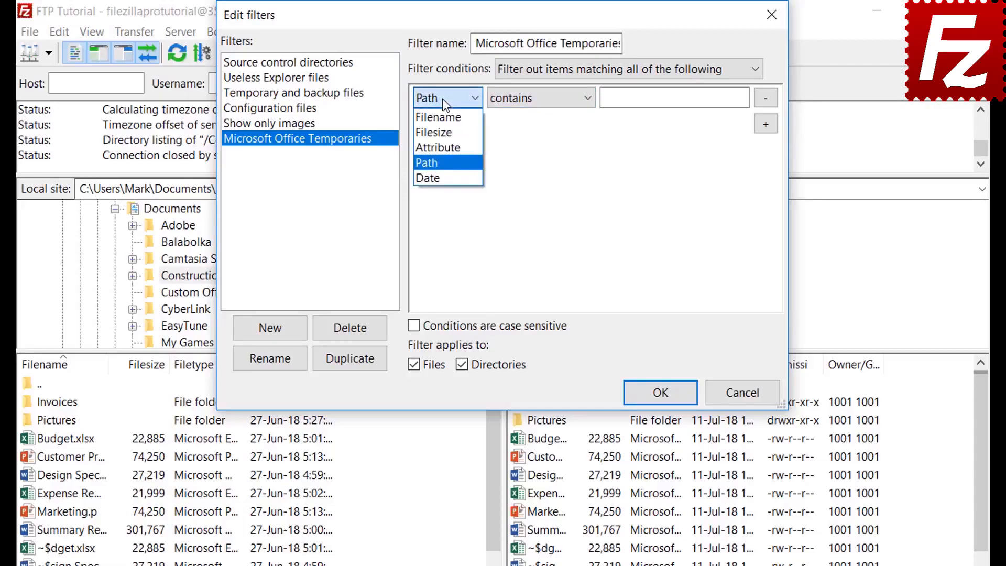
left_click(442, 177)
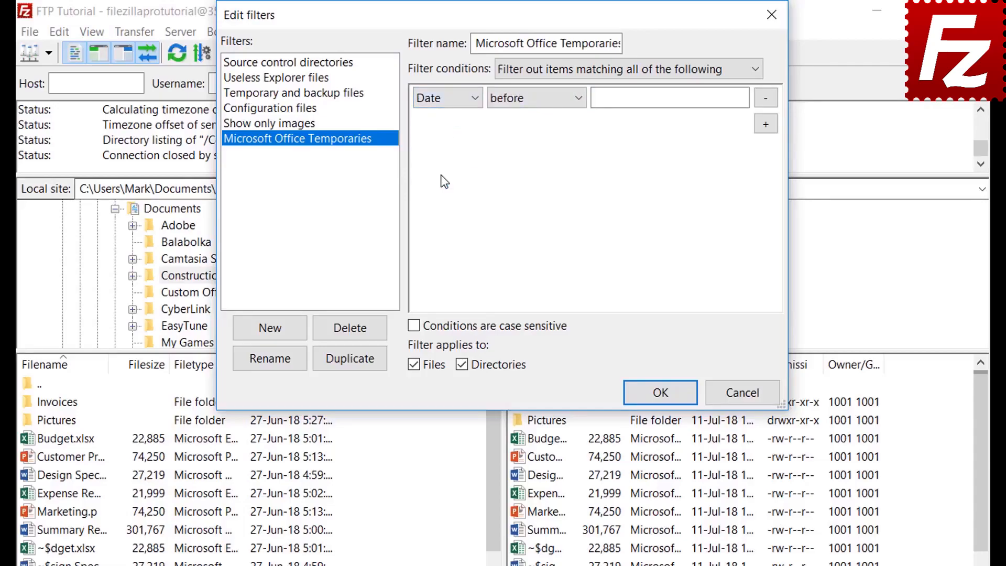
left_click(533, 100)
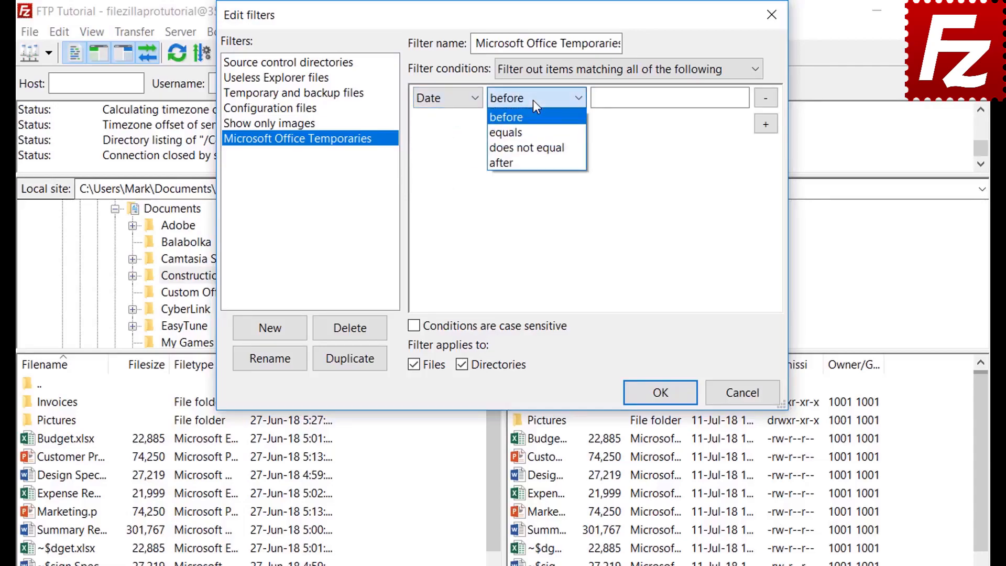
left_click(533, 99)
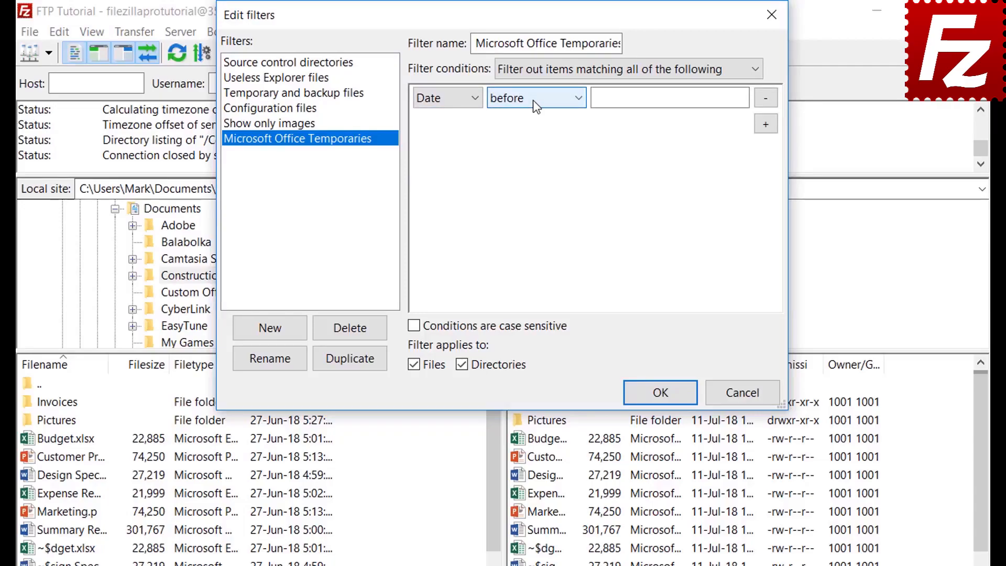
Set the filter condition to Filename begins with "~$", exclude directories from the filter, and save the rules
left_click(439, 101)
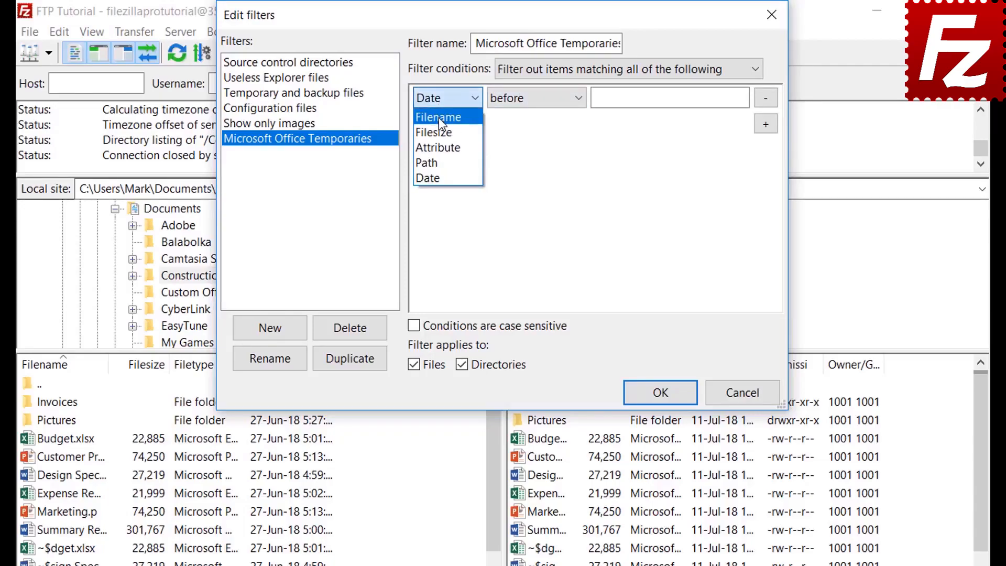
left_click(439, 117)
left_click(524, 103)
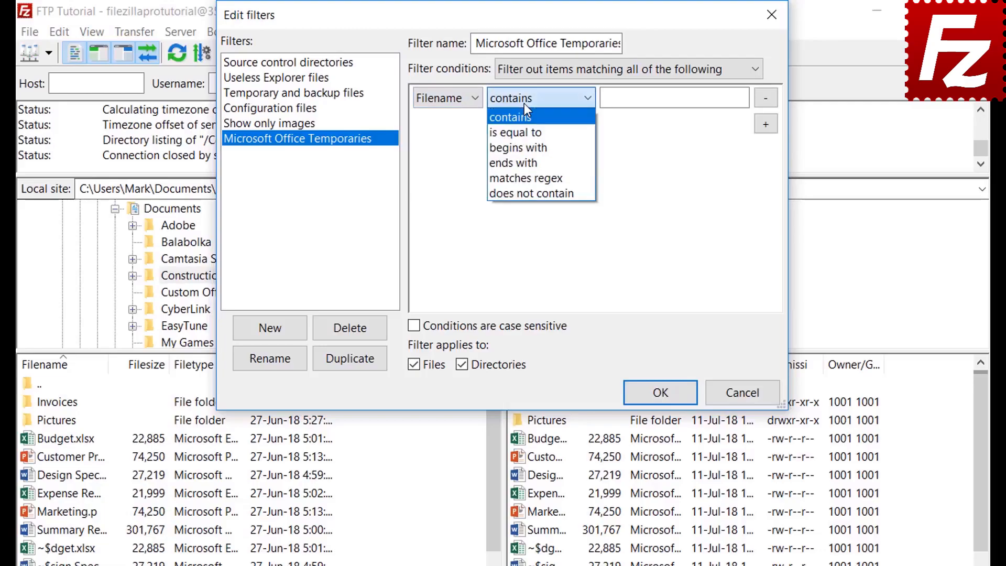
left_click(526, 147)
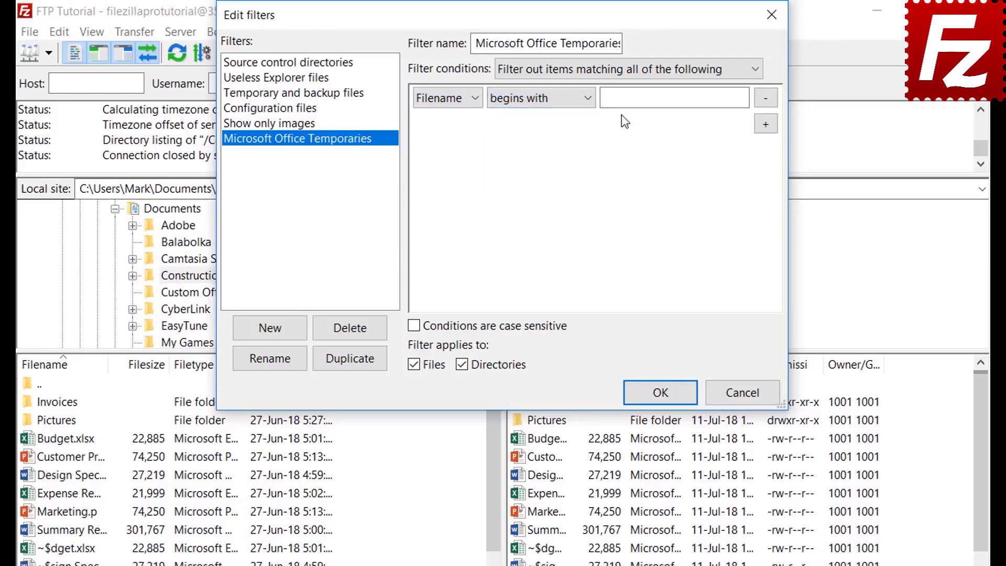
left_click(625, 100)
type("~$")
left_click(466, 363)
left_click(660, 393)
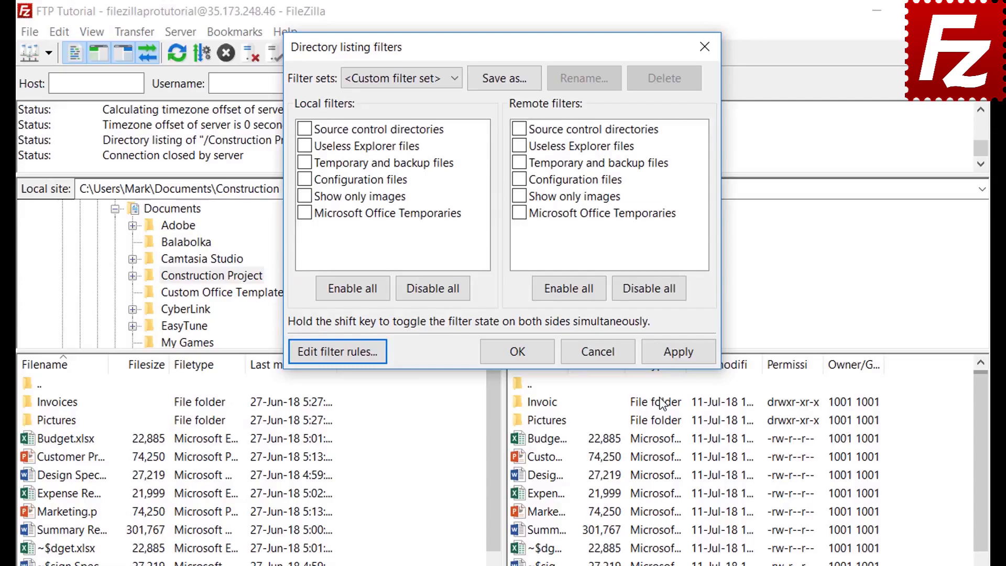
Enable the Microsoft Office Temporaries filter for the local listing and apply it
left_click(305, 213)
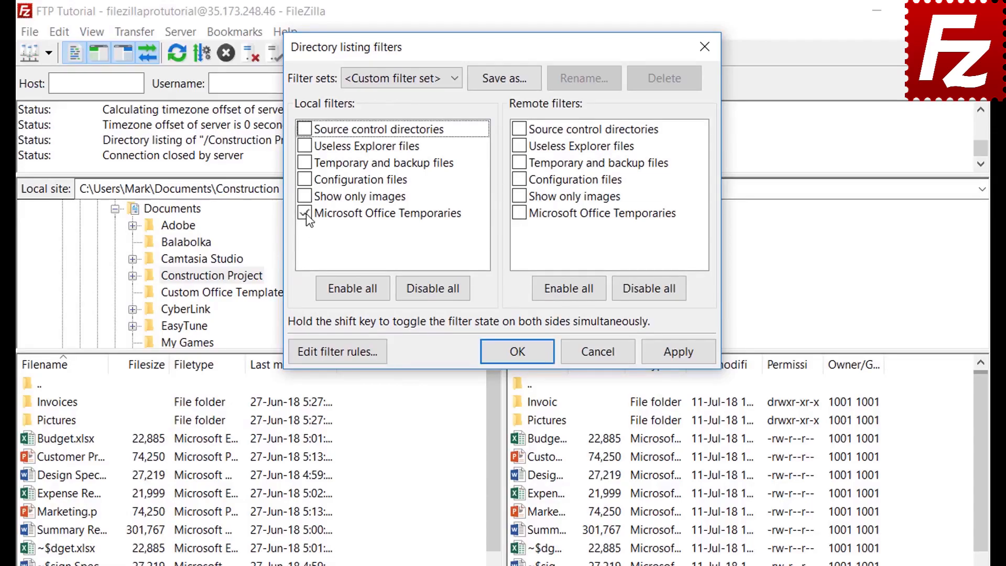
left_click(678, 351)
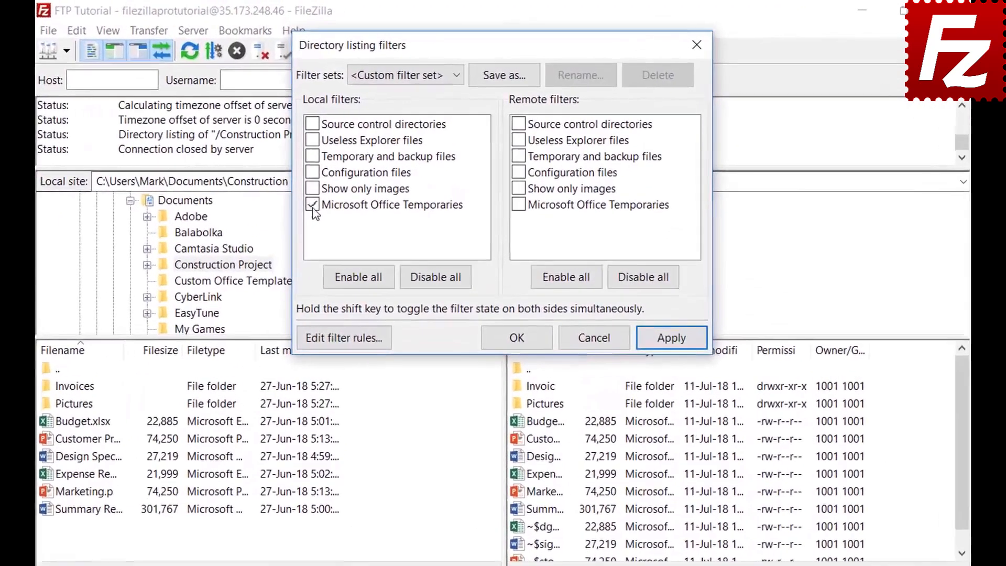
Disable the Microsoft Office Temporaries filter for the local listing and enable it for the remote listing, applying each change
left_click(350, 166)
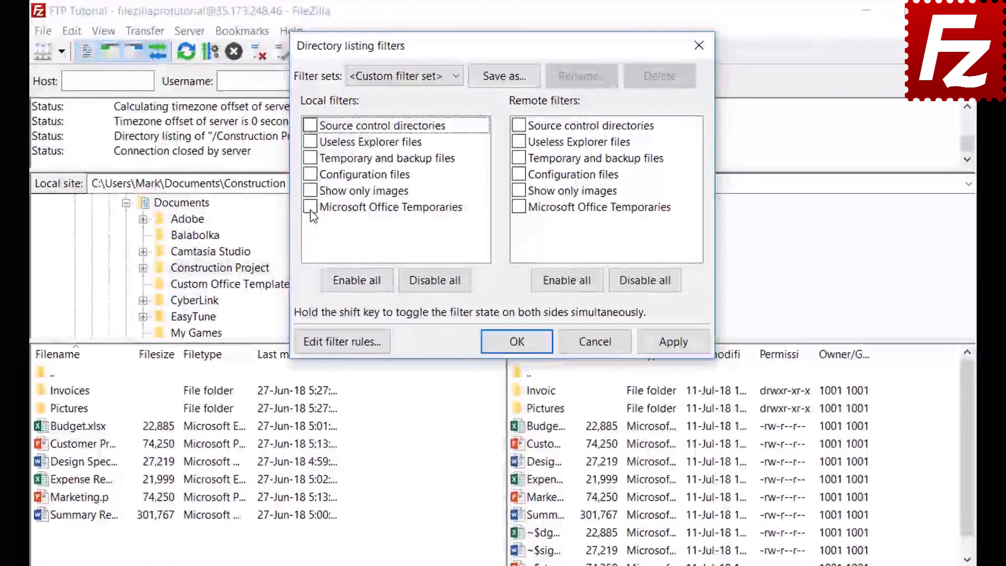
left_click(674, 342)
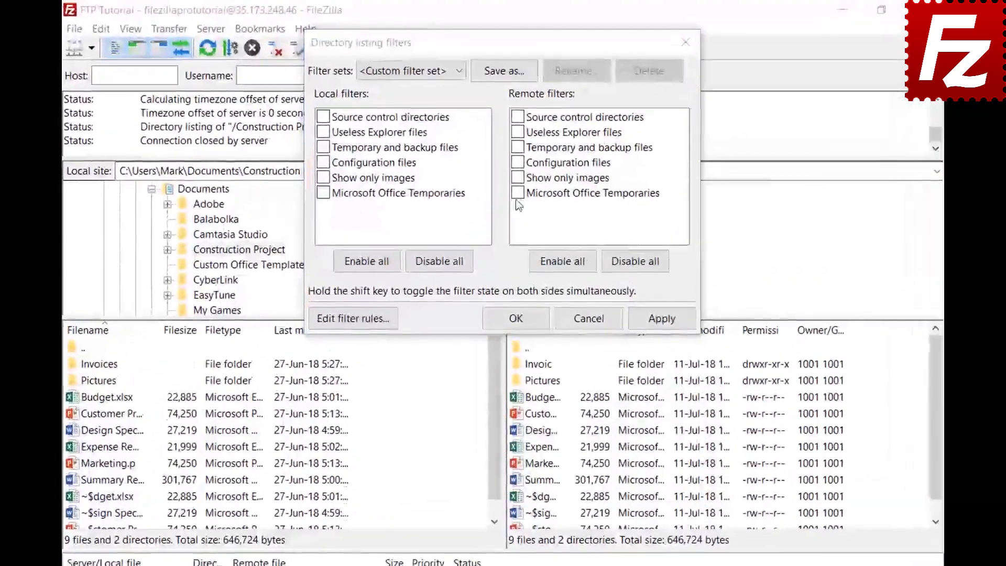
left_click(516, 166)
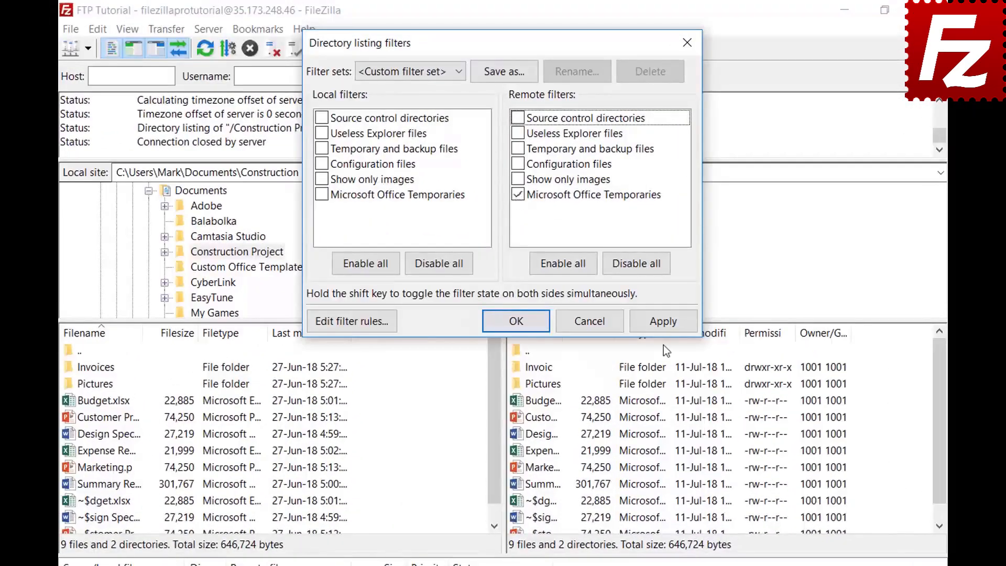
left_click(662, 323)
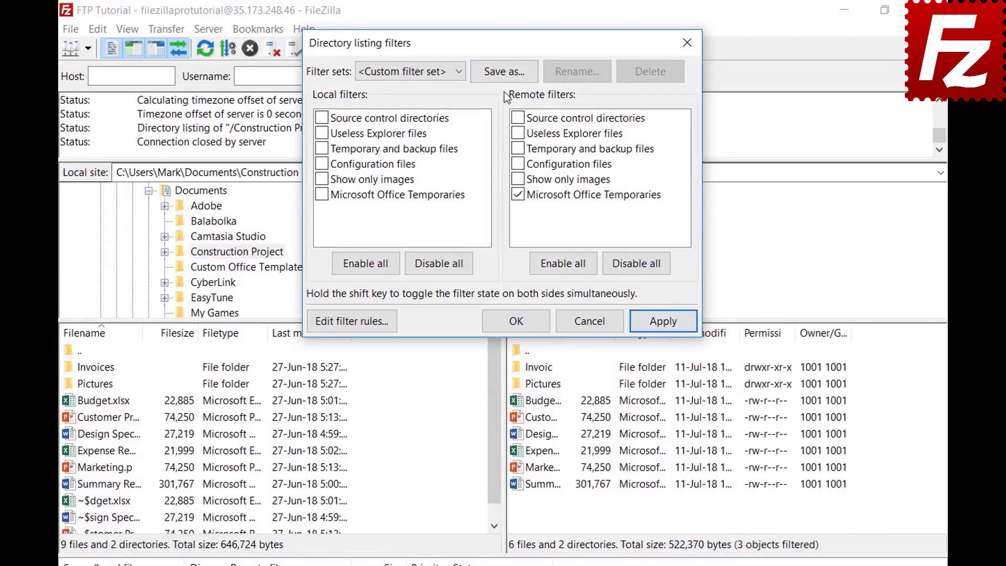
Save the current filter selection as a filter set named "Project" and accept the directory listing filters
left_click(504, 72)
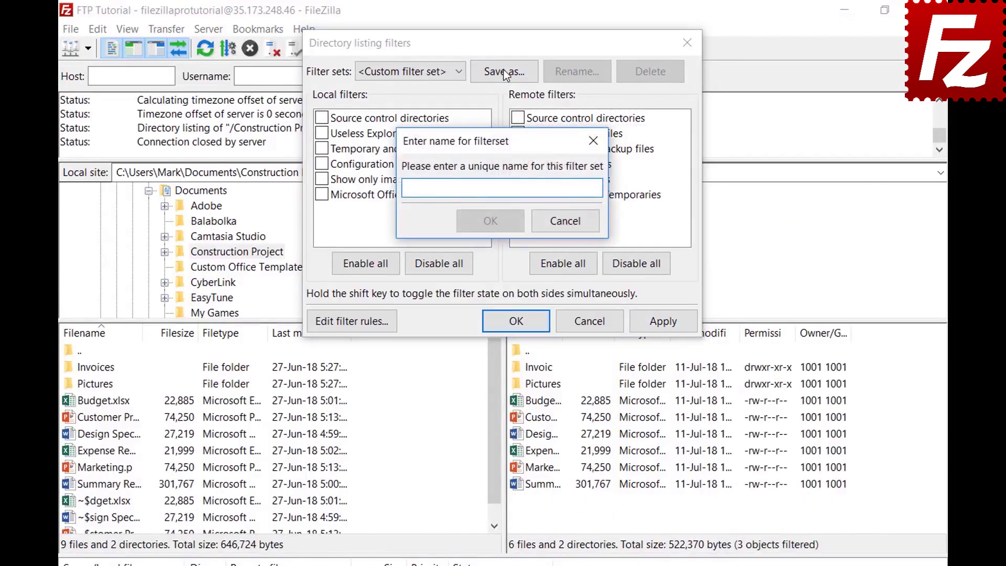
type("Project")
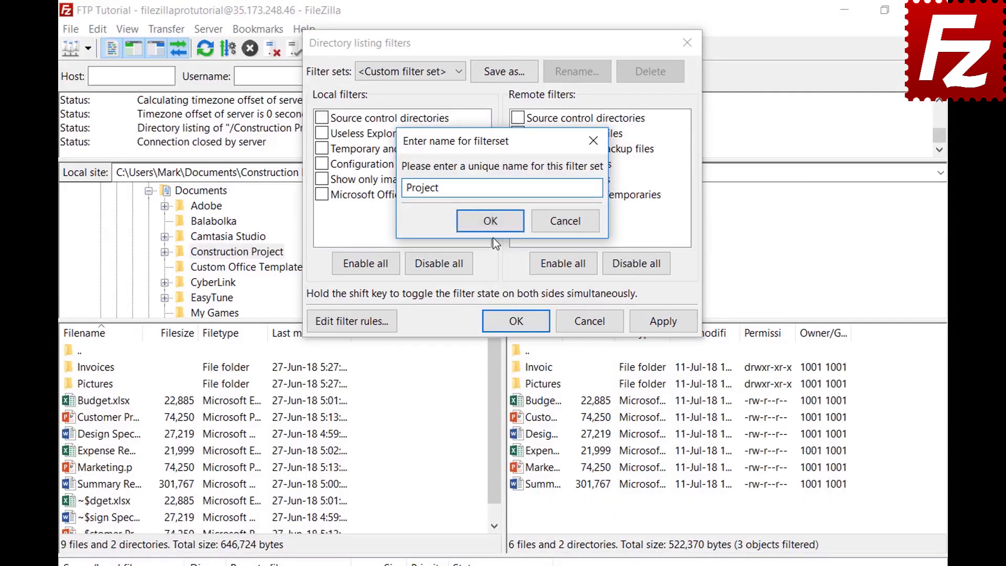
left_click(491, 220)
left_click(532, 319)
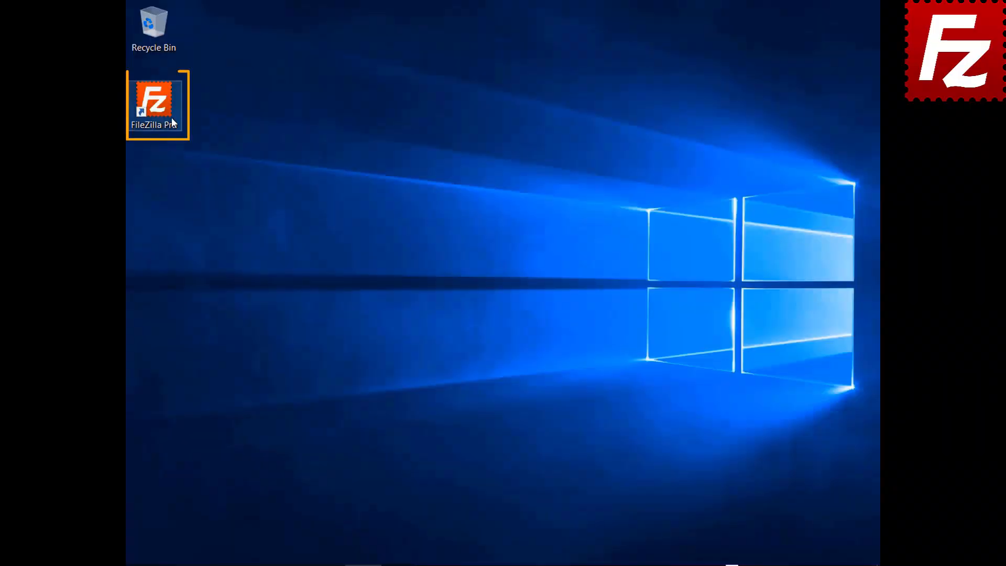
Launch FileZilla Pro from the desktop and connect to the saved site "FTP connection"
double_click(173, 122)
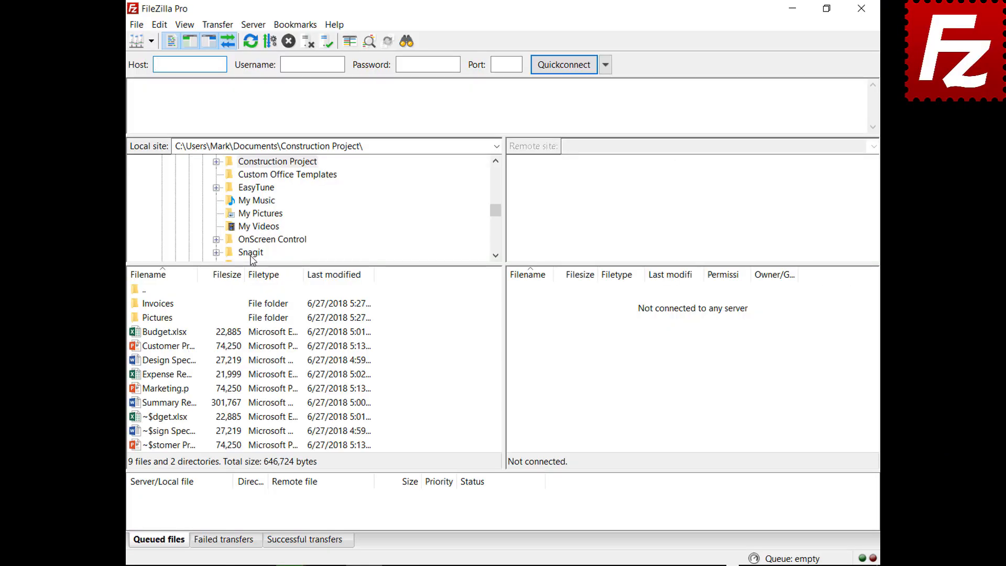
left_click(151, 40)
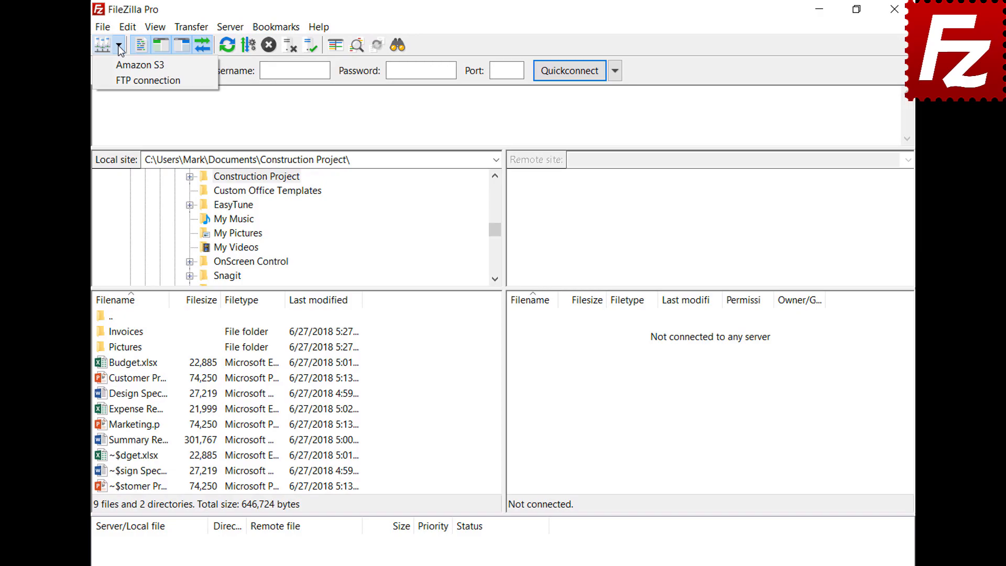
left_click(126, 79)
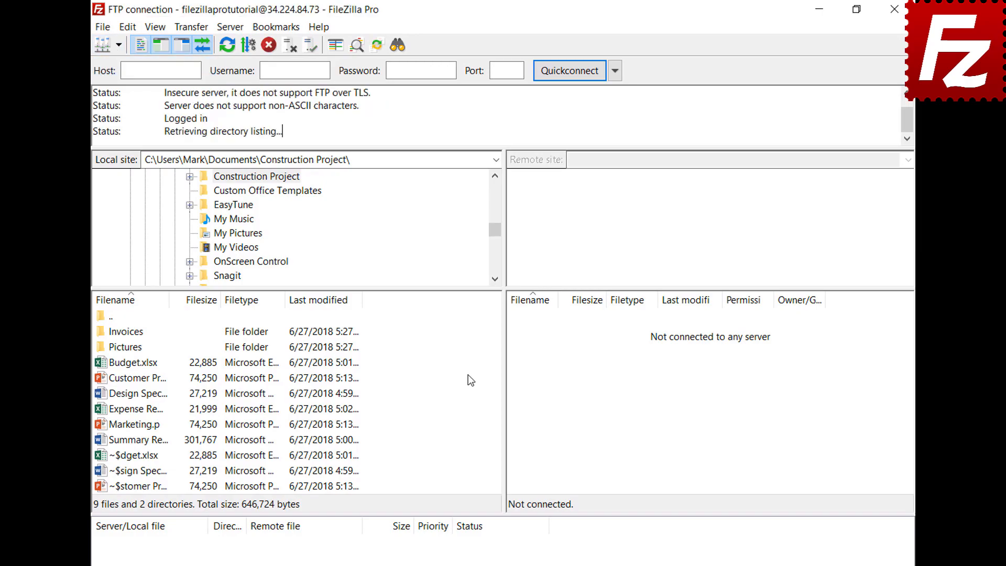
Add a new connection tab, view the FTP connection tab, and return to the unconnected one
left_click(103, 26)
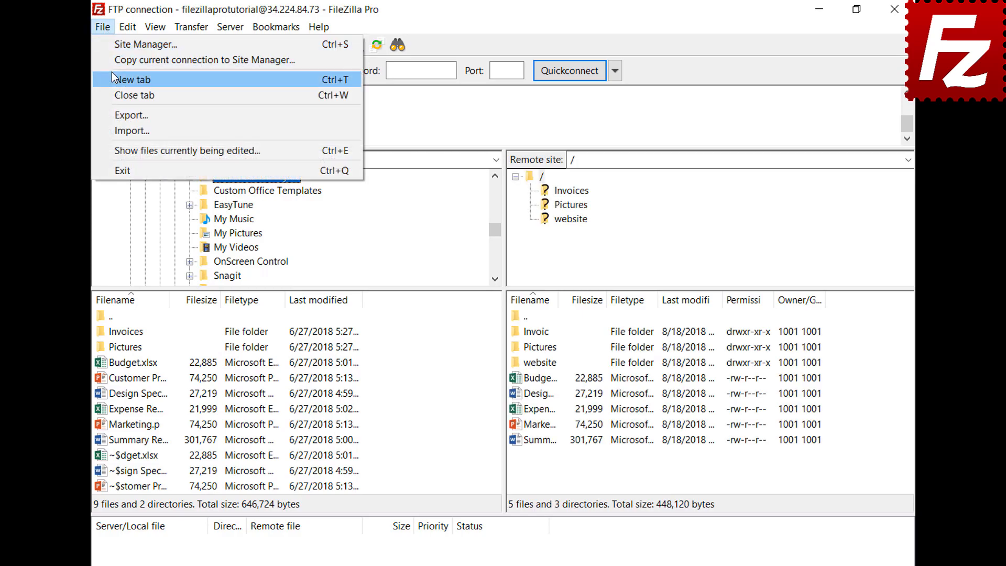
left_click(111, 79)
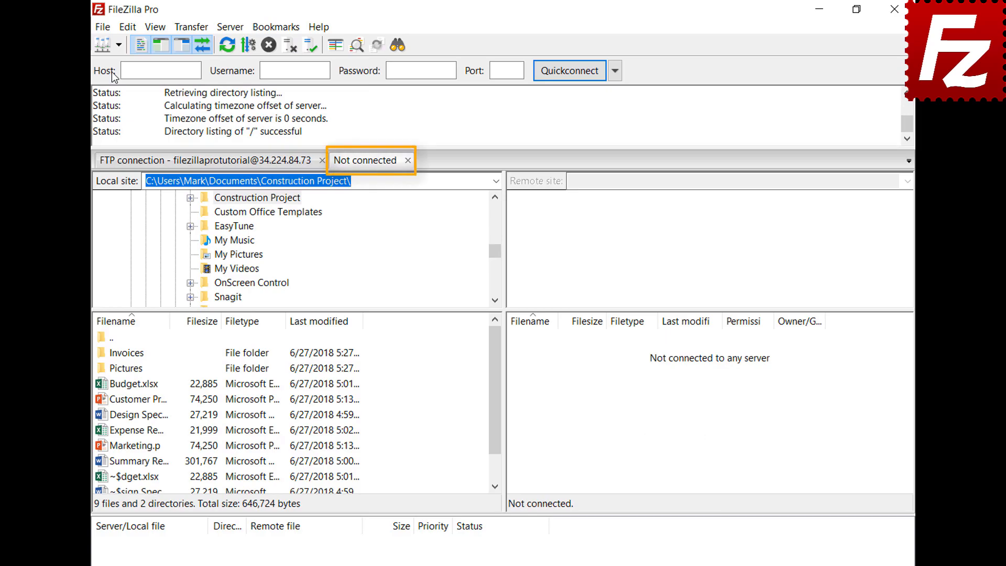
left_click(243, 167)
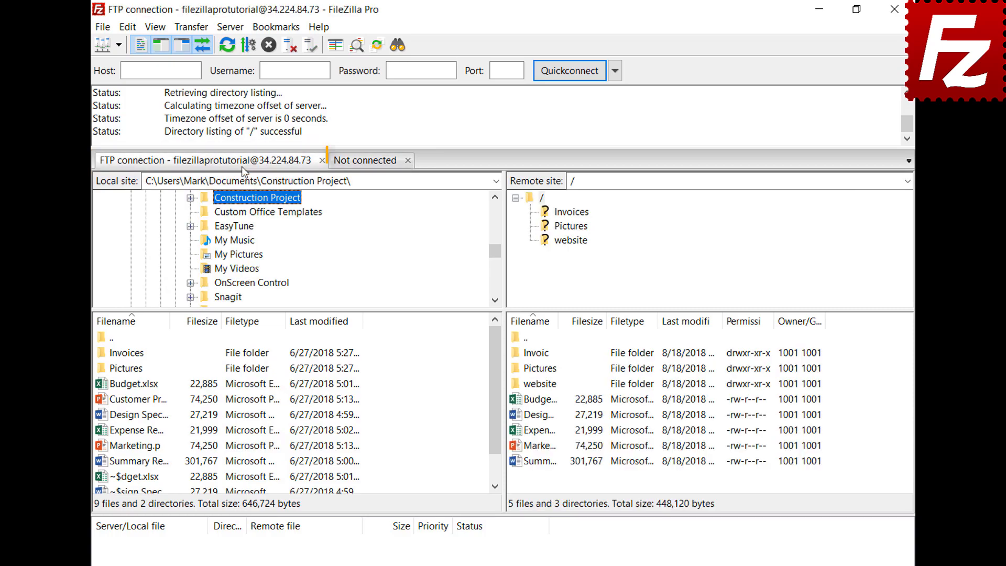
left_click(369, 161)
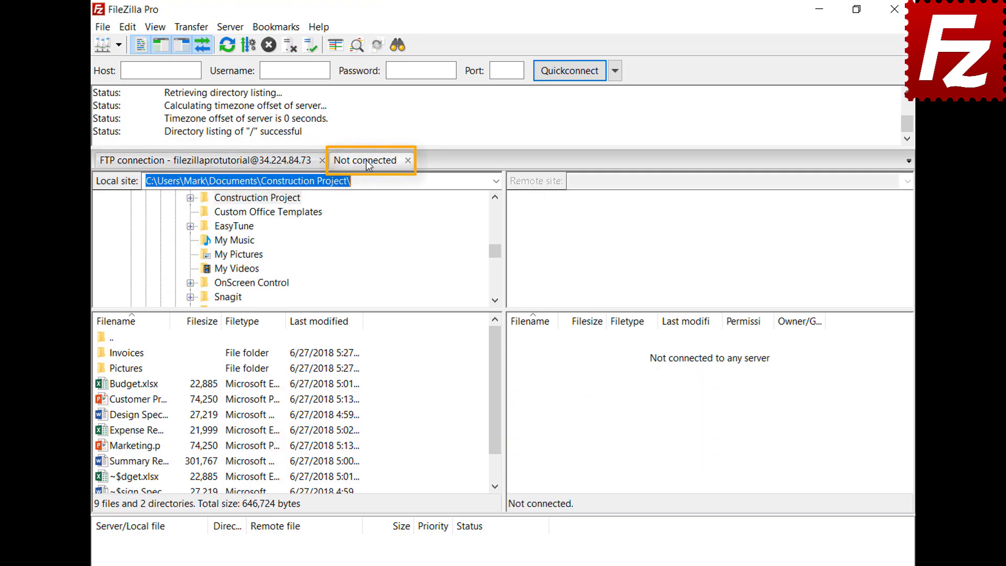
Connect the empty tab to the saved Amazon S3 site and compare its listings with those in the FTP connection tab
left_click(119, 46)
left_click(124, 65)
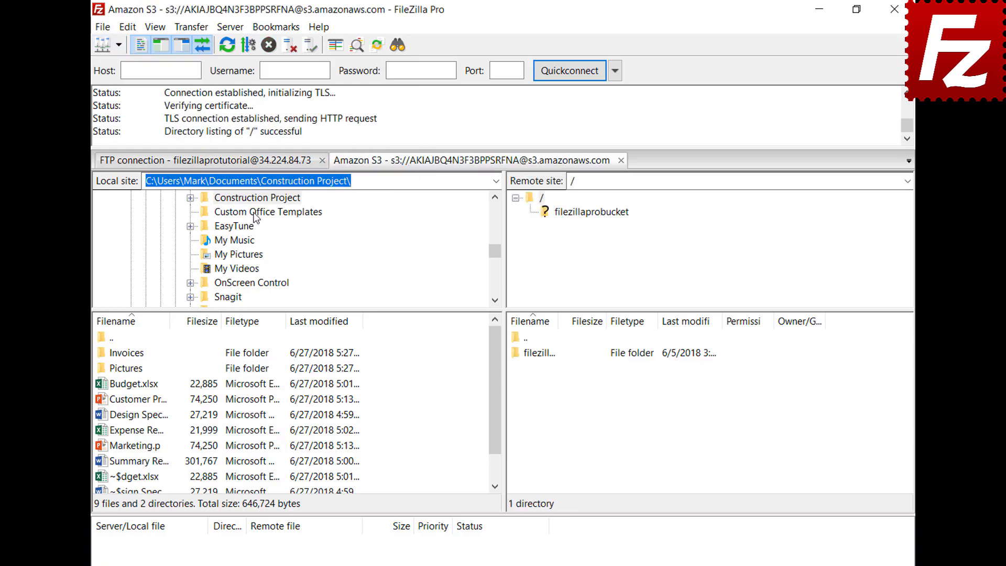
left_click(254, 165)
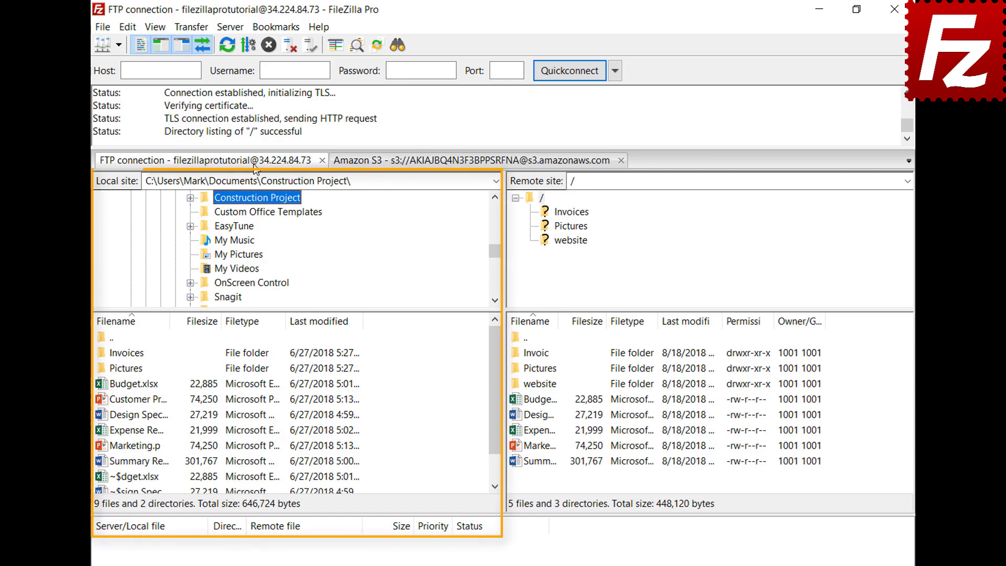
left_click(437, 160)
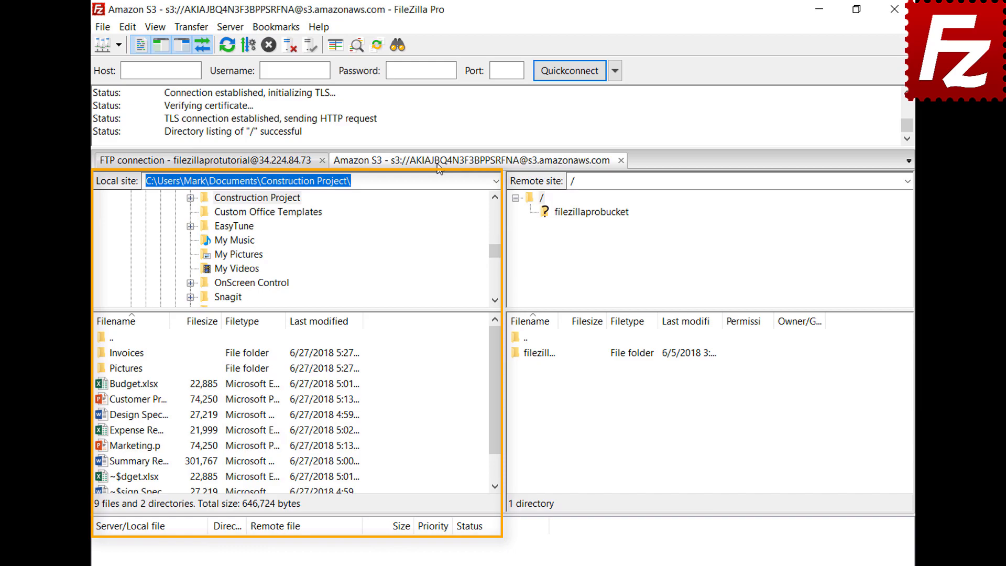
Set the startup behaviour to "Restore tabs and reconnect" in the interface settings and save them
left_click(128, 27)
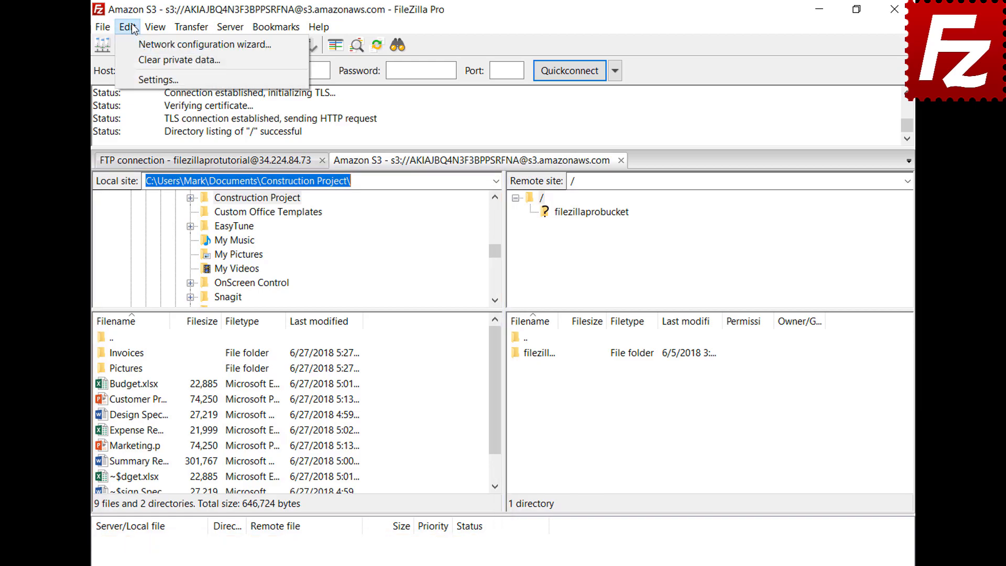
left_click(141, 76)
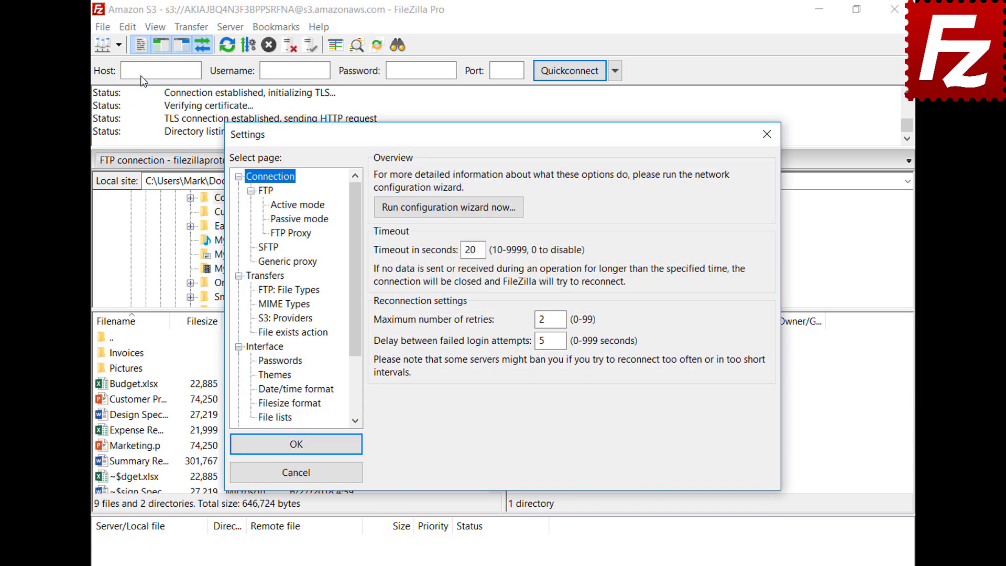
left_click(280, 347)
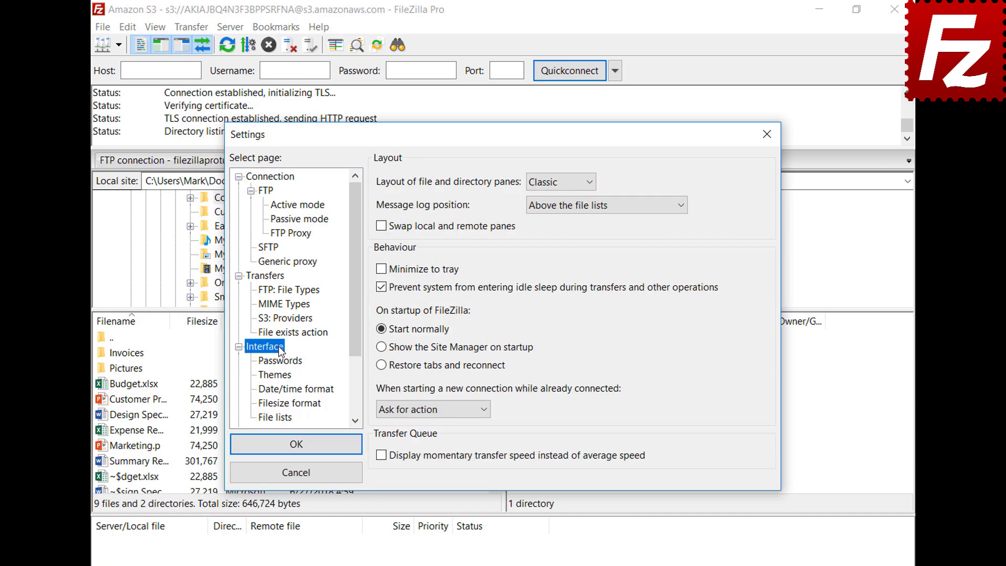
left_click(382, 365)
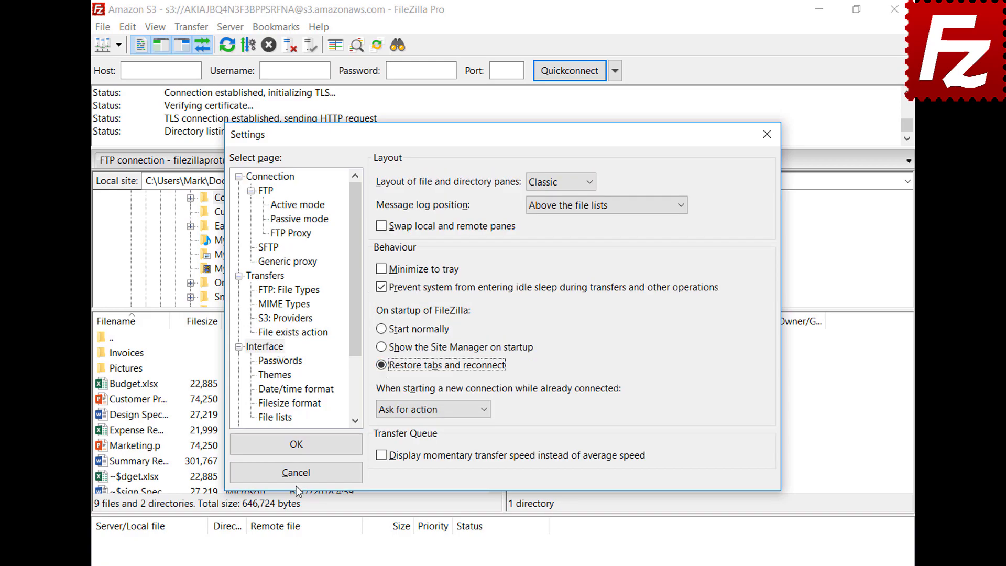
left_click(300, 443)
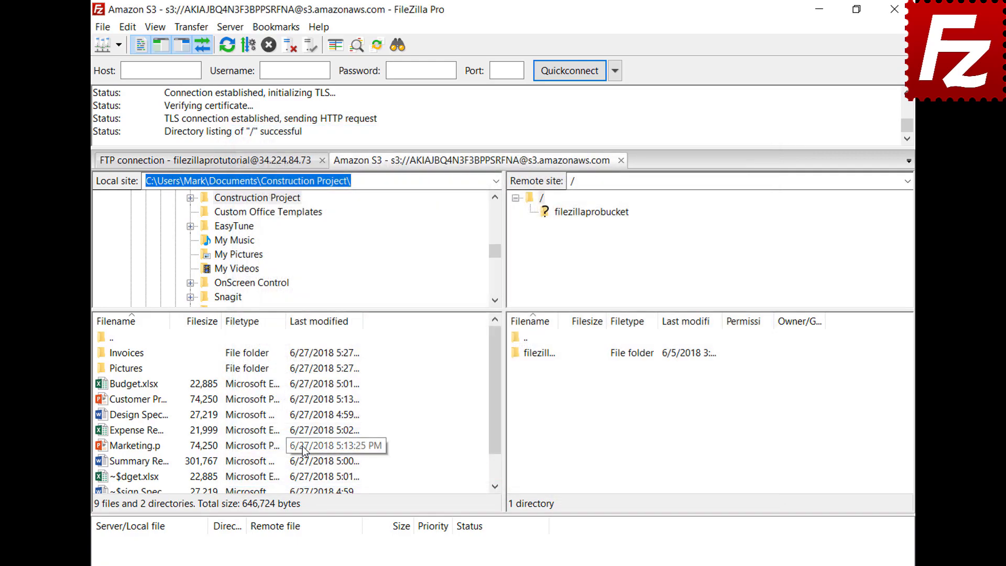
Restart FileZilla Pro and close the restored Amazon S3 tab
left_click(894, 9)
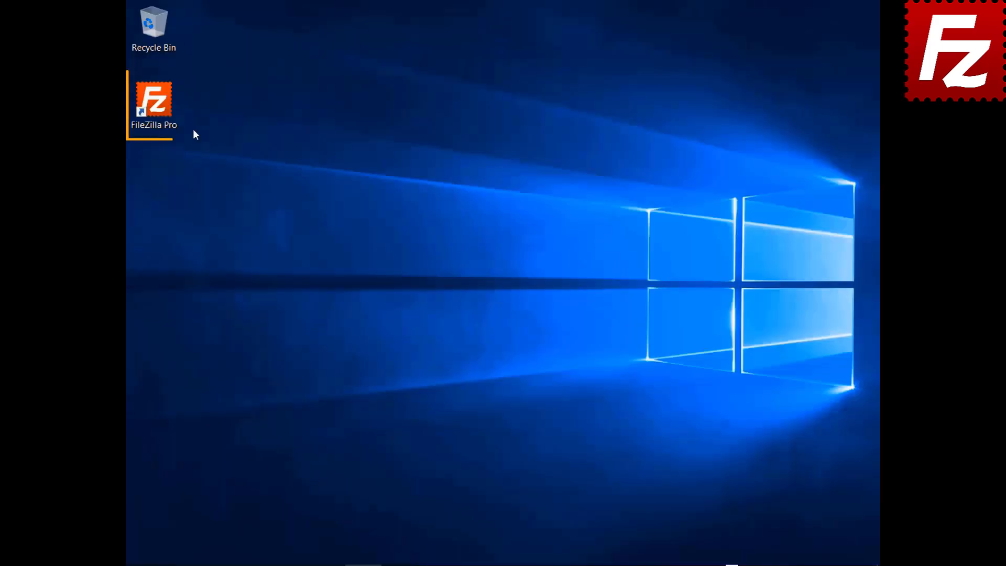
double_click(153, 102)
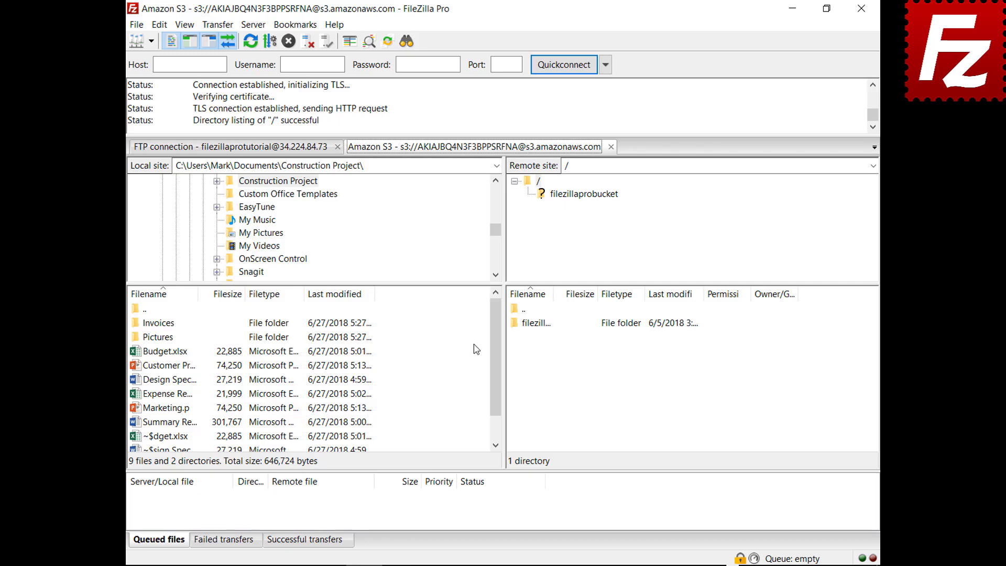
left_click(611, 147)
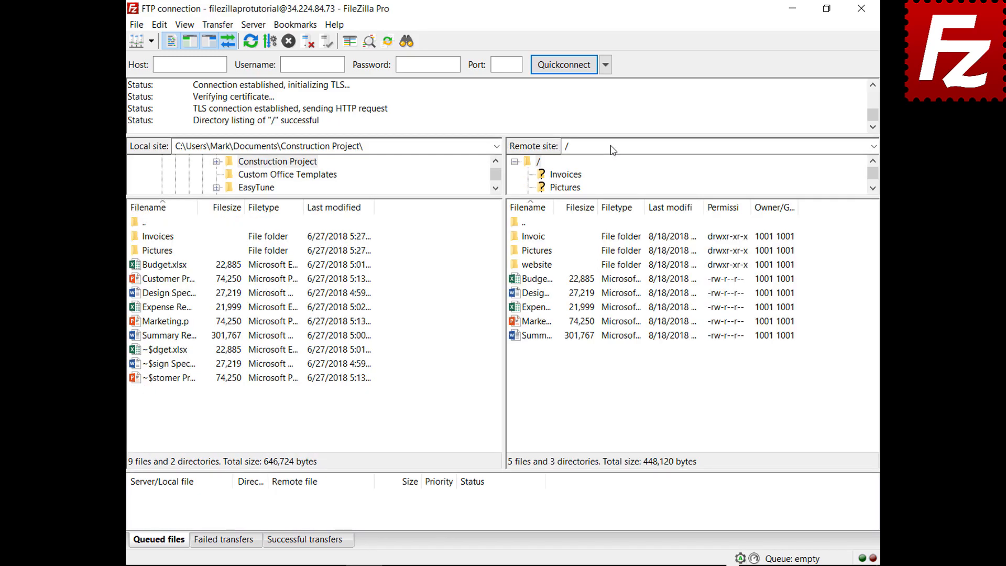
Set starting a new connection while already connected to "Connect in new tab", and connect to the saved Amazon S3 site
left_click(159, 27)
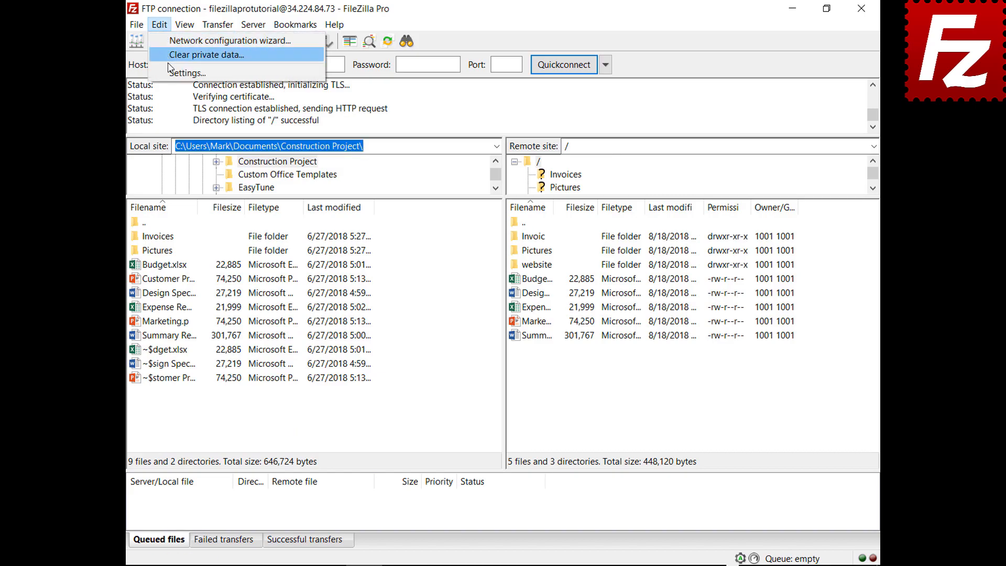
left_click(175, 73)
left_click(293, 318)
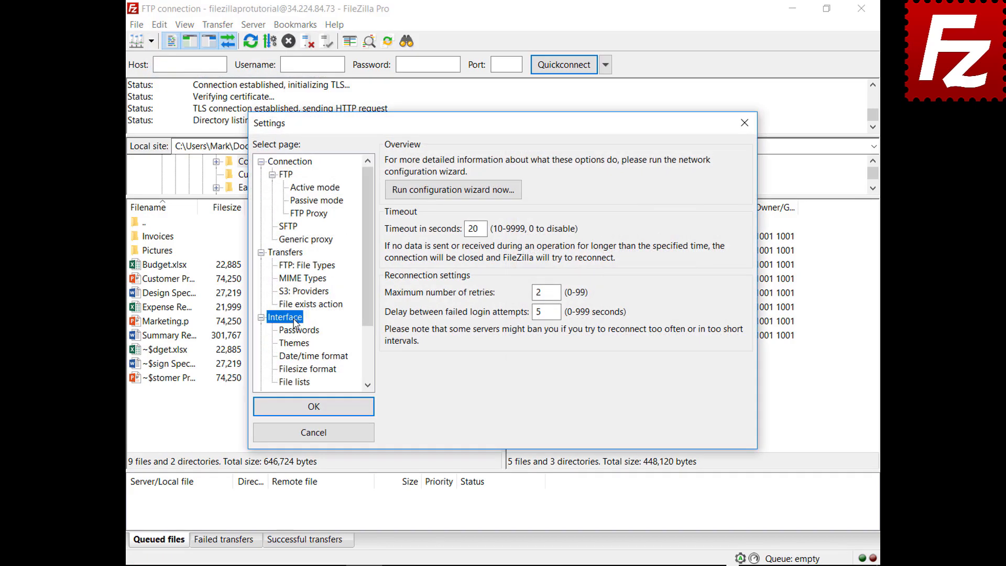
left_click(486, 375)
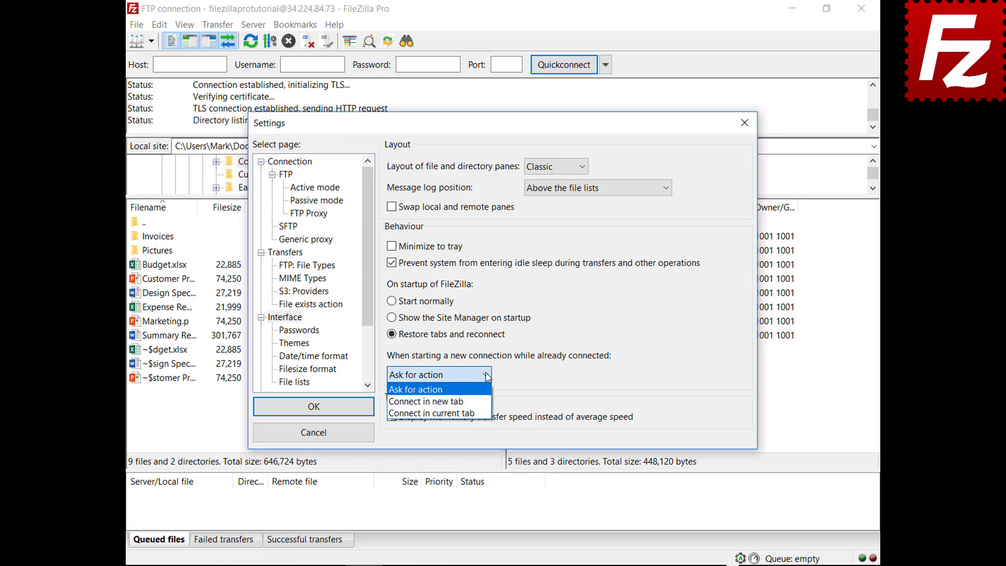
left_click(426, 402)
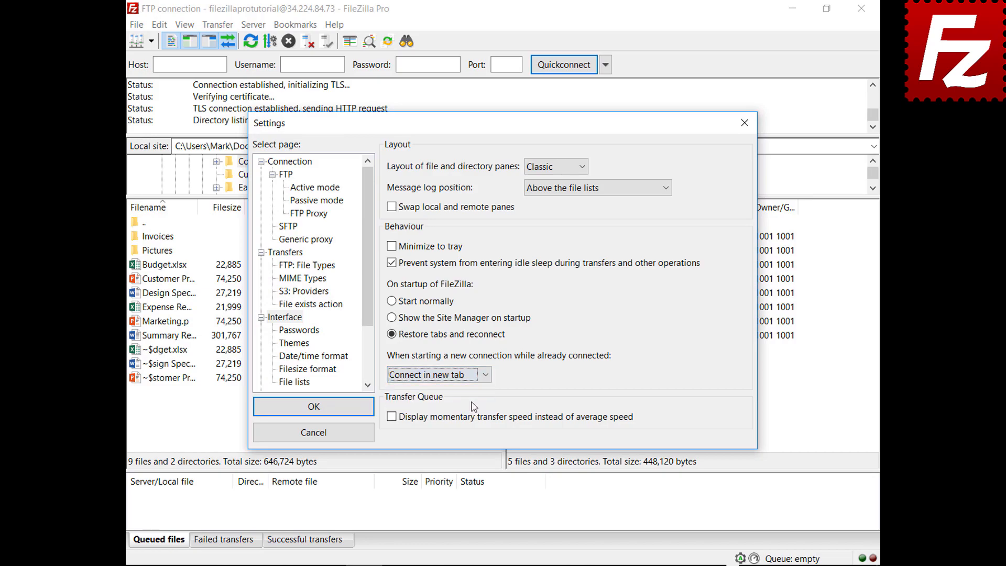
left_click(314, 408)
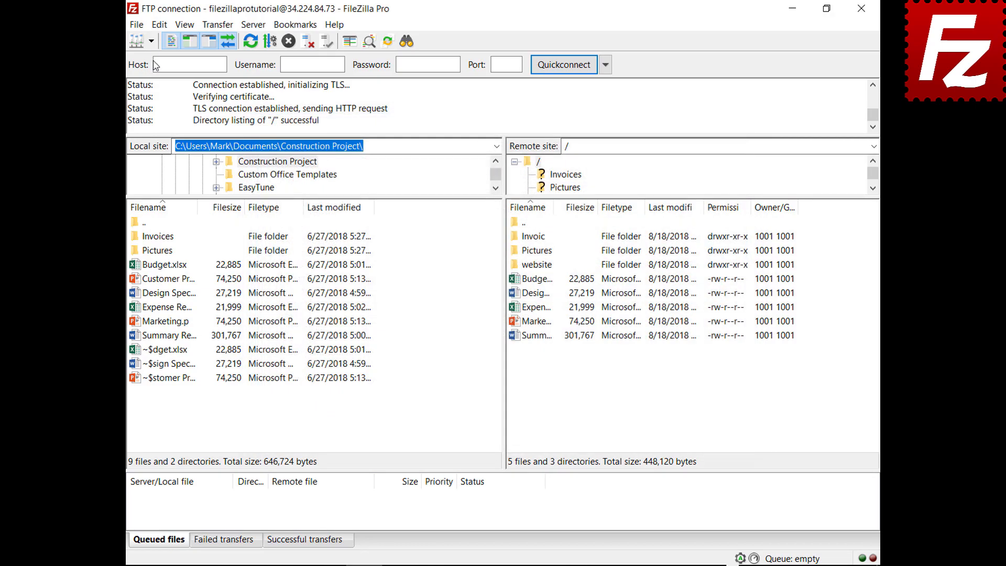
left_click(152, 44)
left_click(158, 58)
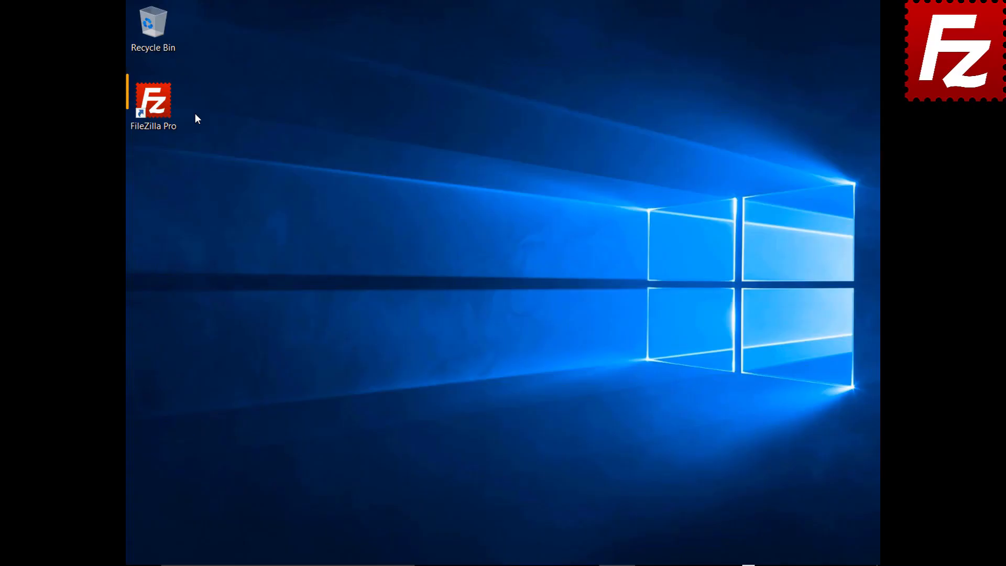
Launch FileZilla Pro from the desktop and connect to the saved Amazon S3 site in another tab
left_click(157, 107)
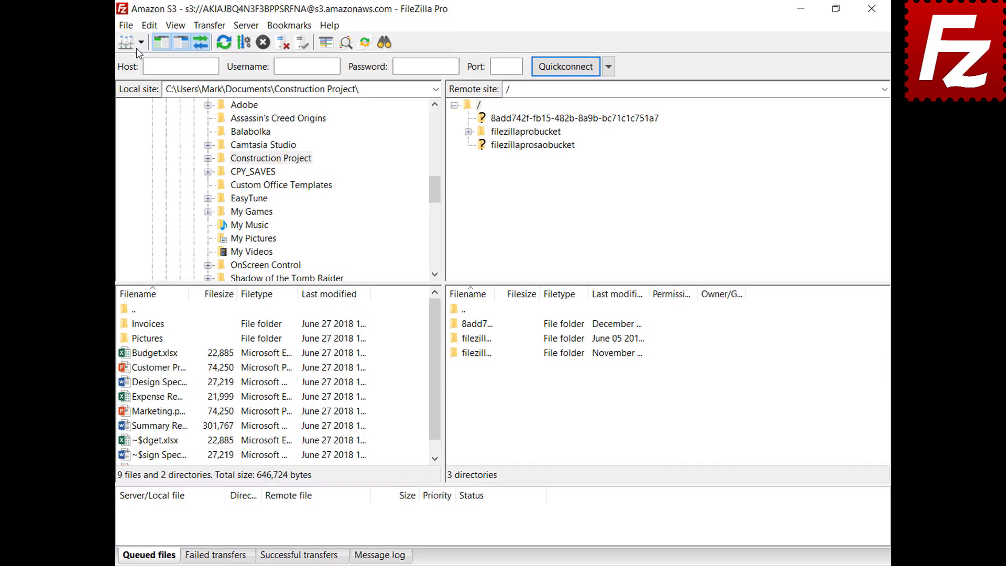
left_click(128, 44)
left_click(125, 63)
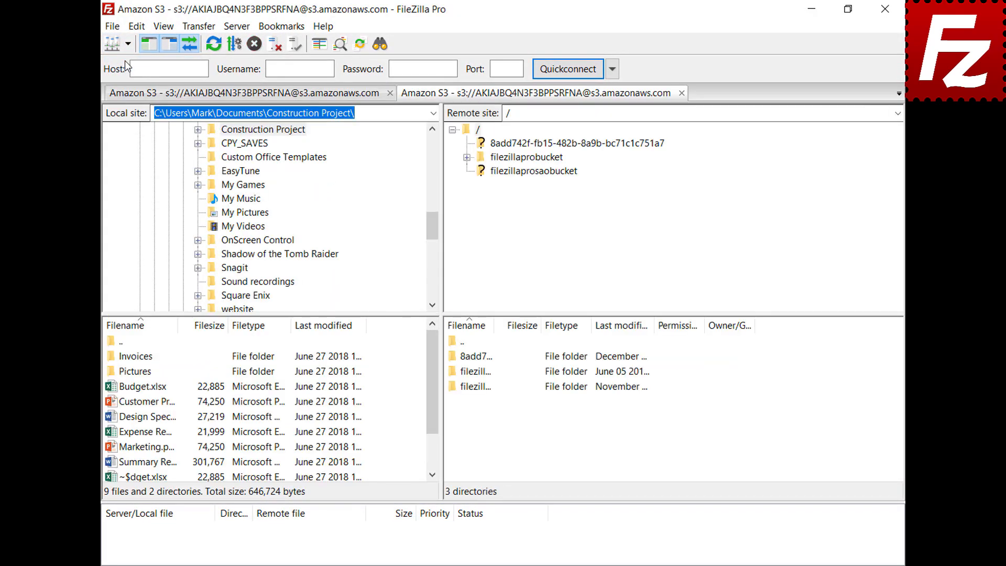
Open README.TXT in filezillaprobucket for editing, add "New line" on a new line, and upload the saved file back to the server
left_click(534, 159)
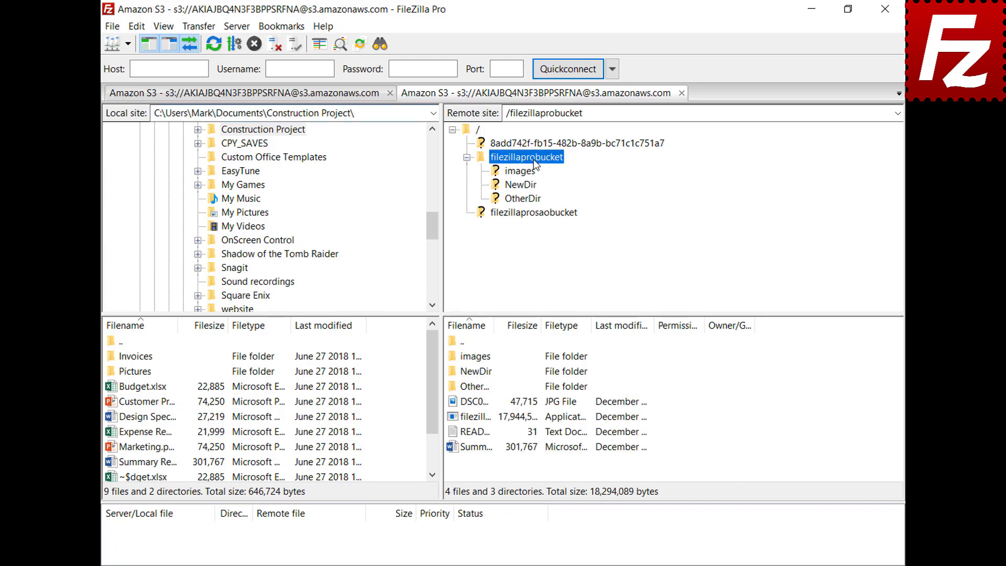
right_click(473, 434)
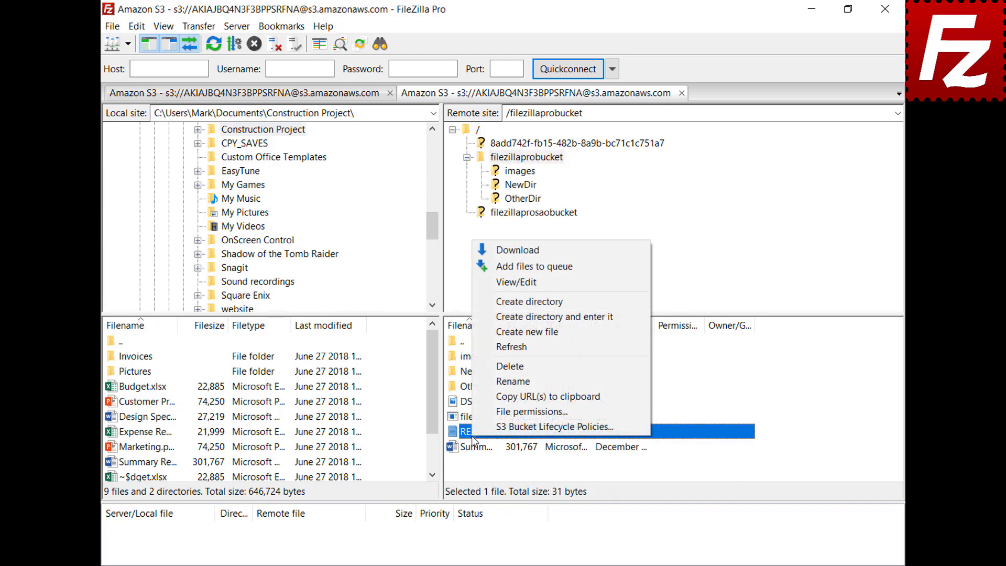
left_click(518, 287)
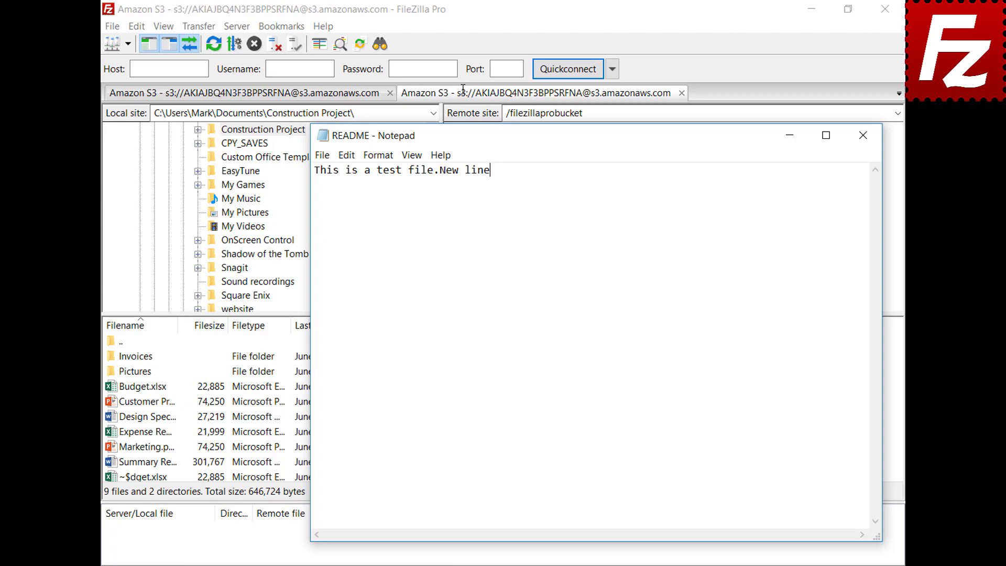
key("Return")
type("New line")
left_click(863, 141)
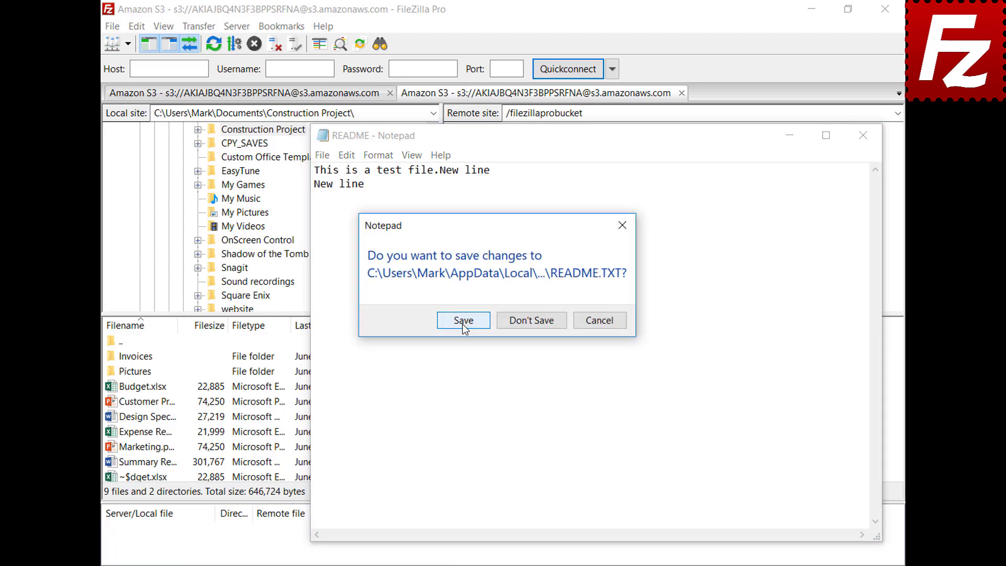
left_click(463, 321)
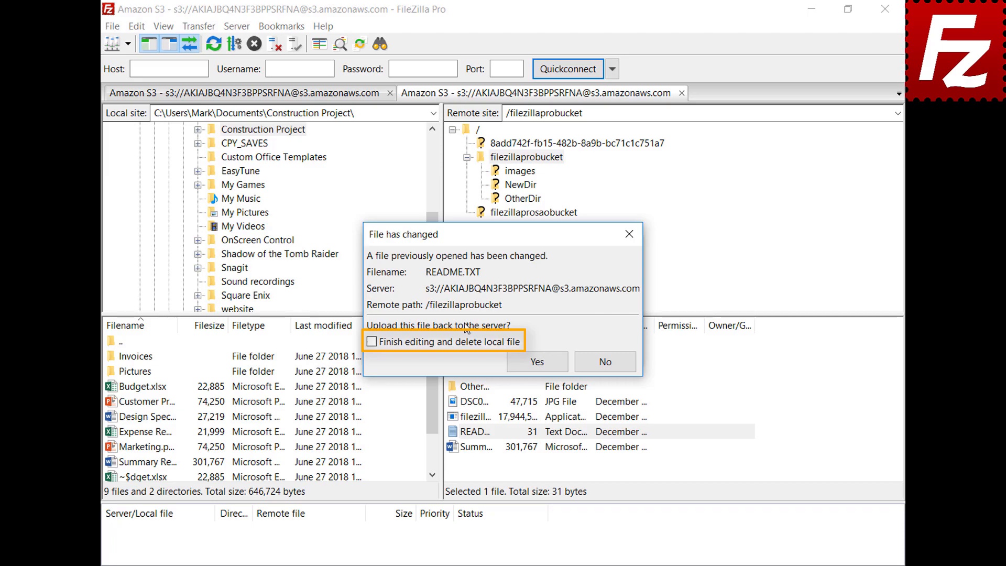
left_click(545, 366)
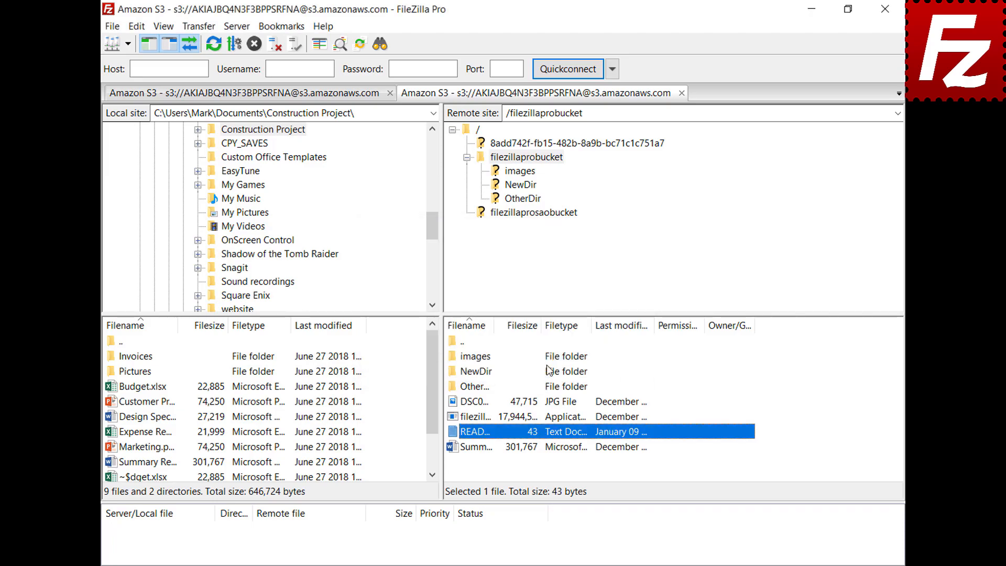
Review the list of files currently being edited and select README.TXT to see its available actions
left_click(113, 26)
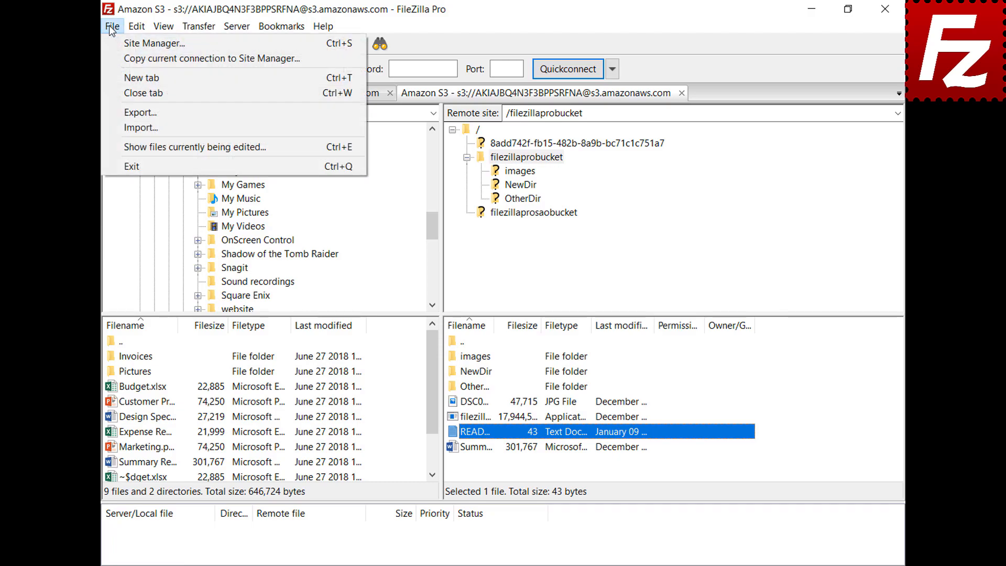
left_click(134, 147)
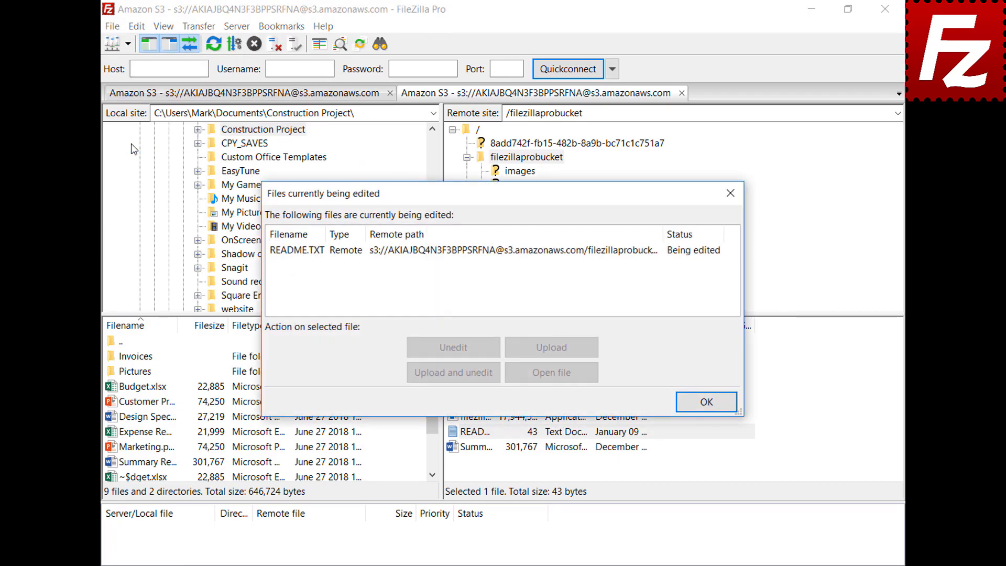
left_click(471, 254)
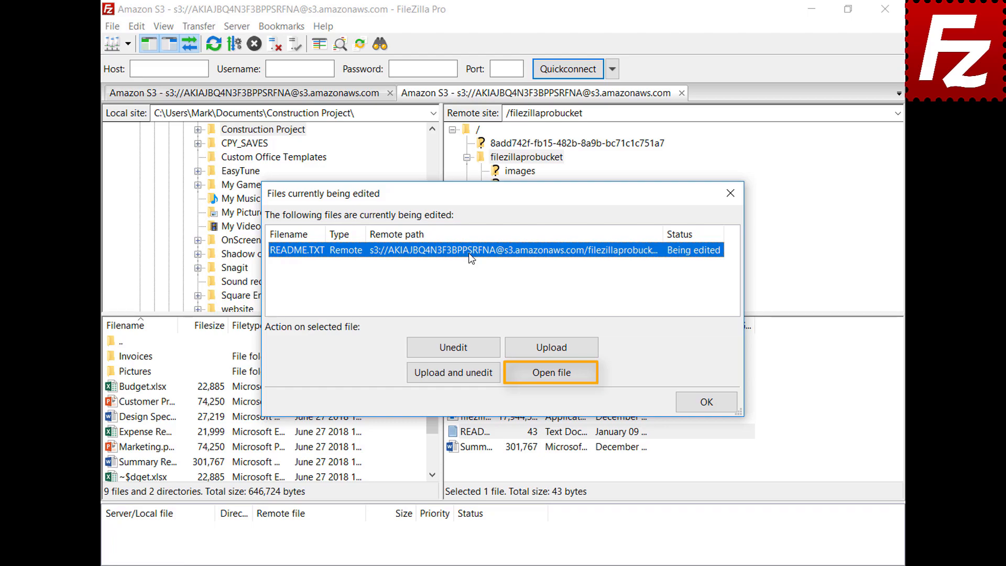
left_click(708, 402)
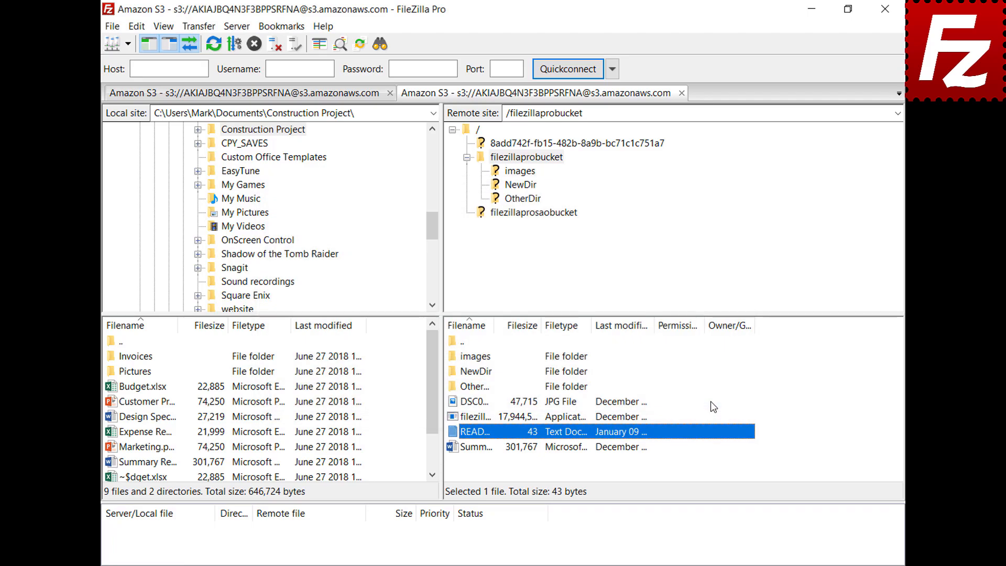
Add the custom filetype association jpg "C:\Windows\system32\mspaint.exe" in the file editing settings and save it
left_click(137, 28)
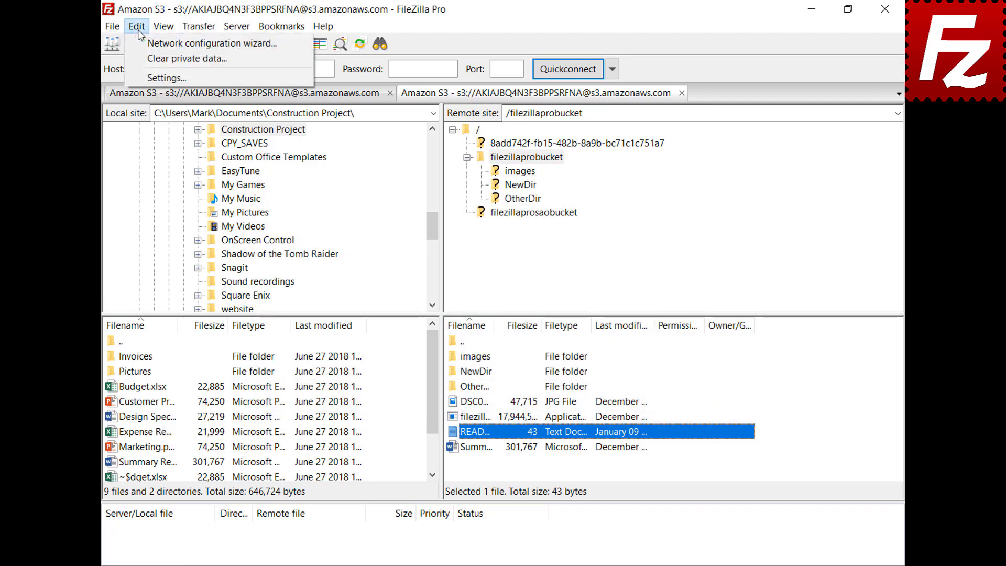
left_click(143, 78)
left_click_drag(356, 212, 365, 273)
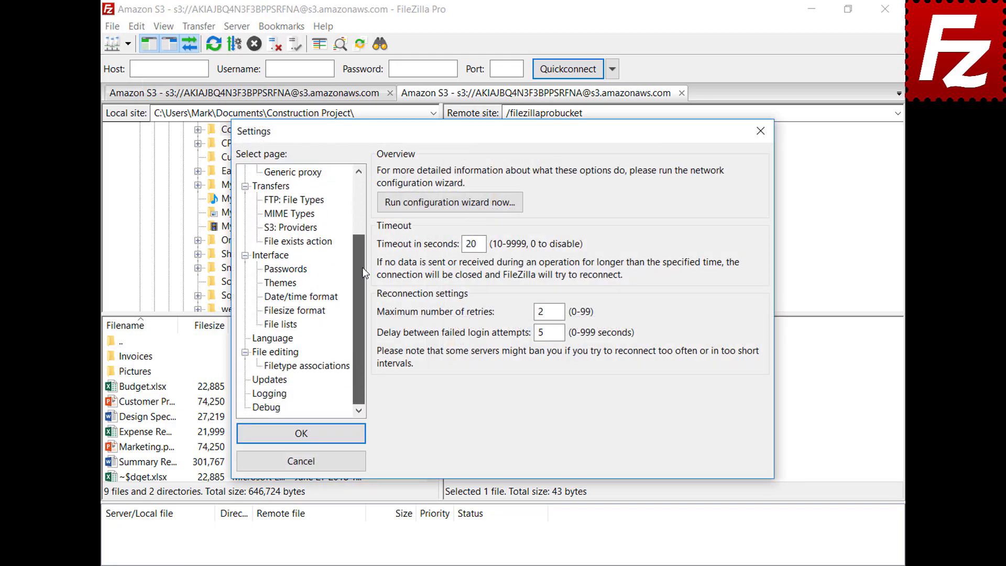
left_click(261, 355)
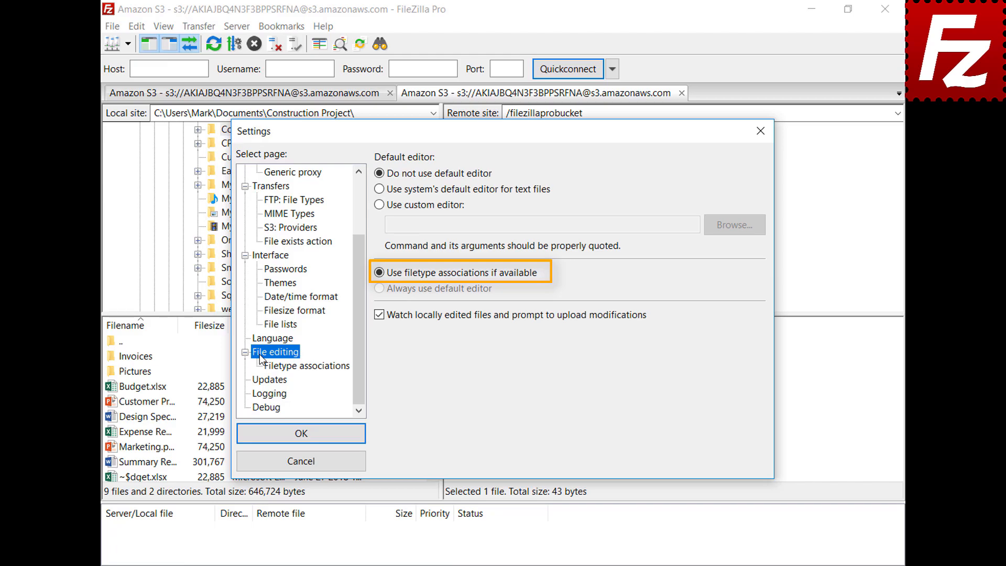
left_click(314, 369)
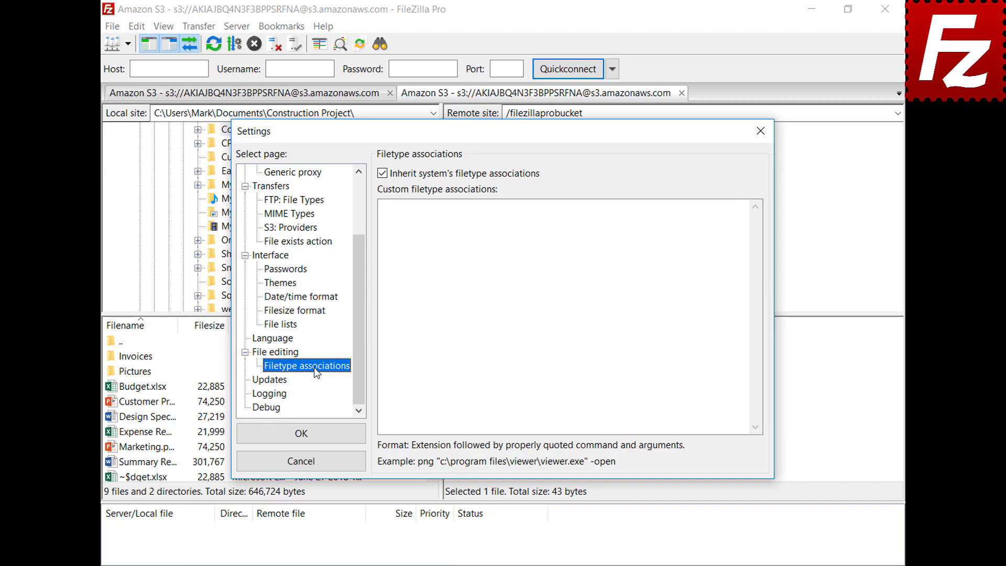
left_click(724, 218)
type("jpg \"C:\\Windows\\system32\\mspaint.exe\"")
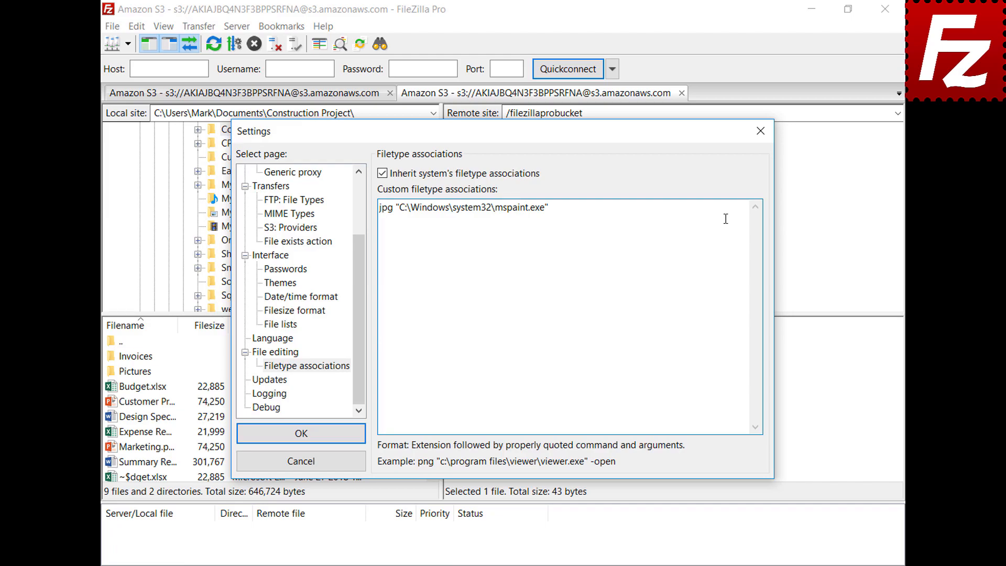
left_click(247, 441)
Open the JPG image in filezillaprobucket for viewing and editing in Paint, and close it again
right_click(452, 402)
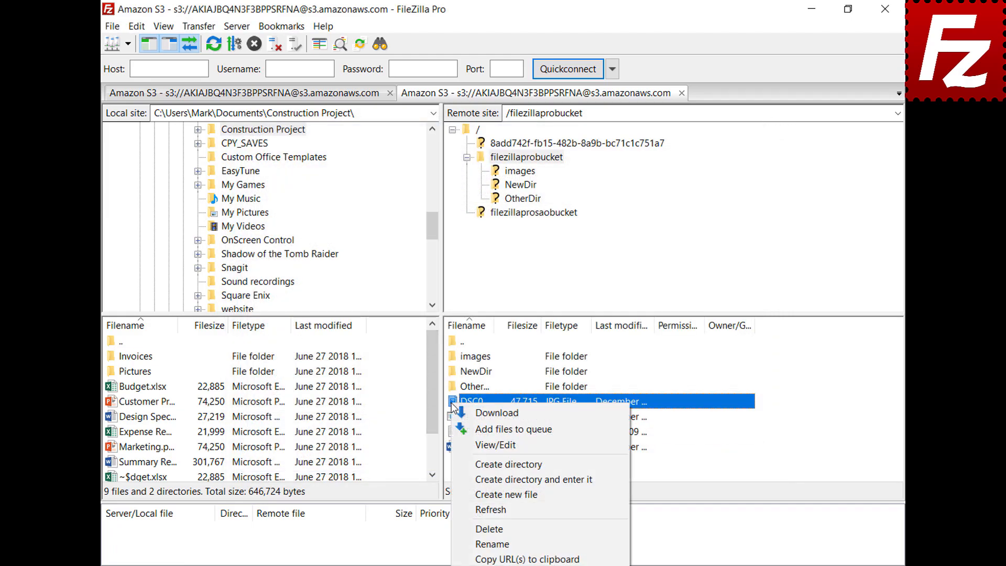
left_click(495, 445)
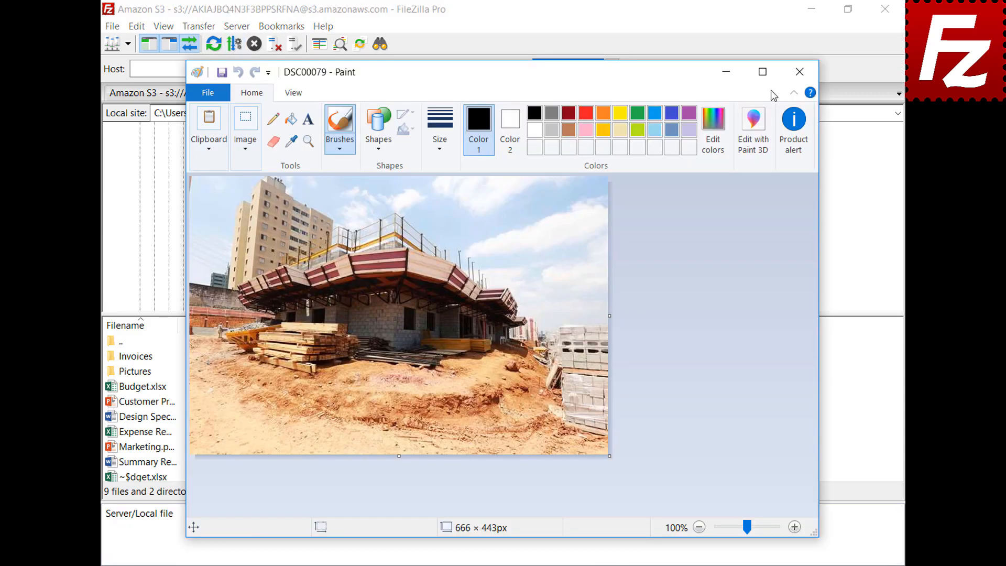
left_click(800, 72)
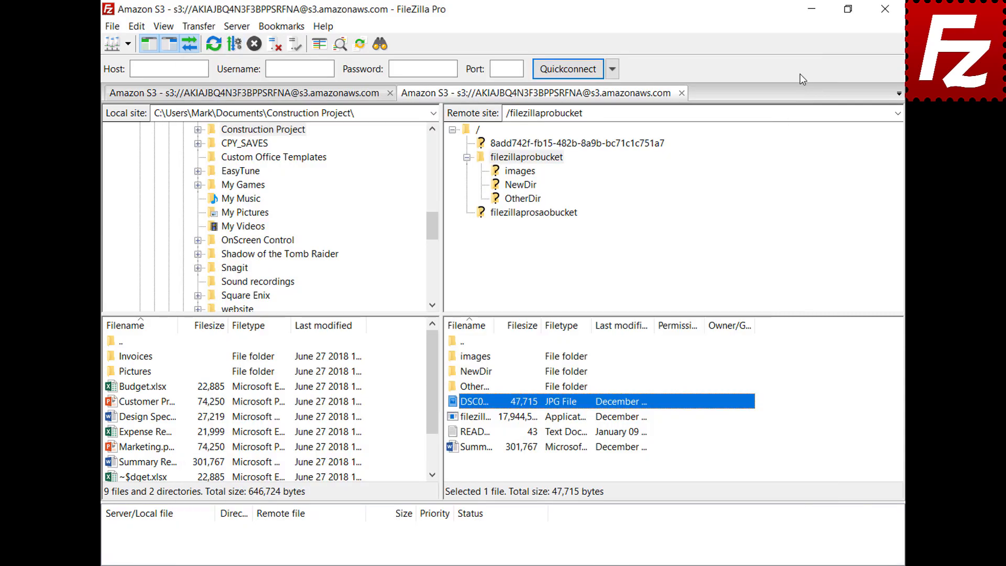
Open the File editing page of the settings to examine its options
left_click(137, 27)
left_click(146, 77)
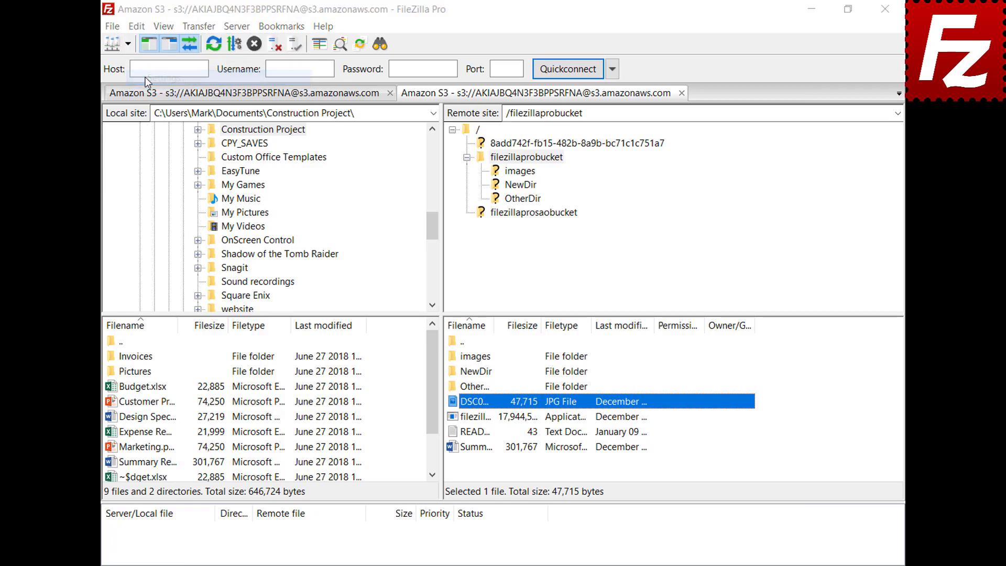
left_click_drag(357, 188, 361, 248)
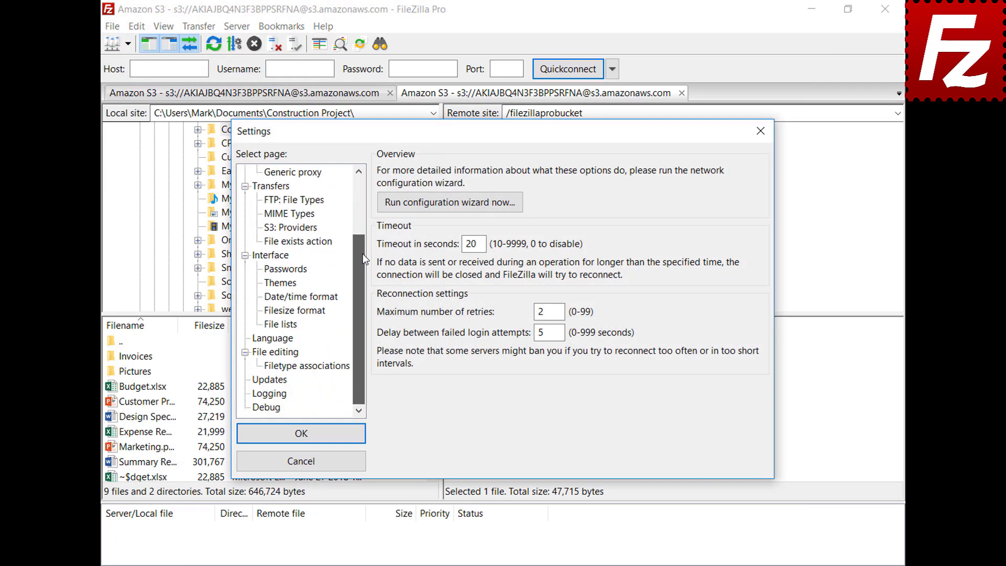
left_click(259, 357)
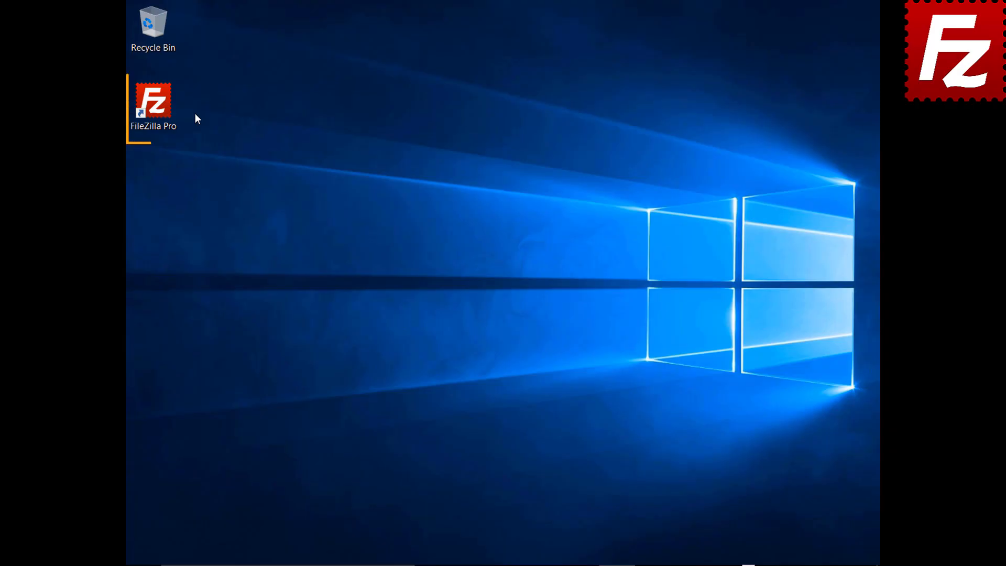
Launch FileZilla Pro from the desktop and connect to the saved FTP site
double_click(154, 105)
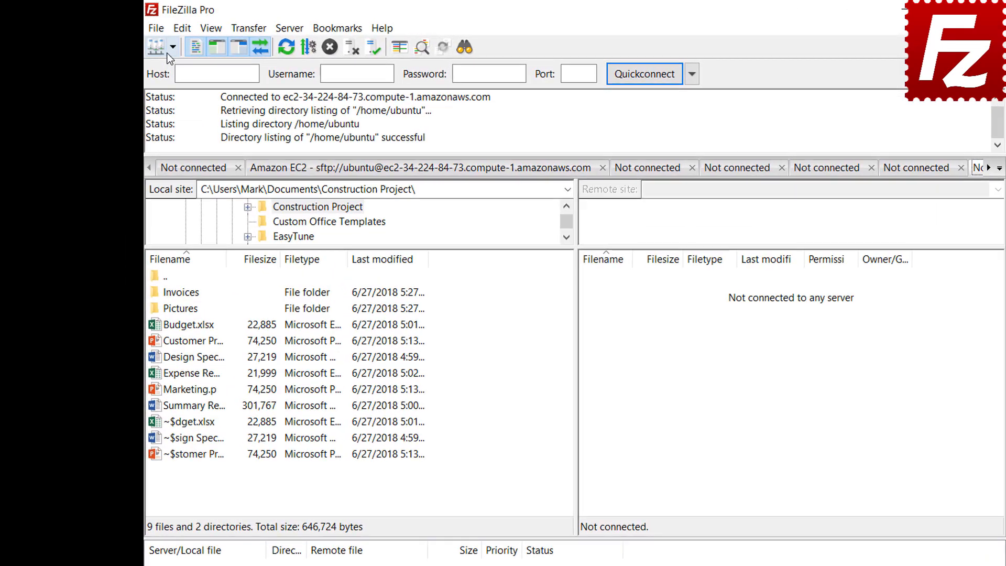
left_click(151, 41)
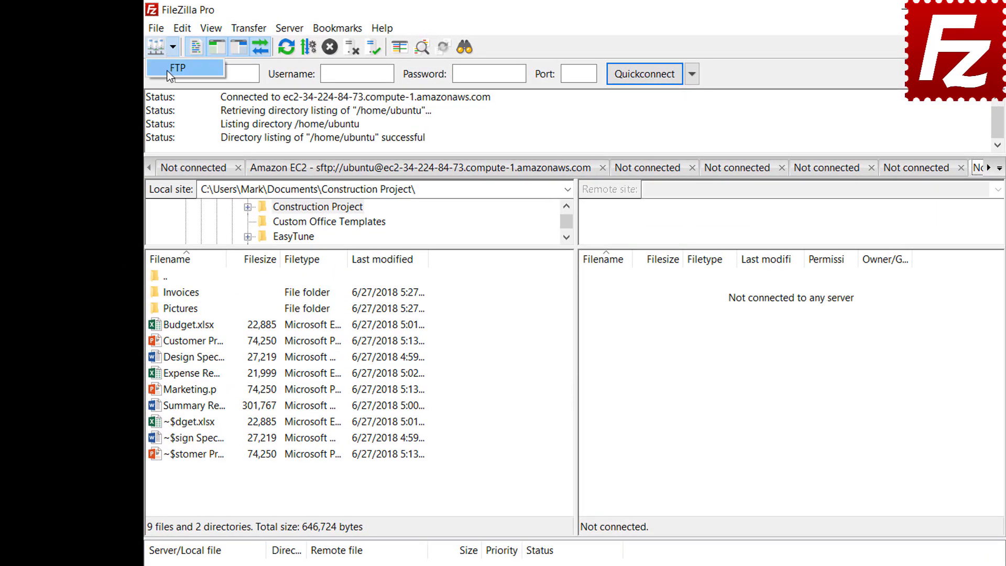
left_click(181, 67)
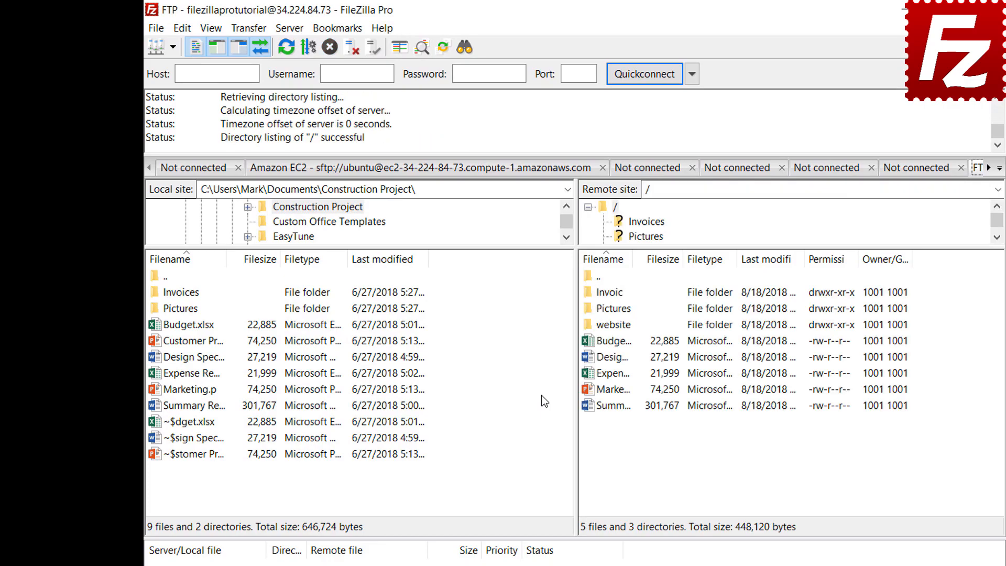
Start a new site-specific bookmark for the FTP site and name it FTP-Pictures
left_click(340, 33)
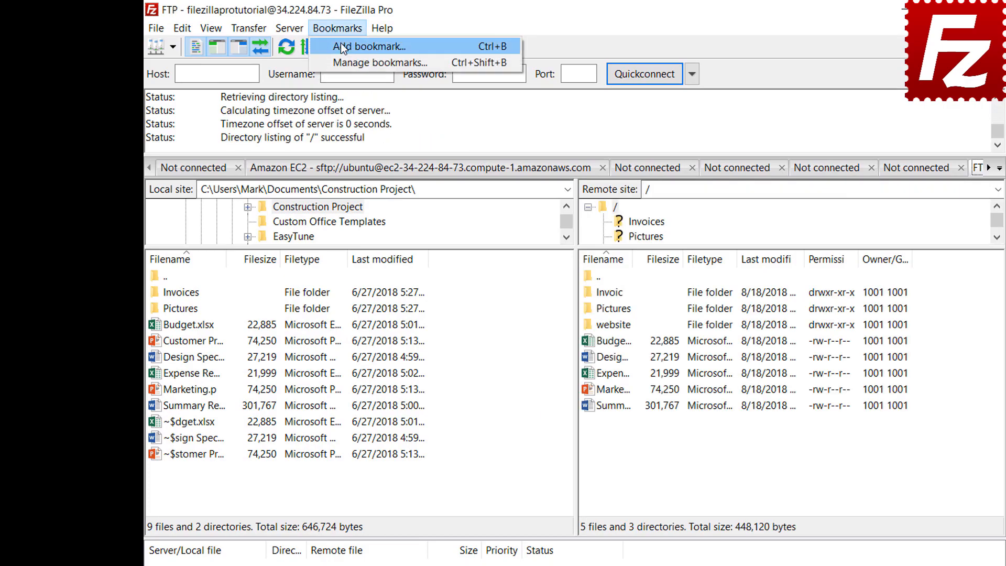
left_click(342, 48)
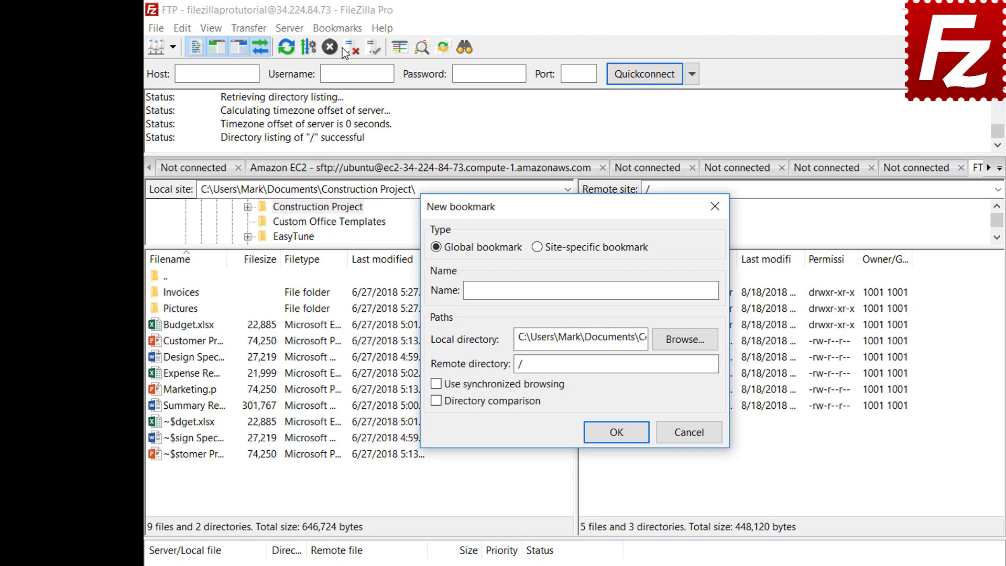
left_click(538, 248)
left_click(665, 288)
type("FTP-P")
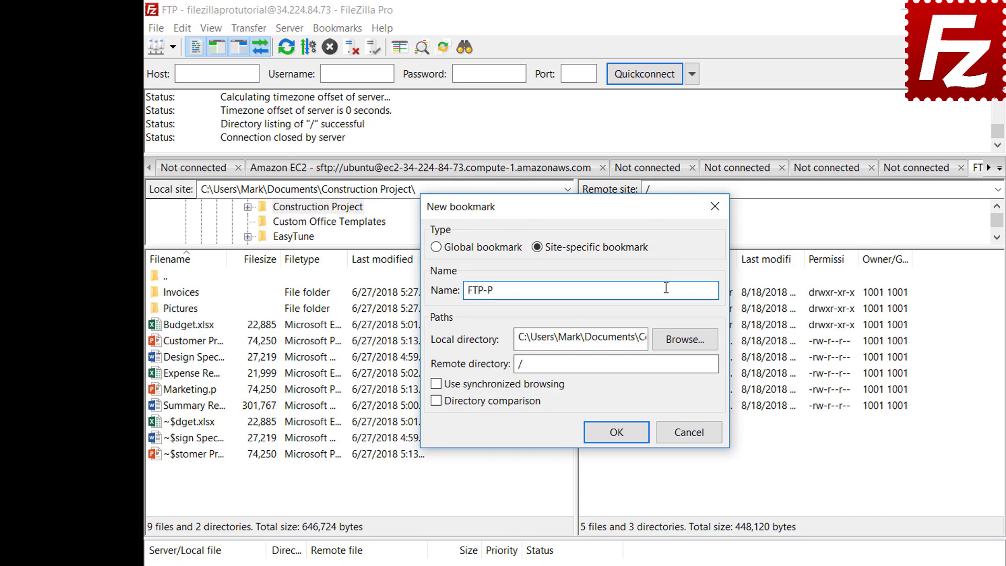
type("ictures")
Set the bookmark's local directory to Construction Project's Pictures folder and its remote directory to /Pictures, and save the bookmark
left_click(684, 340)
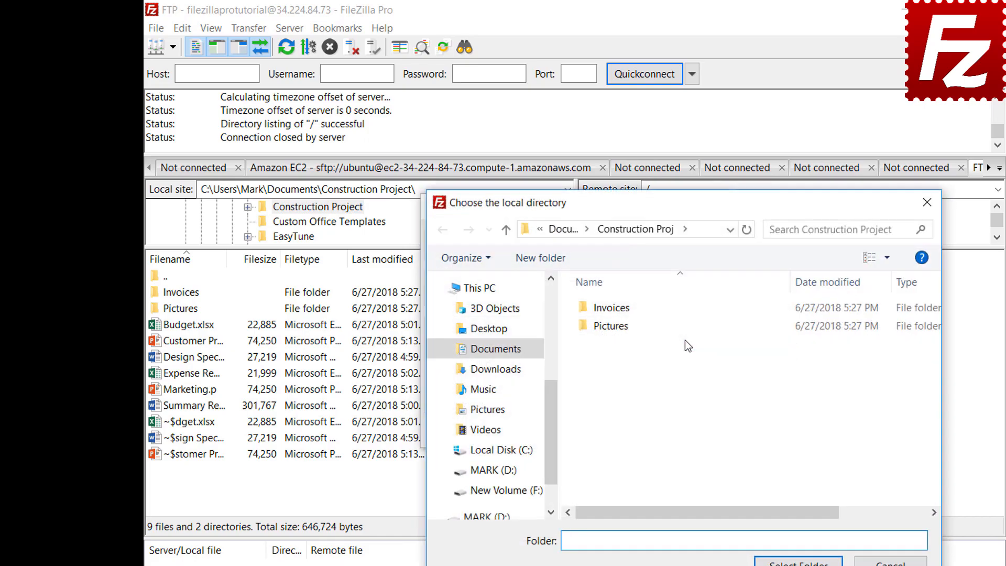
double_click(614, 329)
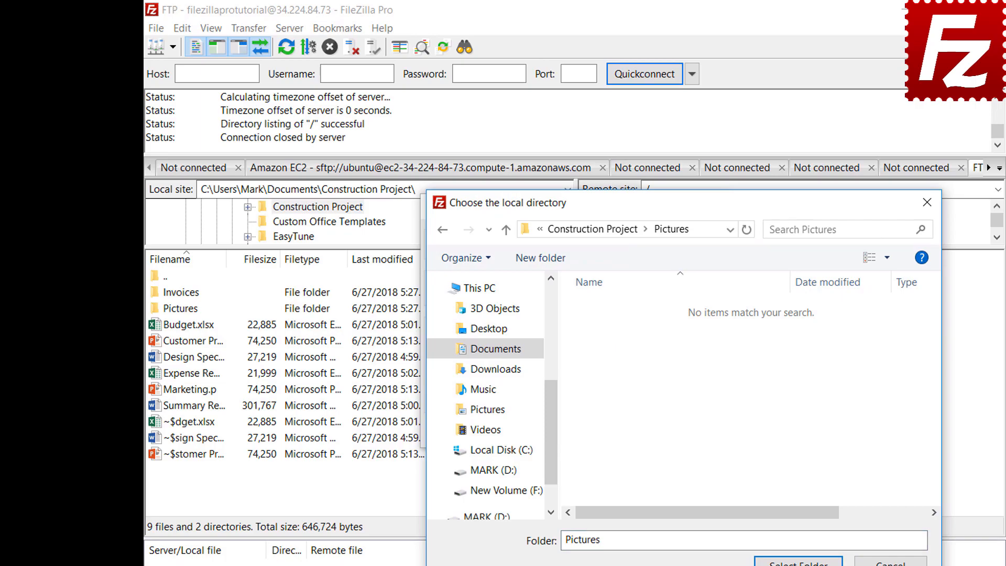
left_click(798, 562)
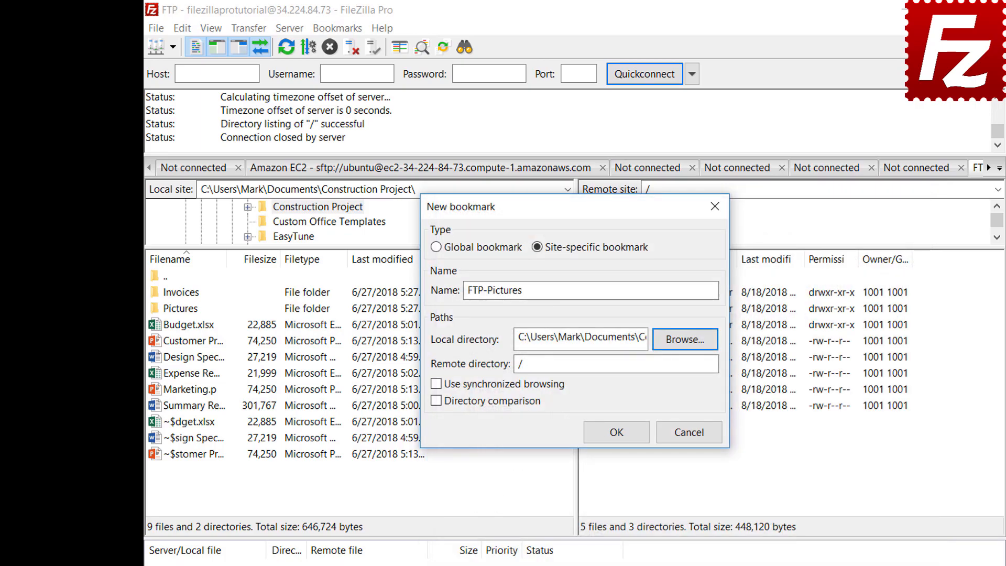
left_click(688, 367)
type("Pic")
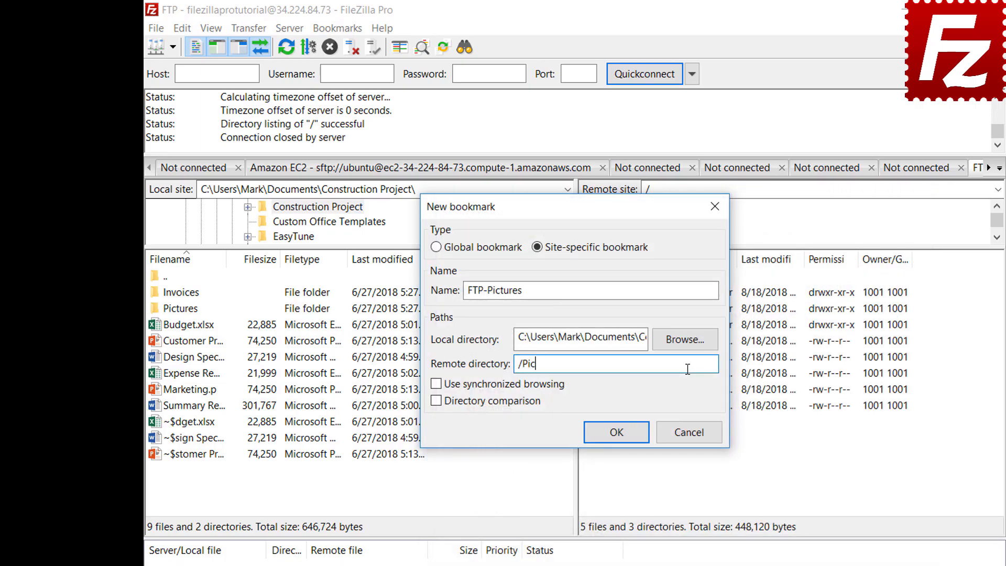
type("tures")
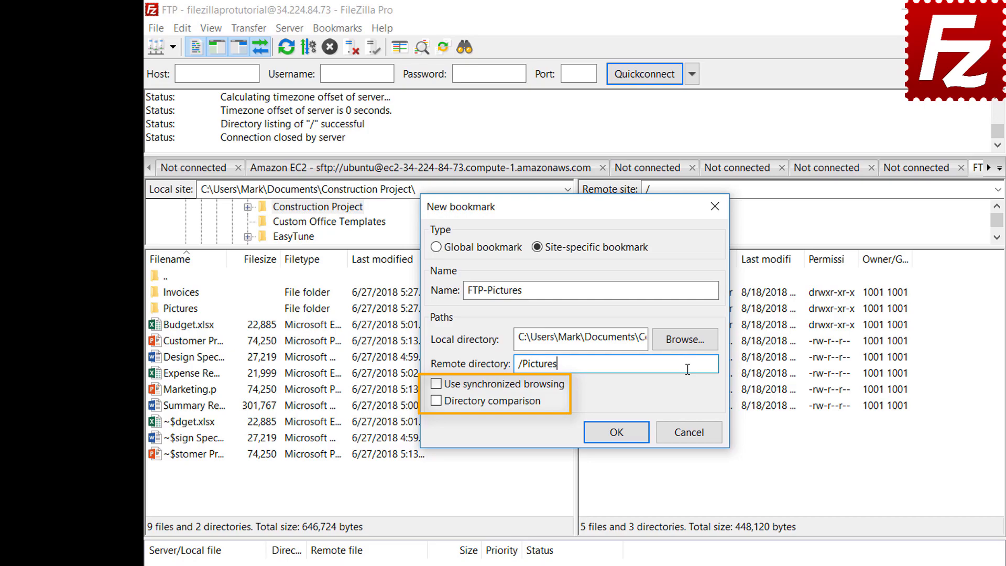
left_click(626, 438)
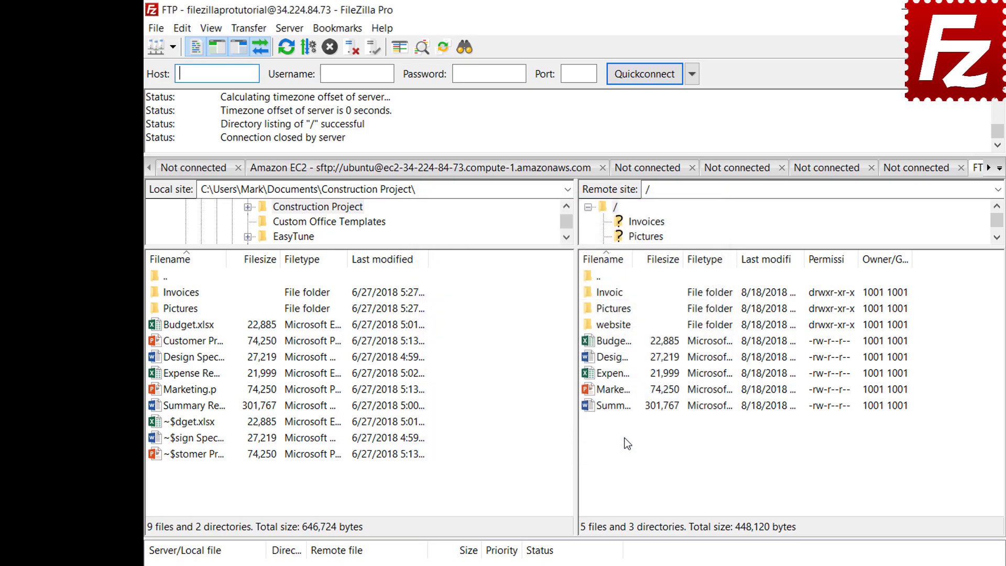
Open the FTP-Pictures bookmark to go to the local and remote Pictures directories
left_click(339, 29)
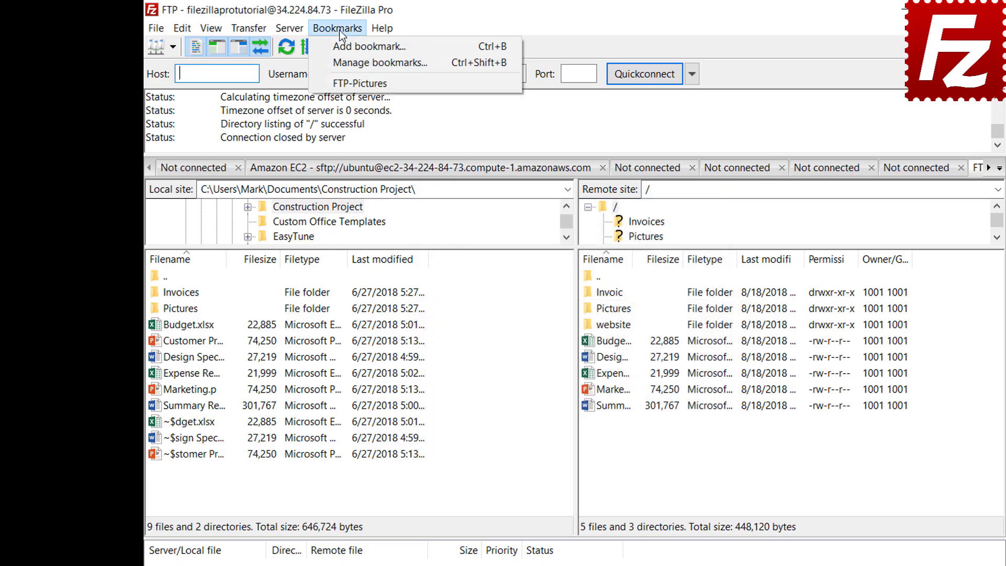
left_click(339, 84)
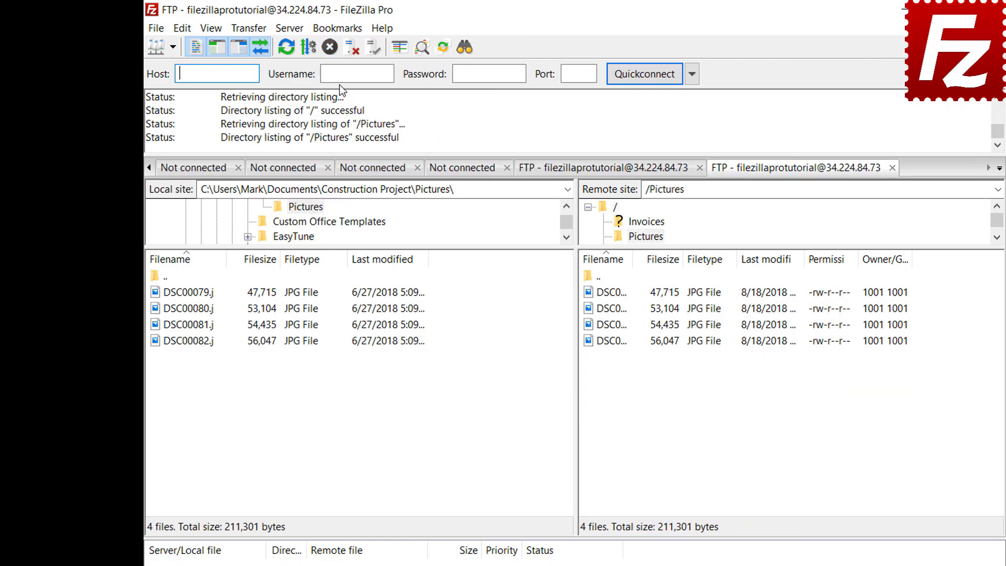
Disconnect from the FTP server and reconnect through the site's FTP-Pictures bookmark in the Site Manager
left_click(350, 50)
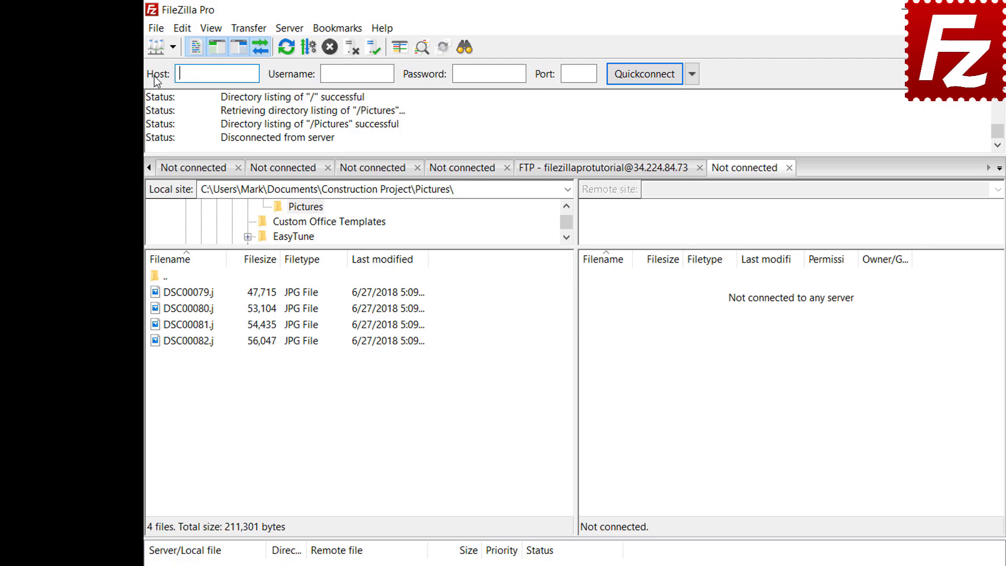
left_click(156, 29)
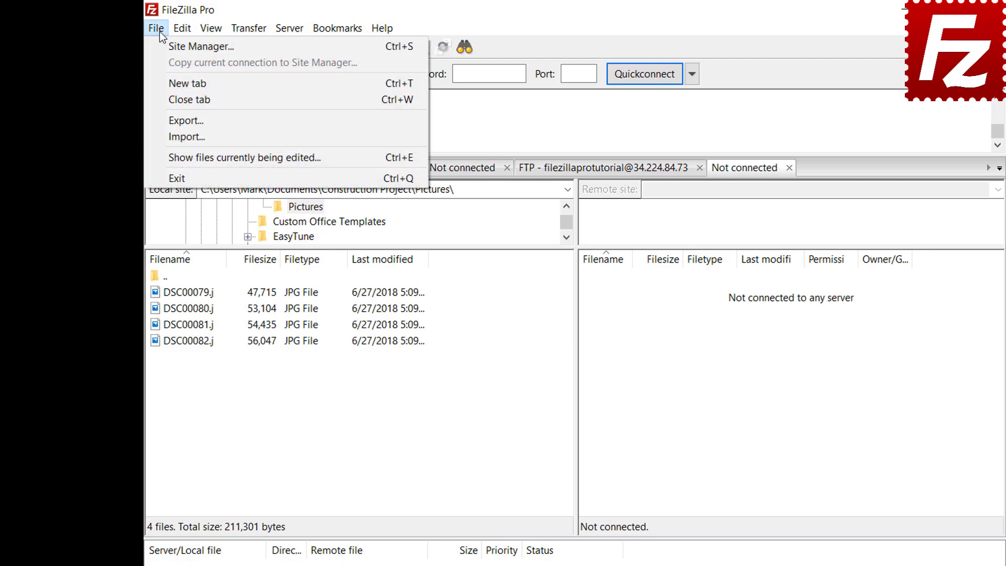
left_click(162, 46)
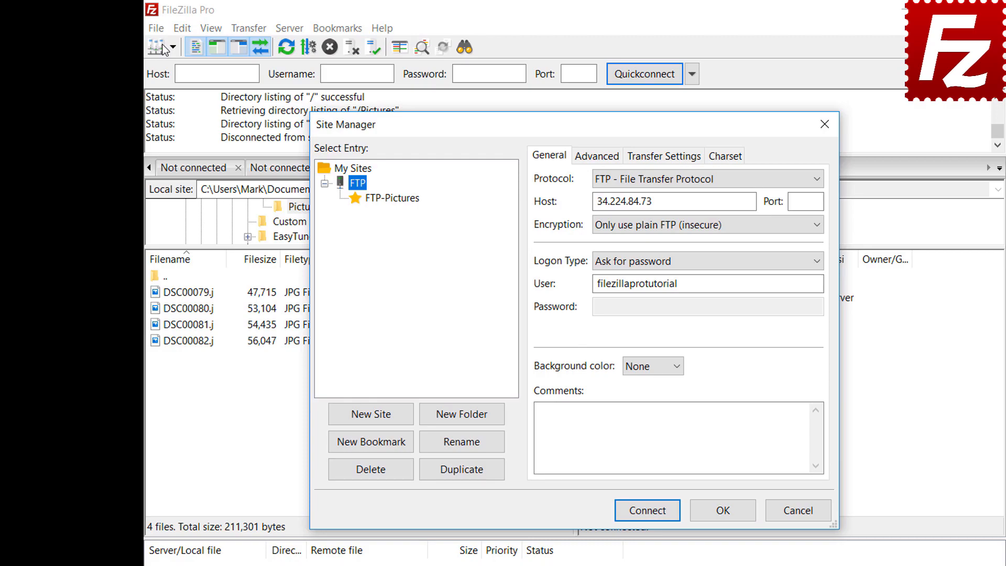
left_click(394, 200)
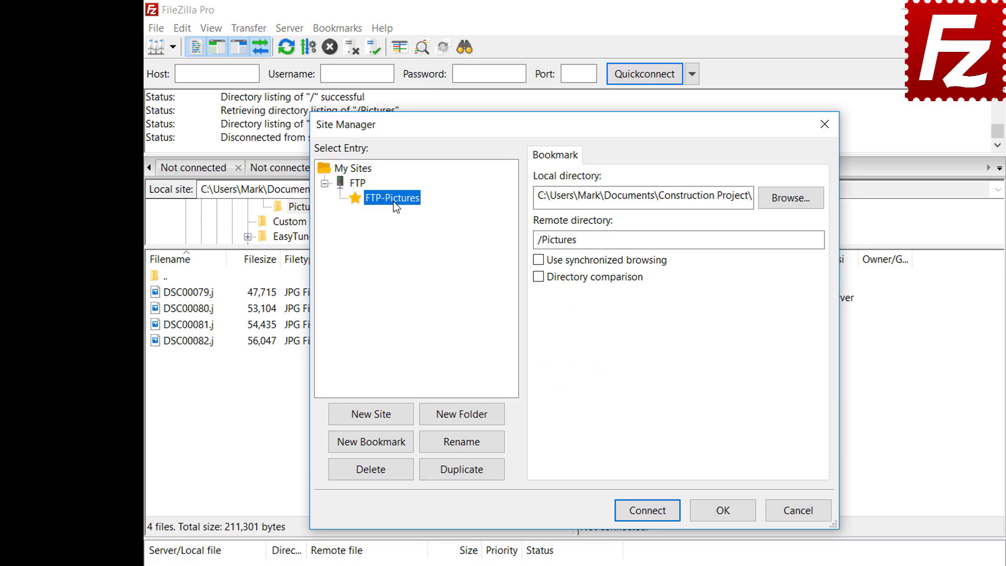
left_click(648, 511)
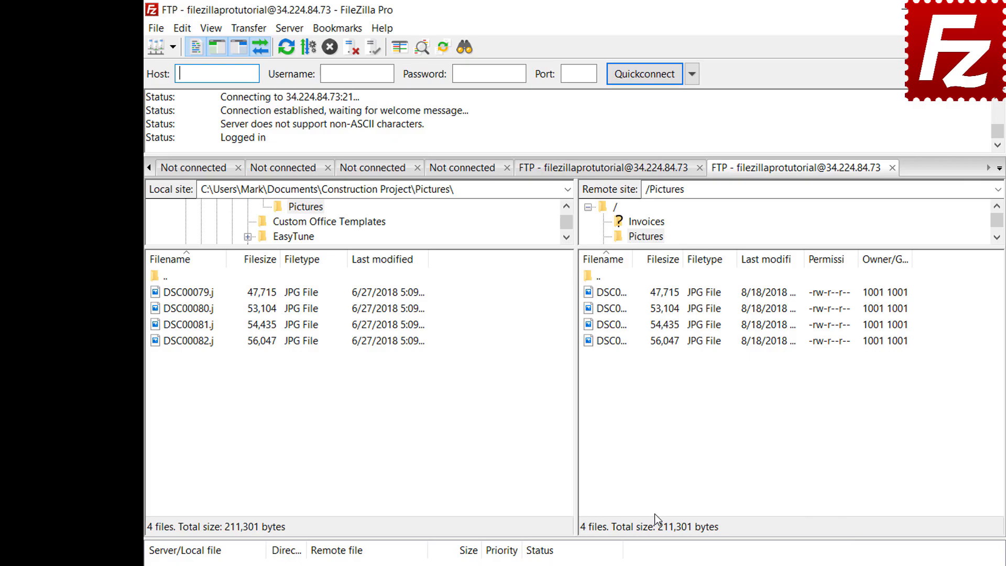
Open the bookmark manager and examine the site-specific FTP-Pictures bookmark
left_click(344, 30)
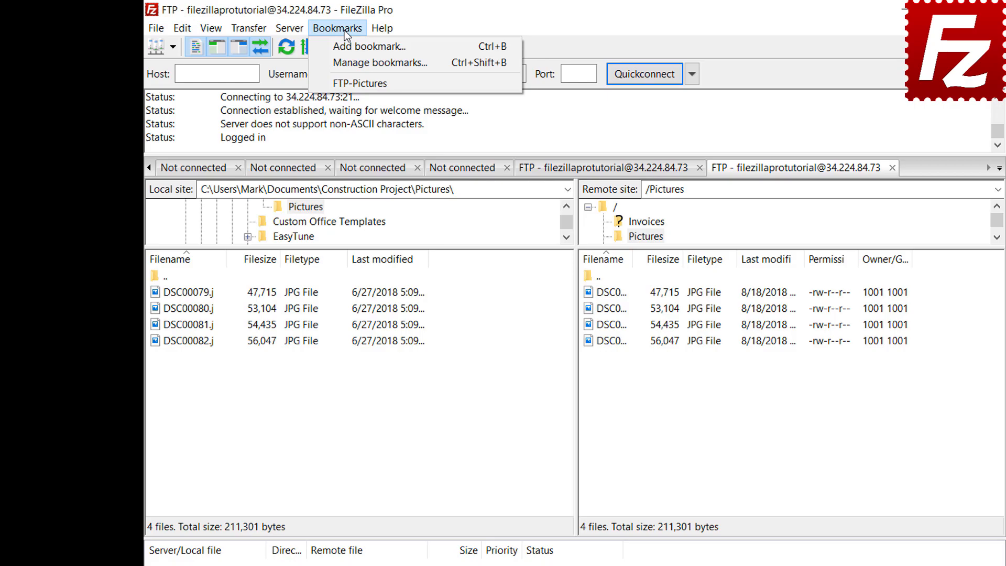
left_click(347, 61)
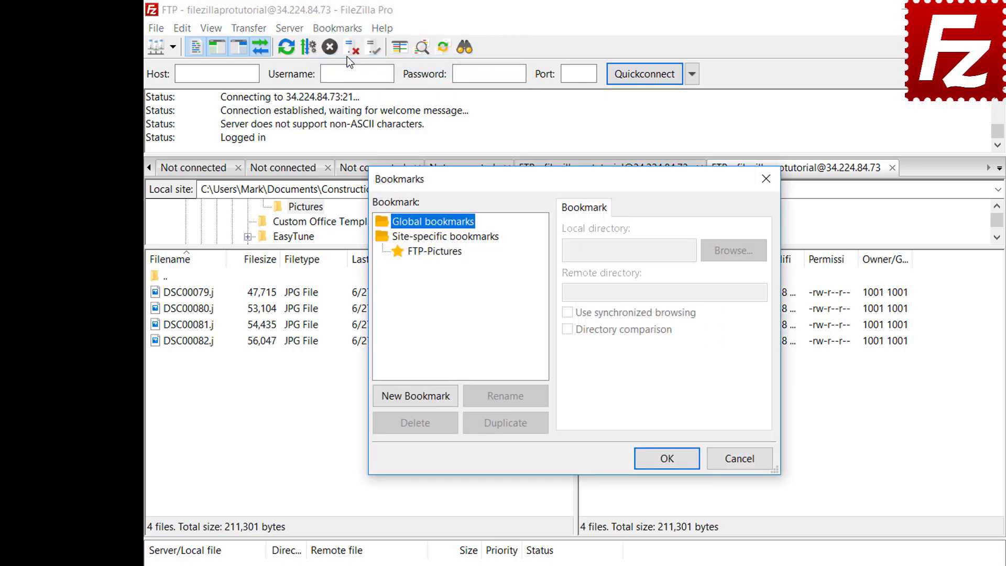
left_click(439, 252)
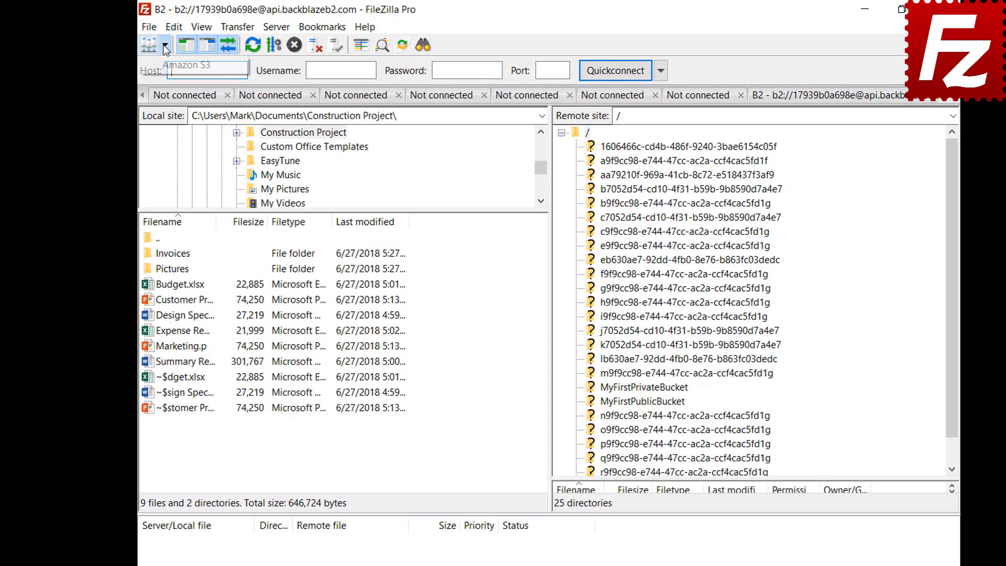
Connect to the saved Amazon S3 site and open the Interface page of the settings
left_click(165, 45)
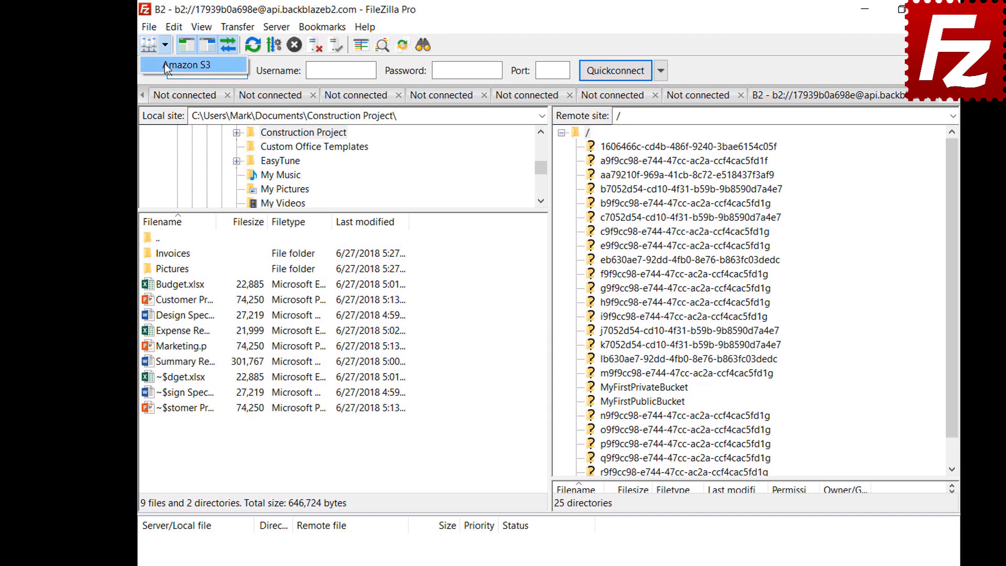
left_click(165, 64)
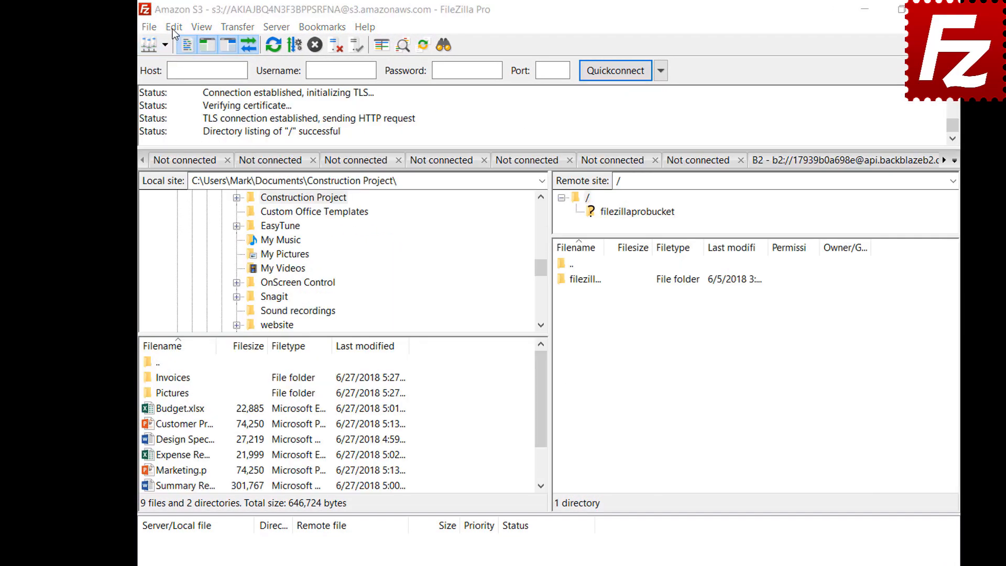
left_click(174, 29)
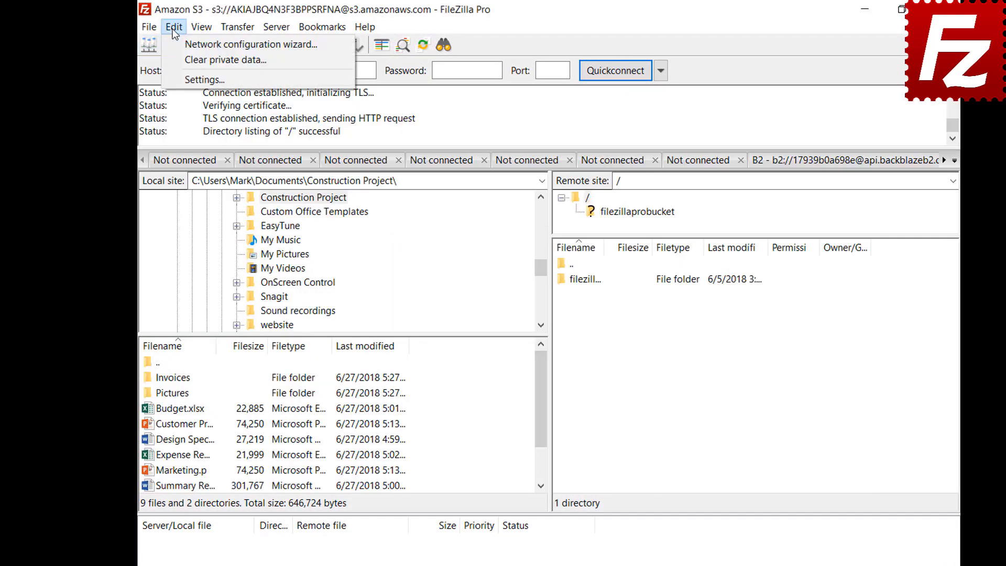
left_click(176, 82)
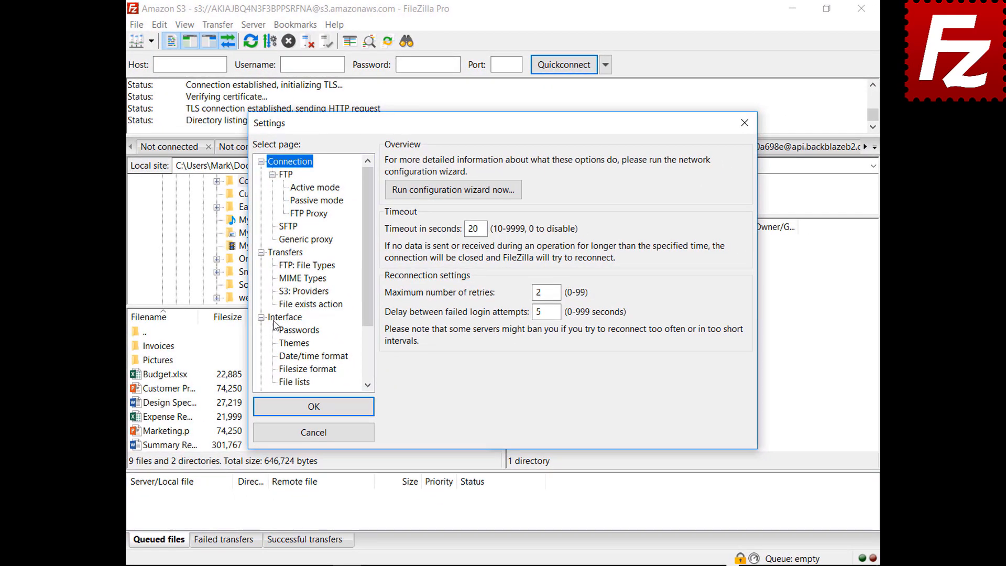
left_click(288, 337)
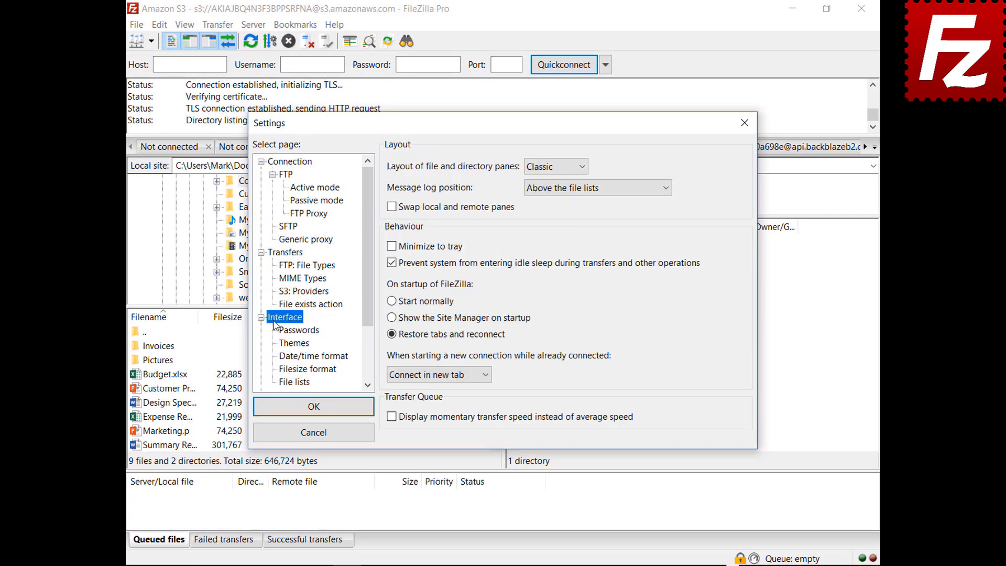
Try the Explorer, Widescreen and Blackboard layouts for the file and directory panes, and return the layout to Classic
left_click(555, 168)
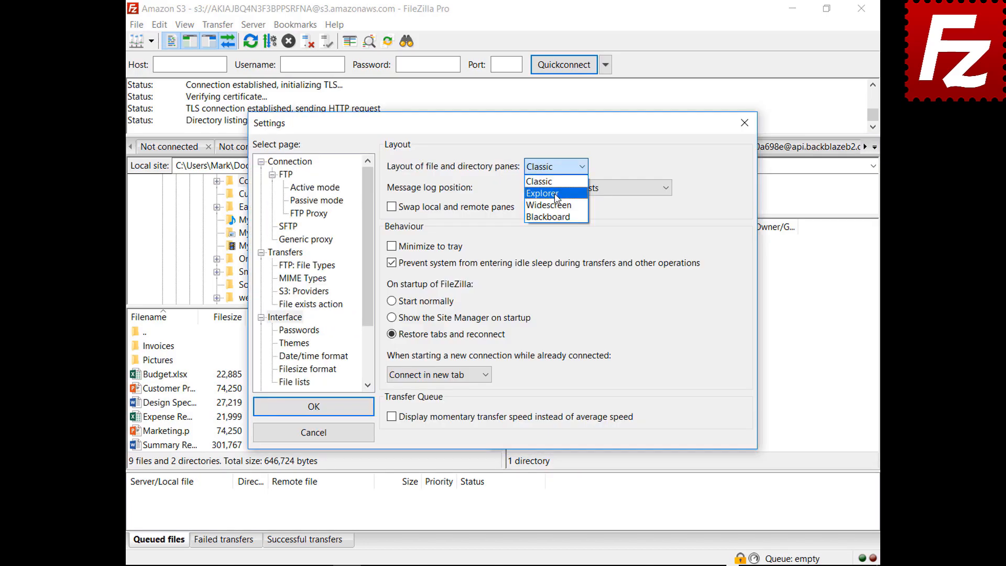
left_click(556, 189)
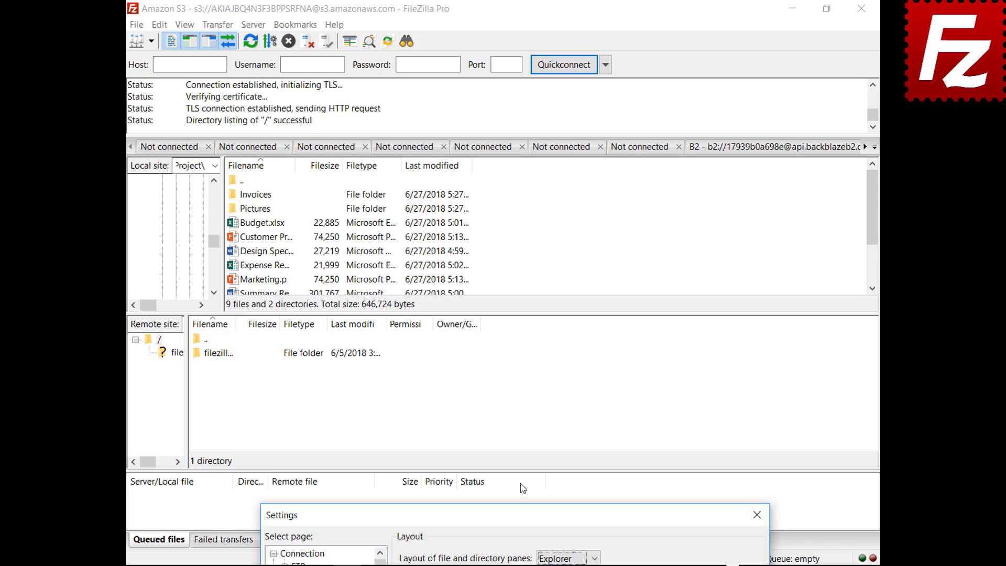
left_click(553, 169)
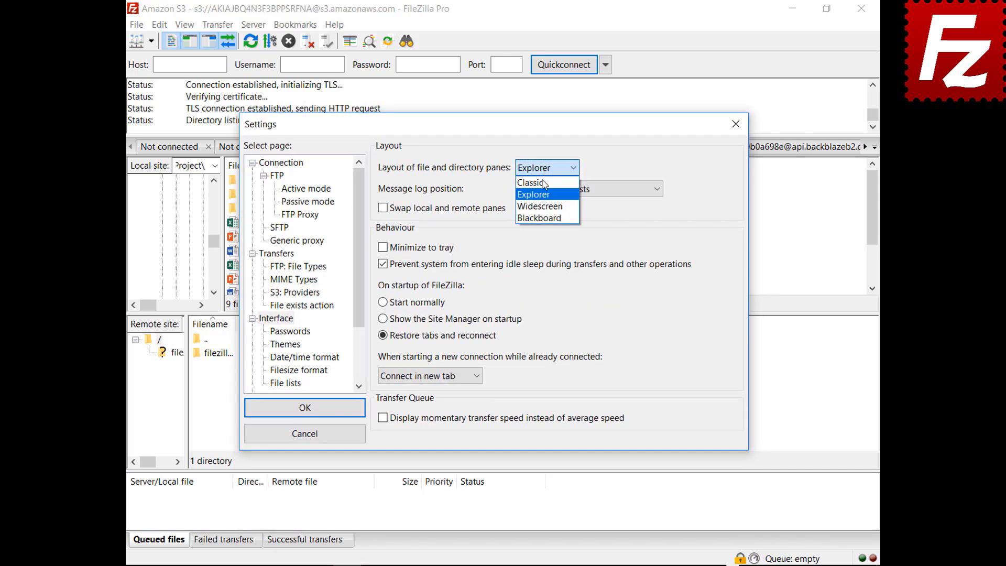
left_click(544, 209)
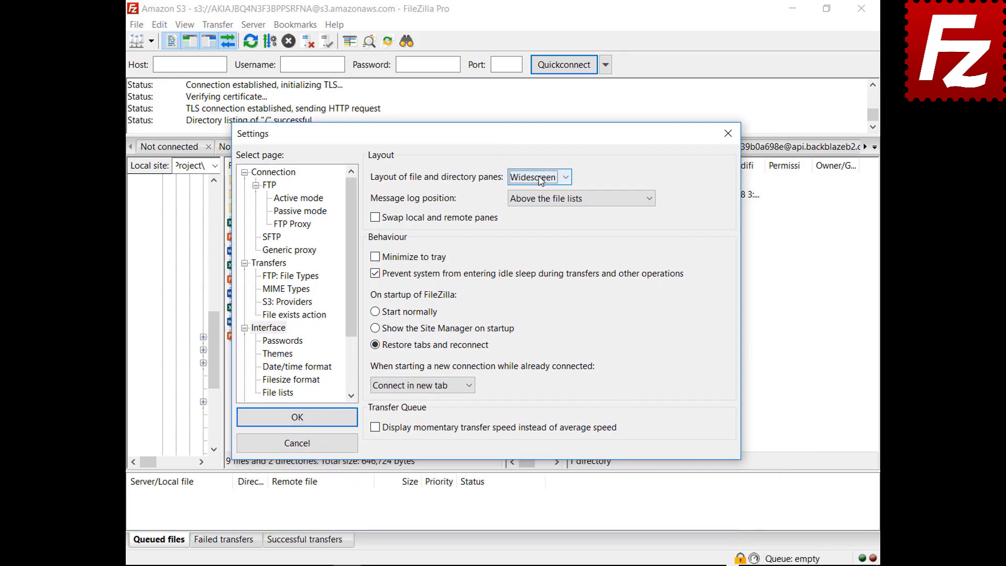
left_click(539, 178)
left_click(535, 227)
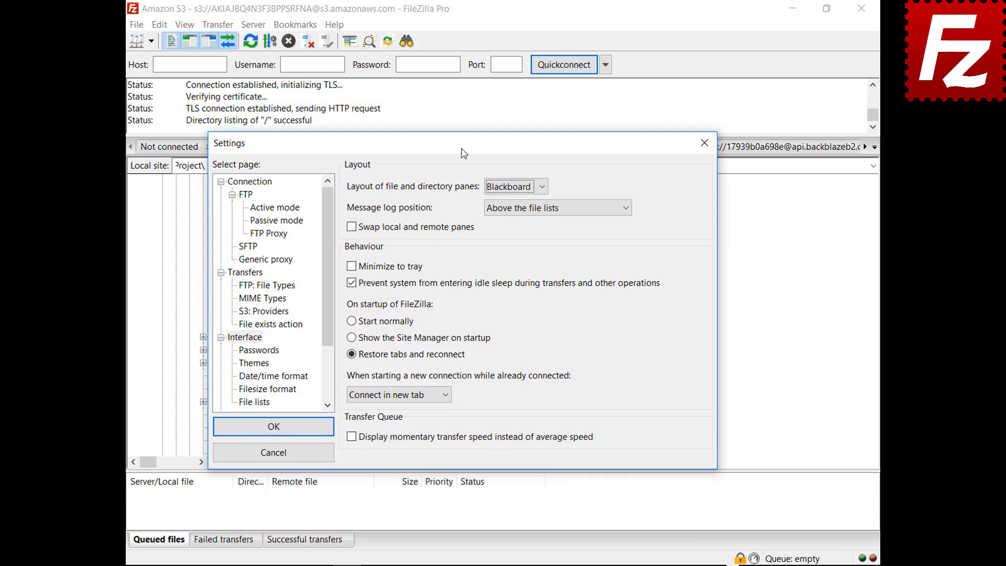
left_click(515, 188)
left_click(502, 201)
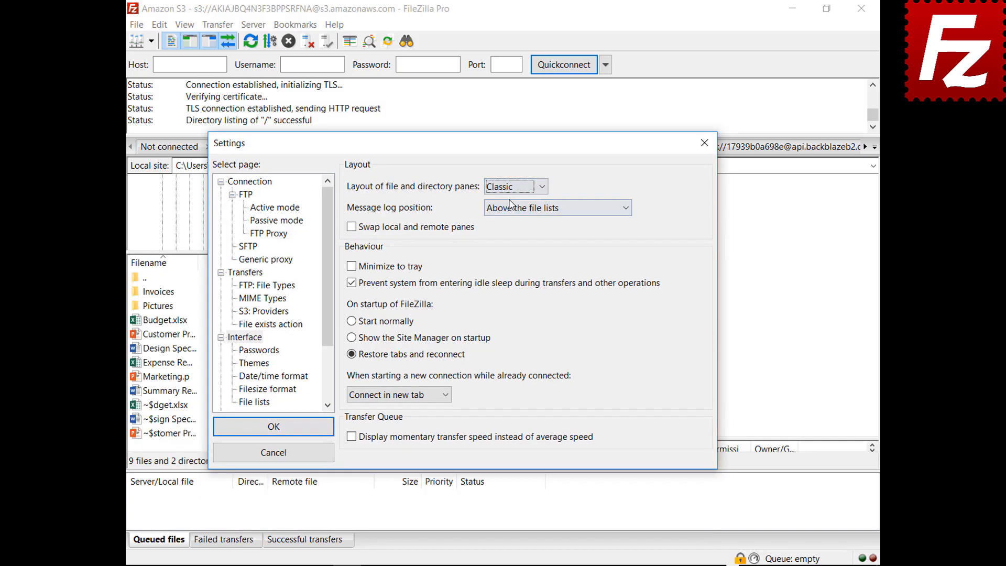
Try the message log next to the transfer queue, and set its position to As tab in the transfer queue pane
left_click(541, 211)
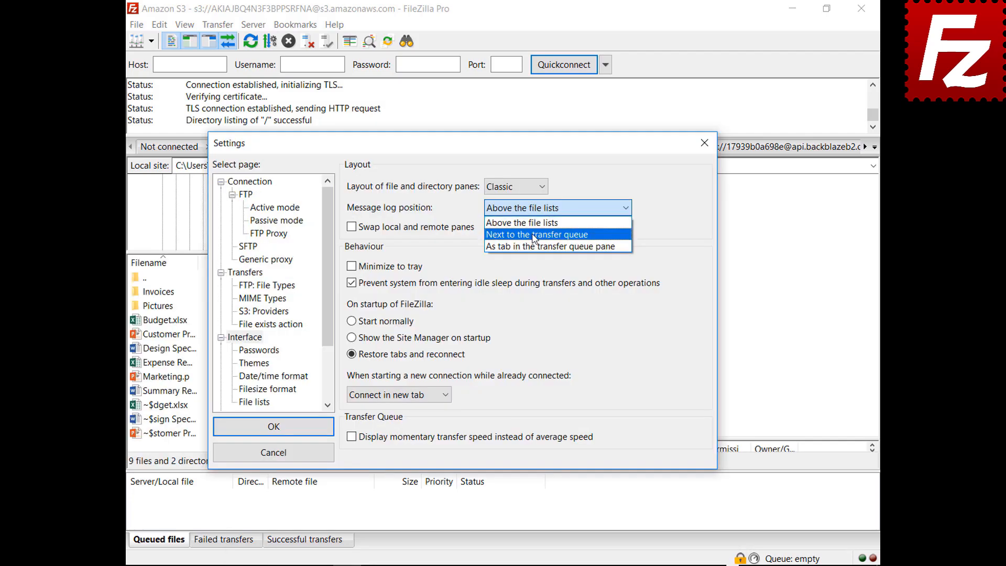
left_click(533, 235)
left_click_drag(468, 152, 488, 114)
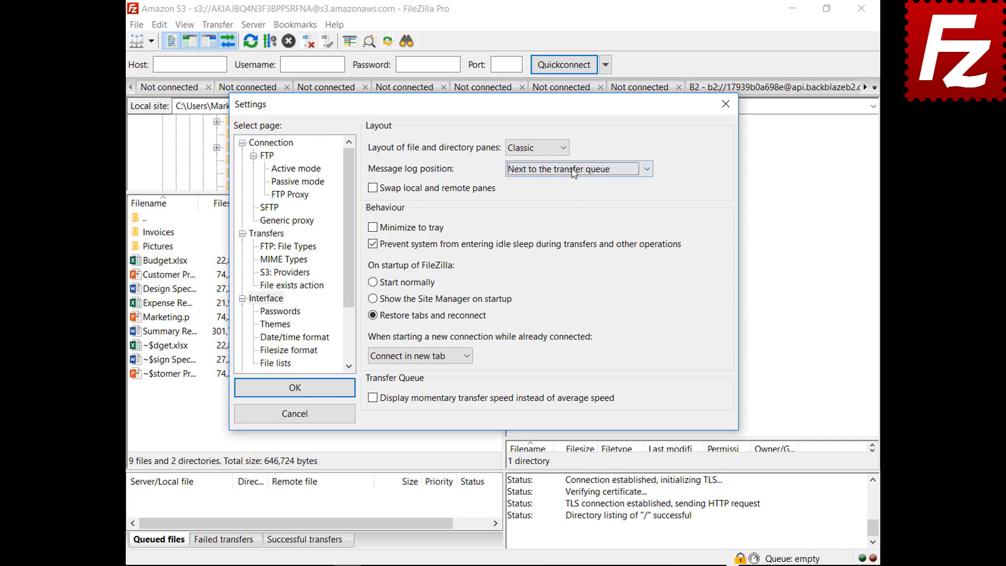
left_click(574, 171)
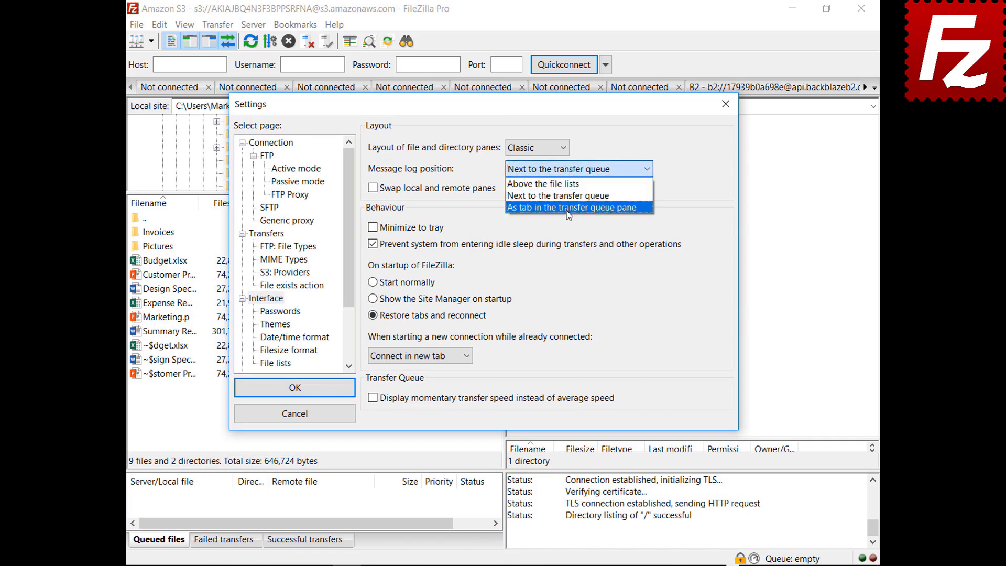
left_click(568, 209)
key("Return")
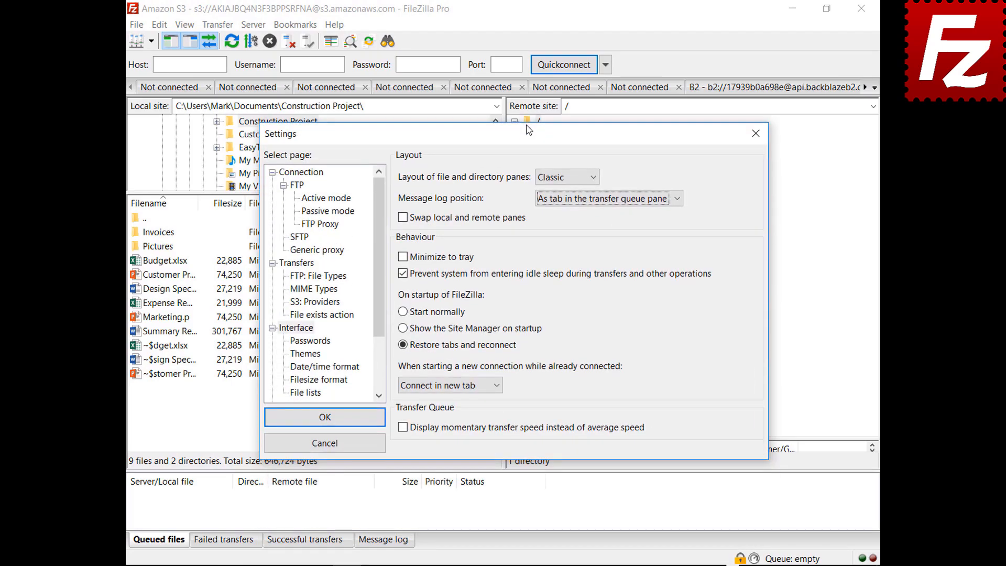
Enable Minimize to tray, save the settings, and minimize the FileZilla Pro window and restore it from the system tray
left_click(403, 258)
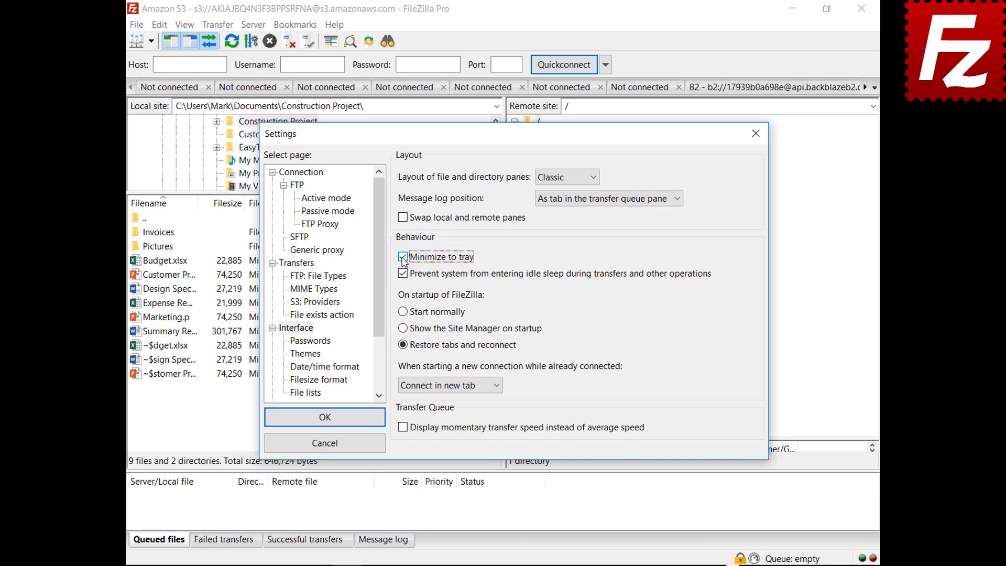
left_click(323, 417)
left_click(793, 9)
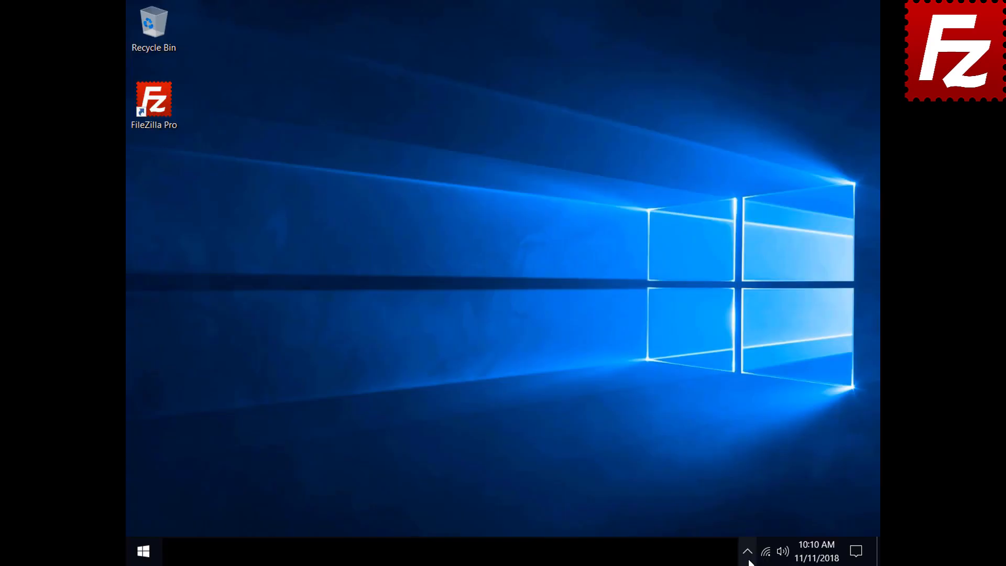
left_click(748, 551)
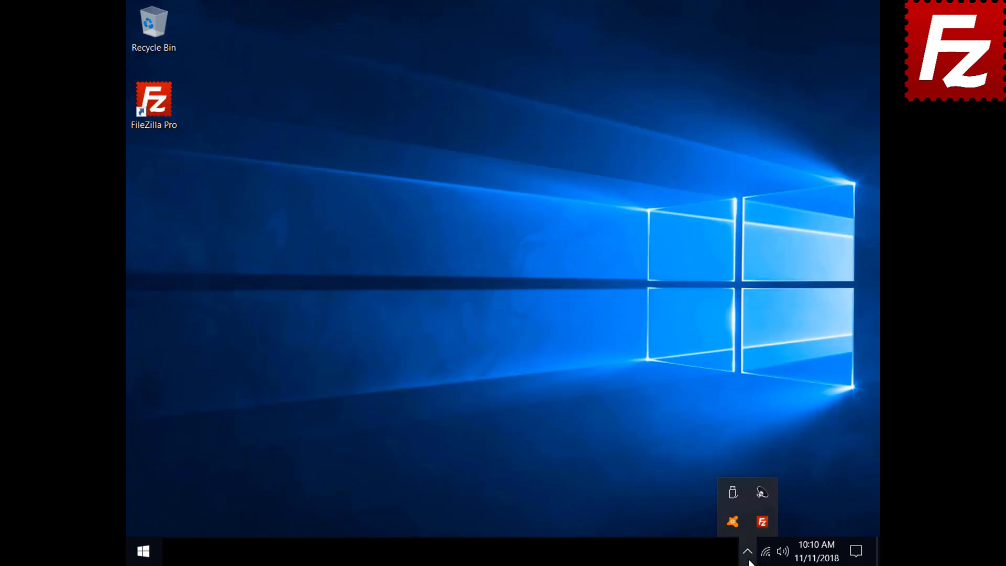
left_click(757, 524)
In the Interface settings, try Connect in new tab for new connections while already connected, and choose Connect in current tab
left_click(160, 25)
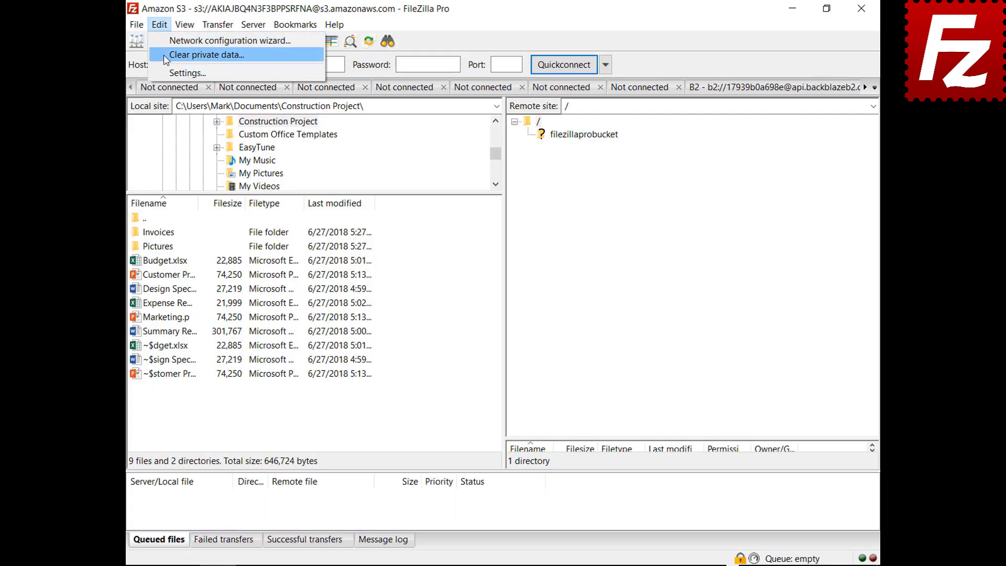
left_click(167, 72)
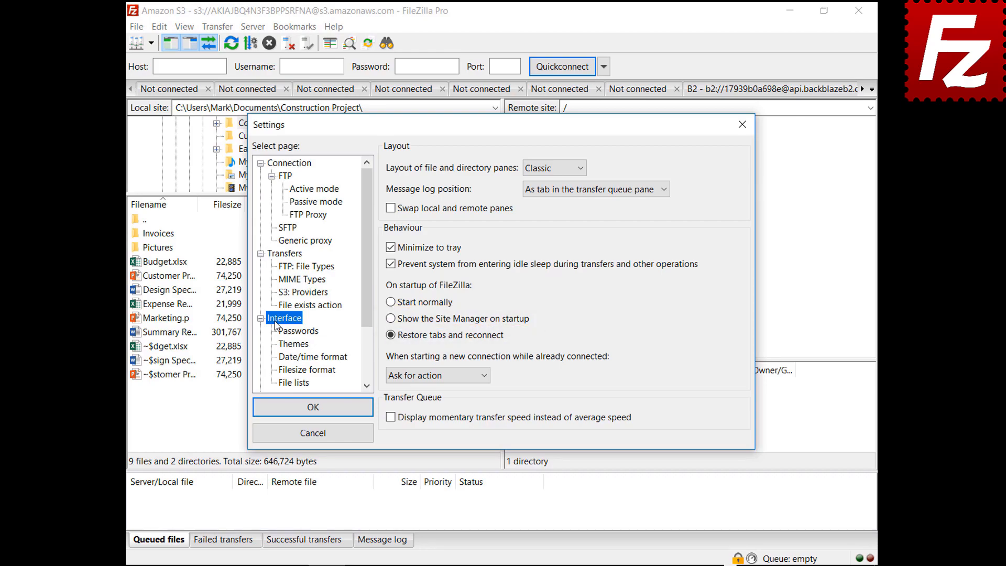
left_click(433, 376)
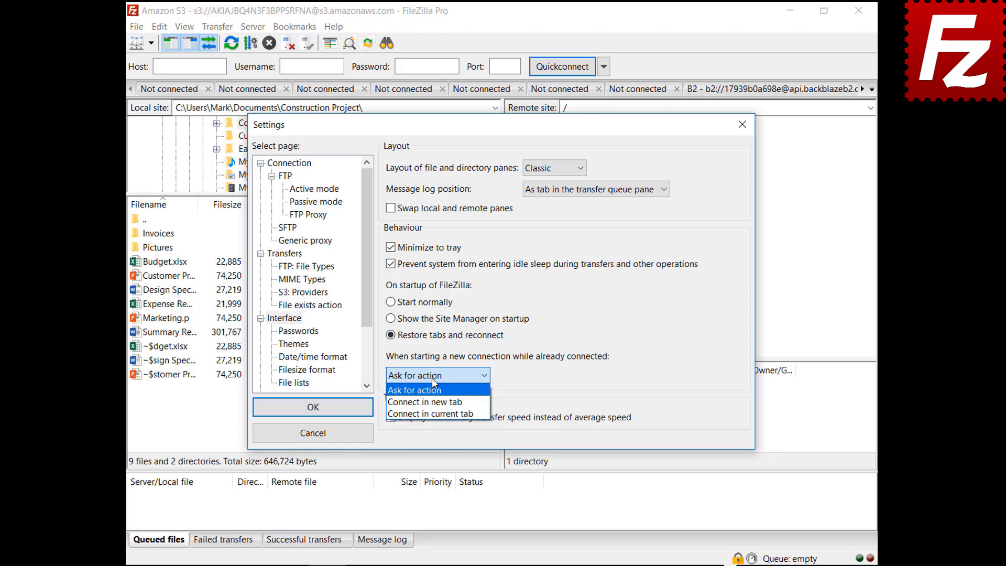
left_click(430, 402)
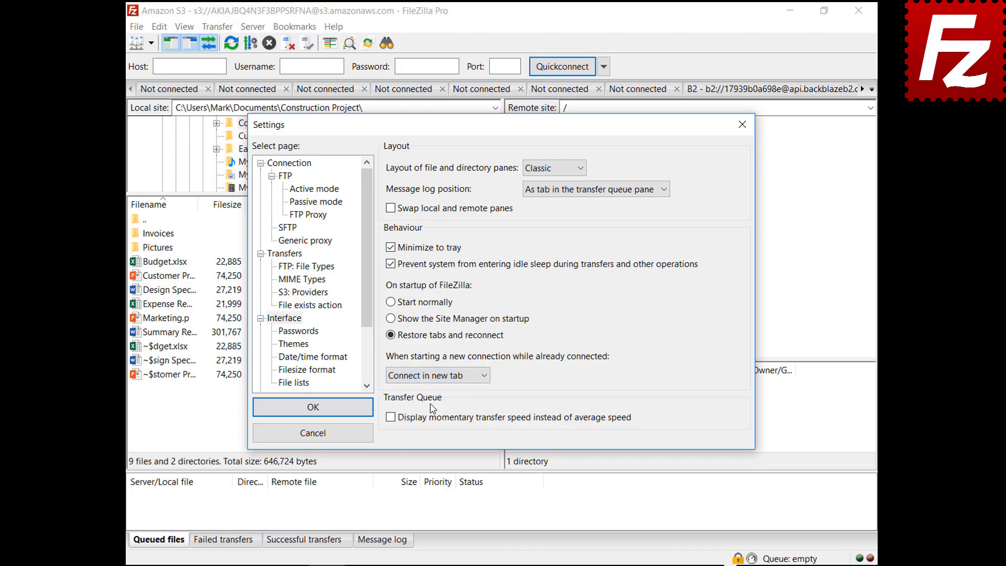
left_click(434, 376)
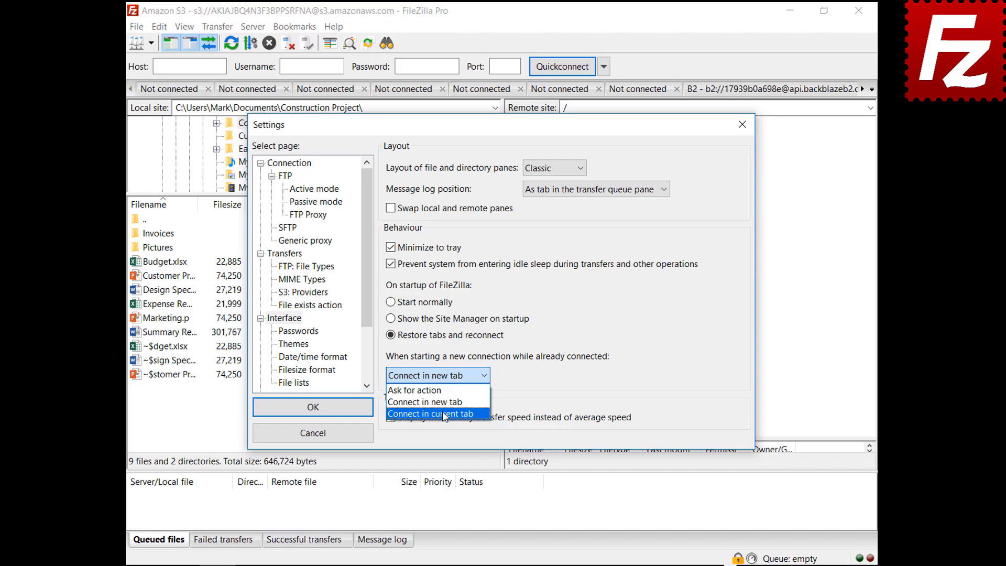
left_click(443, 414)
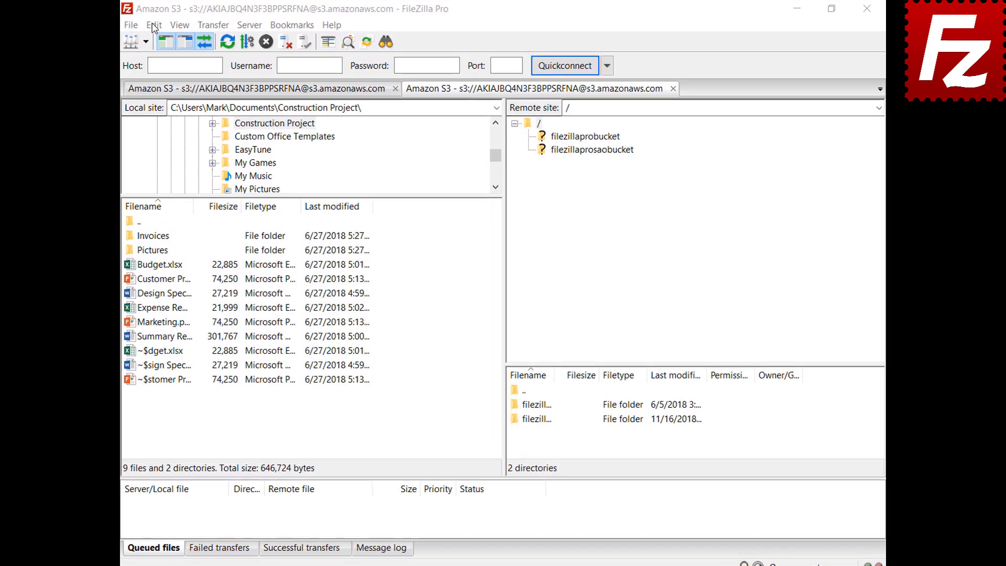
Set the custom date format to %B %d %Y and the custom time format to %H:%M:%S, and save the settings
left_click(159, 26)
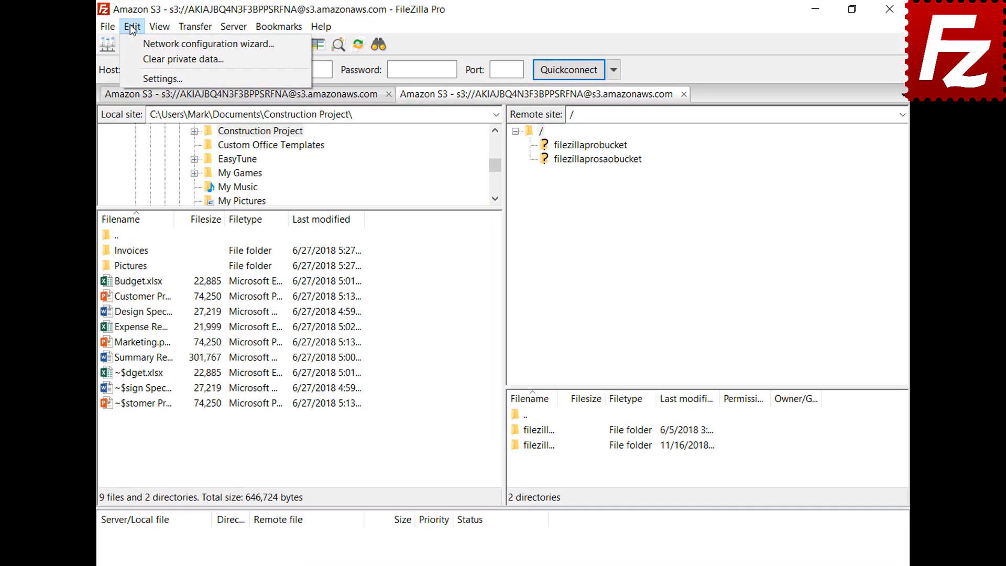
left_click(135, 81)
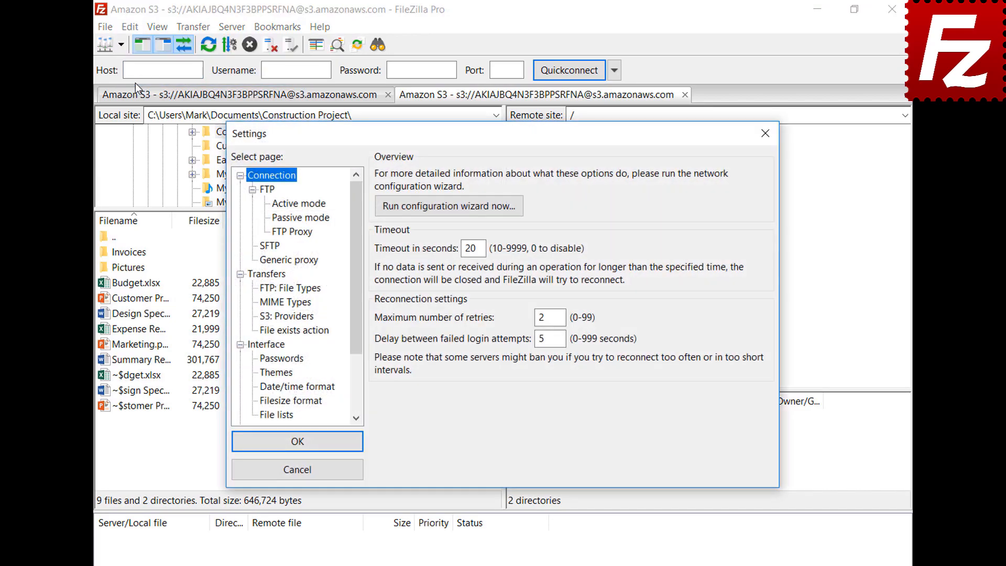
left_click(264, 389)
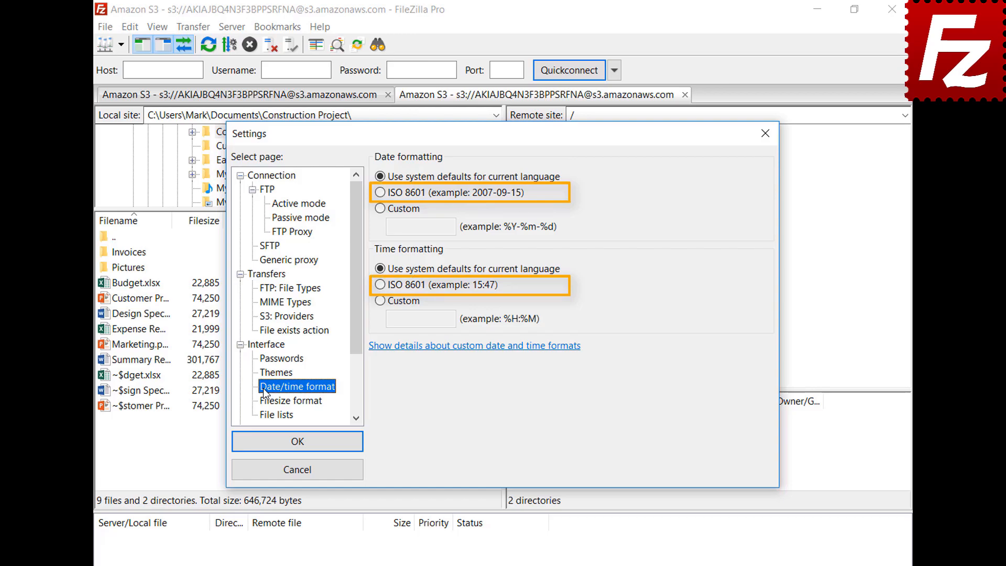
left_click(380, 209)
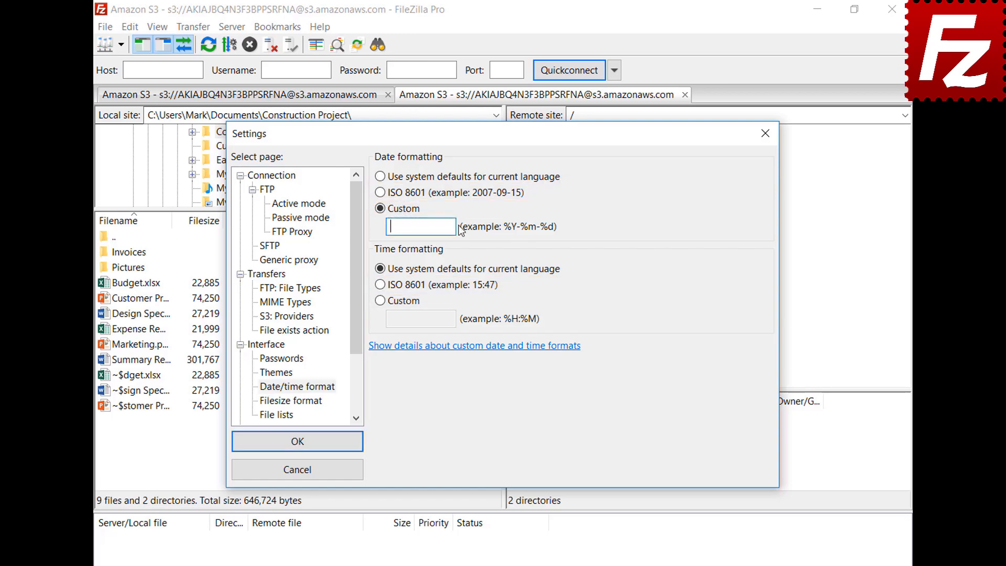
type("%B %d %Y")
left_click(379, 301)
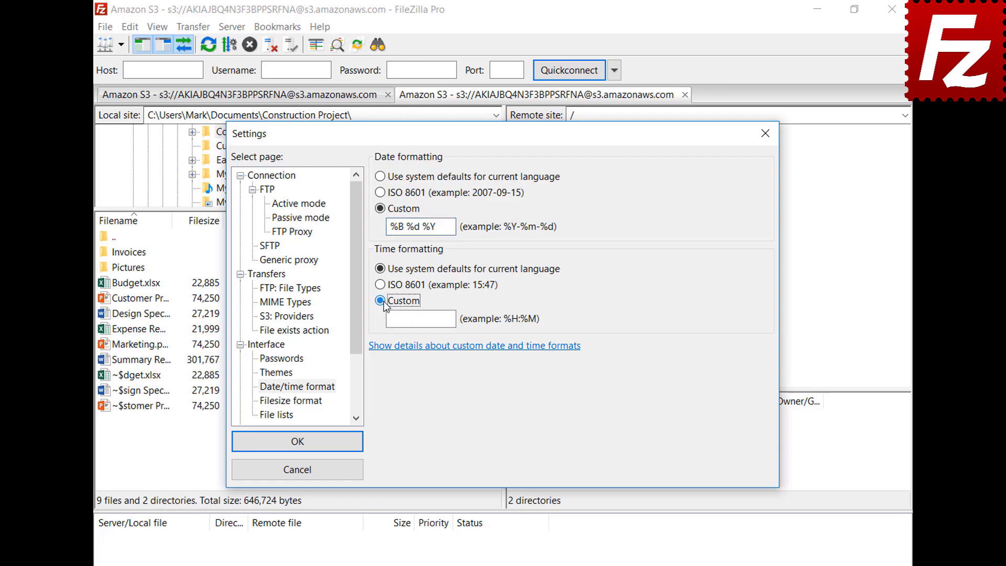
type("%H:%M:%S")
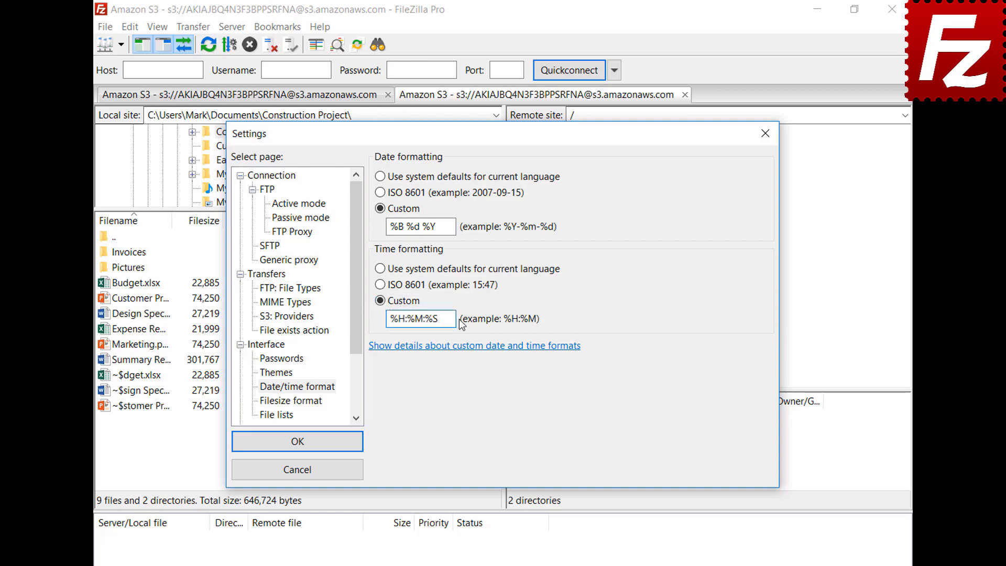
left_click(298, 441)
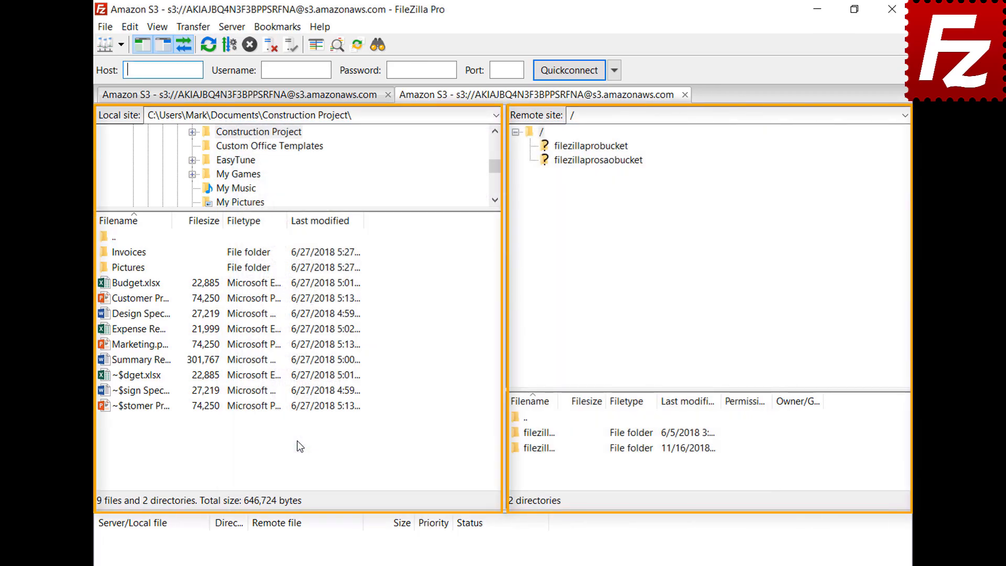
In the Filesize format settings, turn Use thousands separator off and back on
left_click(130, 27)
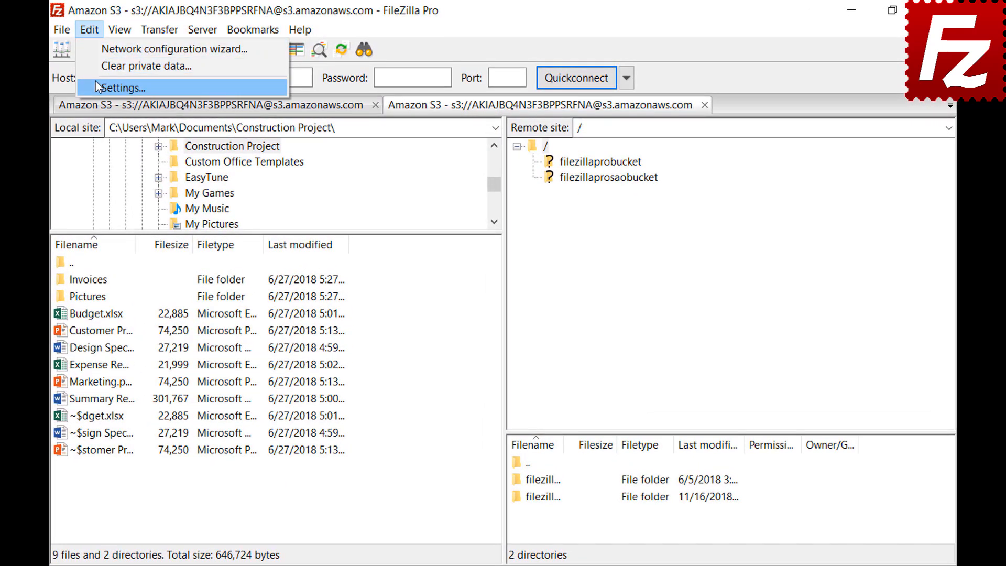
left_click(95, 83)
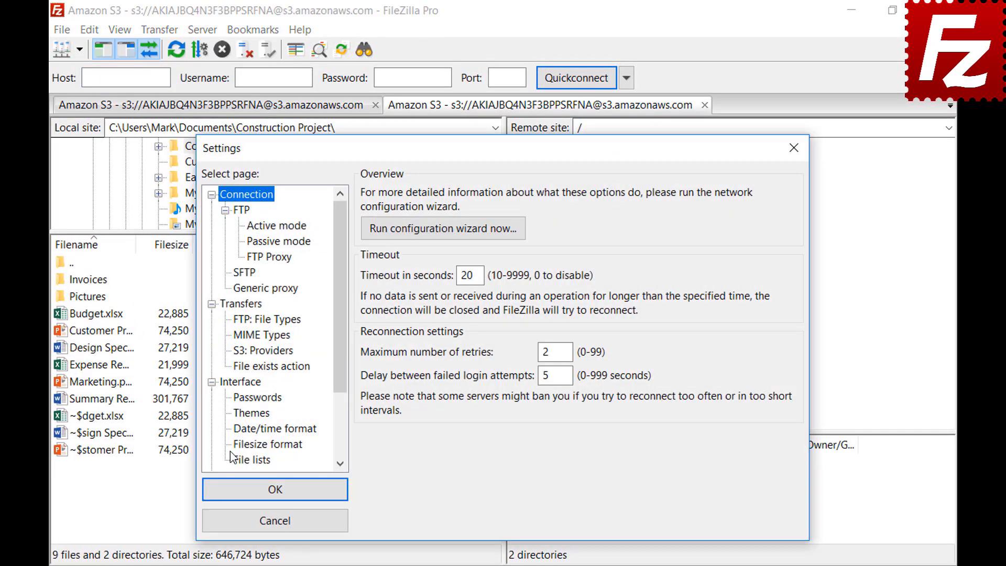
left_click(239, 446)
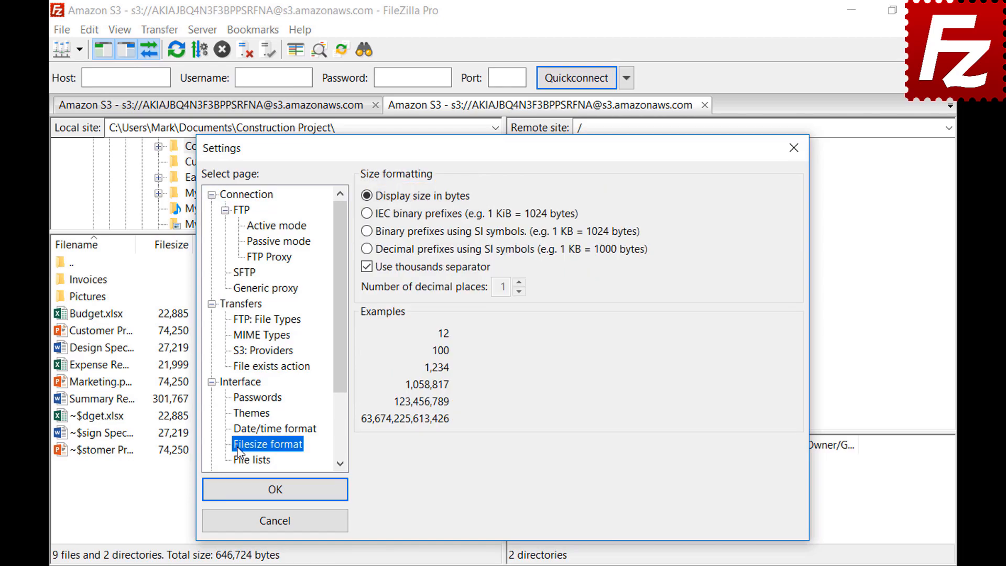
left_click(366, 267)
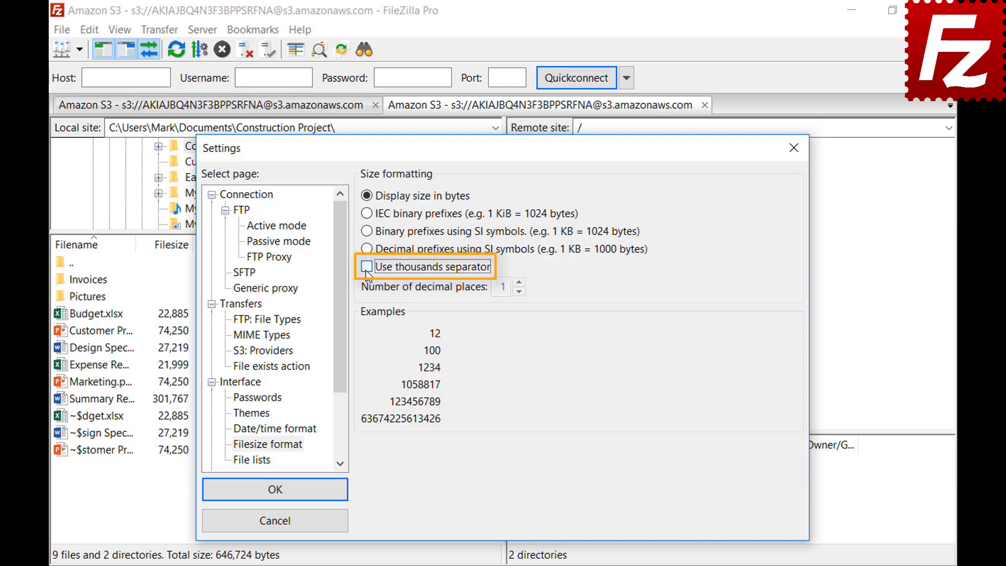
left_click(367, 268)
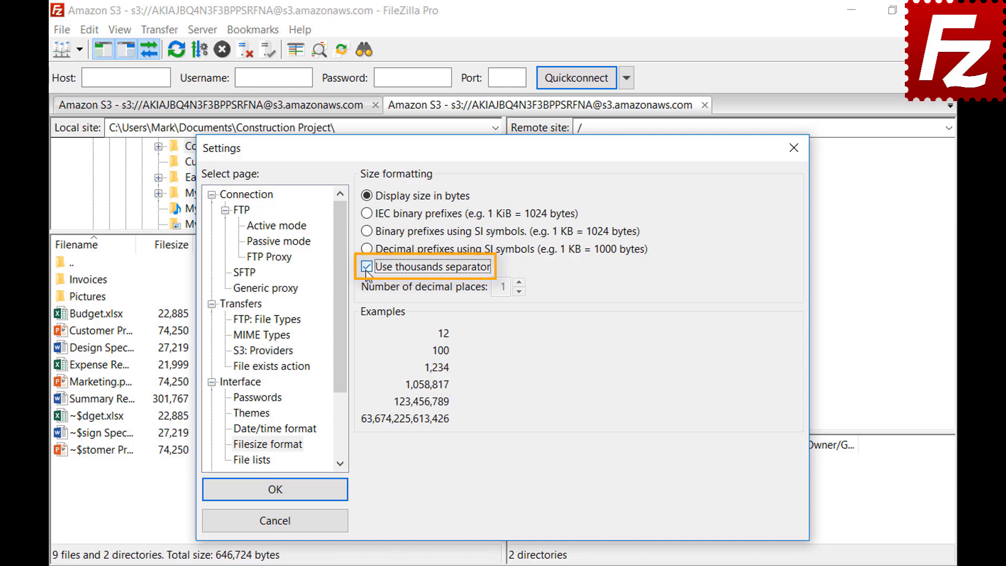
Try IEC binary prefixes and SI binary prefixes, choose Decimal prefixes using SI symbols, and raise the number of decimal places
left_click(367, 214)
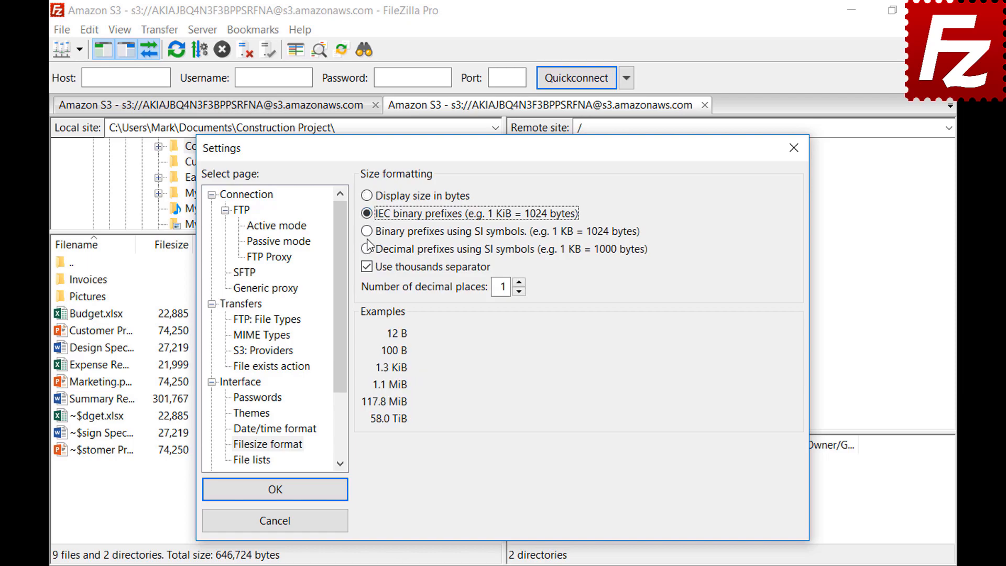
left_click(369, 233)
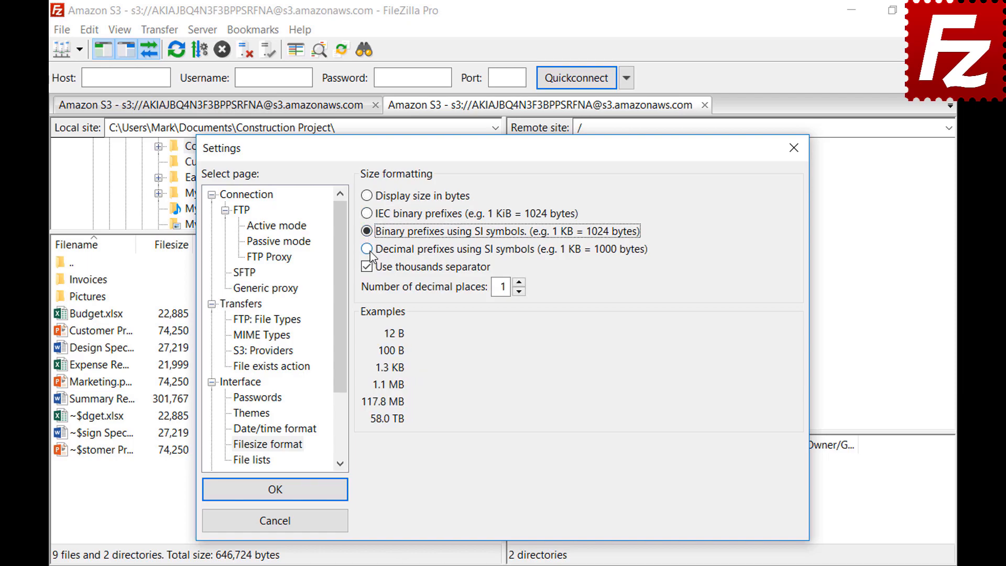
left_click(370, 250)
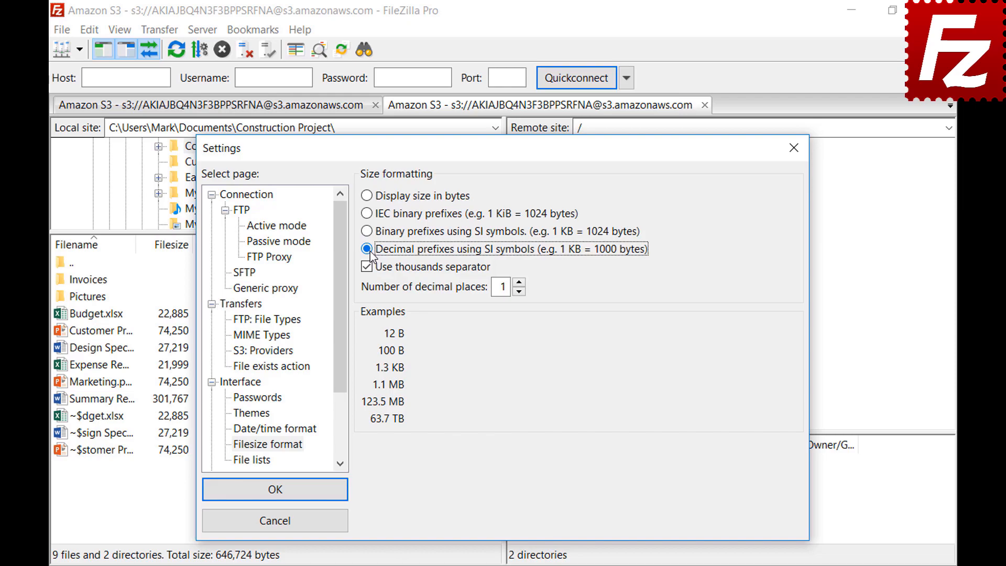
left_click(519, 283)
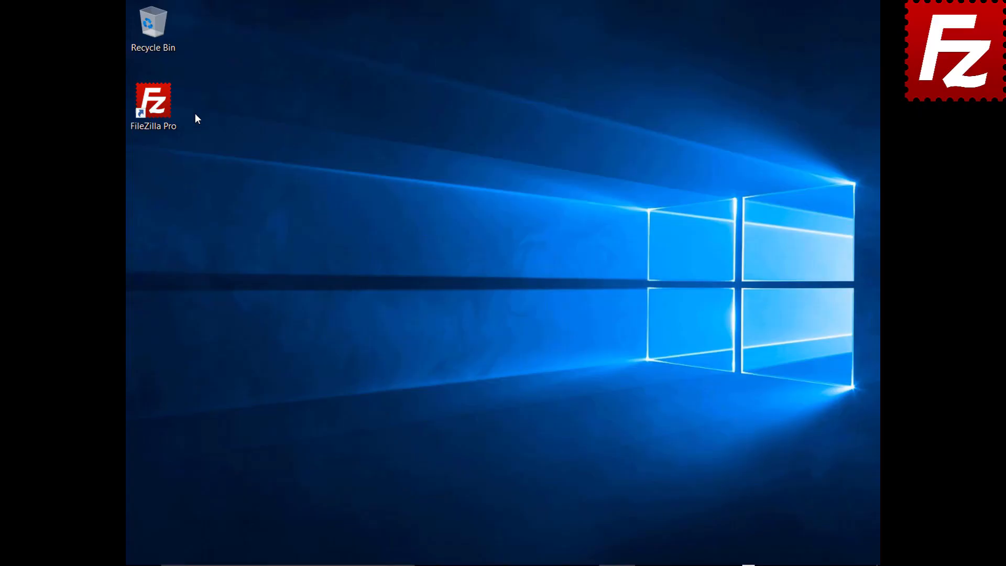
Launch FileZilla Pro and export the Site Manager entries, settings, queue and filters to an XML file named FileZilla in Documents
double_click(160, 109)
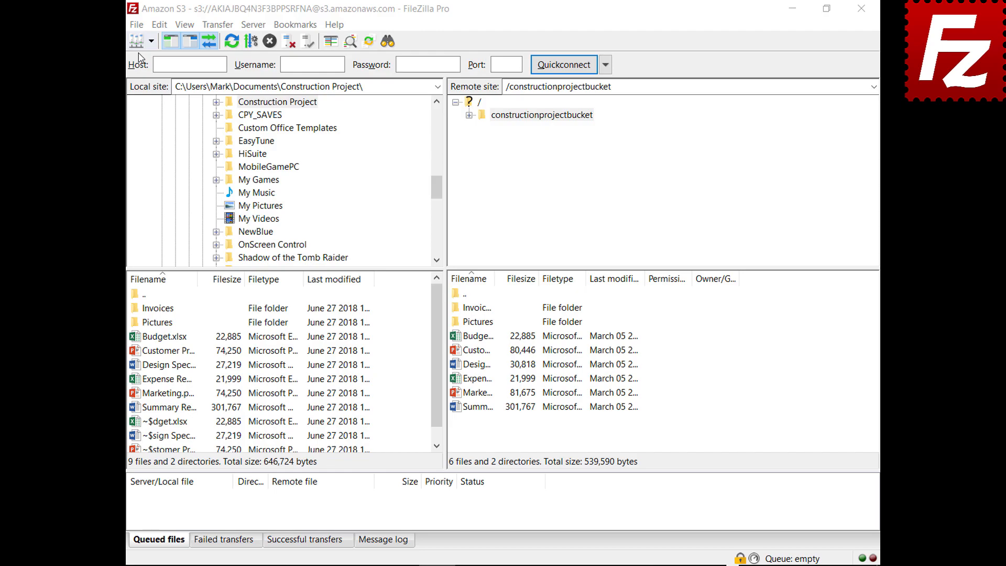
left_click(137, 25)
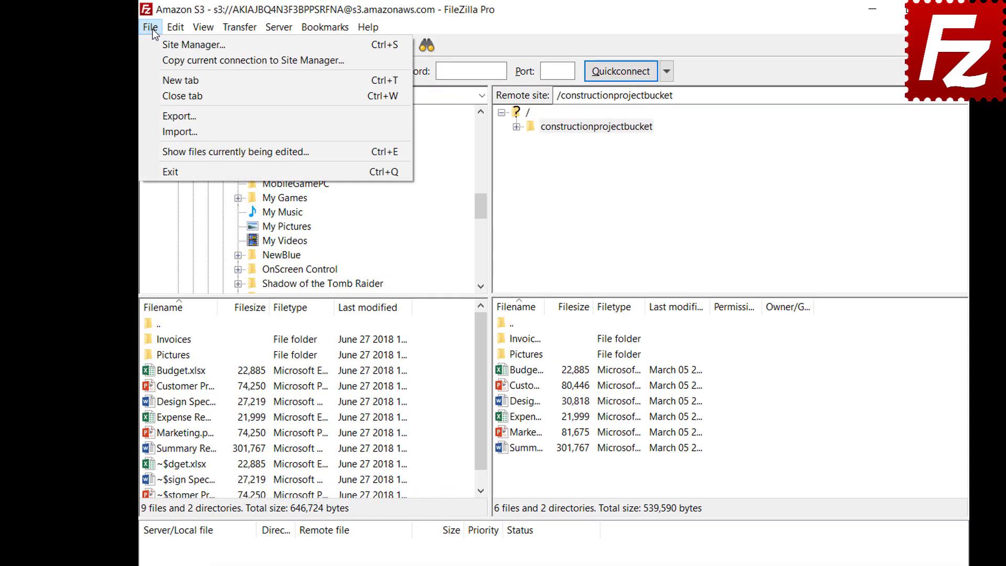
left_click(160, 117)
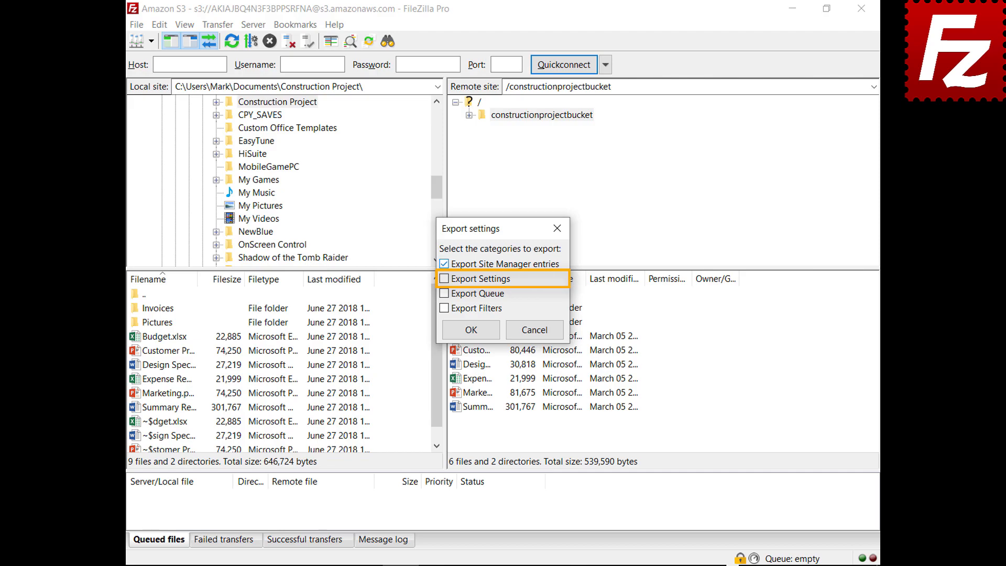
left_click(444, 278)
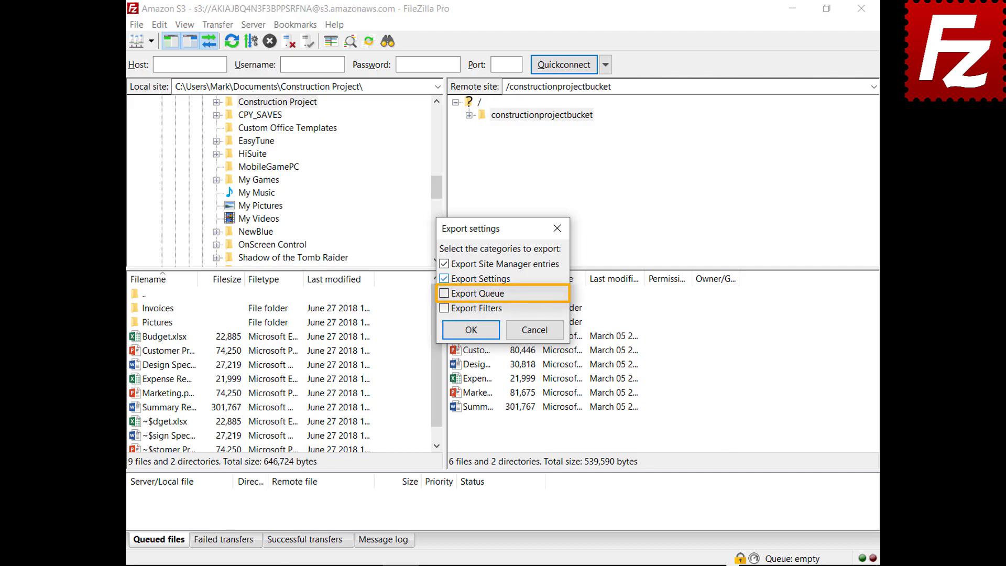
left_click(445, 295)
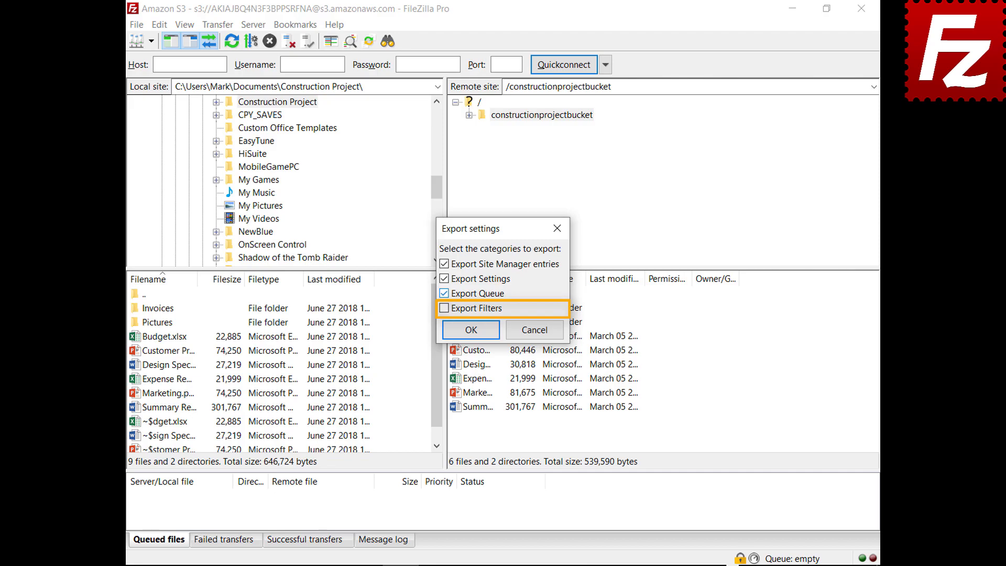
left_click(444, 308)
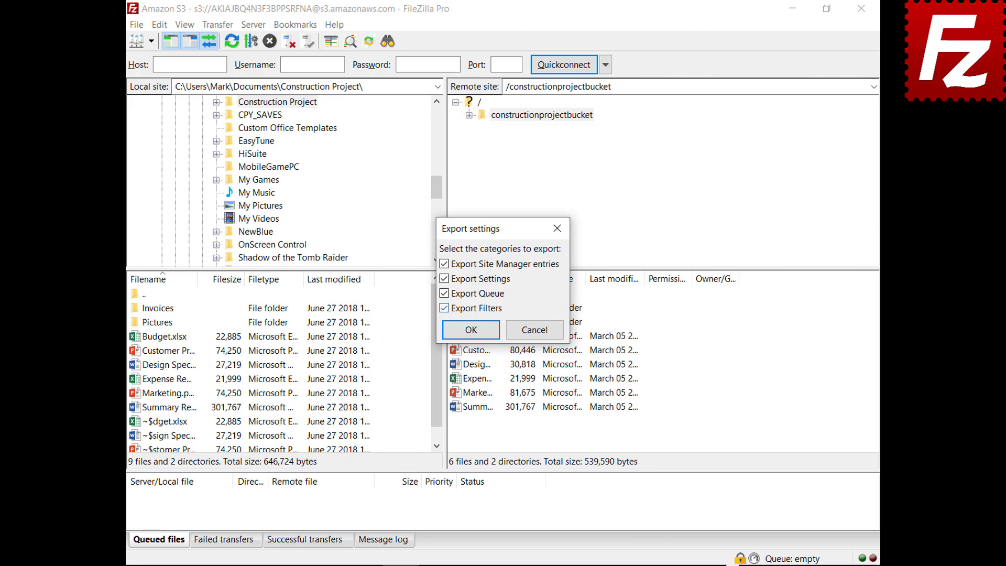
left_click(472, 331)
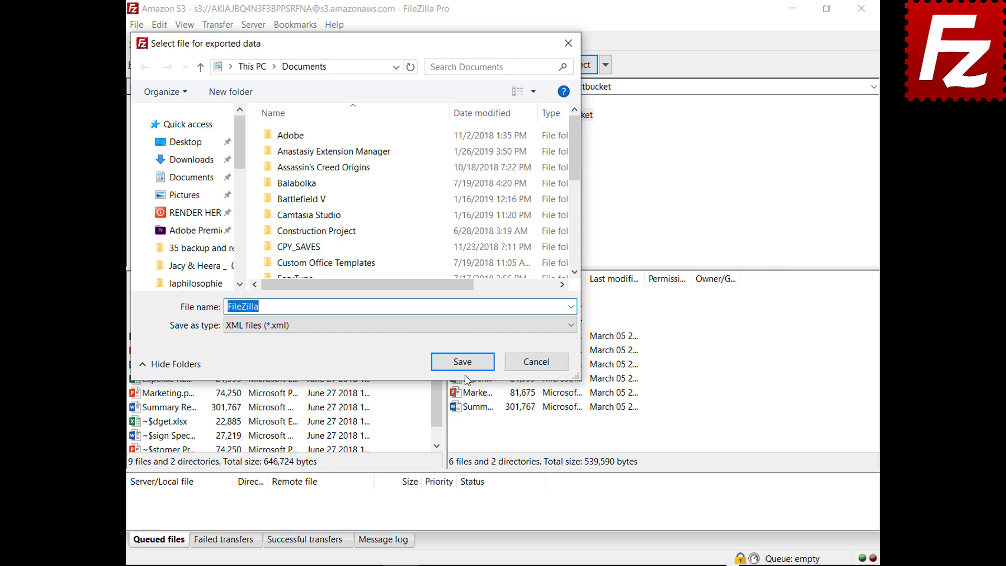
left_click(462, 364)
Start importing settings from a previously exported file
left_click(136, 24)
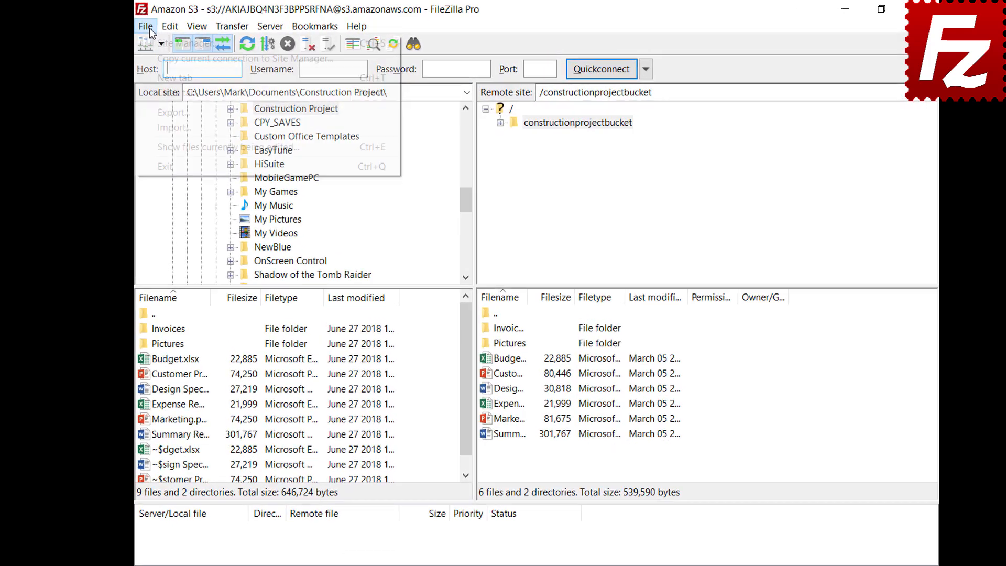
left_click(157, 129)
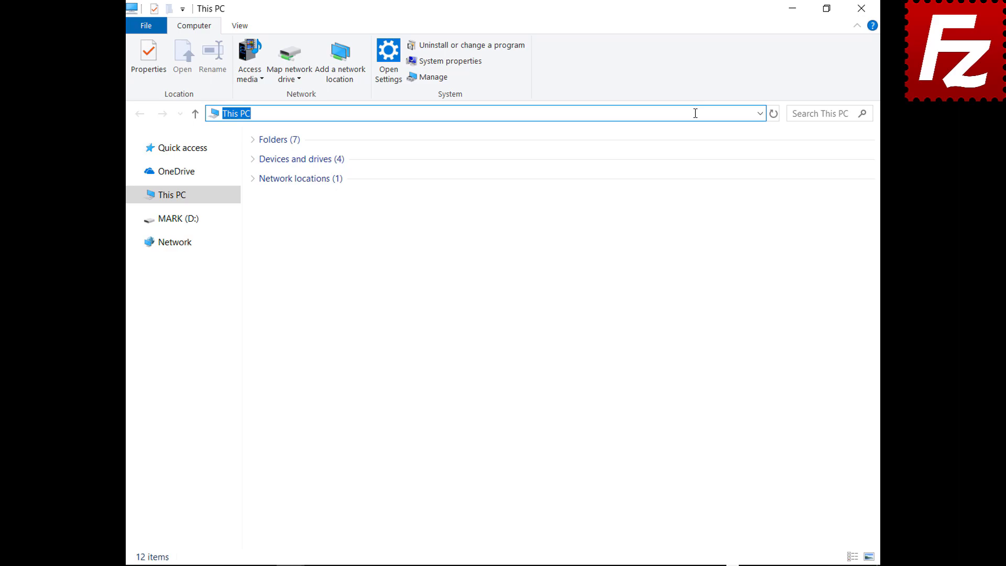
In File Explorer, go to the folder %APPDATA%\FileZilla and select all its configuration files
type("%APPDATA%\\FileZilla")
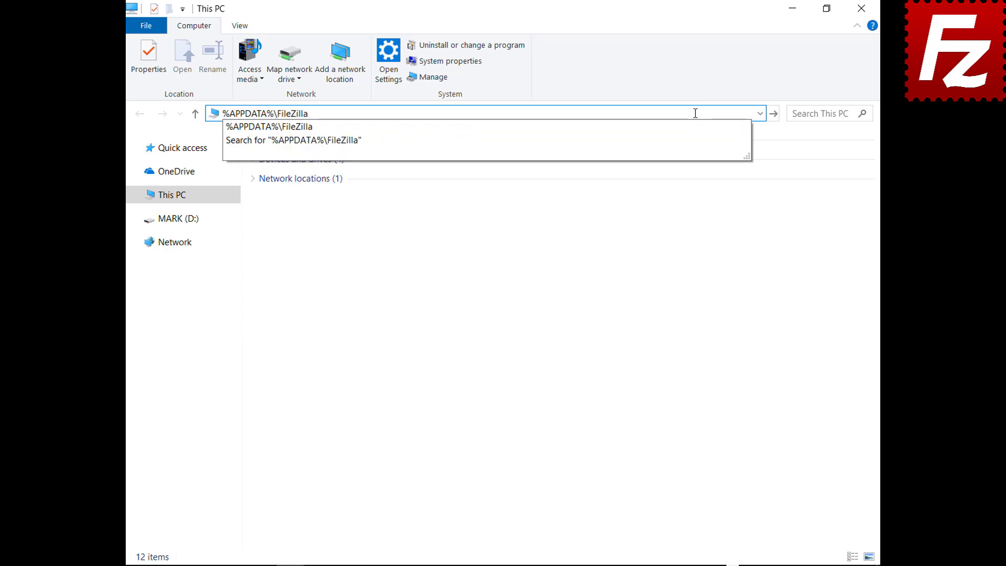
key("Return")
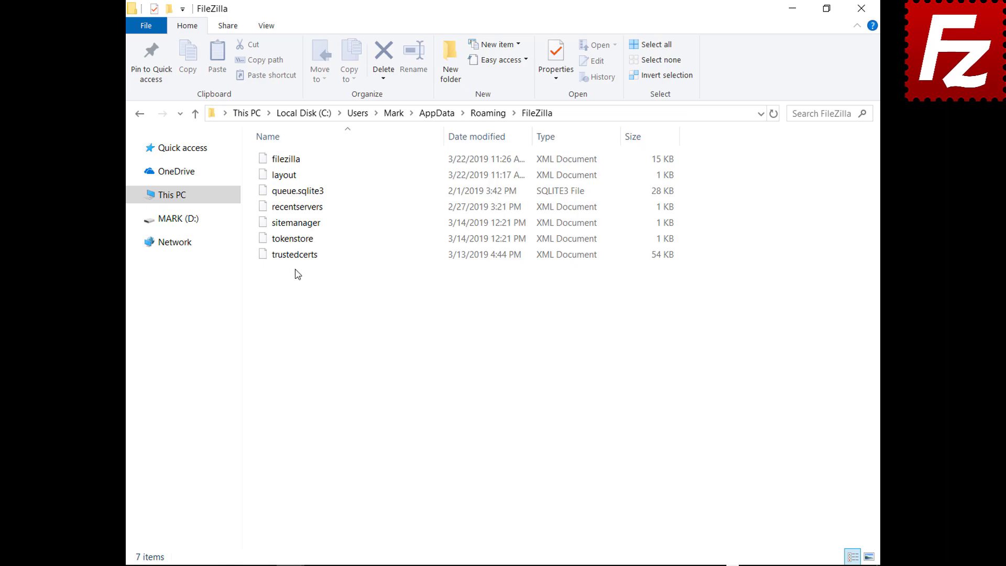
left_click_drag(294, 272, 296, 149)
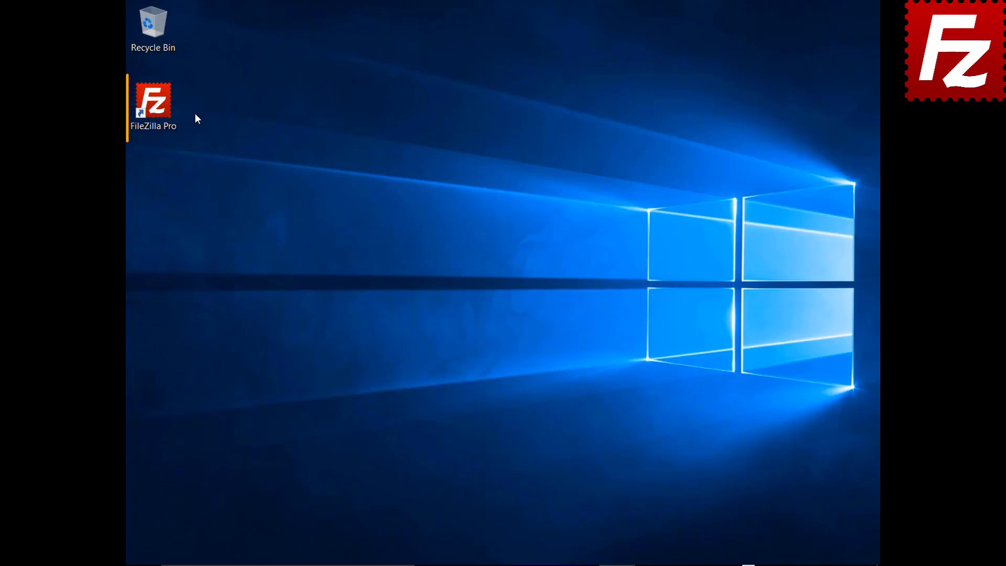
Launch FileZilla Pro and connect to the saved Amazon S3 site
double_click(160, 109)
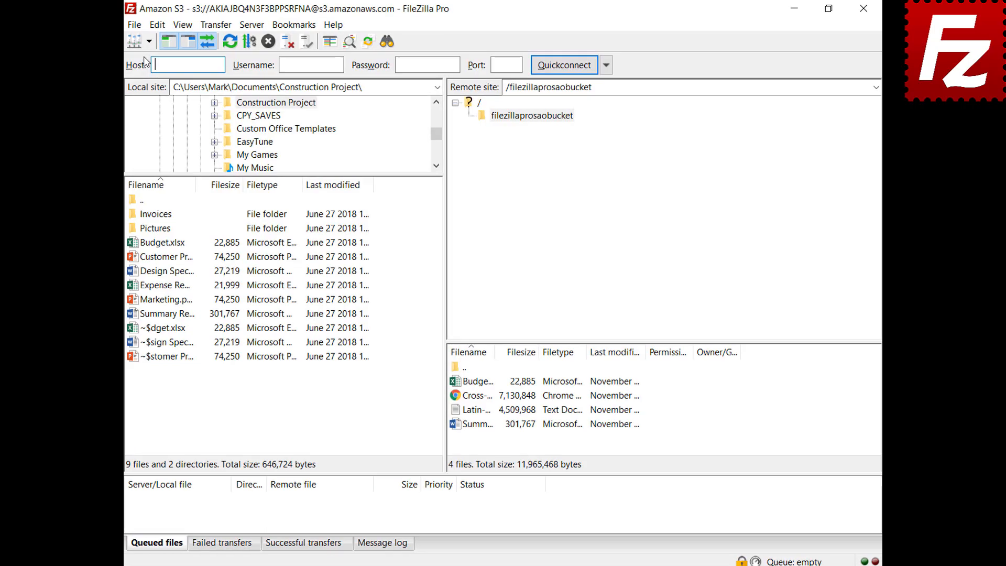
left_click(151, 41)
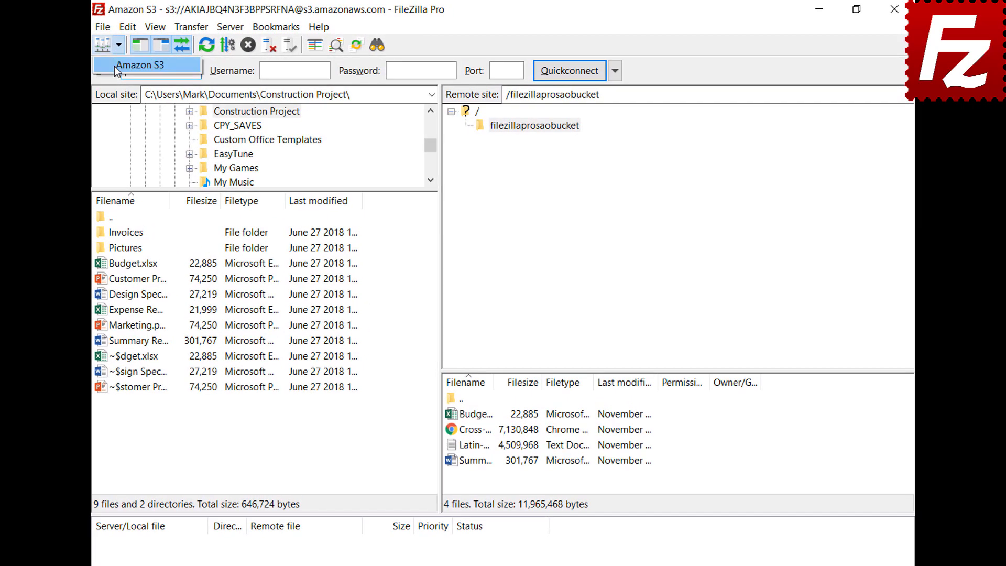
left_click(114, 66)
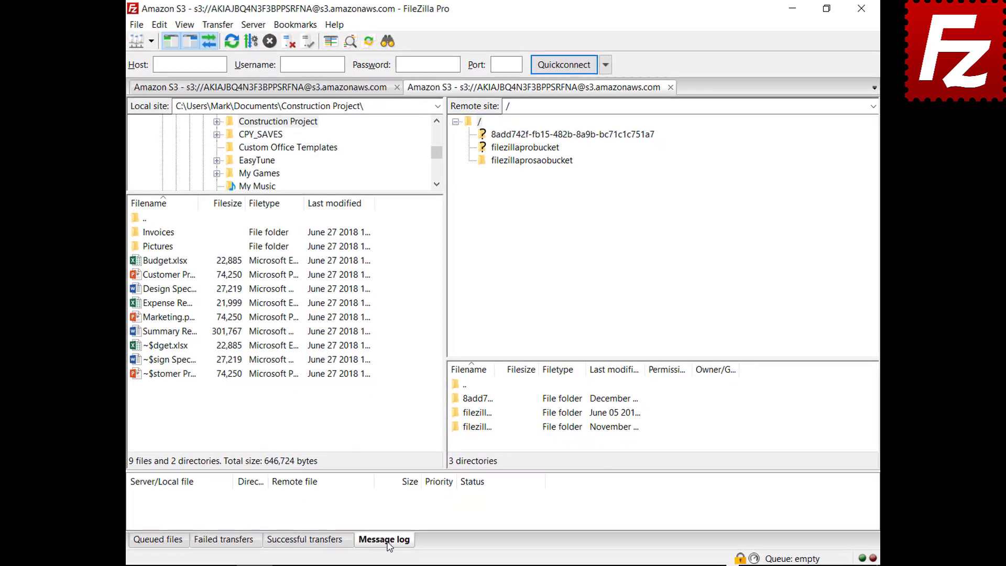
Turn on the detailed log in the message log and open the remote directory filezillaprosaobucket
left_click(388, 545)
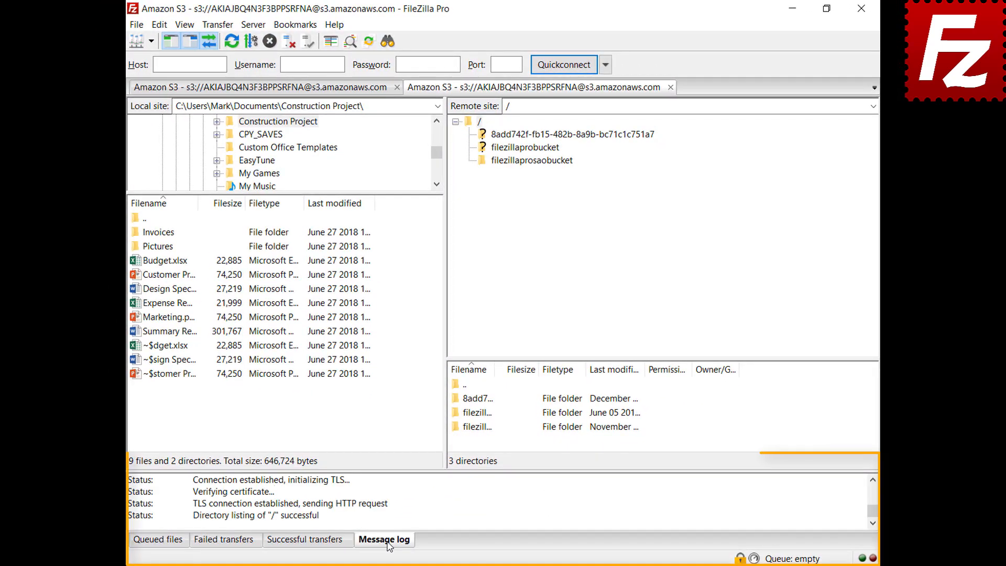
right_click(432, 500)
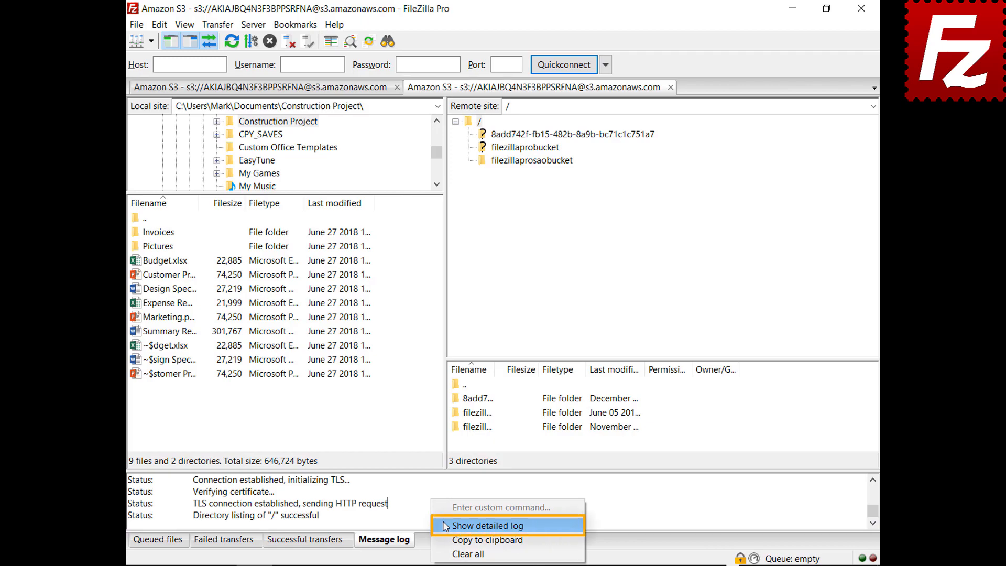
left_click(445, 526)
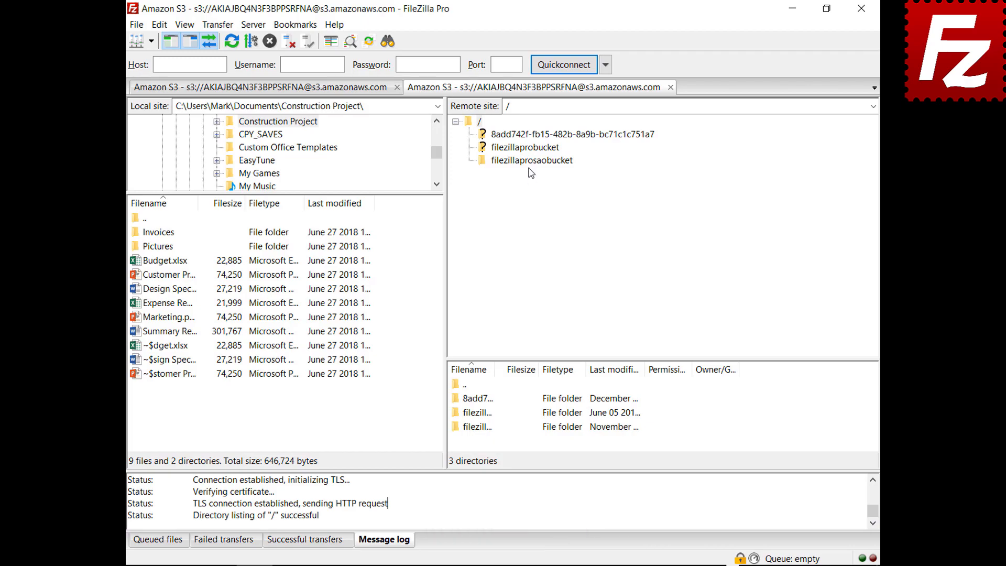
left_click(530, 161)
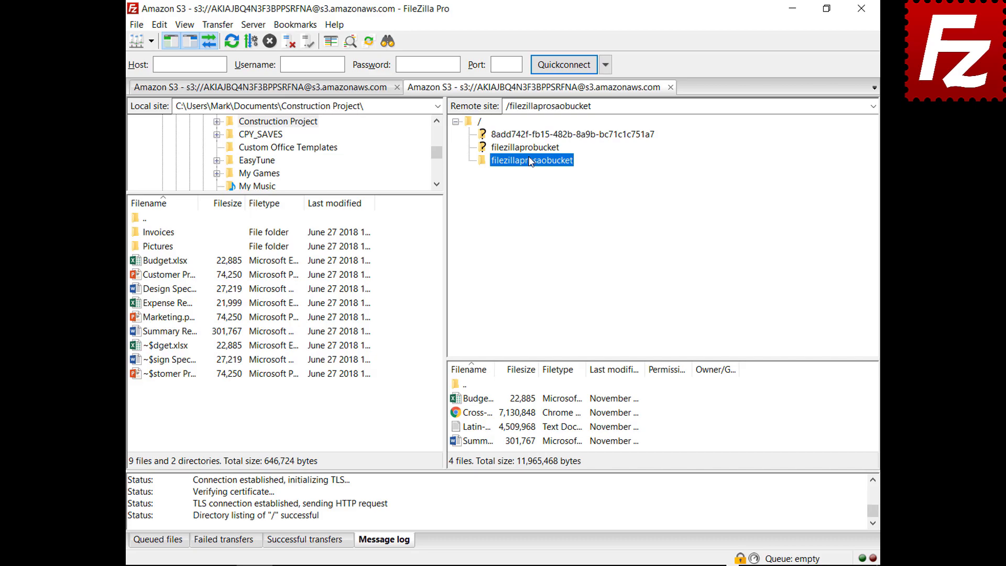
Copy the message log to the clipboard and turn on timestamps for the message log in the Logging settings
right_click(487, 505)
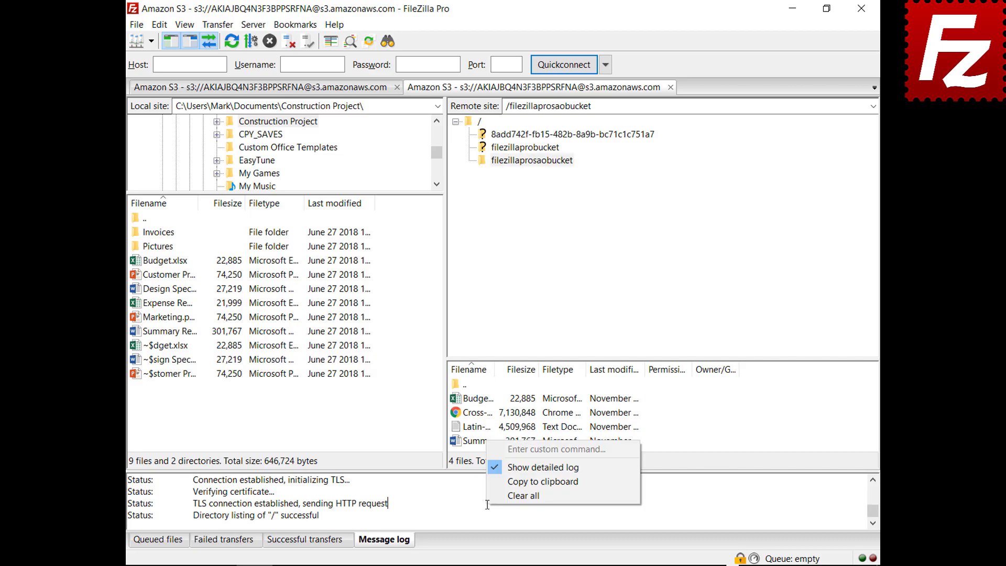
left_click(504, 482)
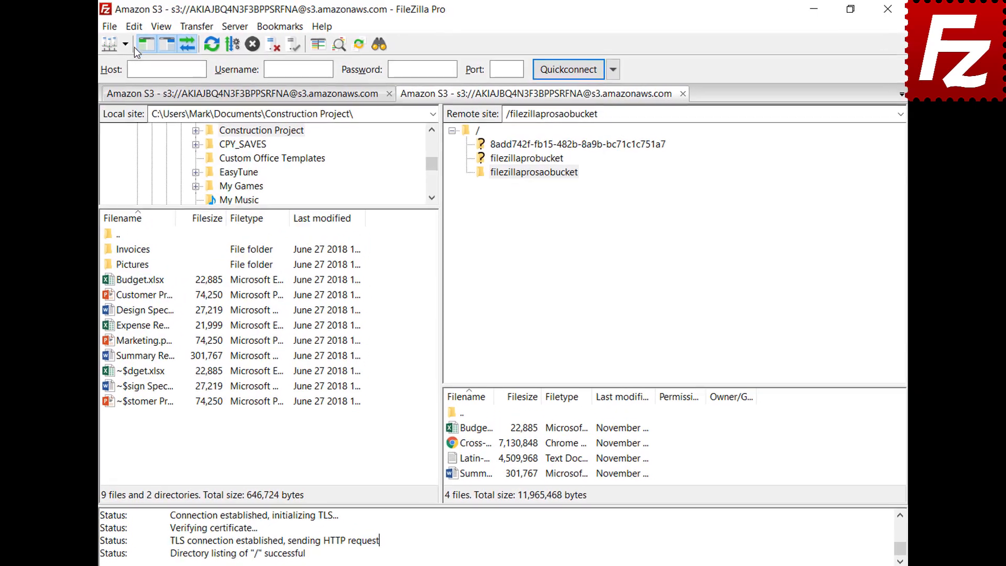
left_click(160, 26)
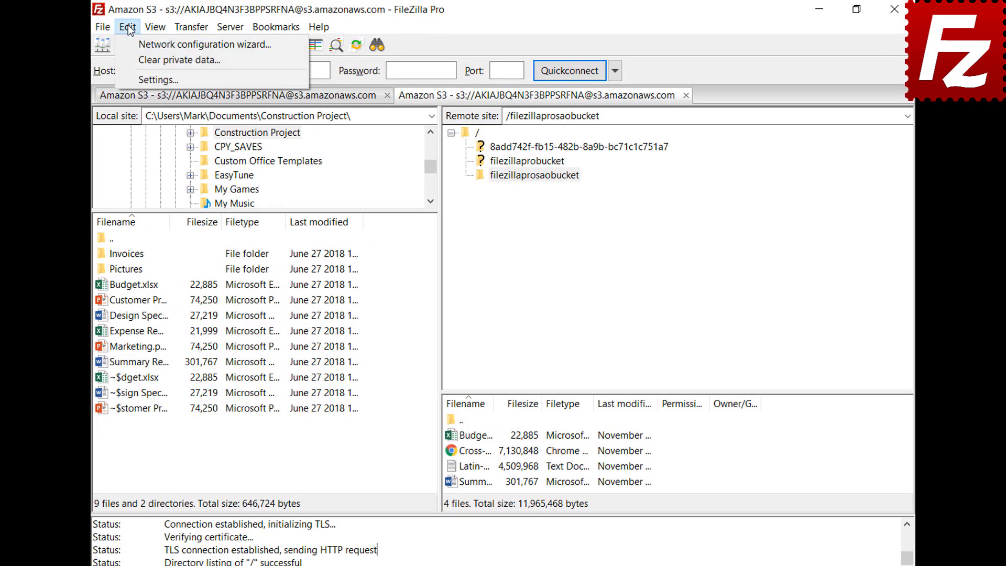
left_click(134, 79)
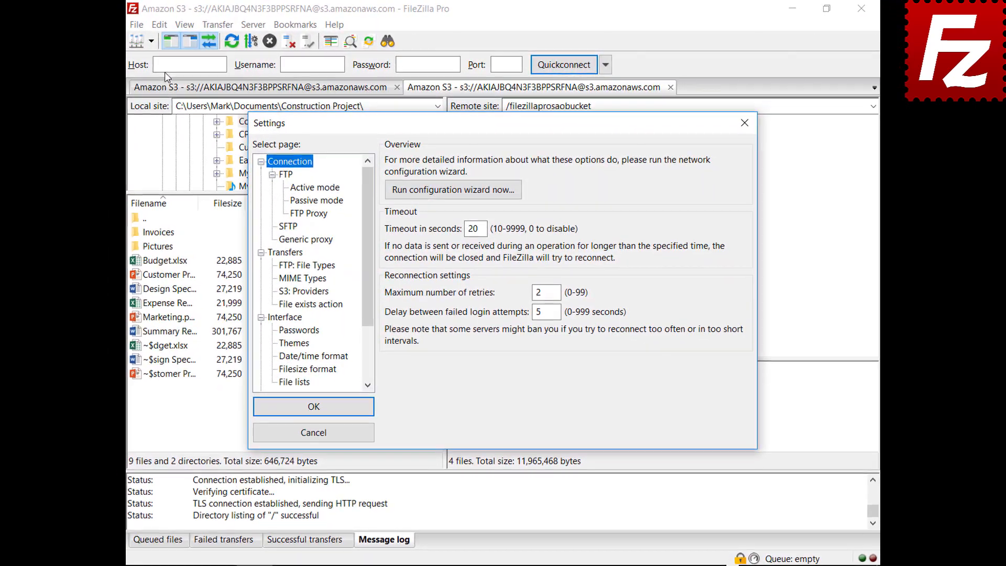
left_click_drag(368, 197, 365, 263)
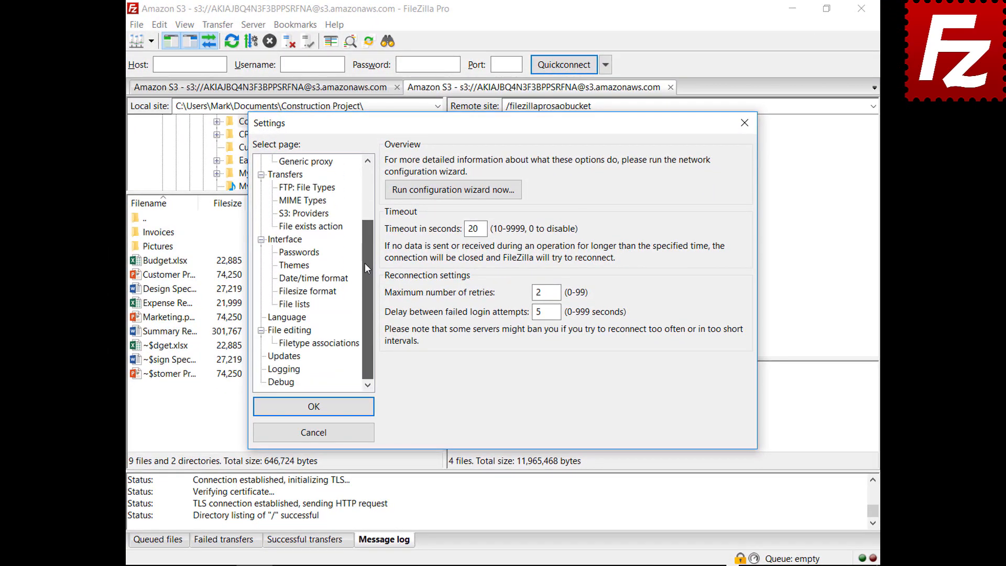
left_click(284, 369)
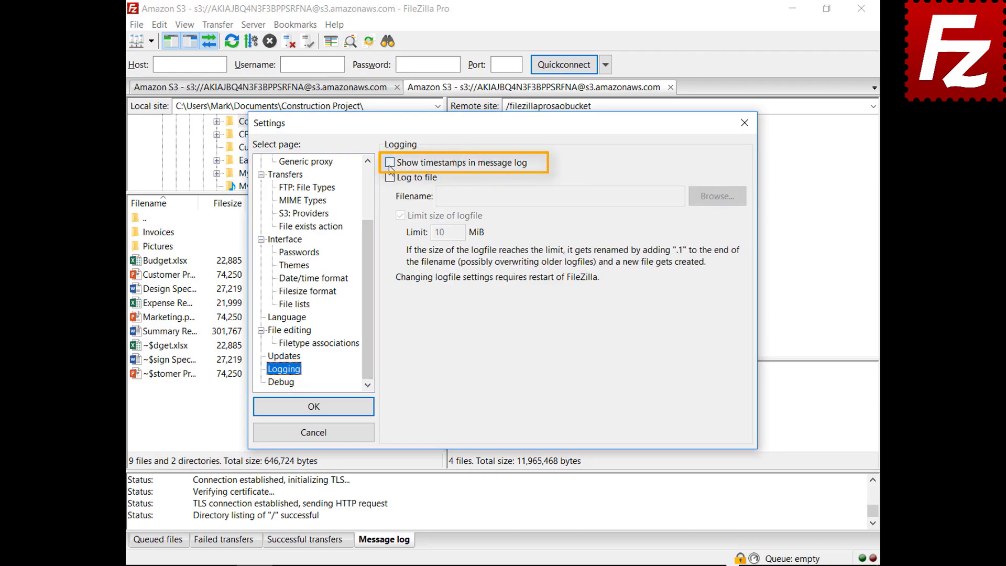
left_click(389, 165)
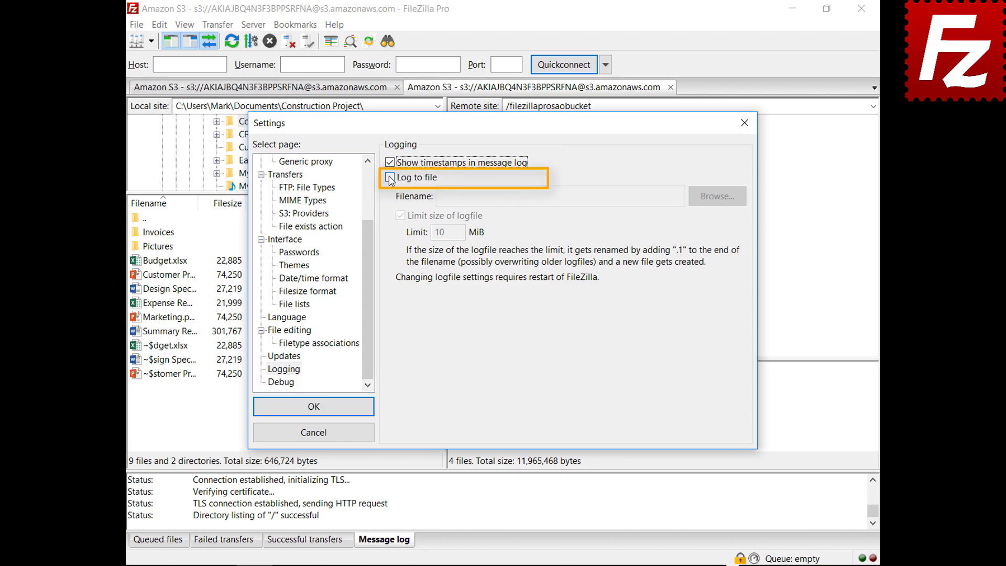
Enable logging to the file filezilla.log in the Documents folder and open the Debug settings page
left_click(390, 179)
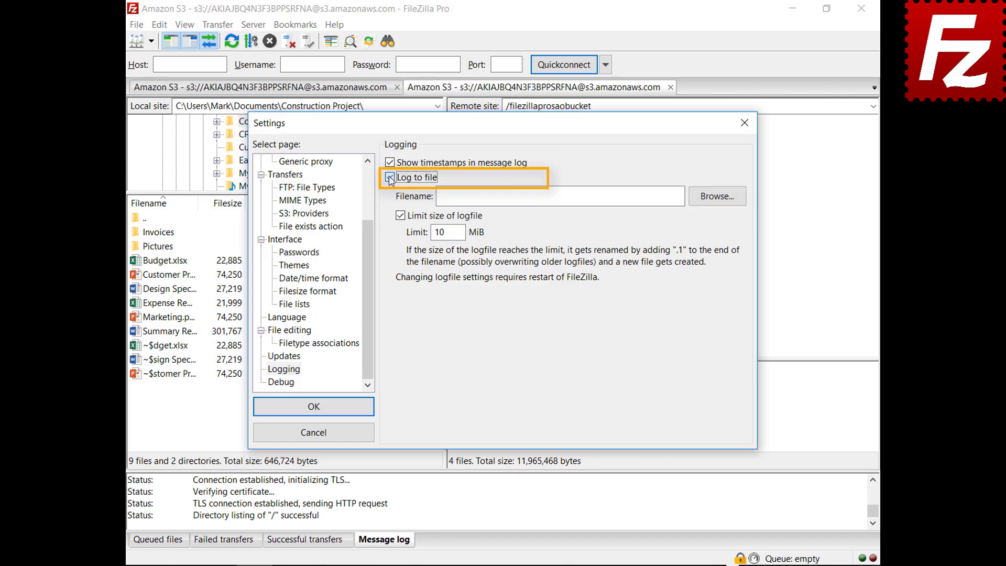
left_click(716, 204)
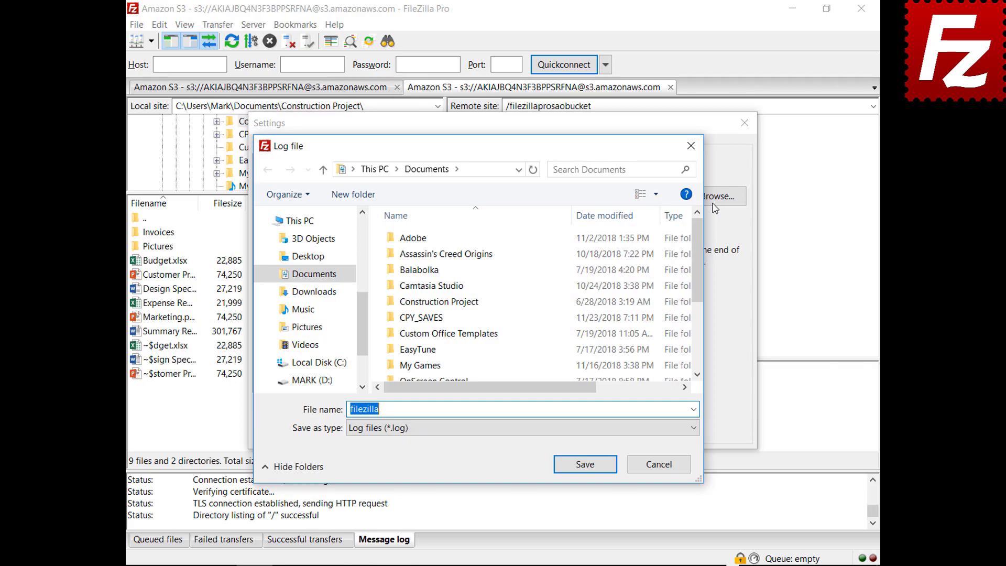
left_click(585, 465)
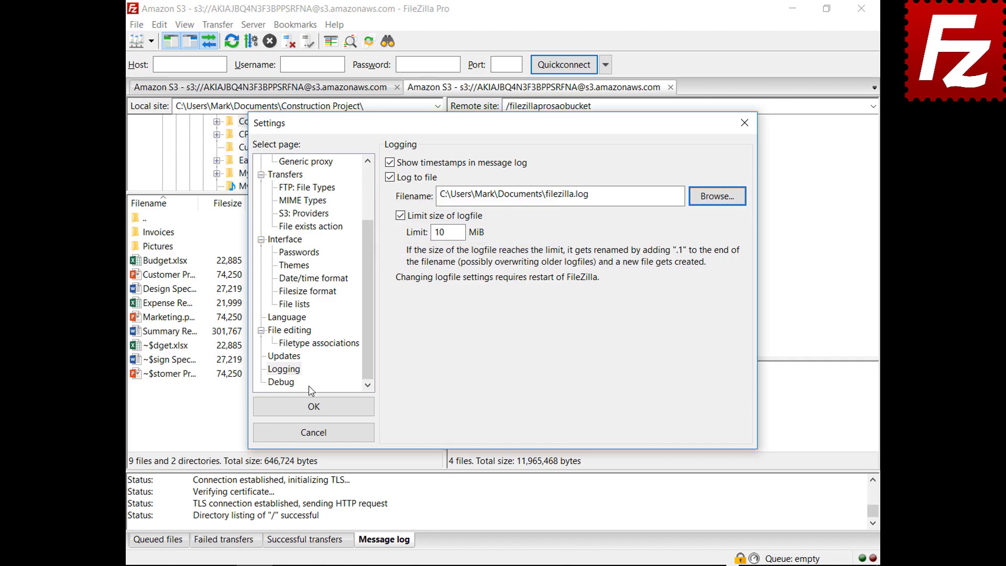
left_click(288, 384)
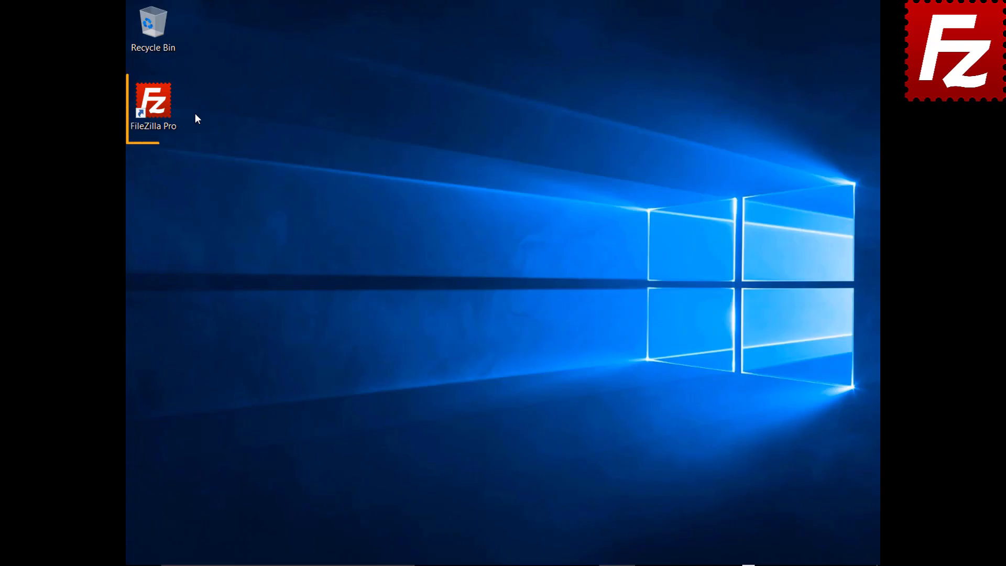
Launch FileZilla Pro from the desktop and create a new site named Amazon EC2 in the Site Manager
double_click(159, 108)
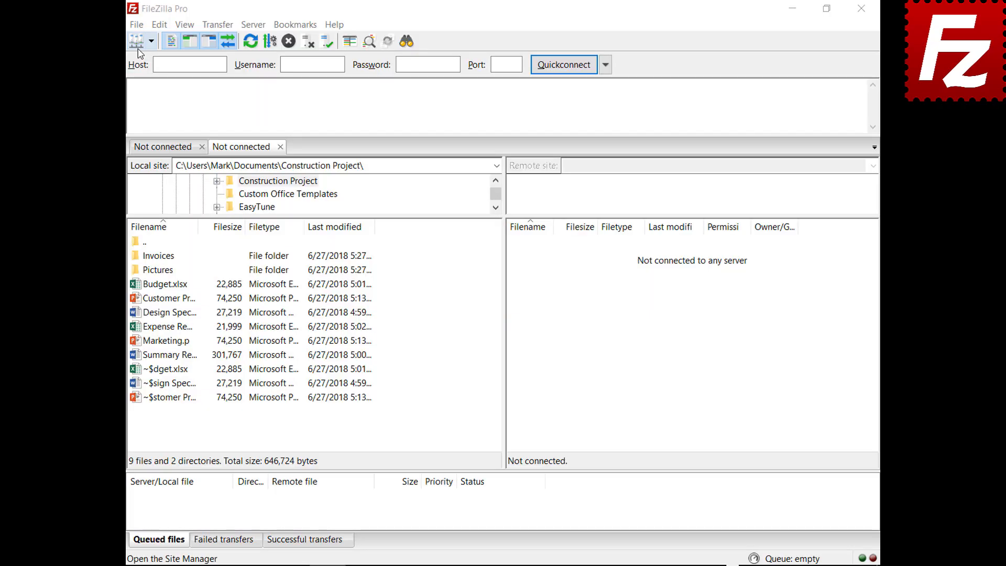
left_click(138, 26)
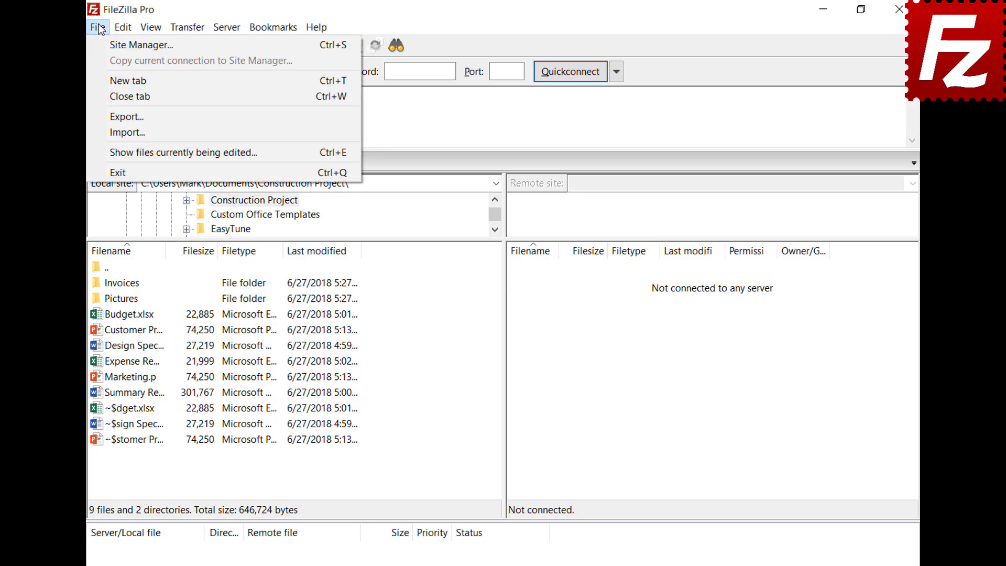
left_click(105, 42)
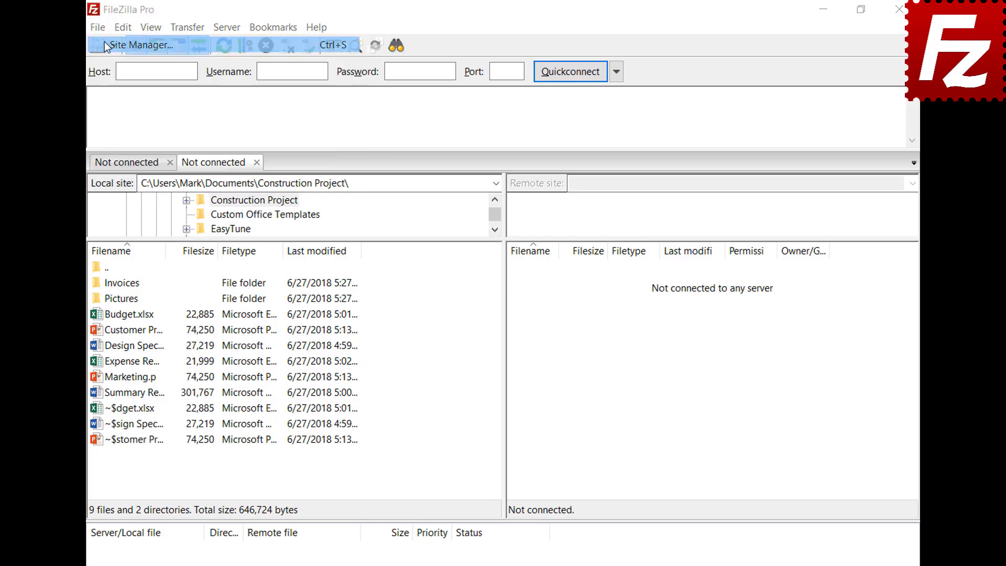
left_click(308, 405)
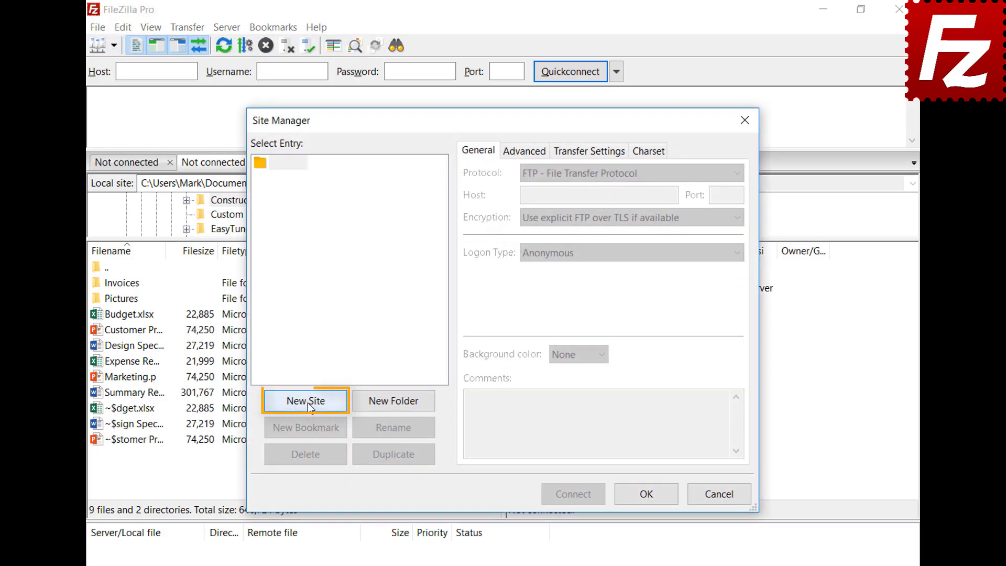
type("Amazon EC2")
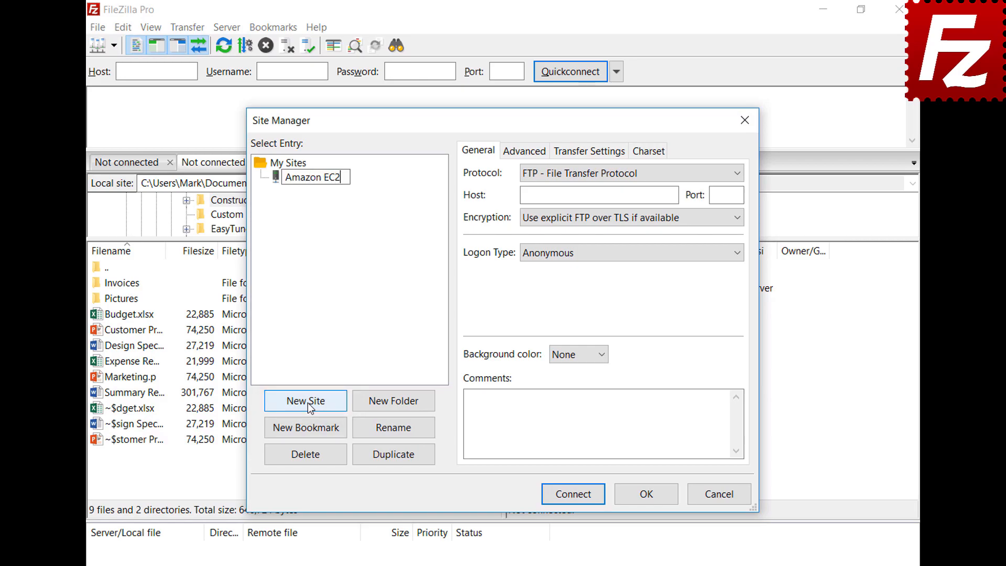
key("Return")
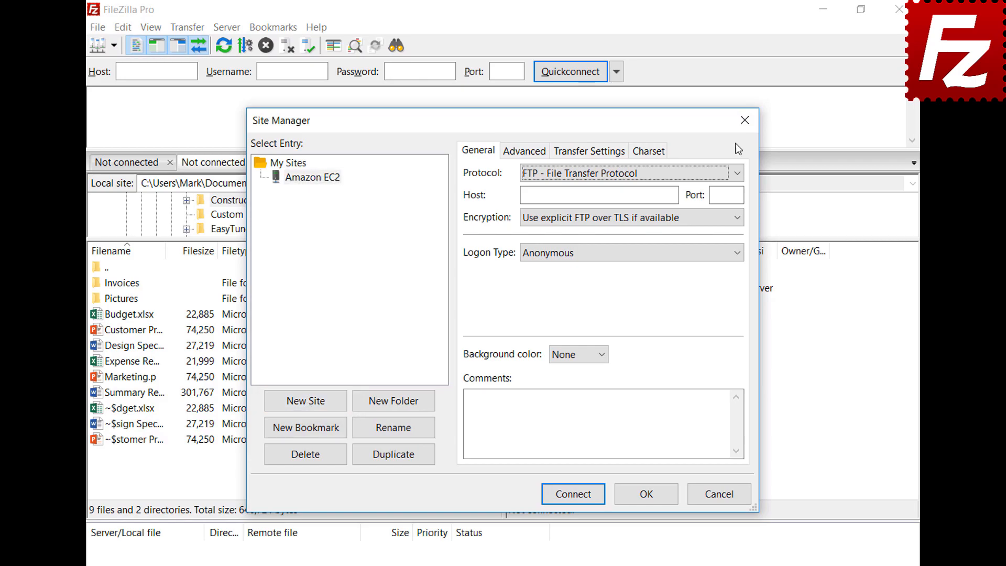
Set the site's protocol to SFTP - SSH File Transfer Protocol and its host to ec2-34-224-84-73.compute-1.amazonaws.com
left_click(738, 174)
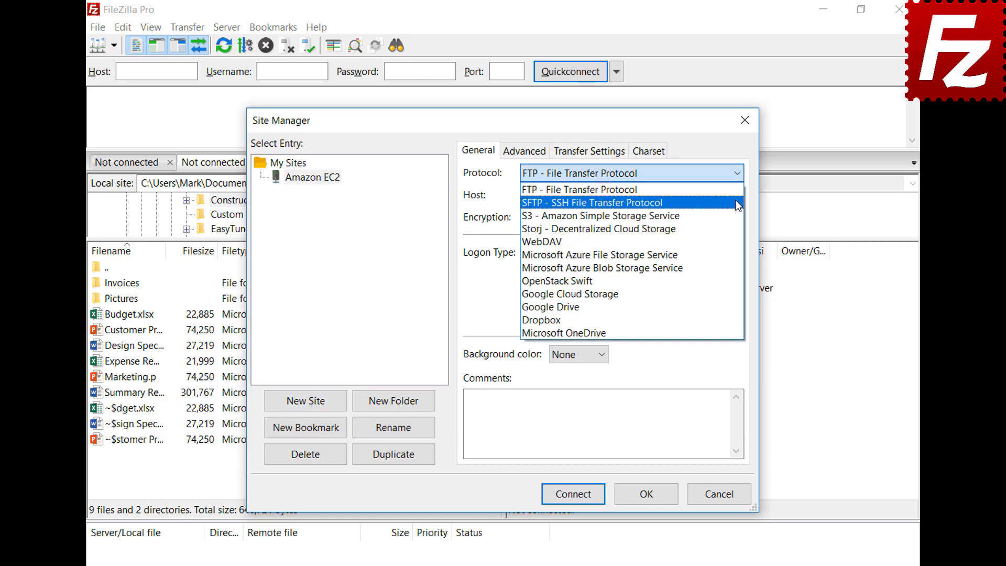
left_click(738, 203)
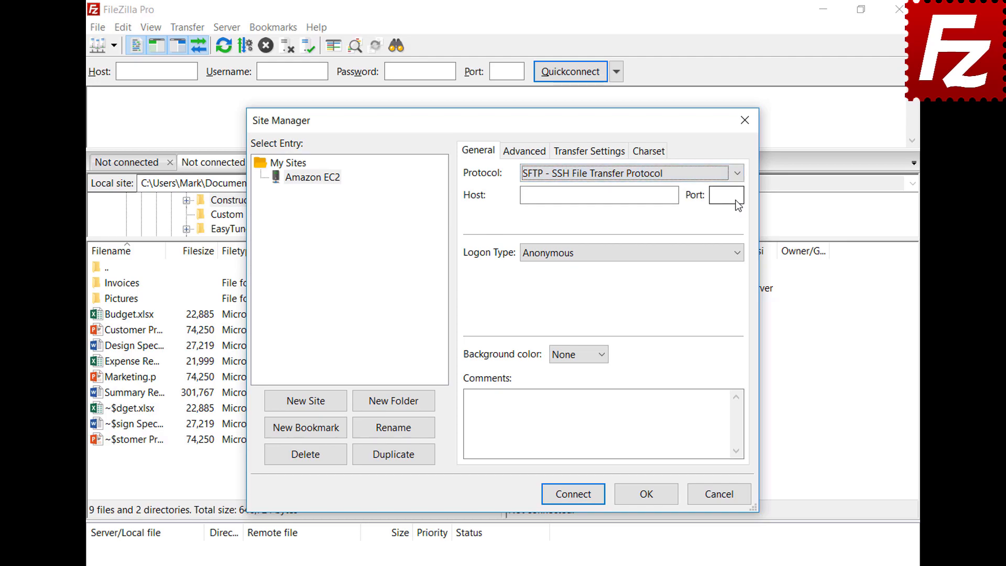
left_click(631, 195)
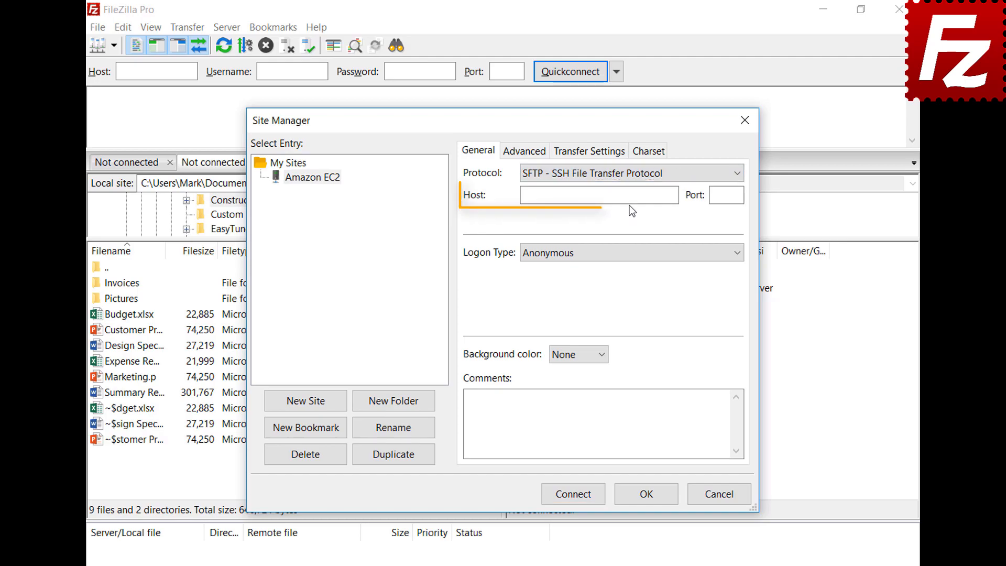
key("ctrl+v")
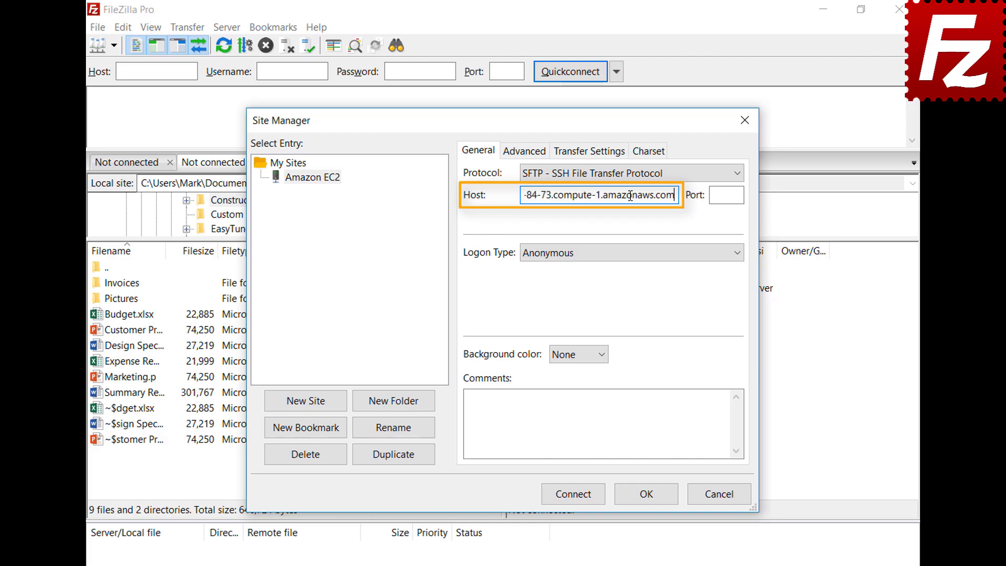
Set the Amazon EC2 site's logon type to Key file and its user to ubuntu
left_click(643, 257)
left_click(643, 322)
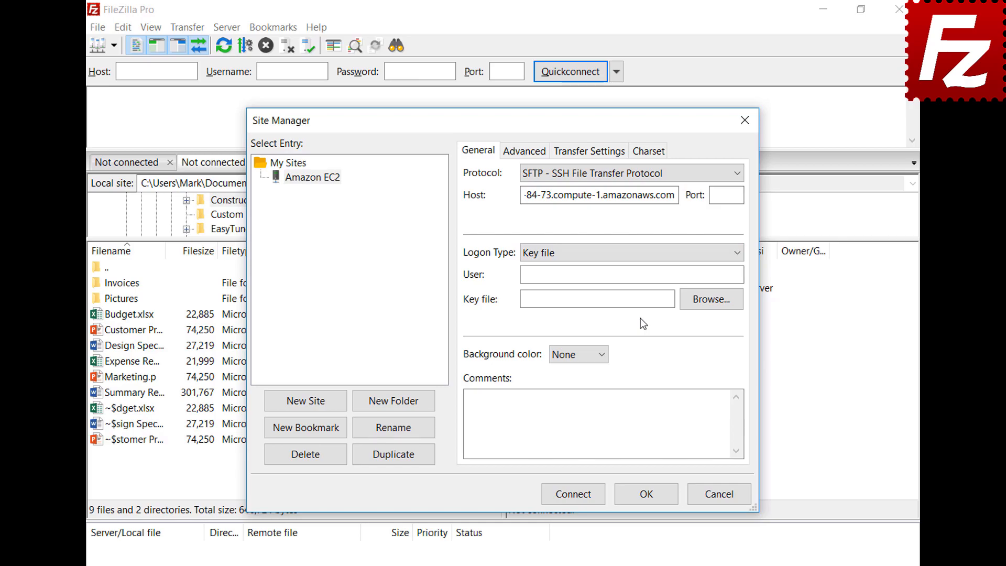
left_click(647, 277)
type("ubuntu")
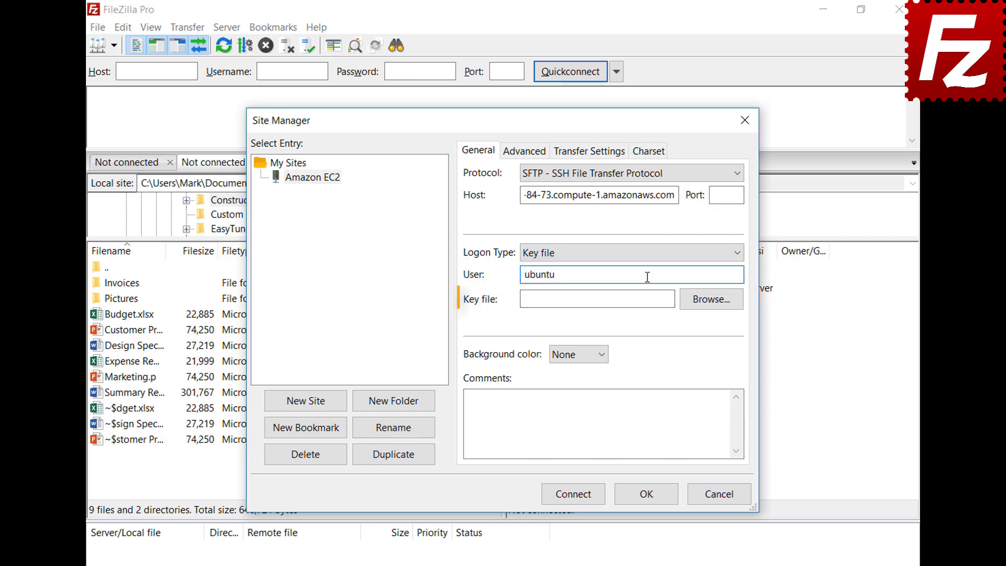
Choose AWSKeyPair.pem from Documents as the key file and connect to the site, always trusting the host
left_click(711, 299)
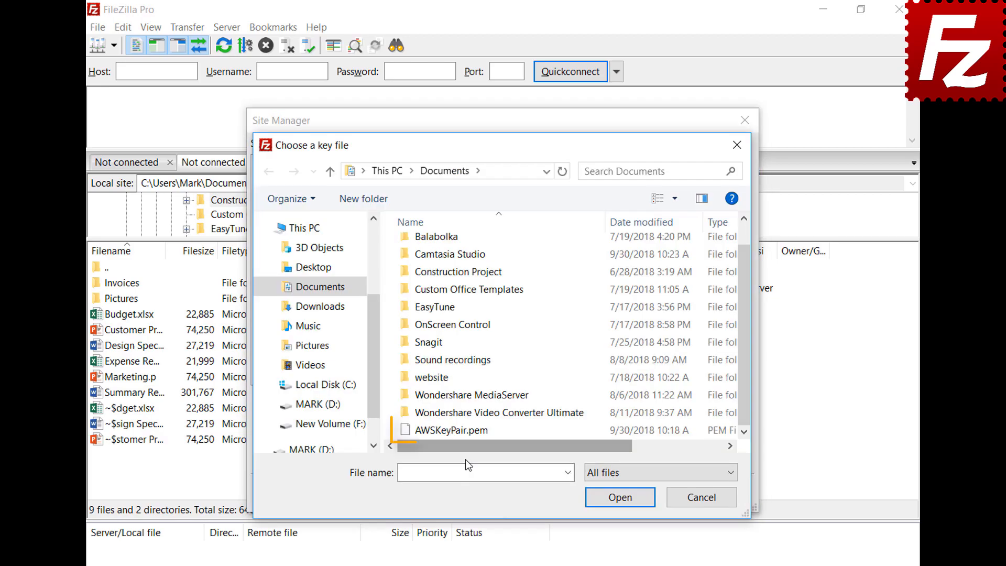
double_click(466, 435)
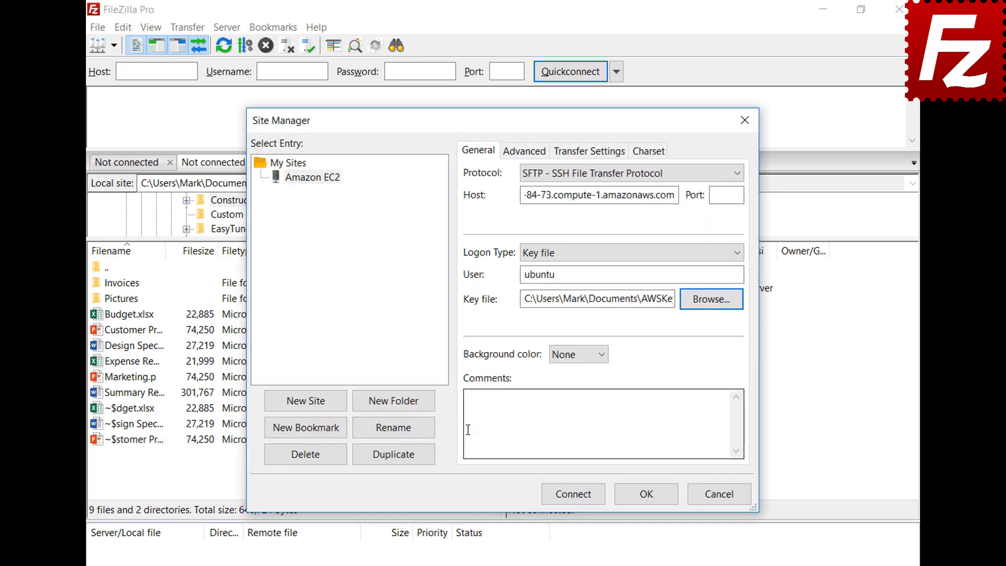
left_click(573, 493)
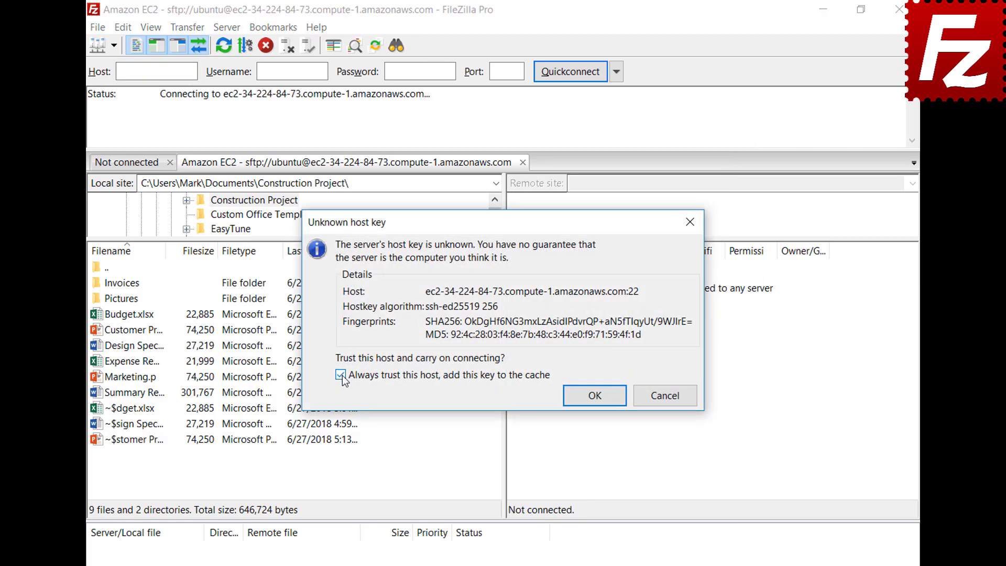
left_click(593, 395)
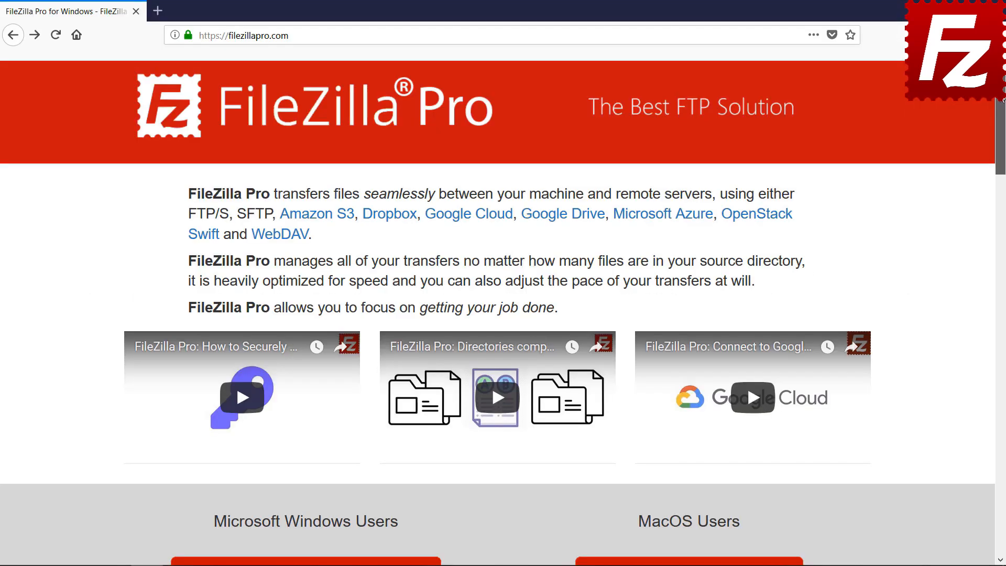
In the browser at filezillapro.com, open the checkout for FileZilla Pro for Windows and go to its Payment Options
scroll(1001, 151, "down", 5)
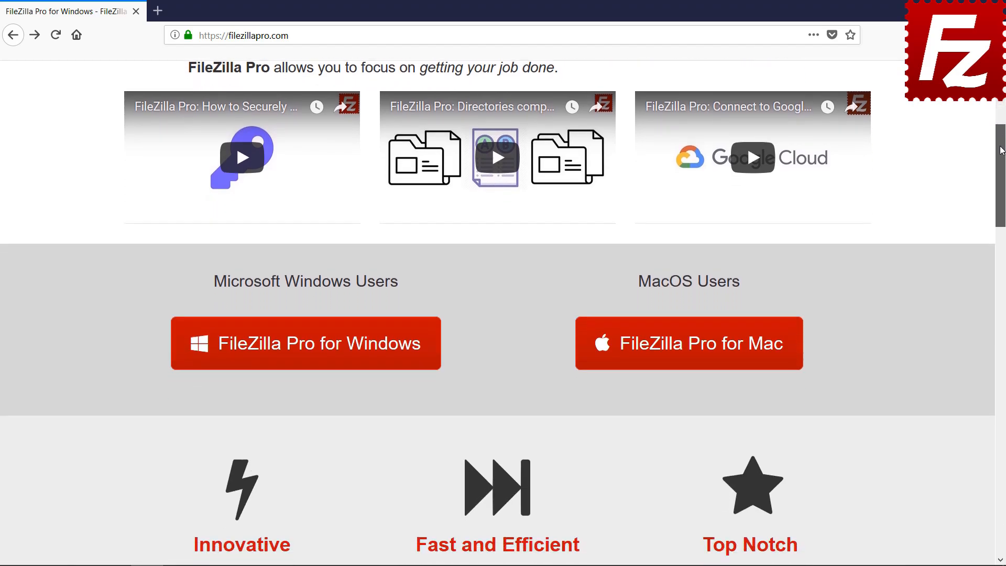
left_click(310, 342)
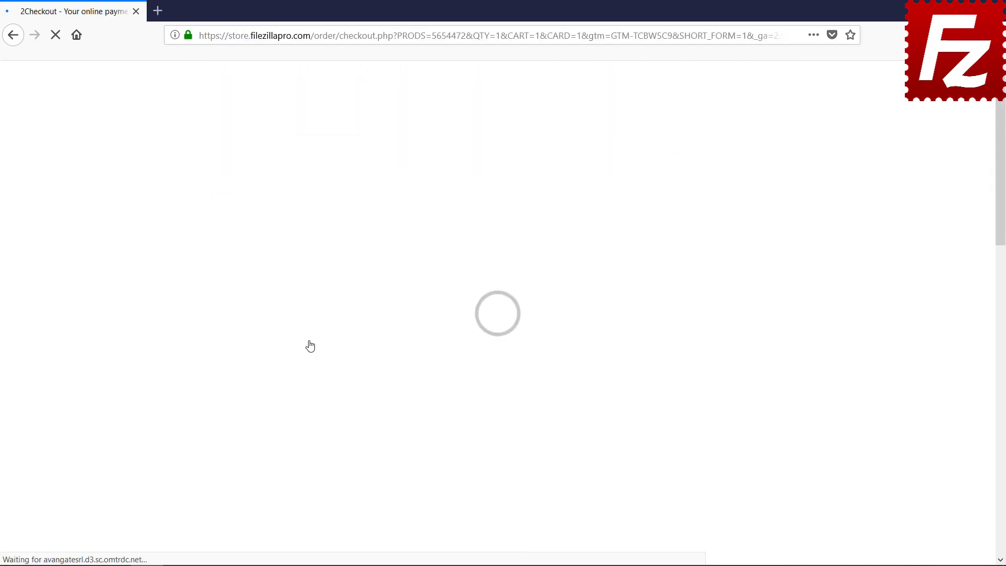
left_click_drag(1002, 157, 1005, 362)
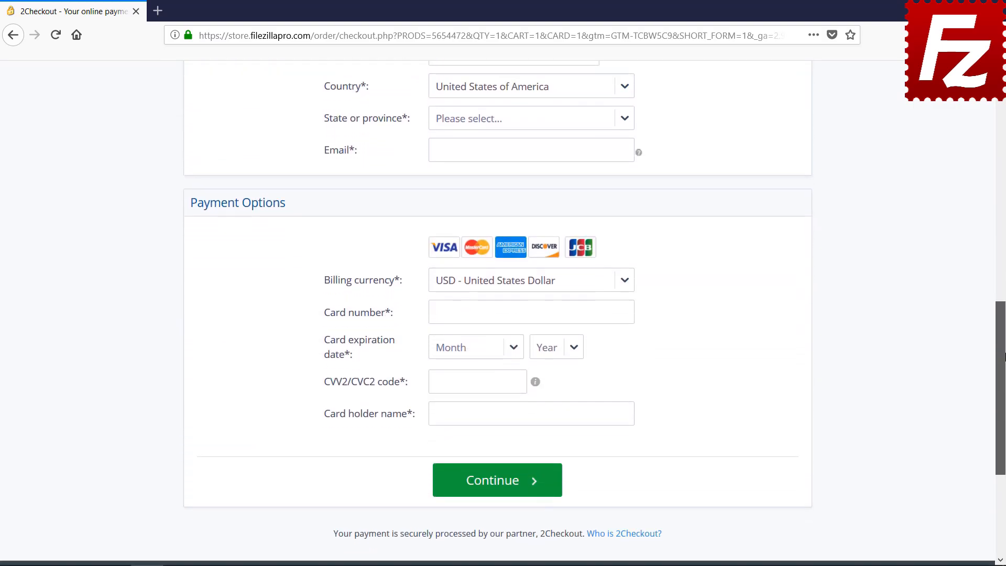